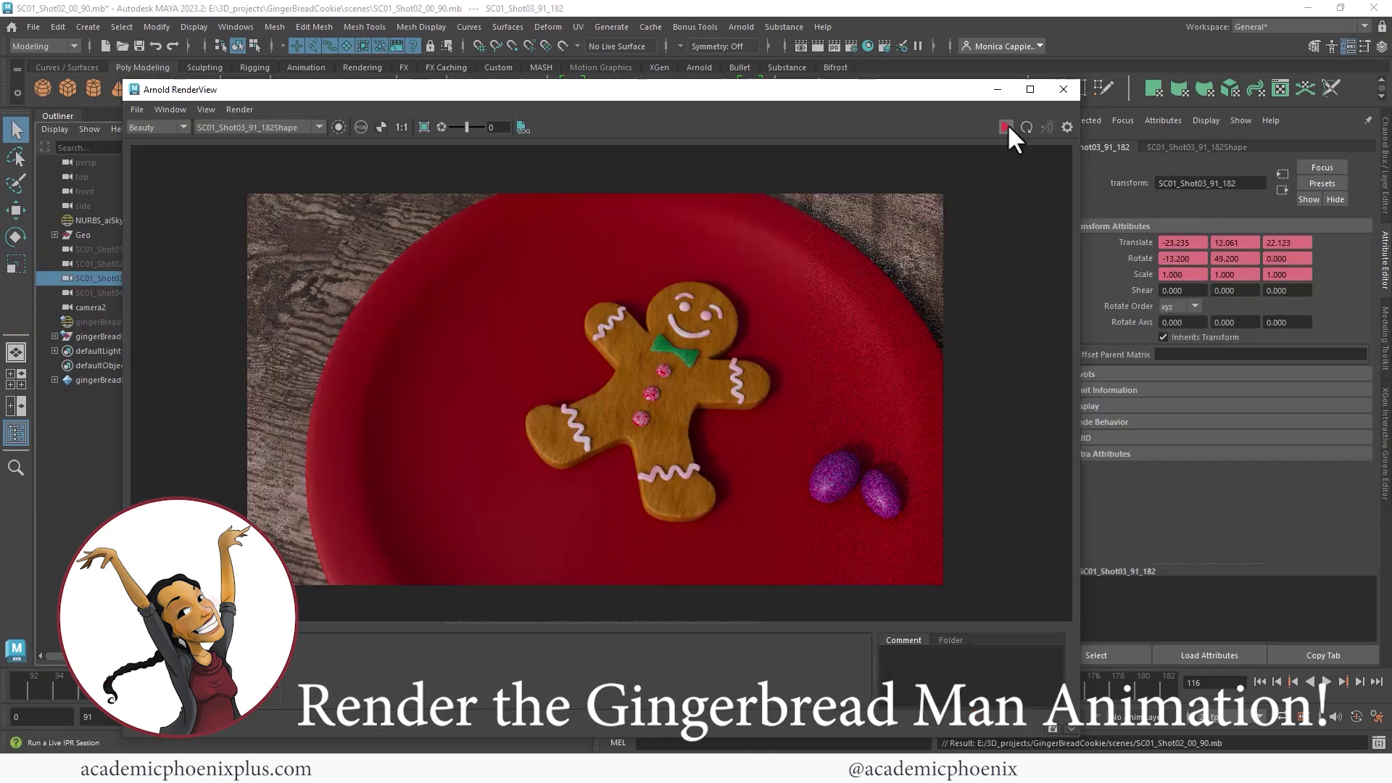
Step: Start an interactive render of the SC01_Shot03_91_182 camera and display the image at its real size
{"action": "left_click", "coordinate": [1006, 128]}
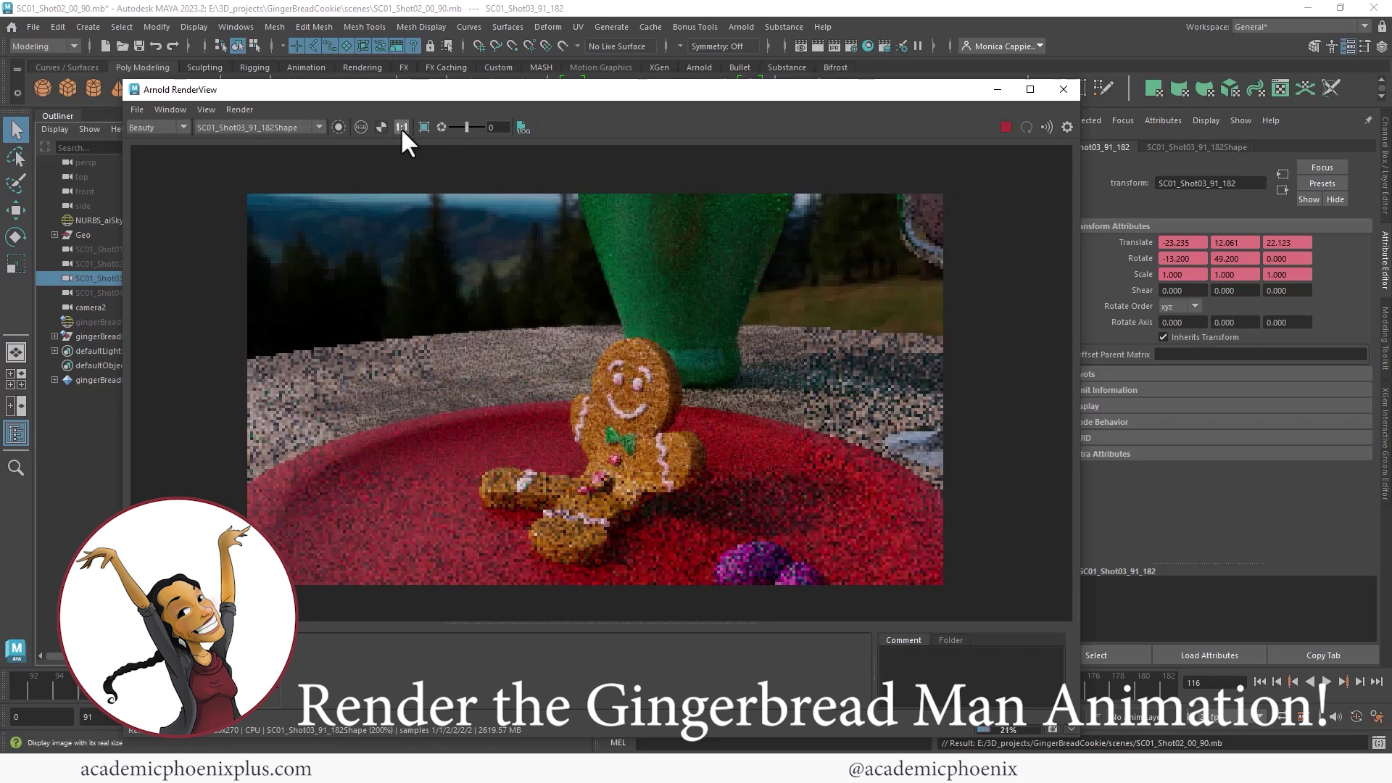
{"action": "left_click", "coordinate": [402, 127]}
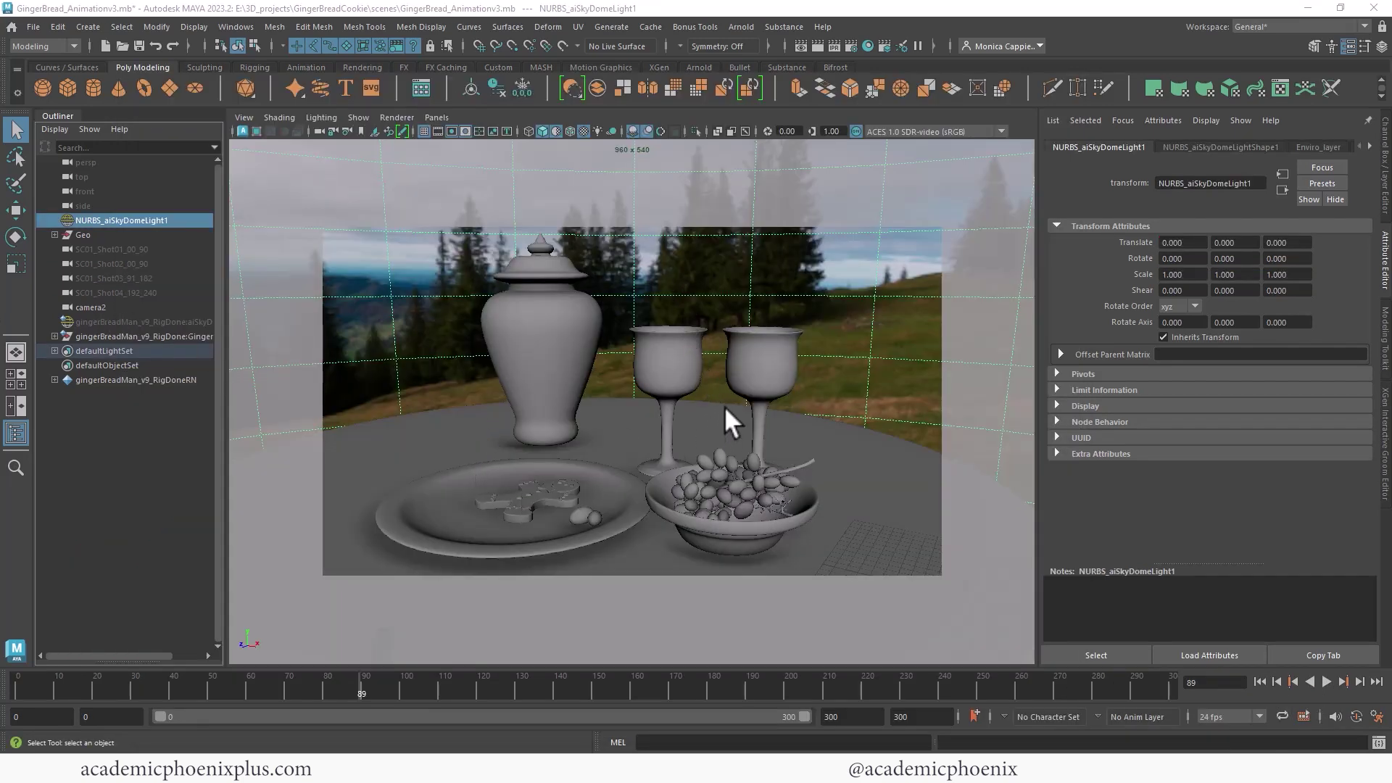
Step: Scrub the first shot's camera to frame 3, review its render in an enlarged Arnold RenderView, and close the window
{"action": "left_click", "coordinate": [460, 285]}
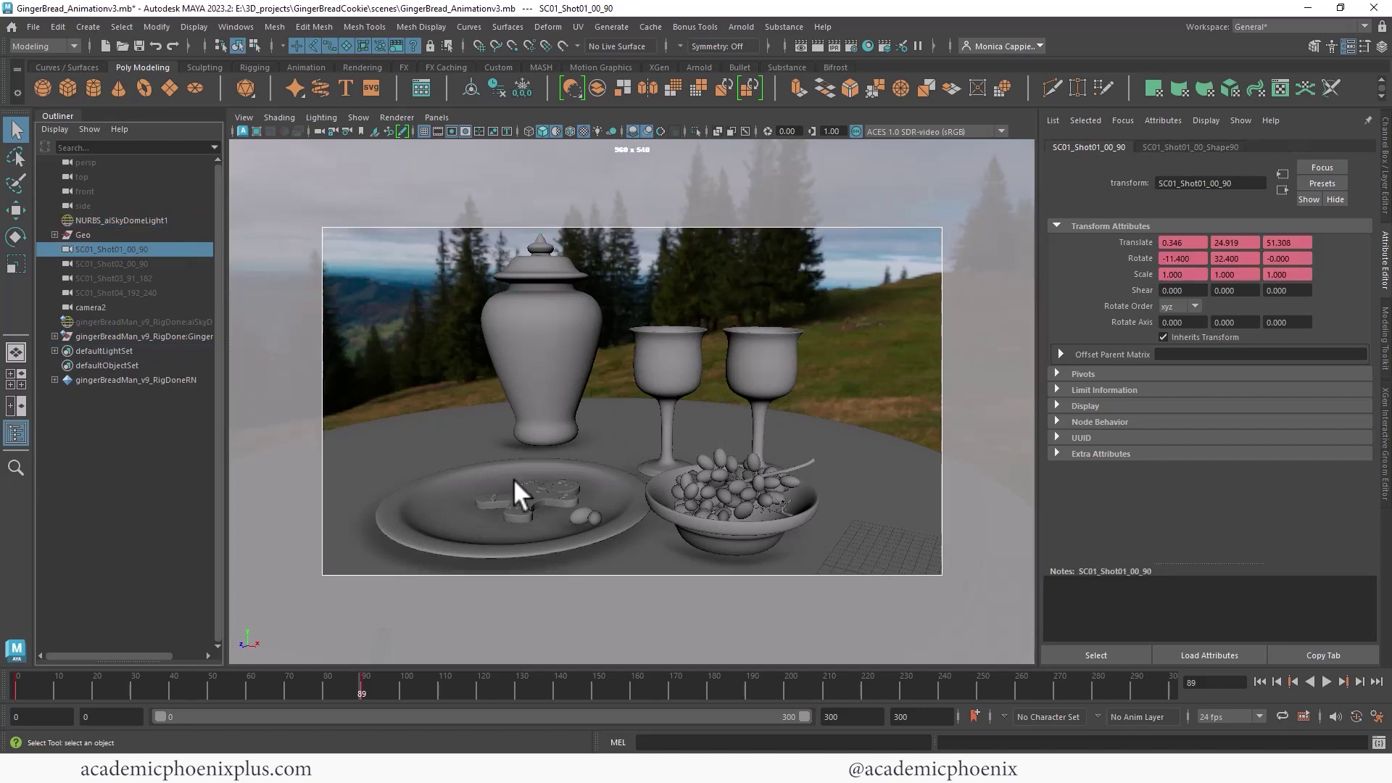
{"action": "mouse_move", "coordinate": [25, 685]}
{"action": "left_mouse_down"}
{"action": "mouse_move", "coordinate": [5, 685]}
{"action": "mouse_move", "coordinate": [364, 686]}
{"action": "mouse_move", "coordinate": [27, 686]}
{"action": "left_mouse_up"}
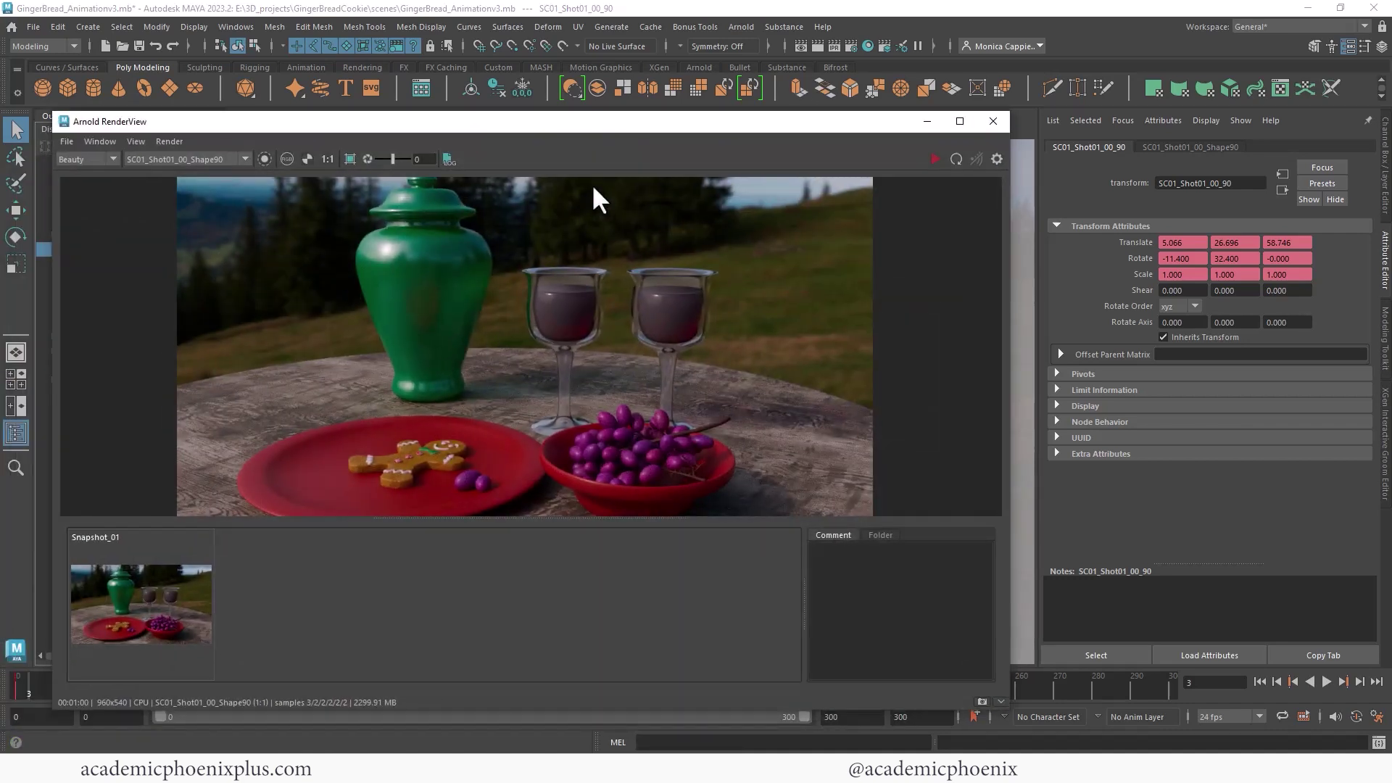
{"action": "left_click_drag", "start_coordinate": [596, 112], "coordinate": [621, 53]}
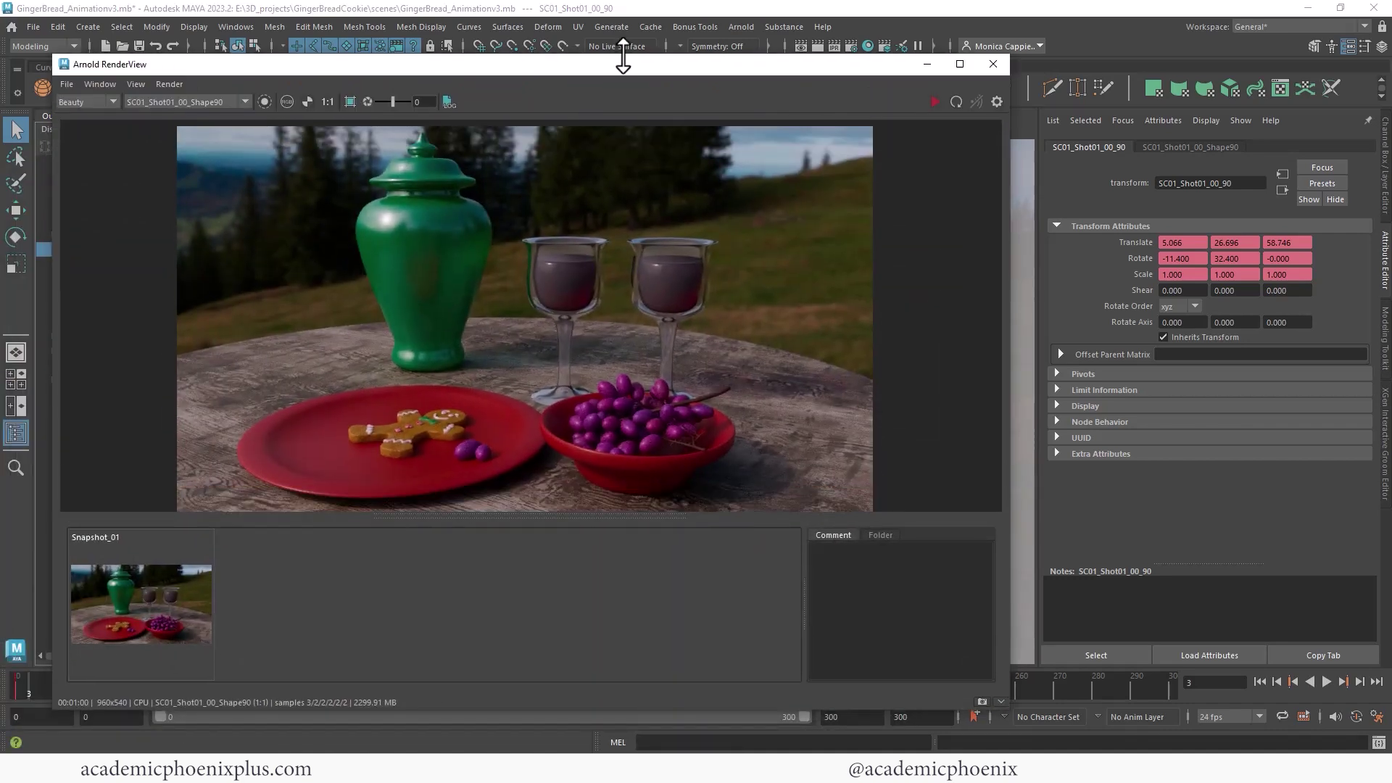
{"action": "left_click_drag", "start_coordinate": [470, 517], "coordinate": [472, 594]}
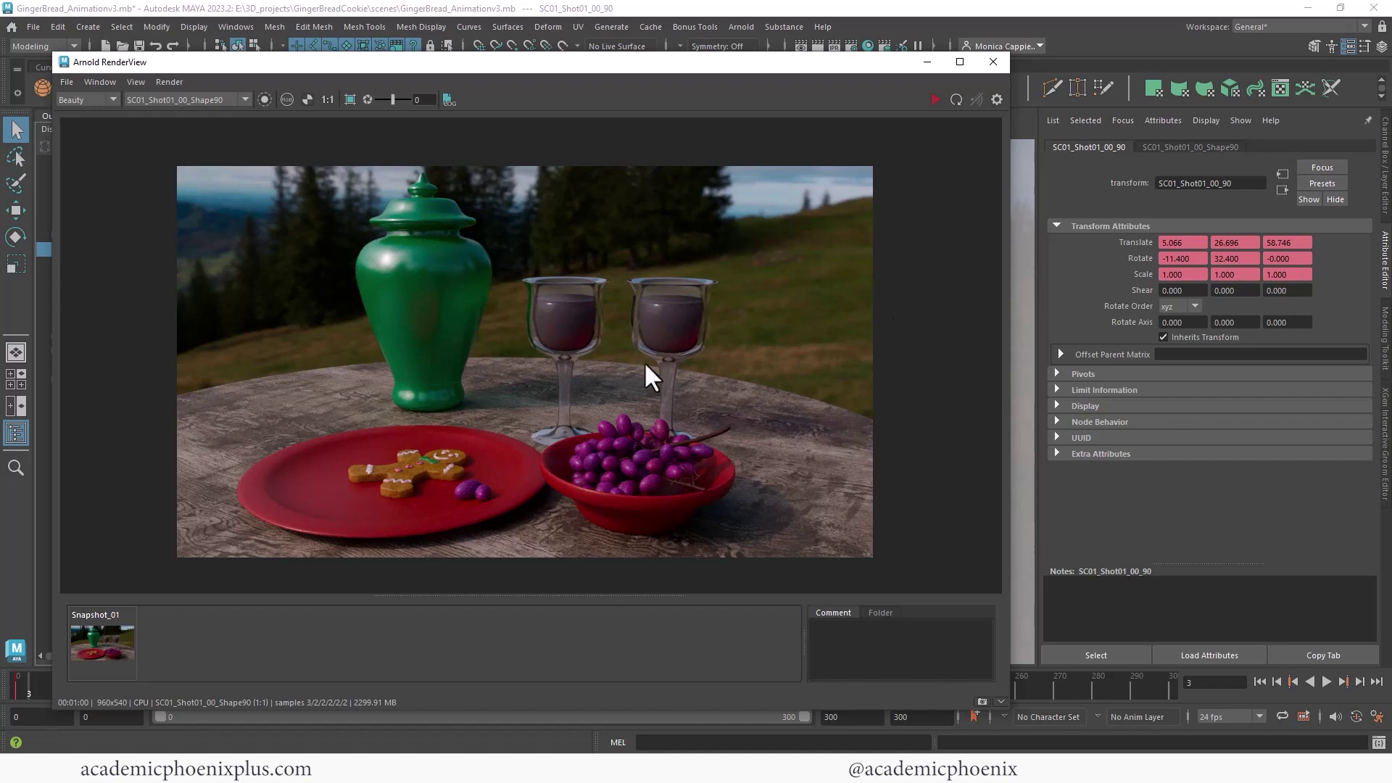
{"action": "left_click", "coordinate": [995, 61]}
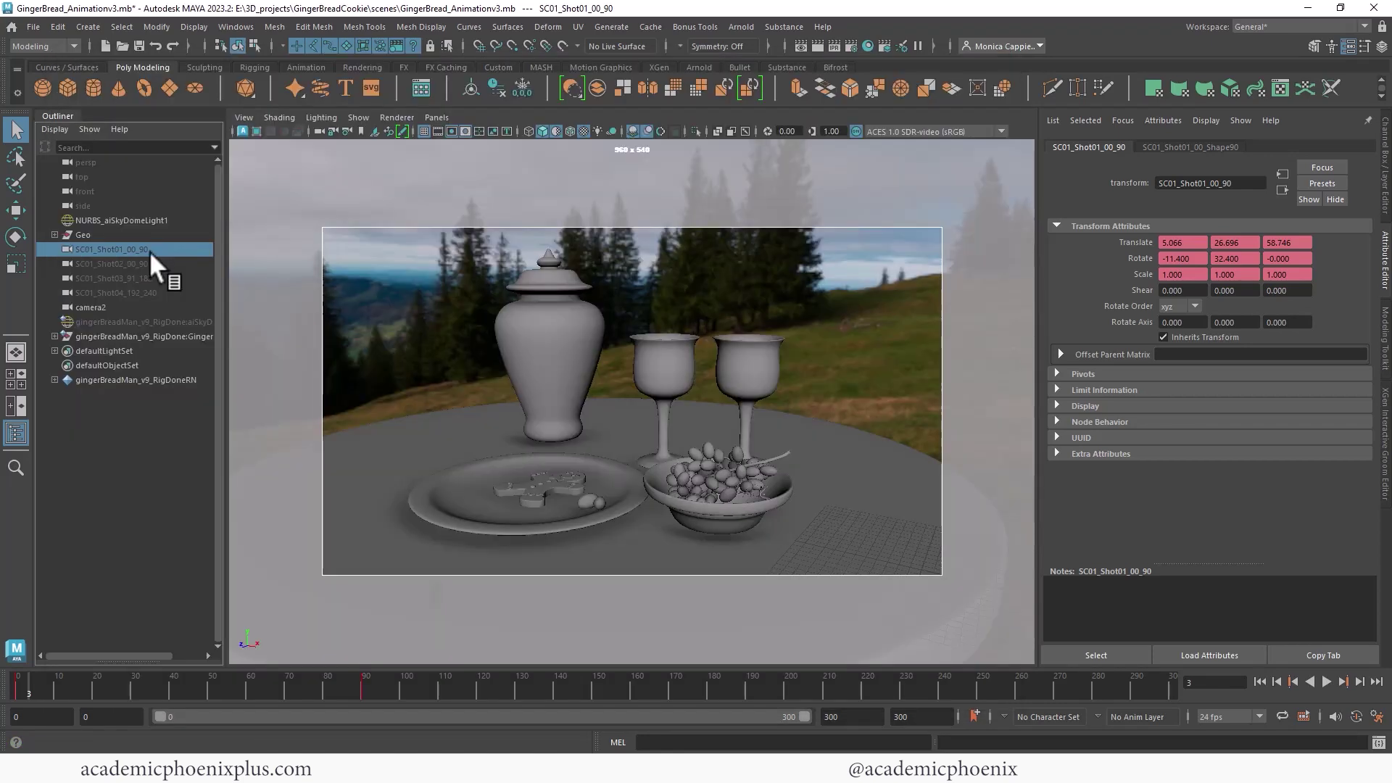
Step: Select the SC01_Shot01_00_90 camera and save the scene under the name SC01_Shot01_00_90
{"action": "left_click", "coordinate": [145, 263]}
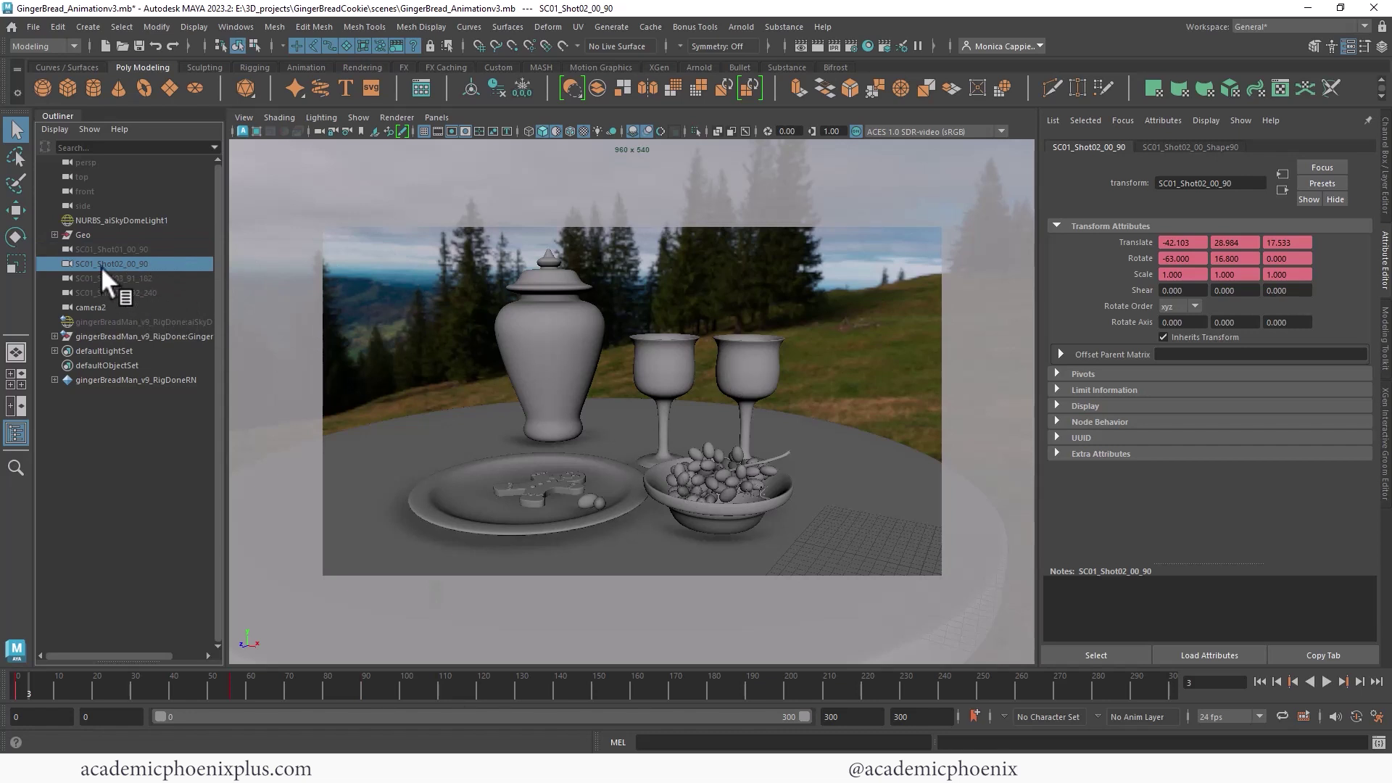
{"action": "left_click", "coordinate": [135, 249]}
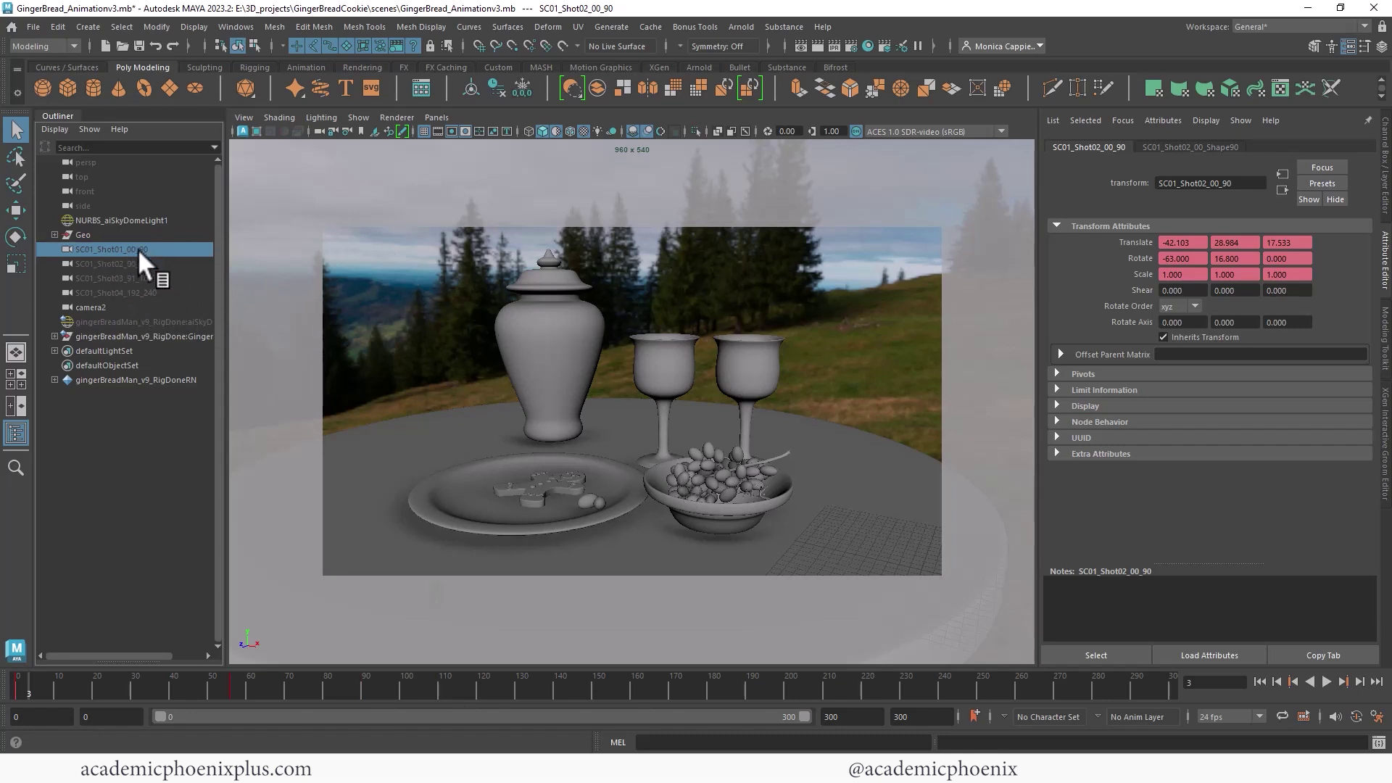
{"action": "left_click", "coordinate": [33, 26]}
{"action": "left_click", "coordinate": [85, 103]}
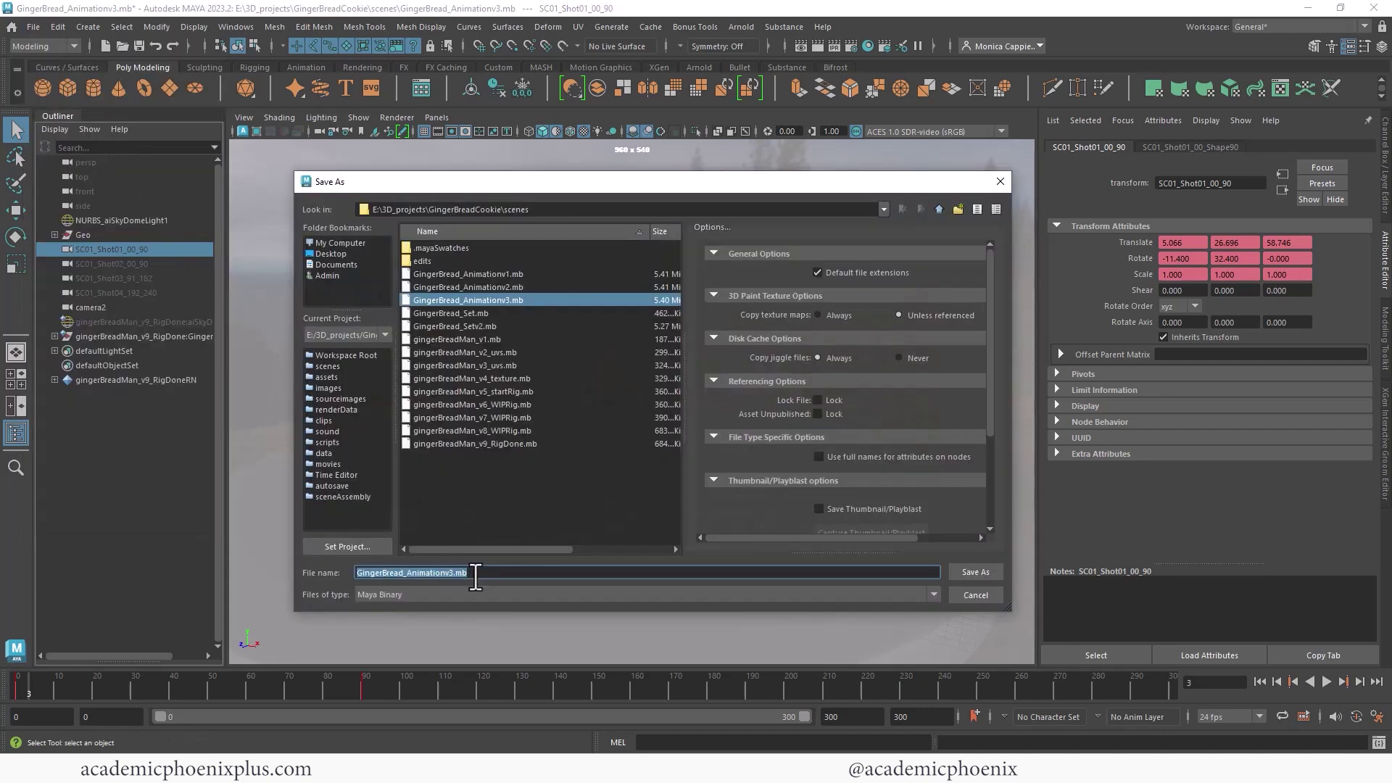
{"action": "type", "text": "SC01_Shot01_00_90"}
{"action": "key", "text": "Return"}
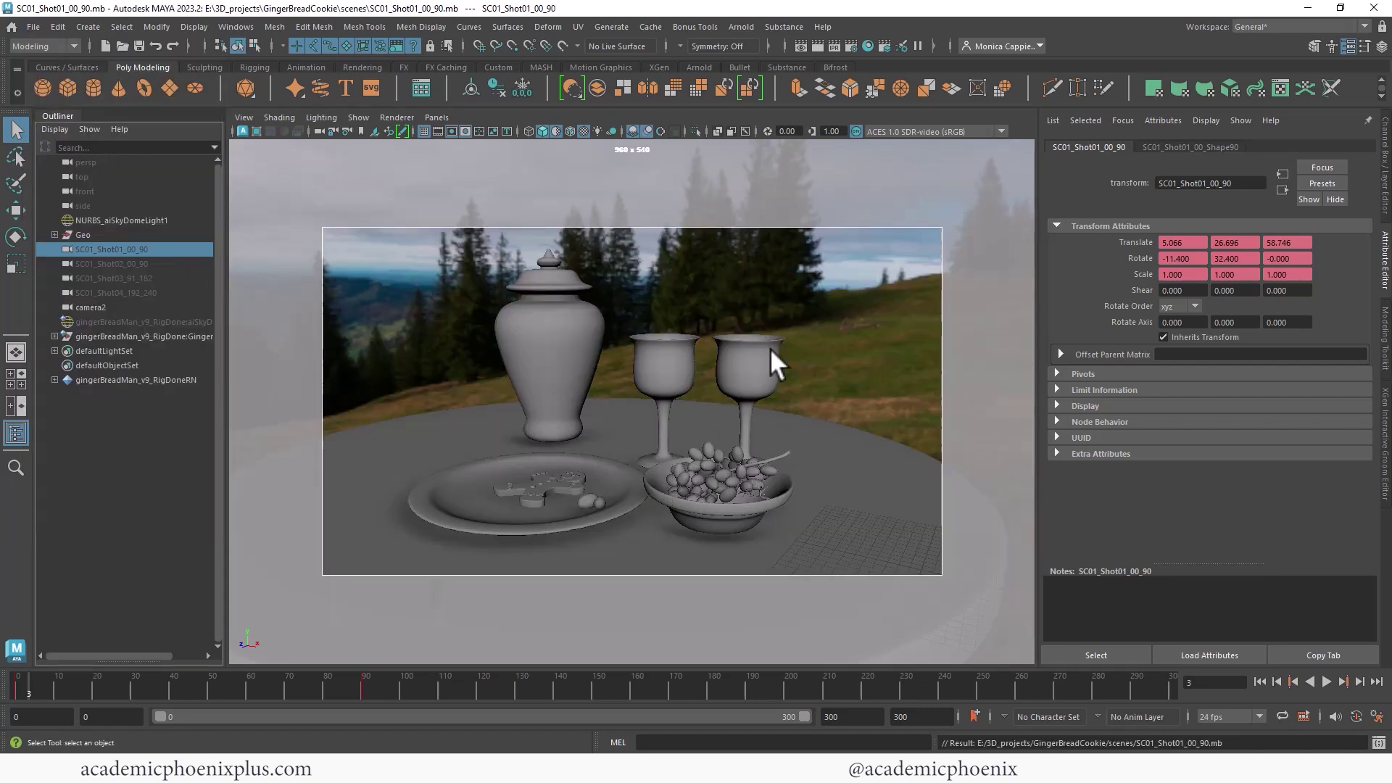
Step: Look through the SC01_Shot02_00_90 camera, go to frame 0, and test-render the view in Arnold RenderView
{"action": "left_click", "coordinate": [159, 264]}
{"action": "middle_click_drag", "start_coordinate": [168, 264], "coordinate": [467, 333]}
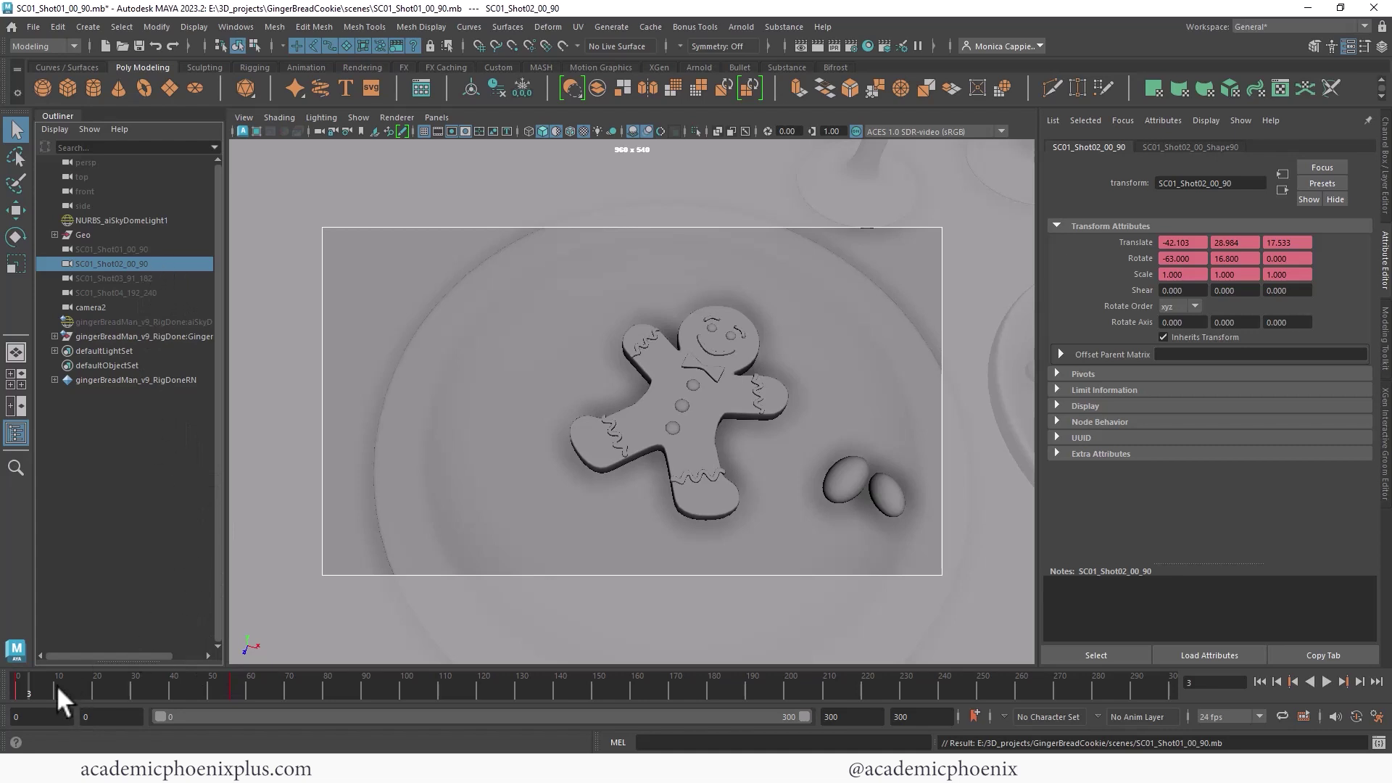
{"action": "left_click_drag", "start_coordinate": [55, 685], "coordinate": [13, 684]}
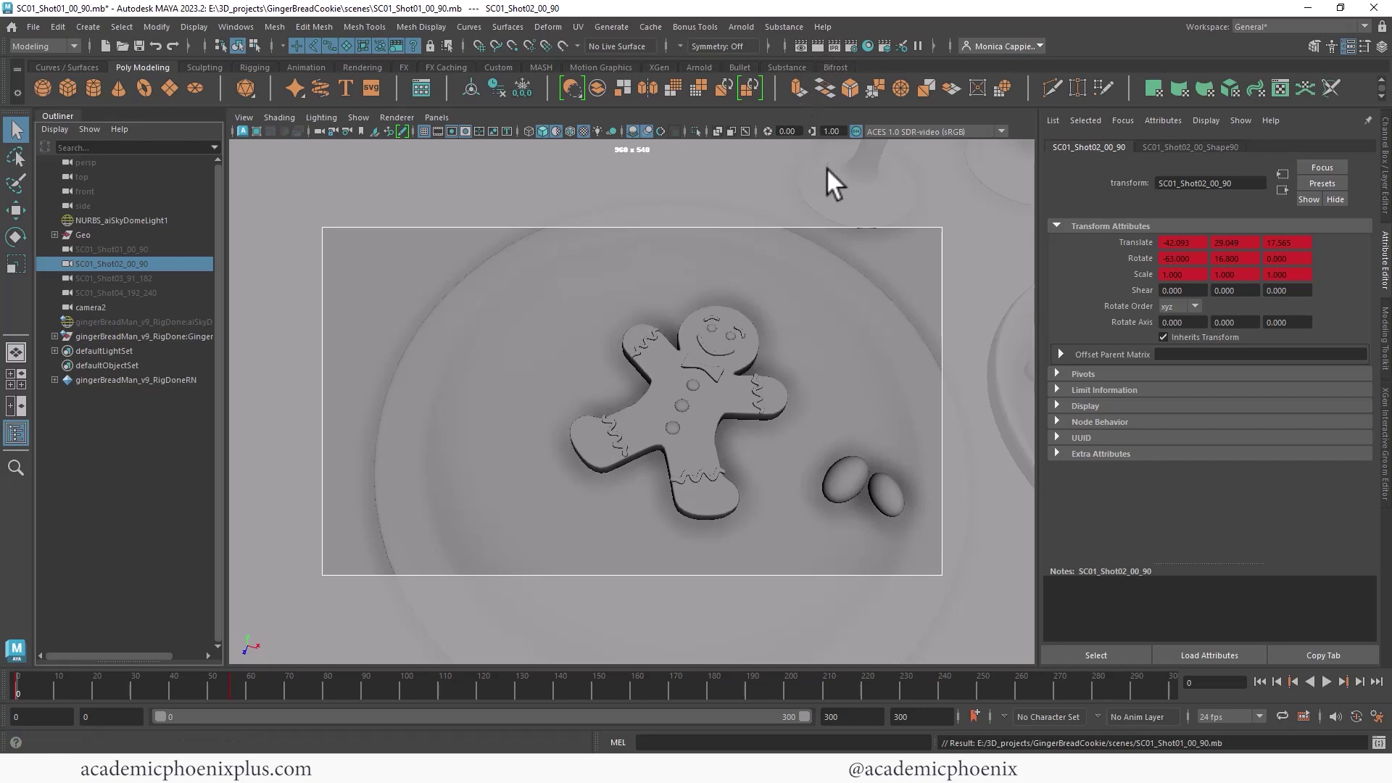
{"action": "left_click", "coordinate": [814, 46]}
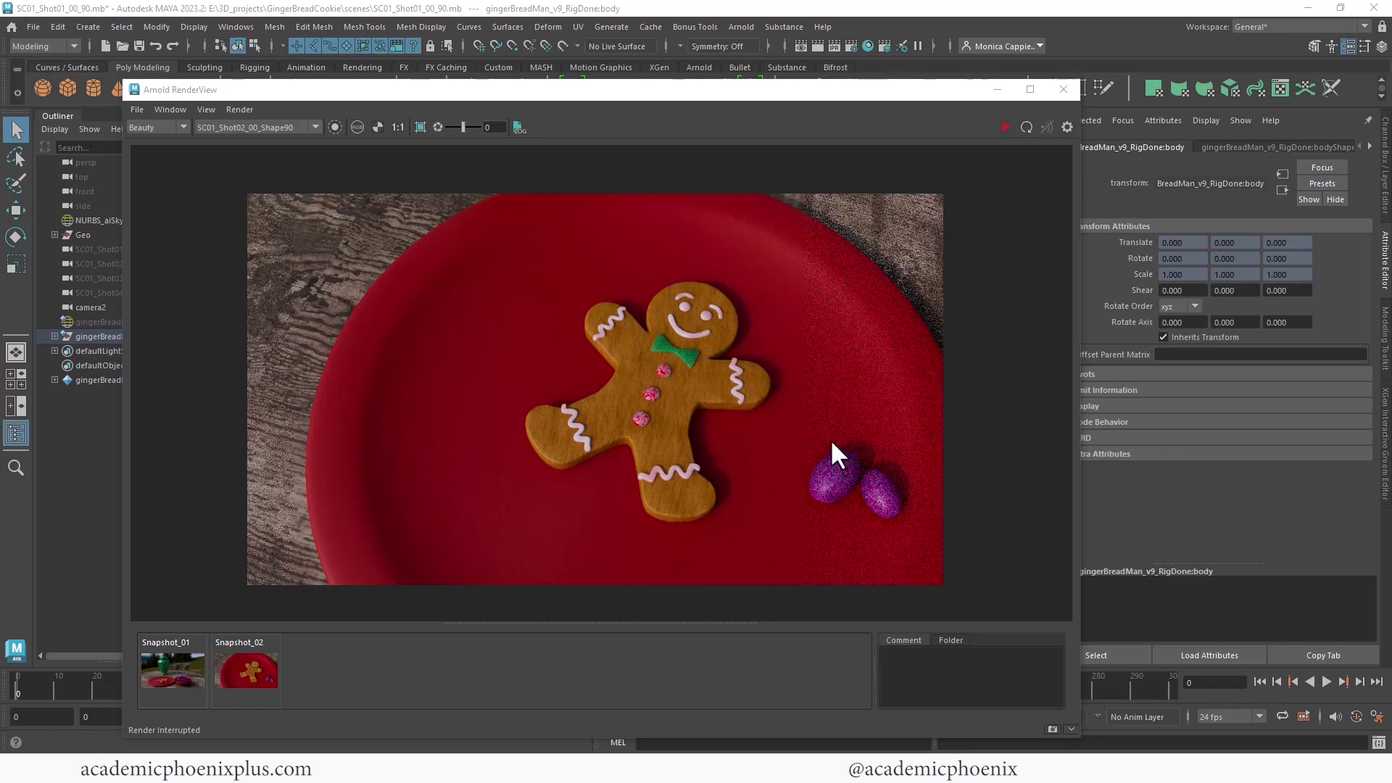
{"action": "left_click", "coordinate": [1064, 89]}
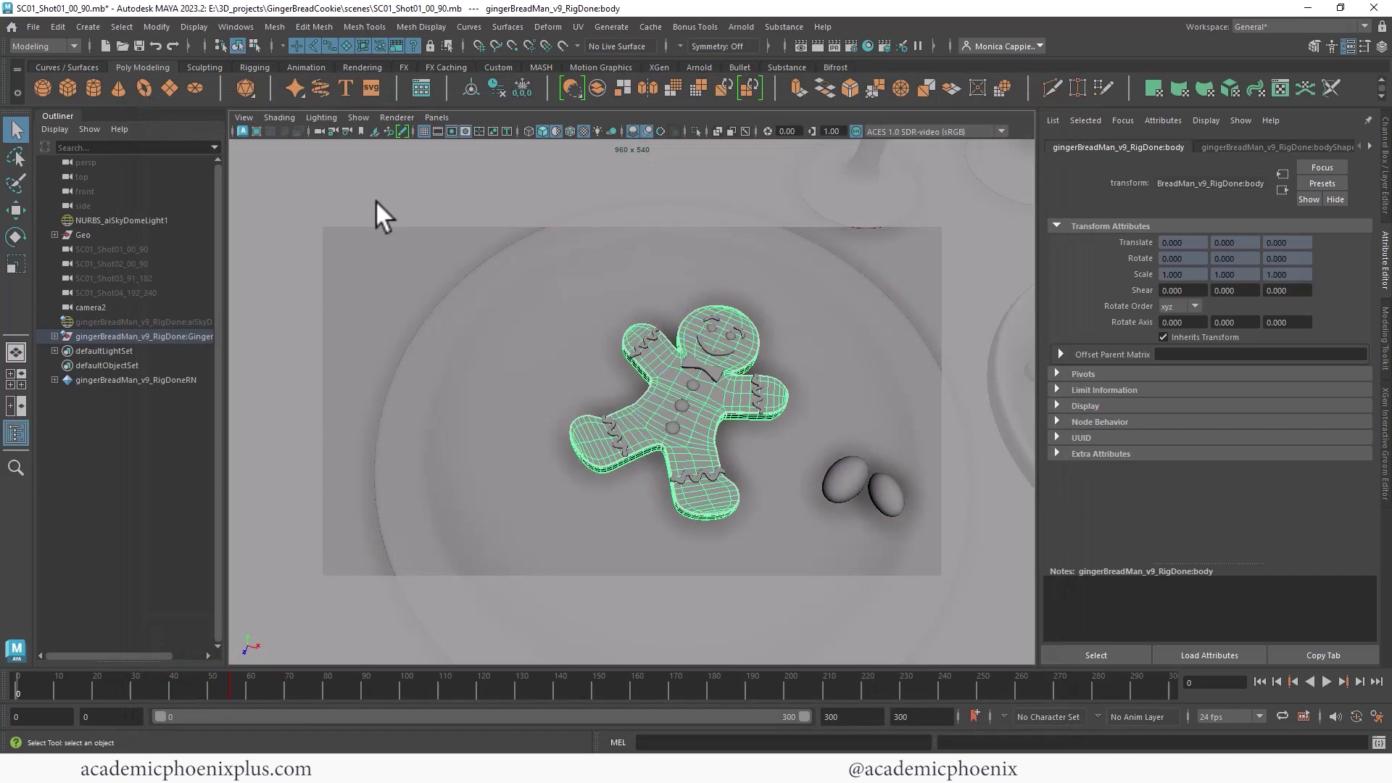
Step: Select the SC01_Shot02_00_90 camera and save the scene as SC01_Shot02_00_90.mb
{"action": "left_click", "coordinate": [116, 263]}
{"action": "left_click", "coordinate": [35, 28]}
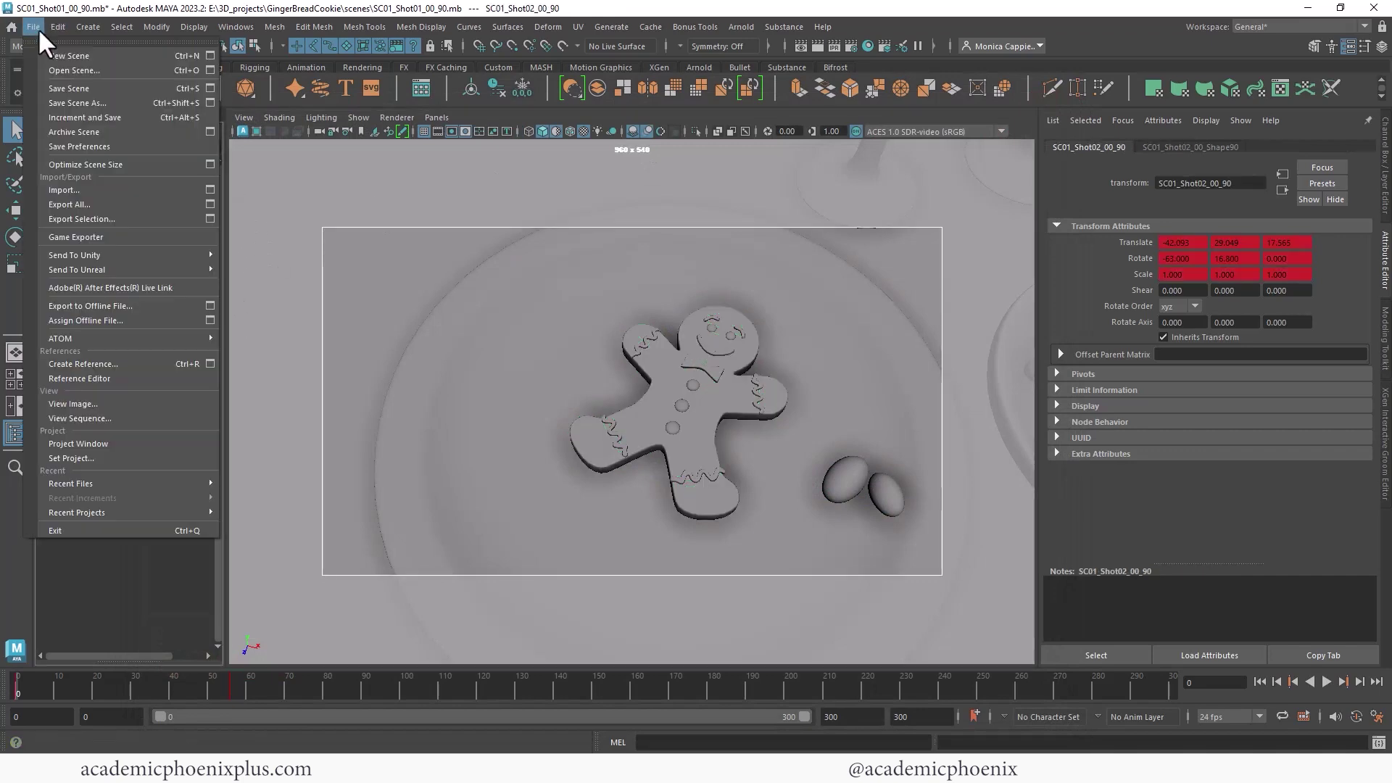
{"action": "left_click", "coordinate": [124, 103]}
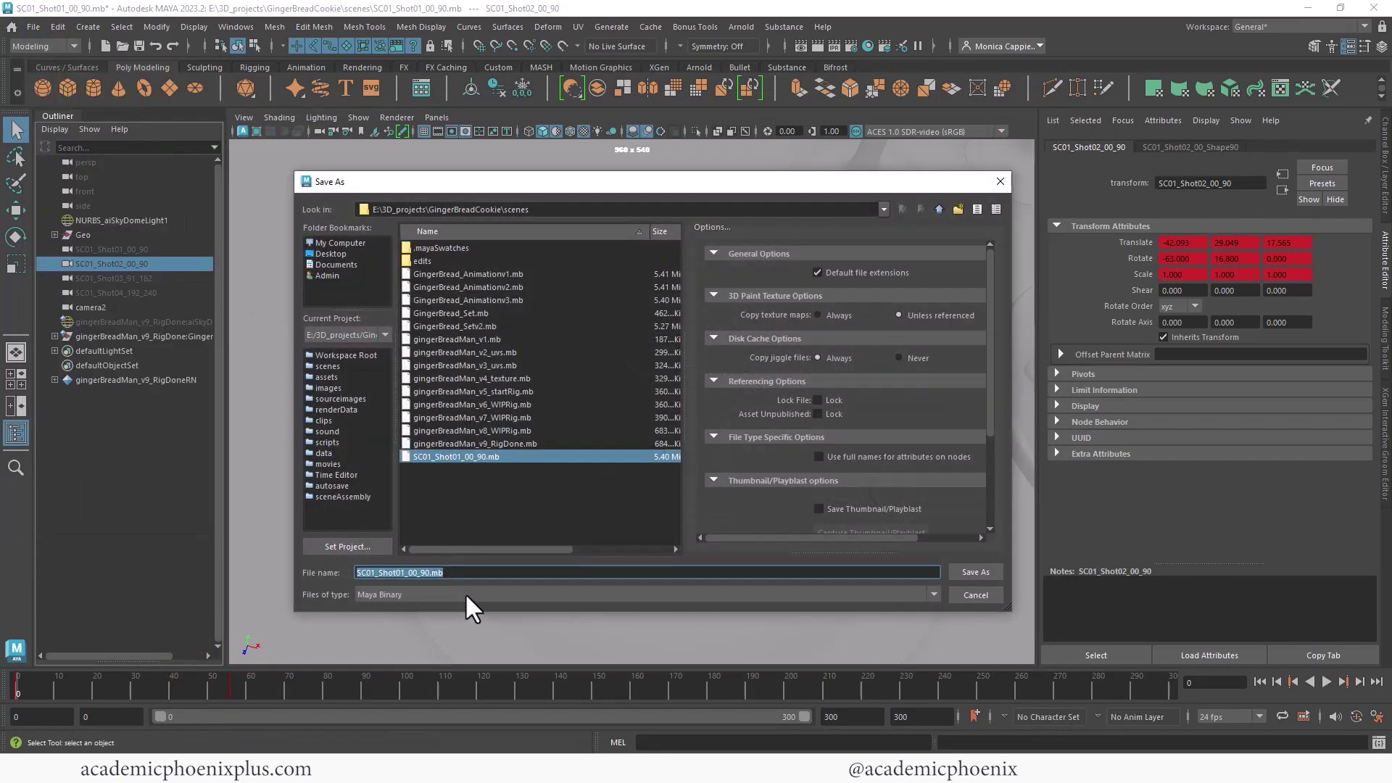
{"action": "key", "text": "Return"}
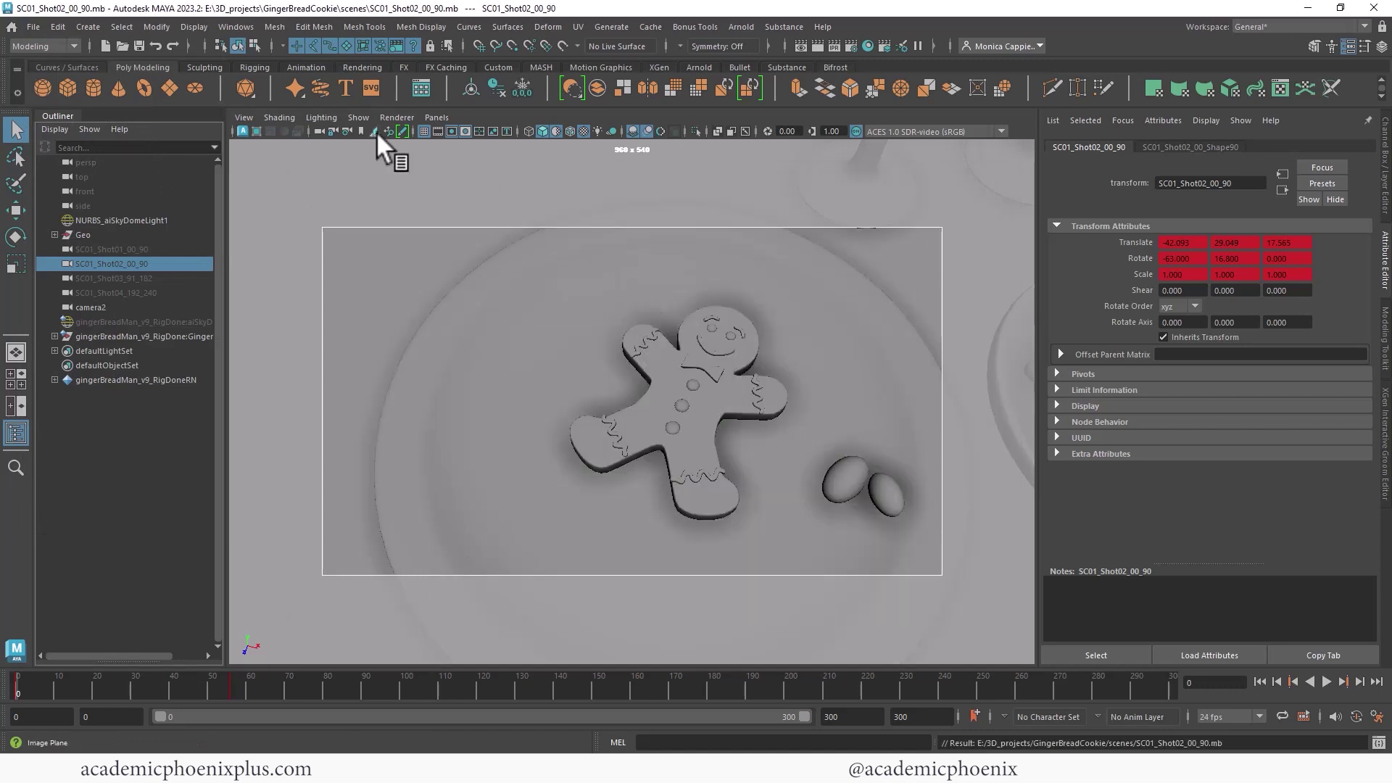
Step: Look through the SC01_Shot03_91_182 camera and set the playback range to frames 91 to 182
{"action": "left_click", "coordinate": [155, 277]}
{"action": "middle_click_drag", "start_coordinate": [157, 274], "coordinate": [424, 347]}
{"action": "double_click", "coordinate": [108, 716]}
{"action": "type", "text": "91"}
{"action": "key", "text": "Tab"}
{"action": "type", "text": "182"}
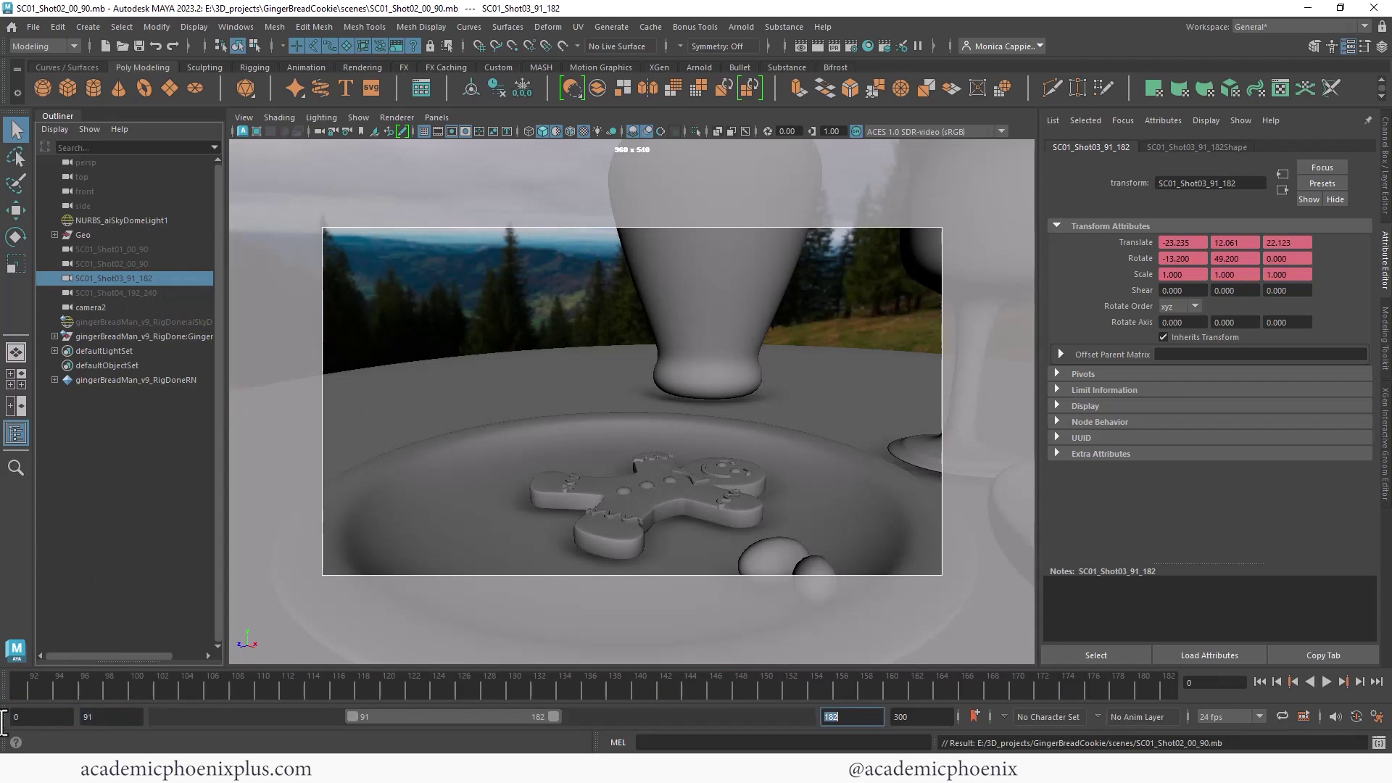
{"action": "key", "text": "Return"}
Step: Test-render frame 116 of the third shot at 50% test resolution and view the image at its real size
{"action": "left_click_drag", "start_coordinate": [247, 689], "coordinate": [347, 689]}
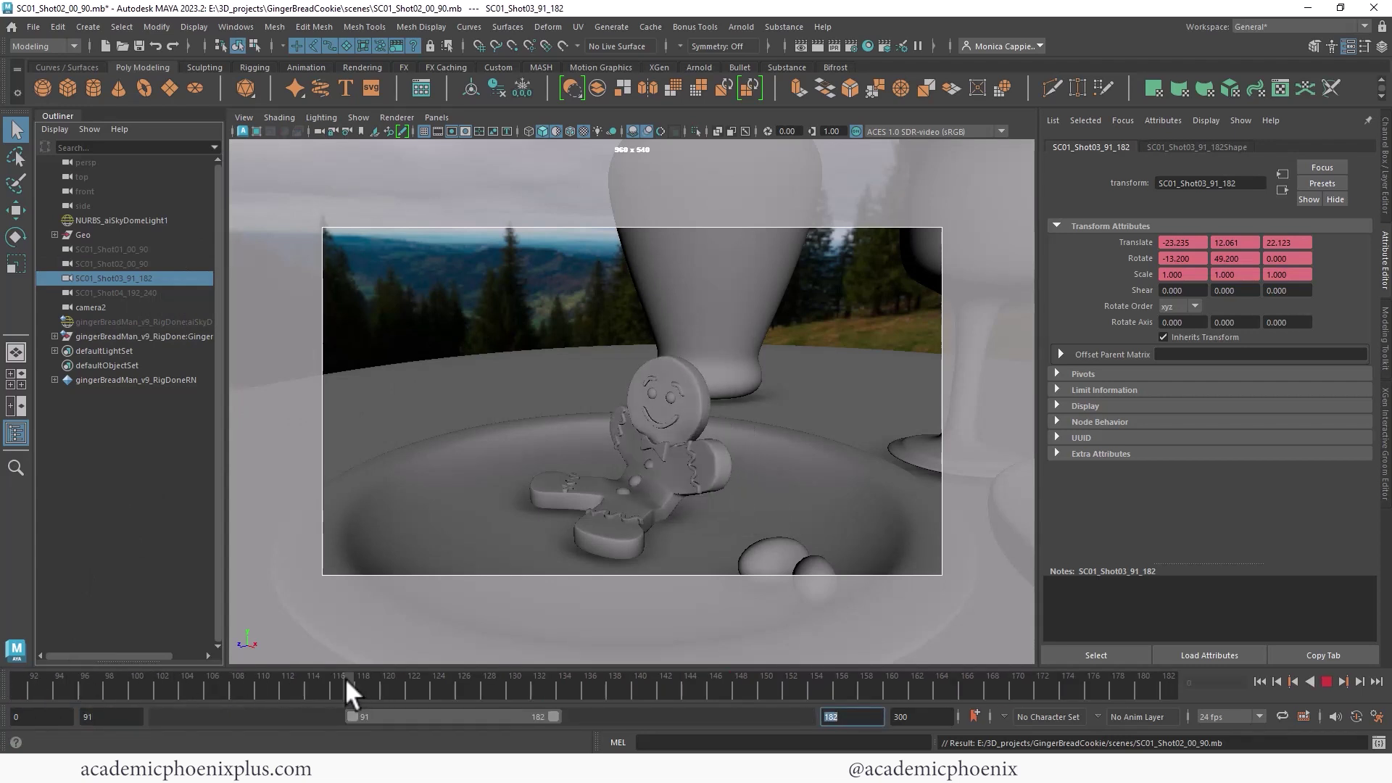
{"action": "left_click", "coordinate": [807, 45]}
{"action": "left_click", "coordinate": [203, 108]}
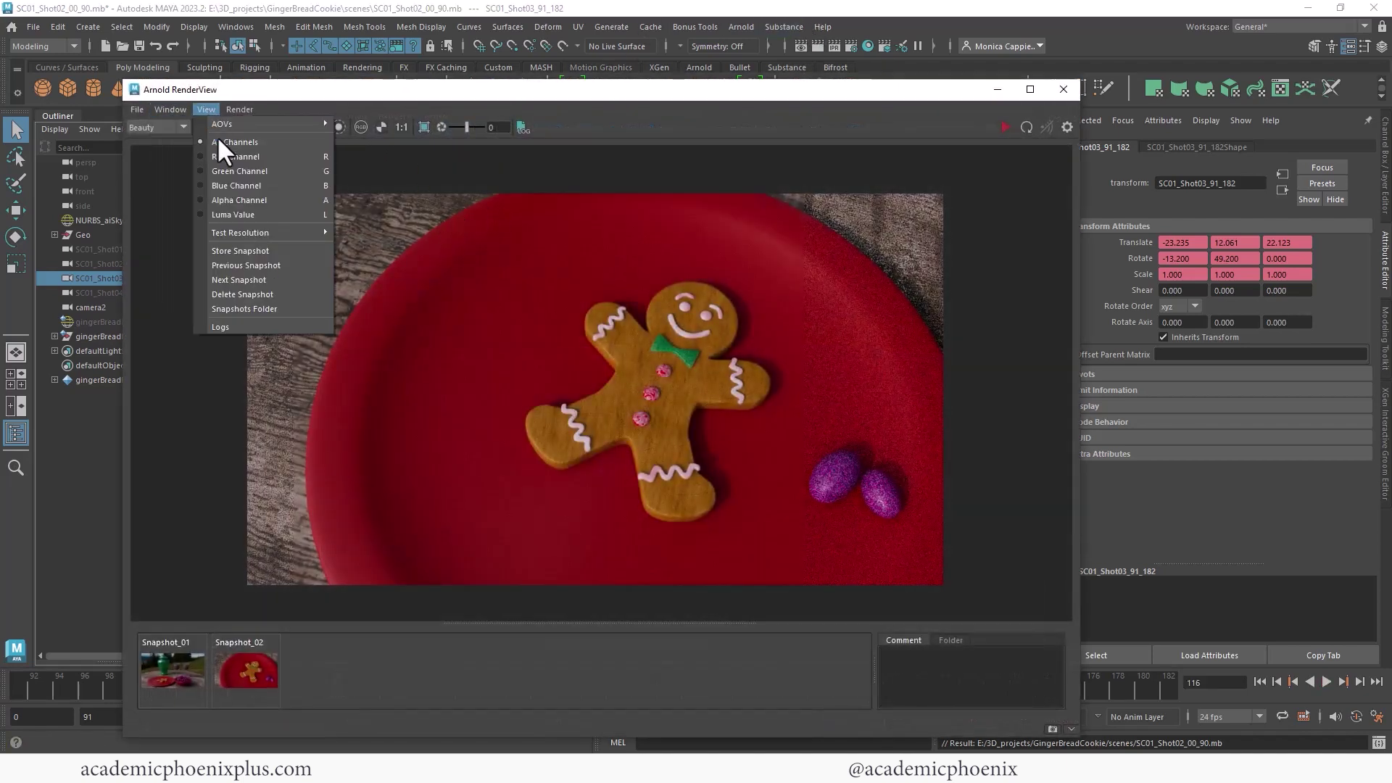
{"action": "mouse_move", "coordinate": [280, 232]}
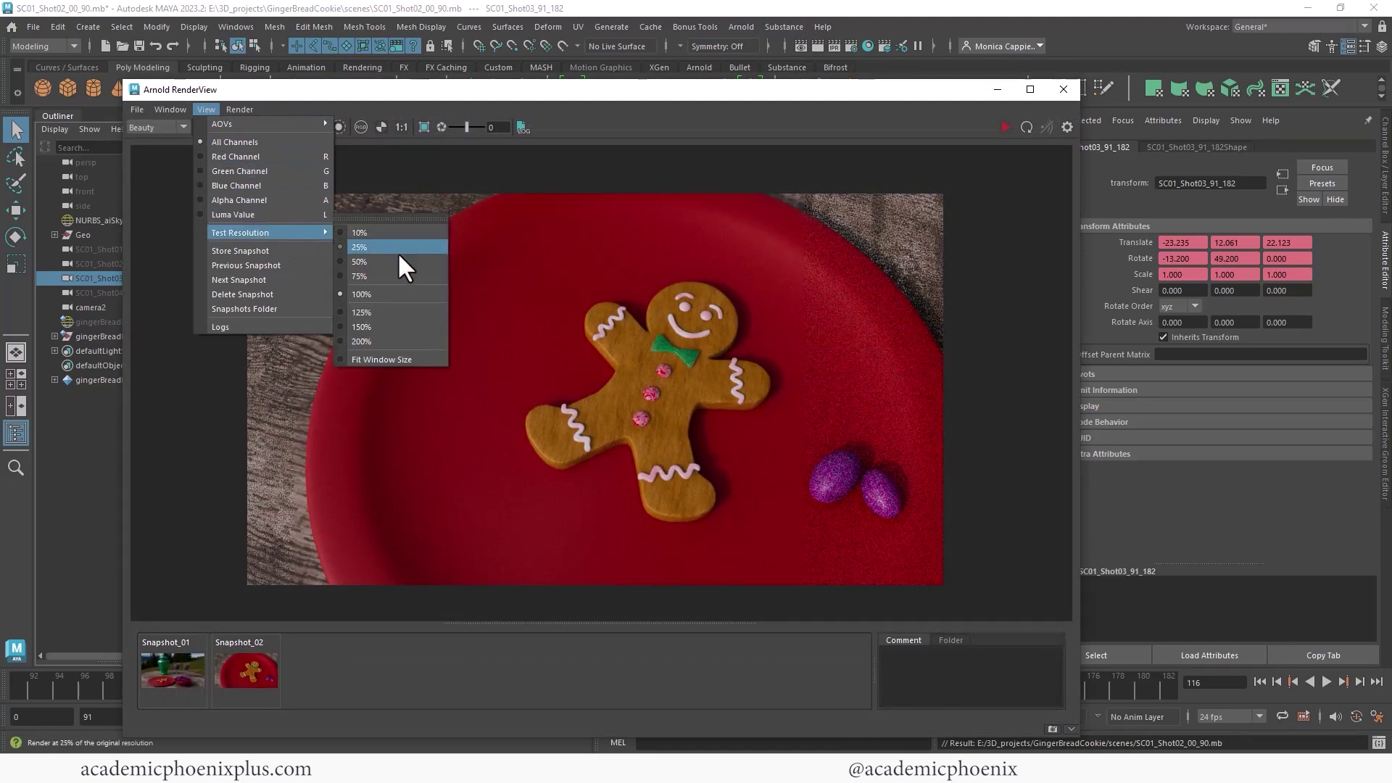
{"action": "left_click", "coordinate": [398, 258]}
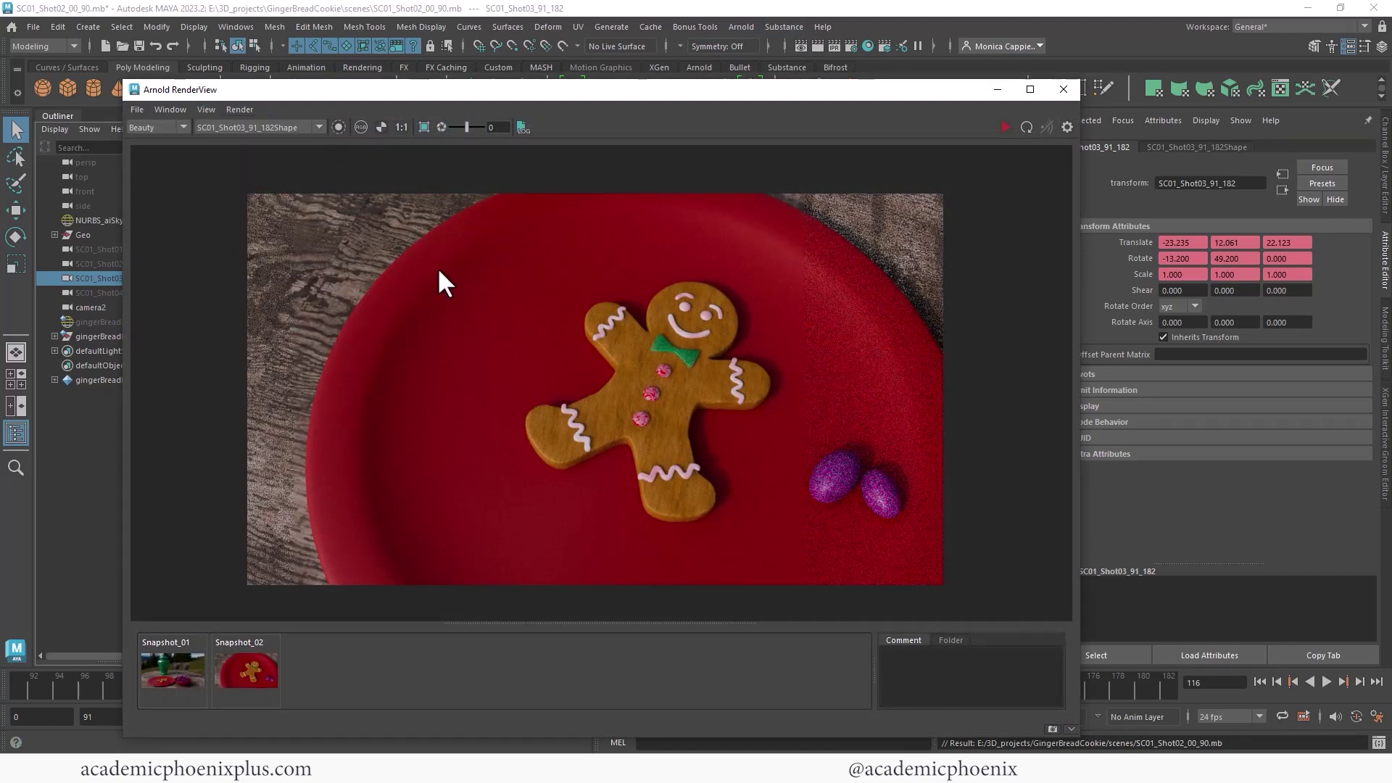
{"action": "left_click", "coordinate": [1007, 124]}
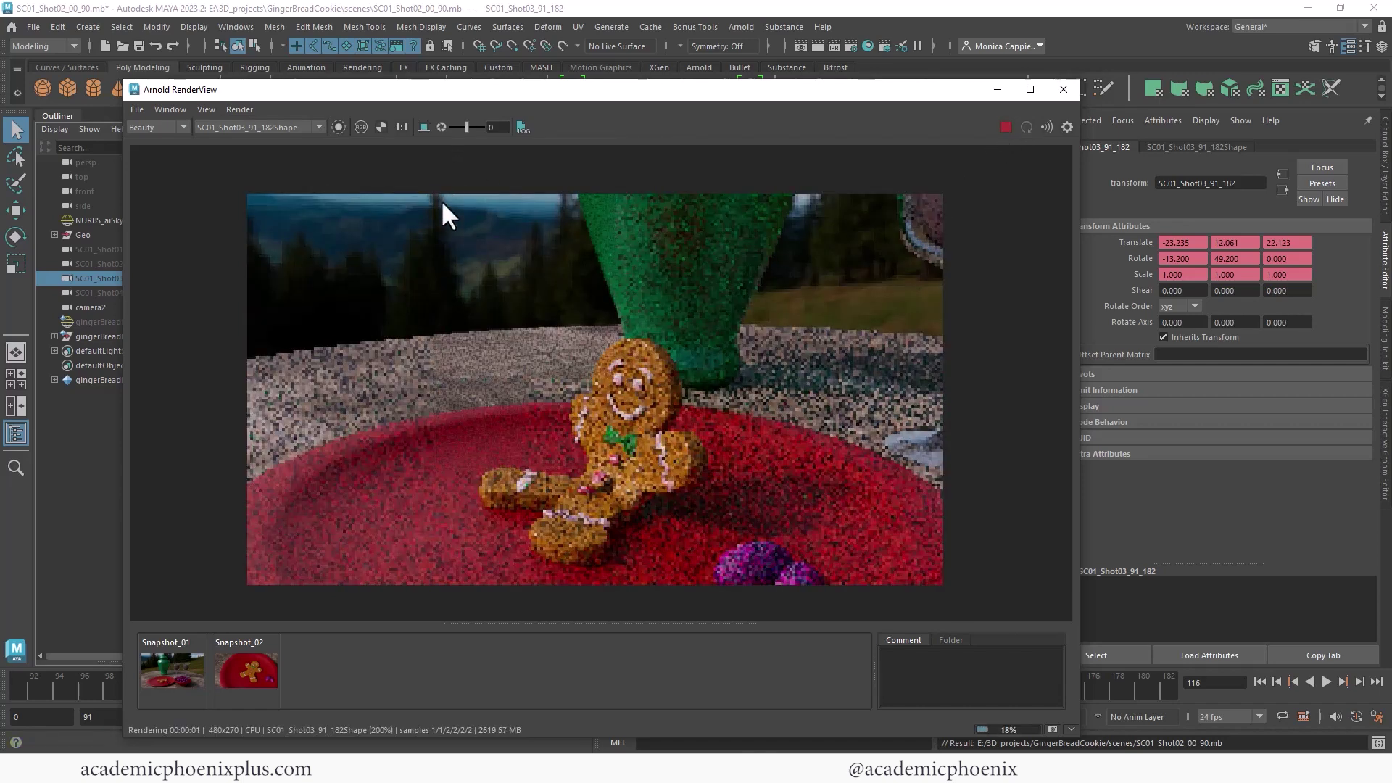
{"action": "left_click", "coordinate": [402, 128]}
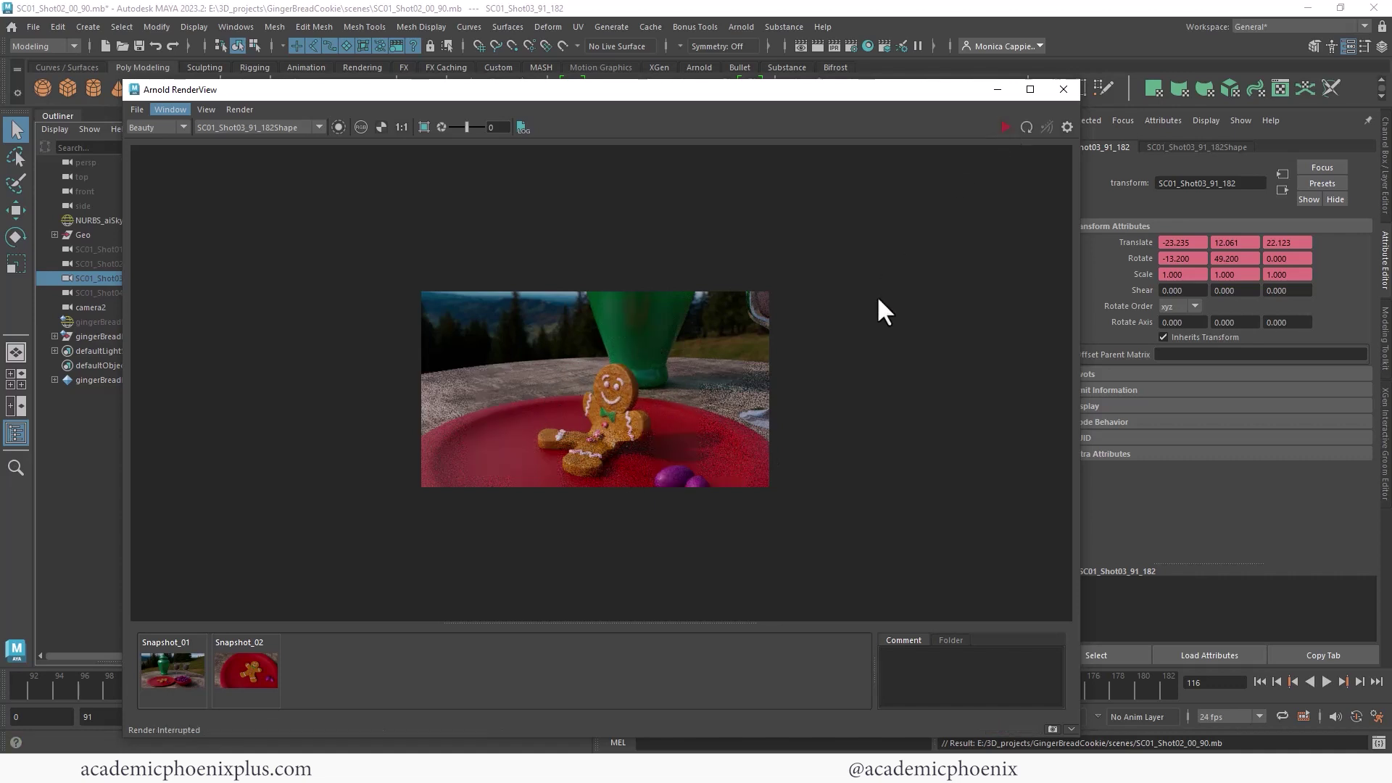
{"action": "left_click", "coordinate": [997, 90]}
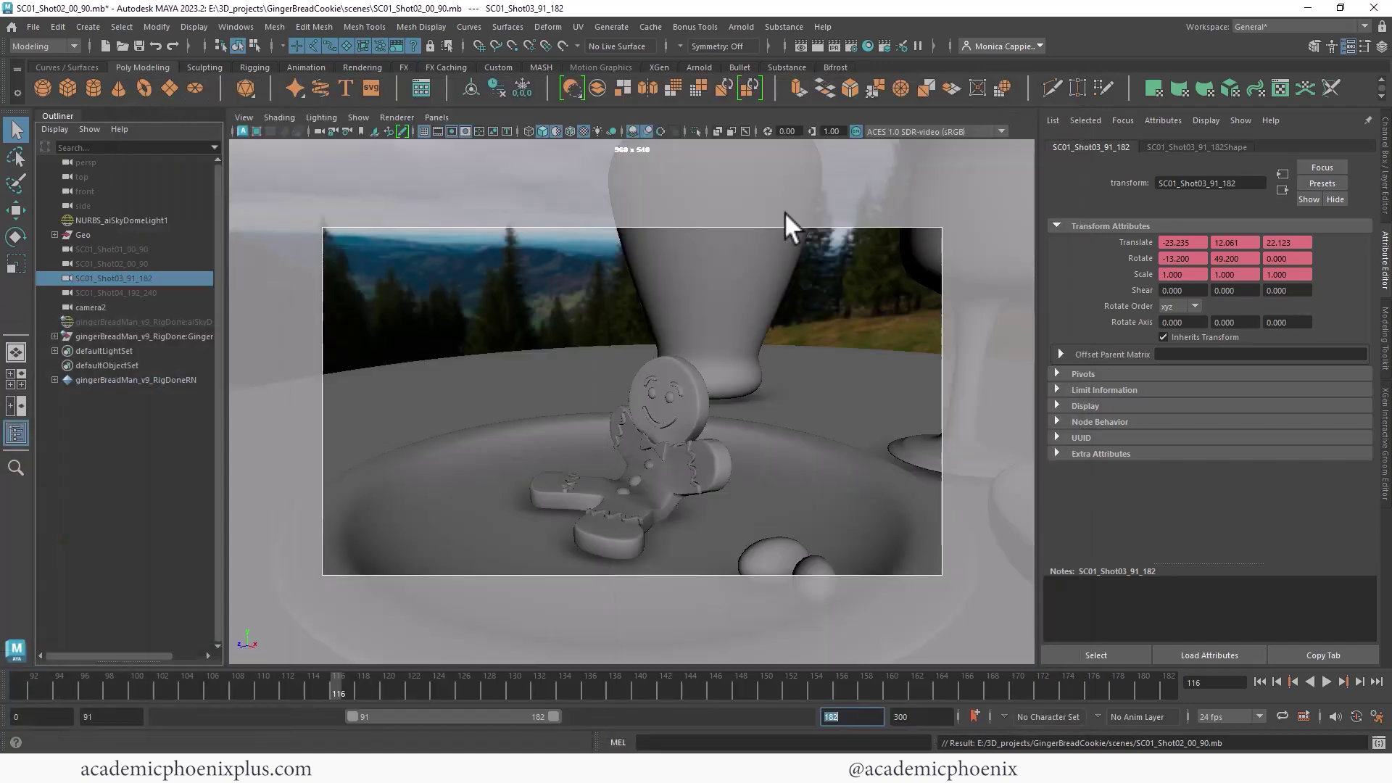
Step: Select the gingerbread man's body and turn on the Object Details heads-up display
{"action": "left_click", "coordinate": [683, 378]}
{"action": "left_click", "coordinate": [246, 27]}
{"action": "mouse_move", "coordinate": [203, 26]}
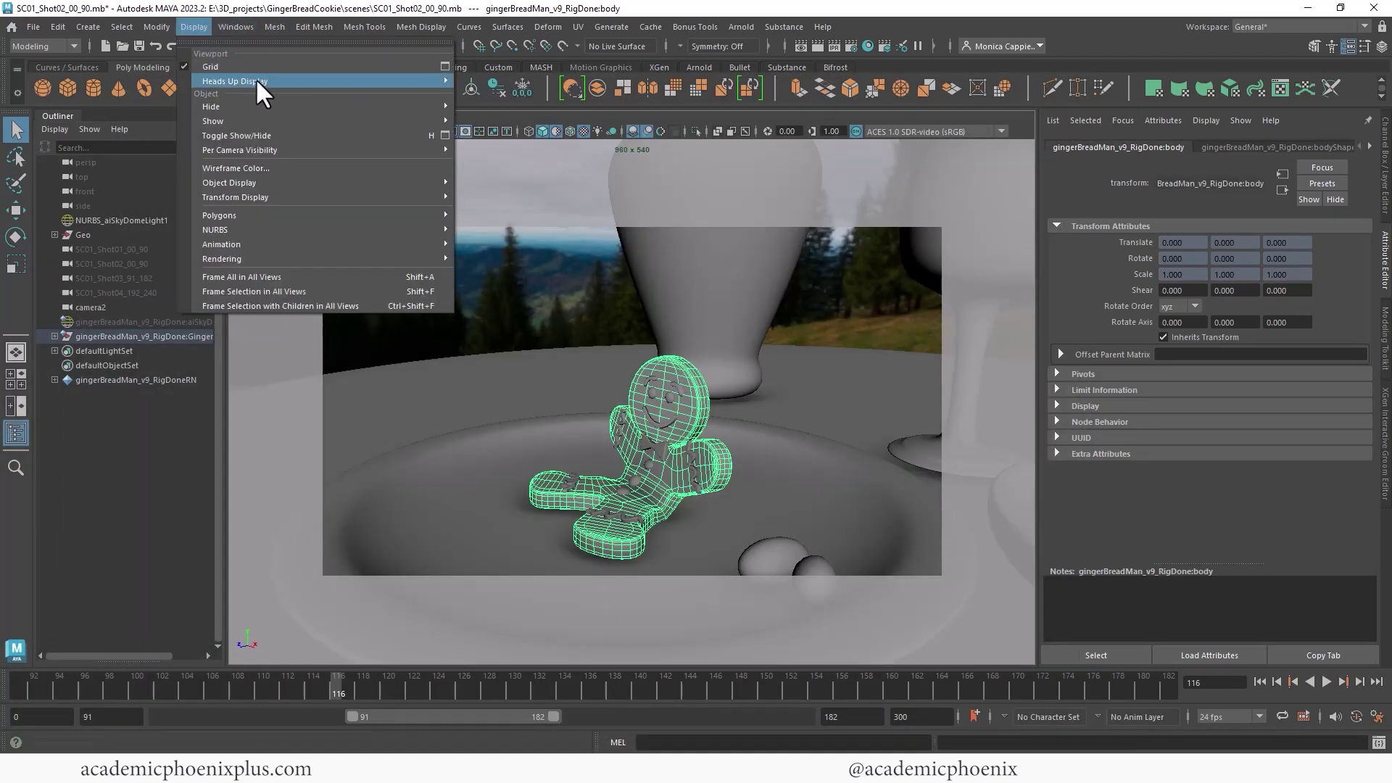
{"action": "mouse_move", "coordinate": [258, 81]}
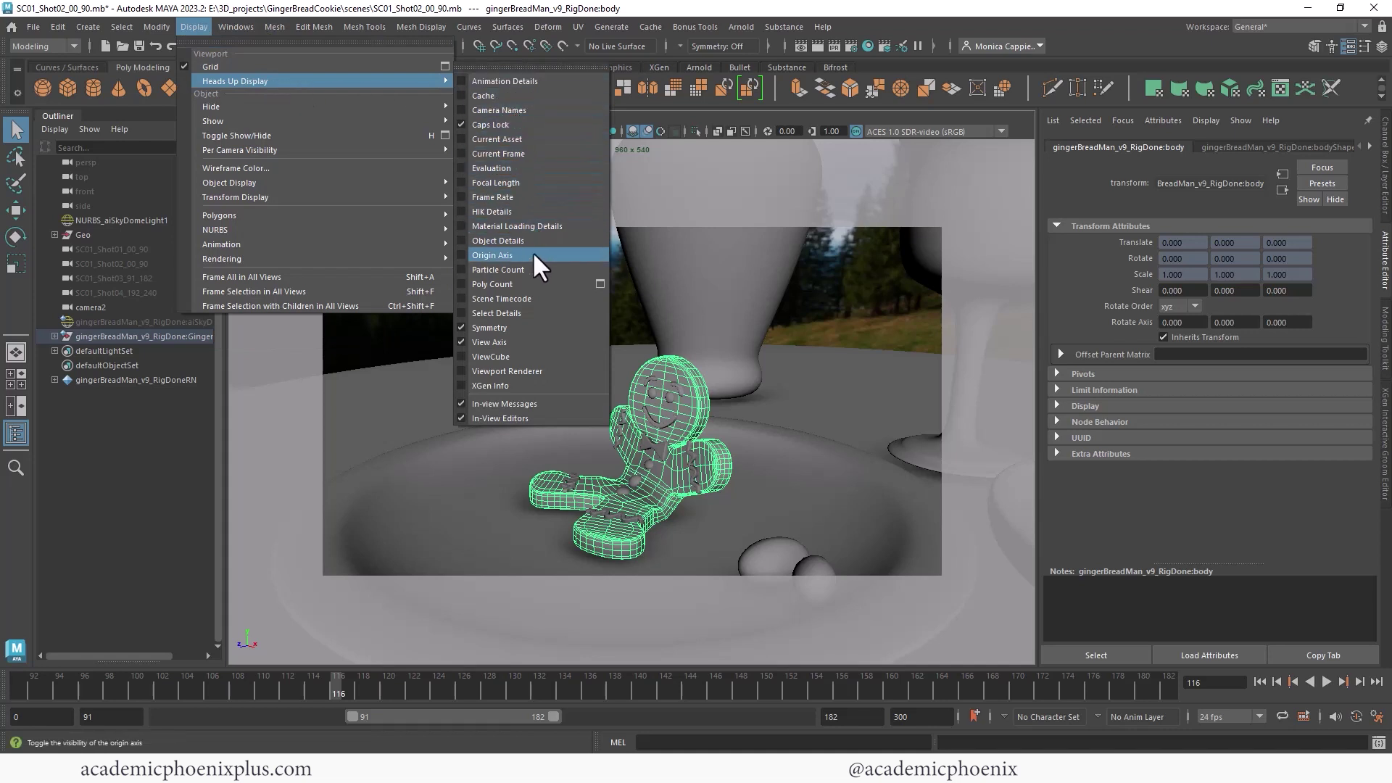
{"action": "left_click", "coordinate": [514, 242]}
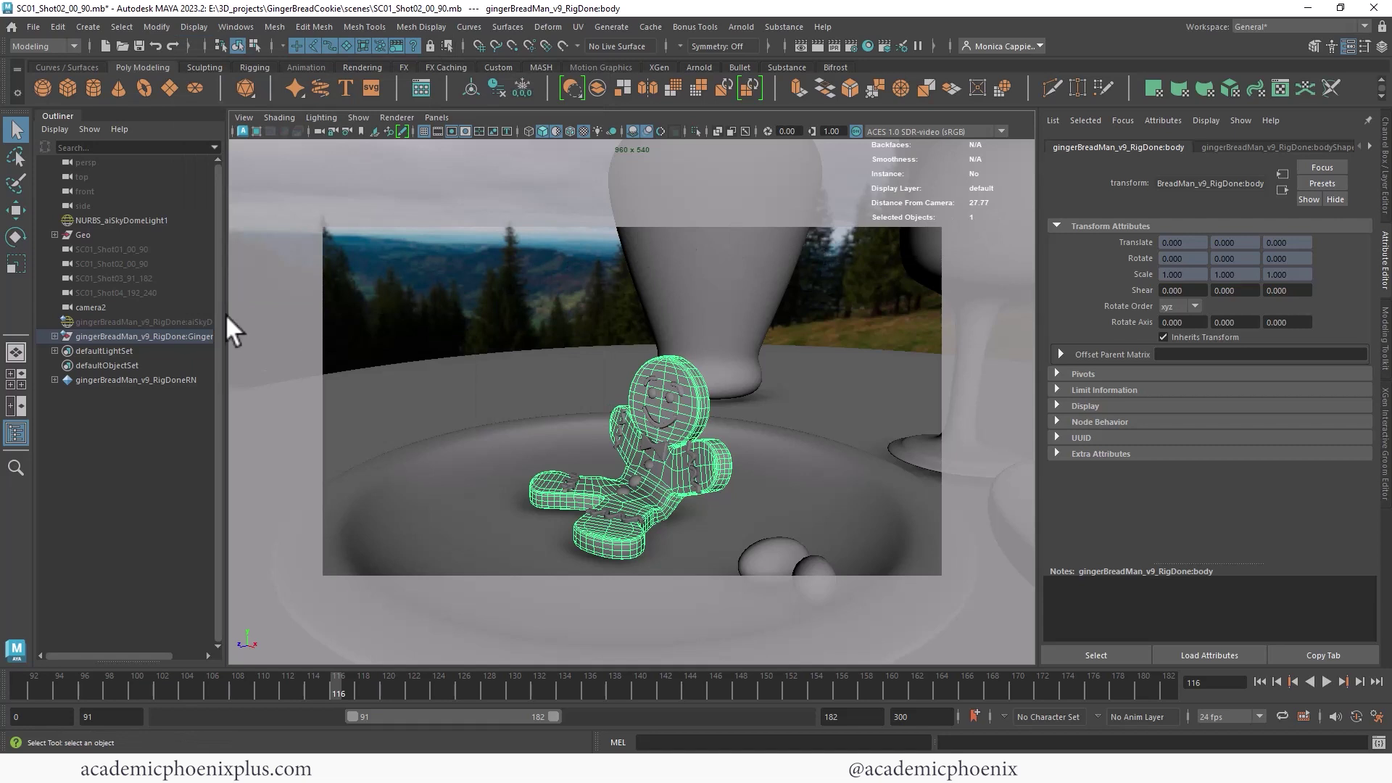
Step: Select the SC01_Shot03_91_182 camera and open the Arnold settings of its shape node
{"action": "left_click", "coordinate": [319, 130]}
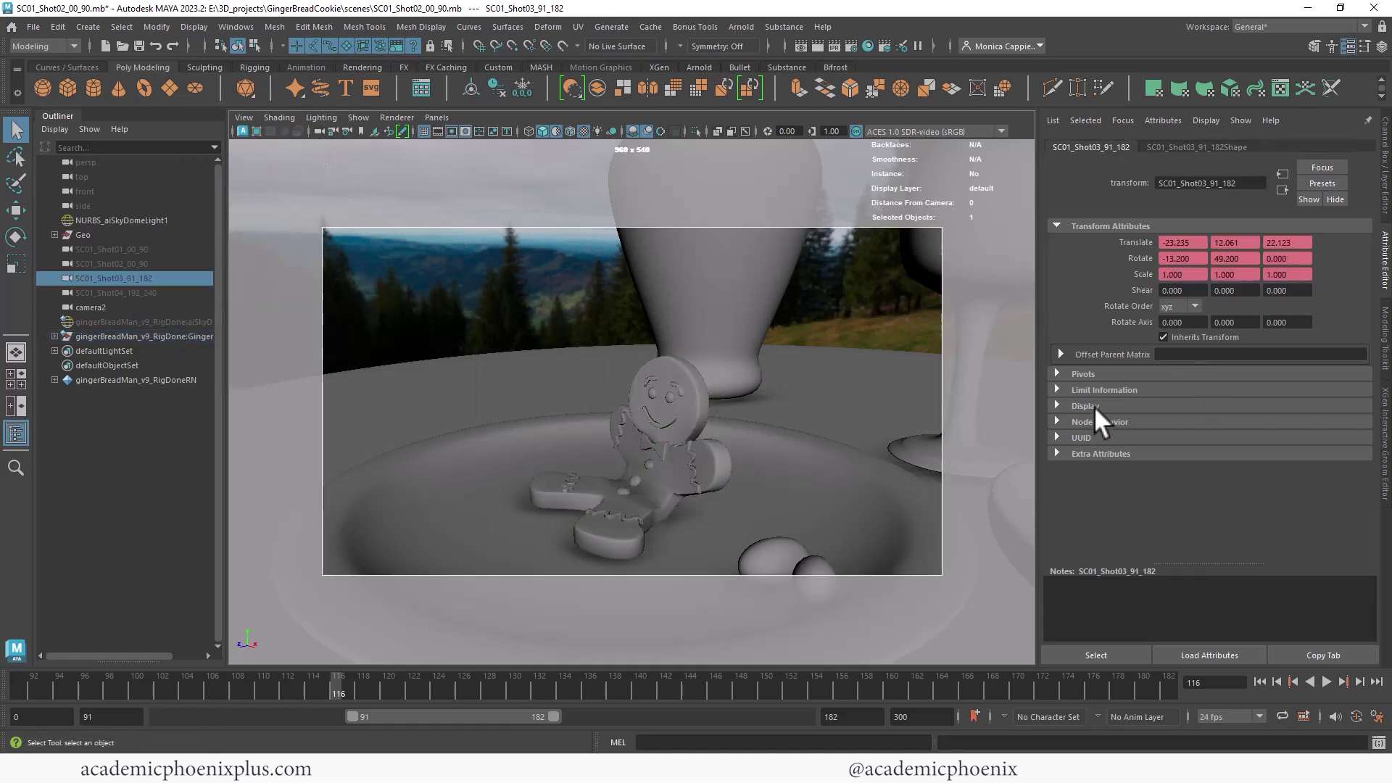
{"action": "left_click", "coordinate": [1225, 147]}
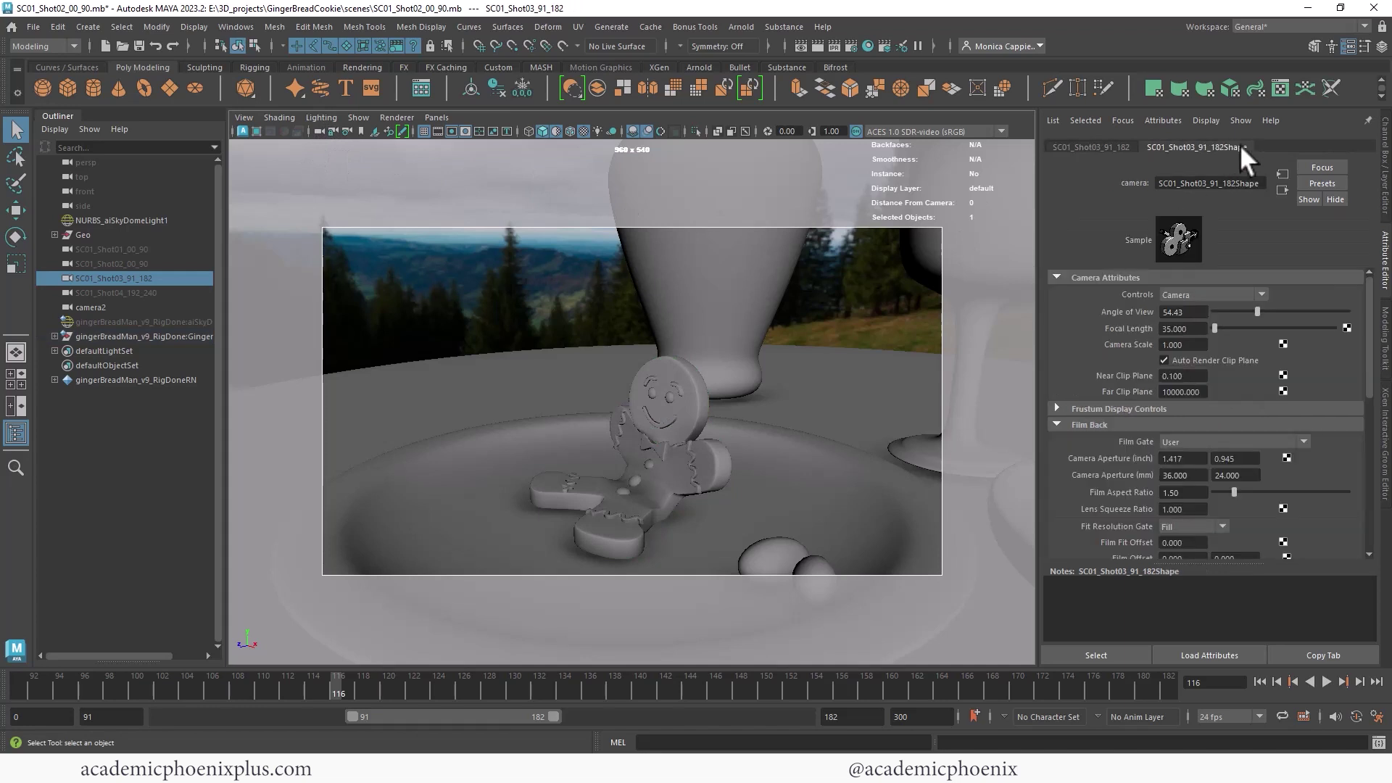
{"action": "left_click_drag", "start_coordinate": [1363, 325], "coordinate": [1324, 475]}
{"action": "left_click", "coordinate": [1059, 498]}
{"action": "scroll", "coordinate": [1357, 420], "scroll_direction": "down", "scroll_amount": 5}
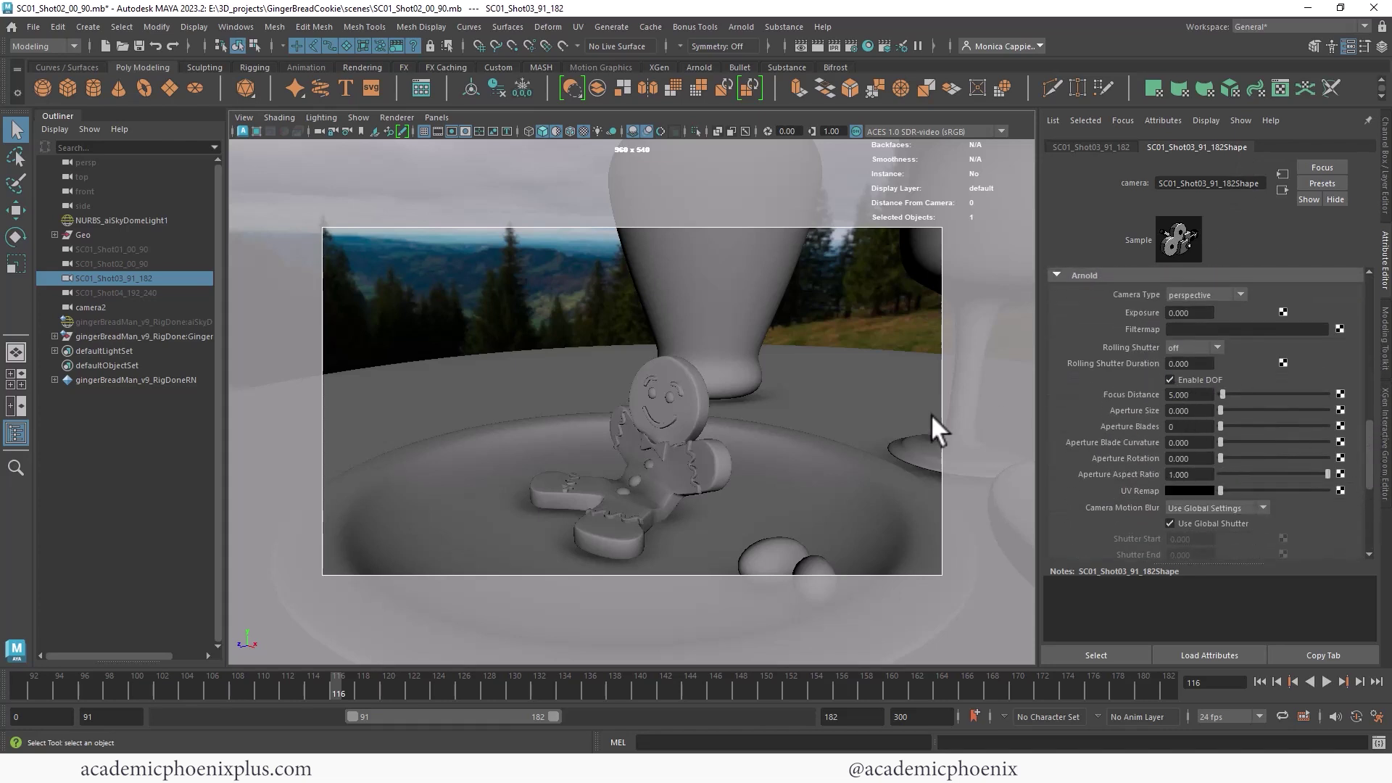
Step: Check the gingerbread body's distance from the camera and set the third shot camera's focus distance to 28
{"action": "left_click", "coordinate": [695, 392]}
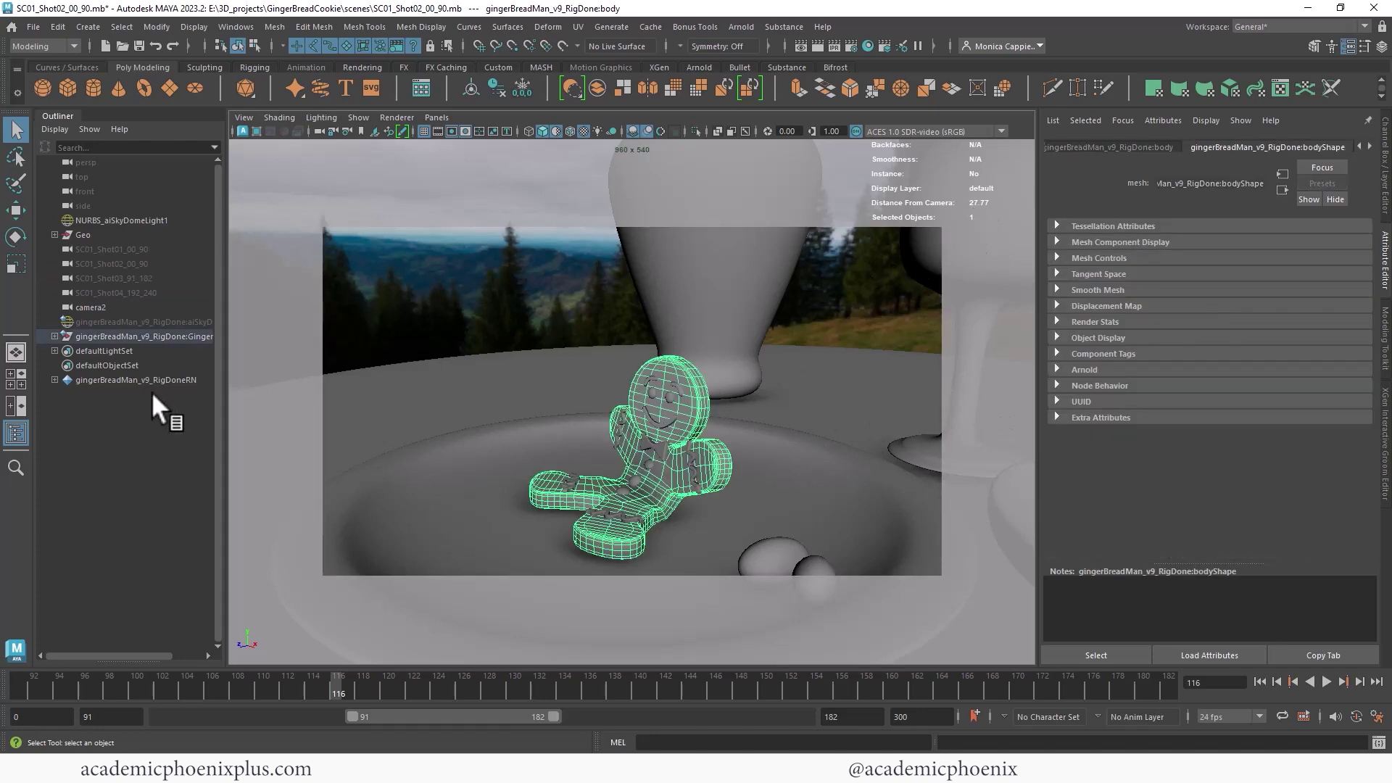
{"action": "left_click", "coordinate": [150, 277]}
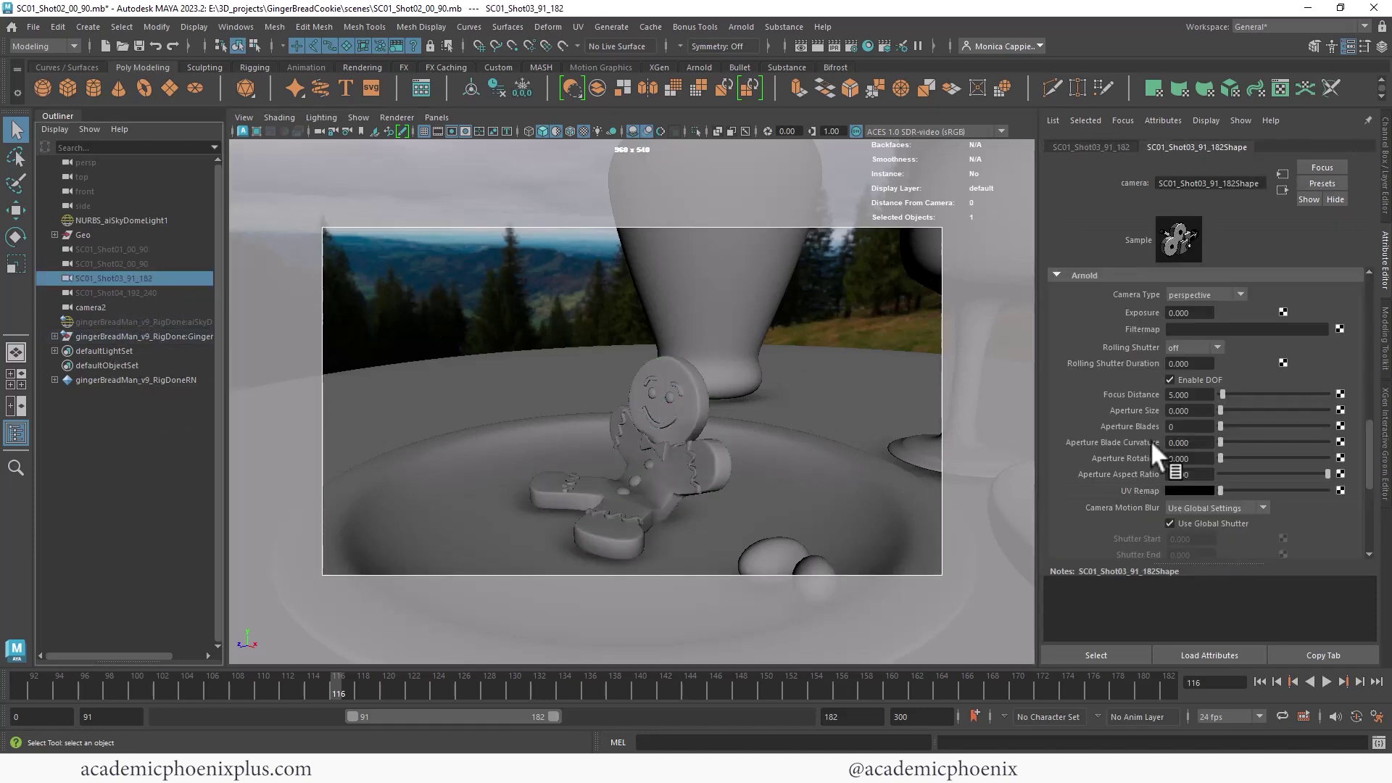
{"action": "double_click", "coordinate": [1185, 394]}
{"action": "type", "text": "28"}
{"action": "key", "text": "Return"}
Step: Try an aperture size of 0.2 on the third shot camera and test-render the depth of field
{"action": "left_click", "coordinate": [1183, 411]}
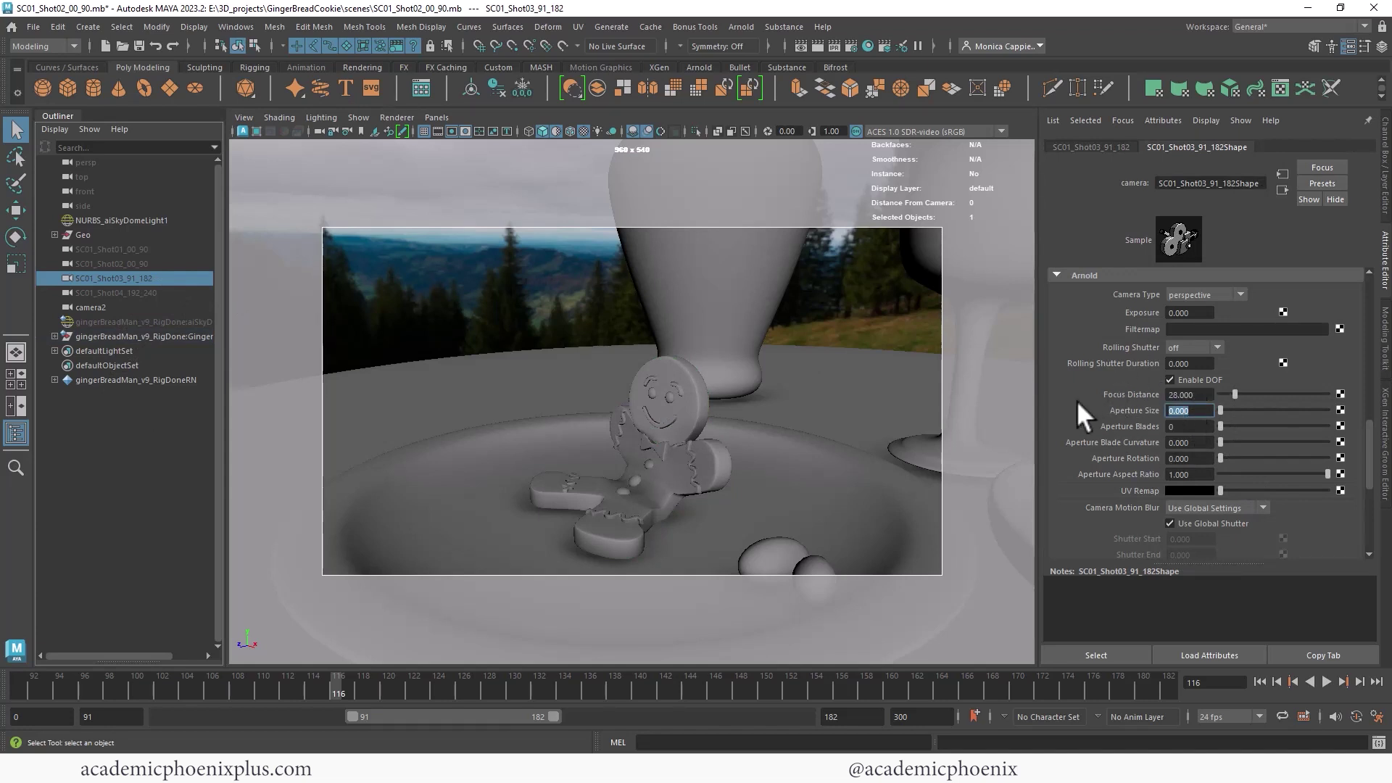
{"action": "key", "text": "BackSpace"}
{"action": "key", "text": "BackSpace"}
{"action": "key", "text": "BackSpace"}
{"action": "key", "text": "BackSpace"}
{"action": "key", "text": "BackSpace"}
{"action": "type", "text": ".2"}
{"action": "key", "text": "Return"}
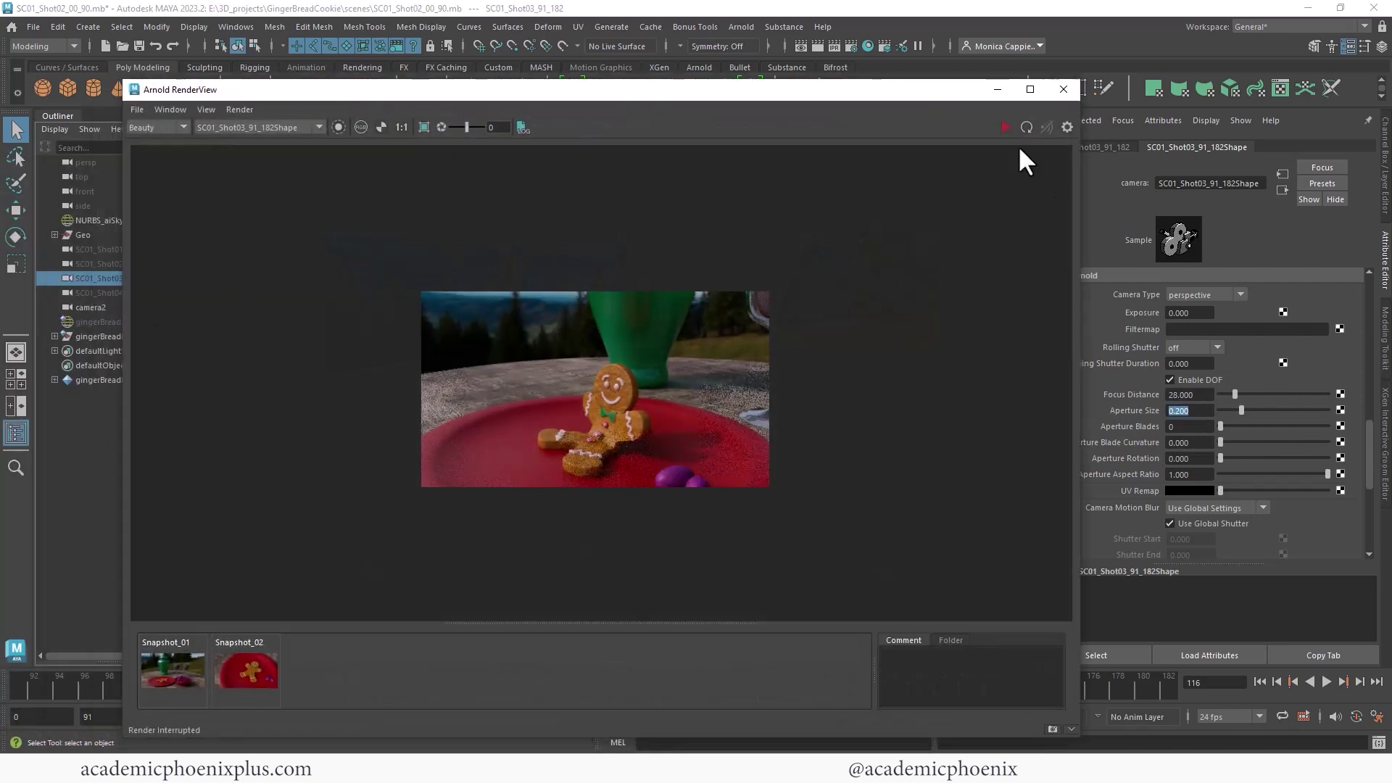
{"action": "left_click", "coordinate": [1003, 124]}
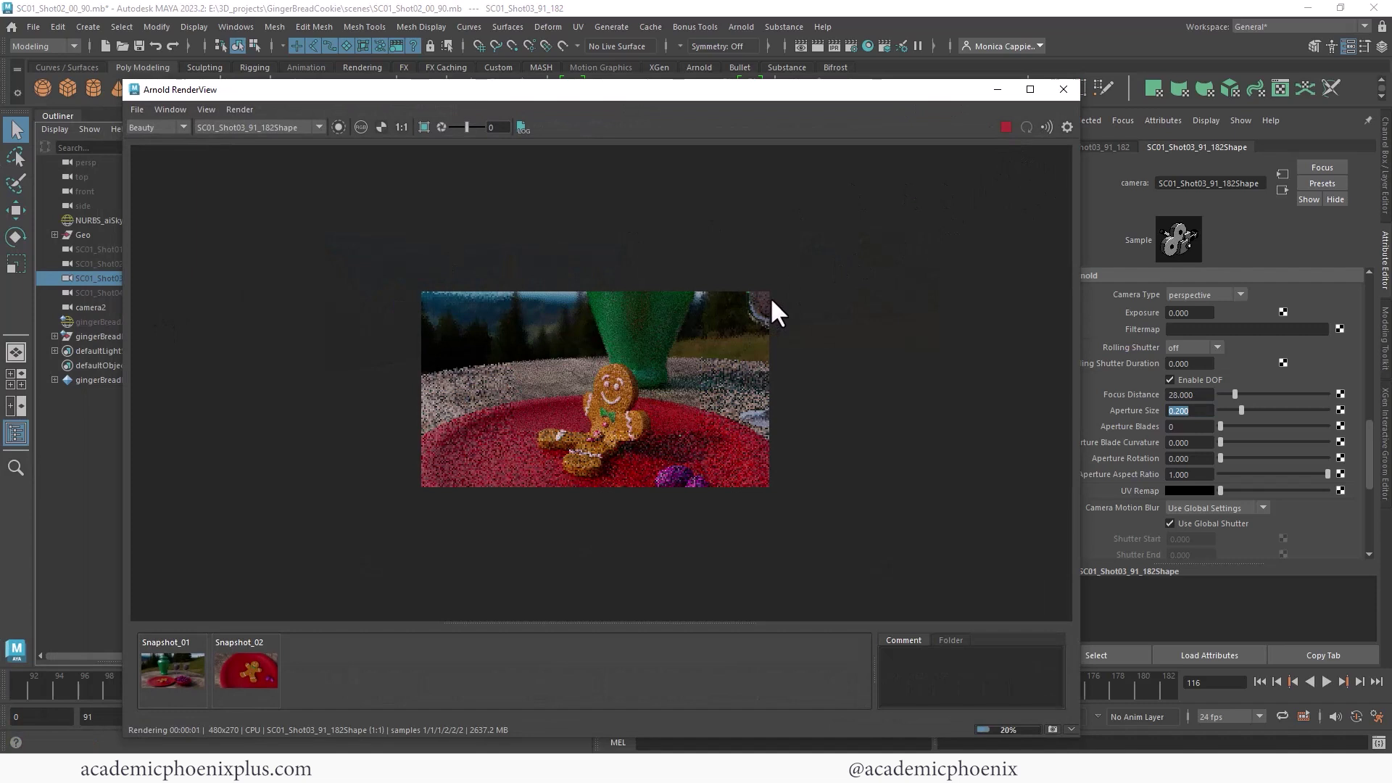
{"action": "left_click", "coordinate": [1006, 127]}
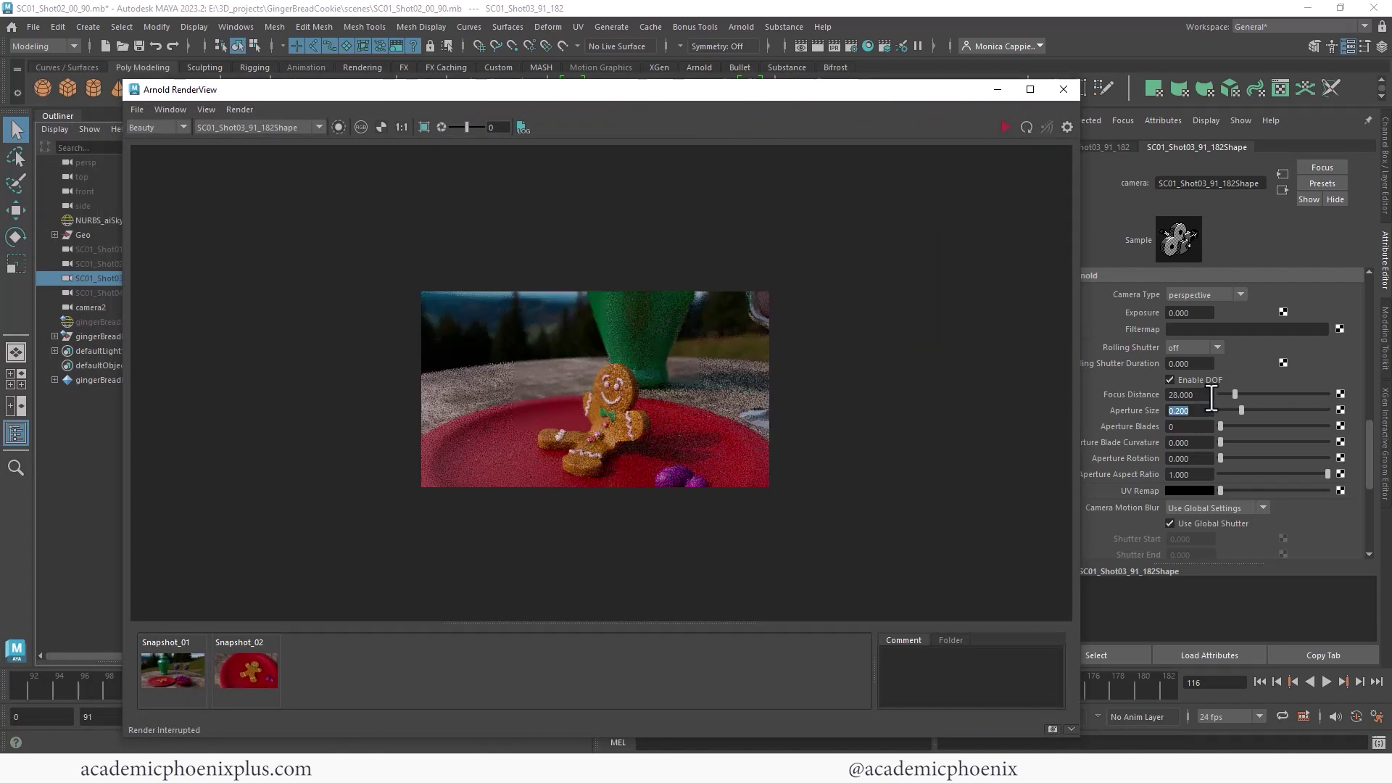
Step: Set the third shot camera's aperture size to 0.3 and re-render to check the background blur
{"action": "left_click_drag", "start_coordinate": [1196, 410], "coordinate": [1178, 411]}
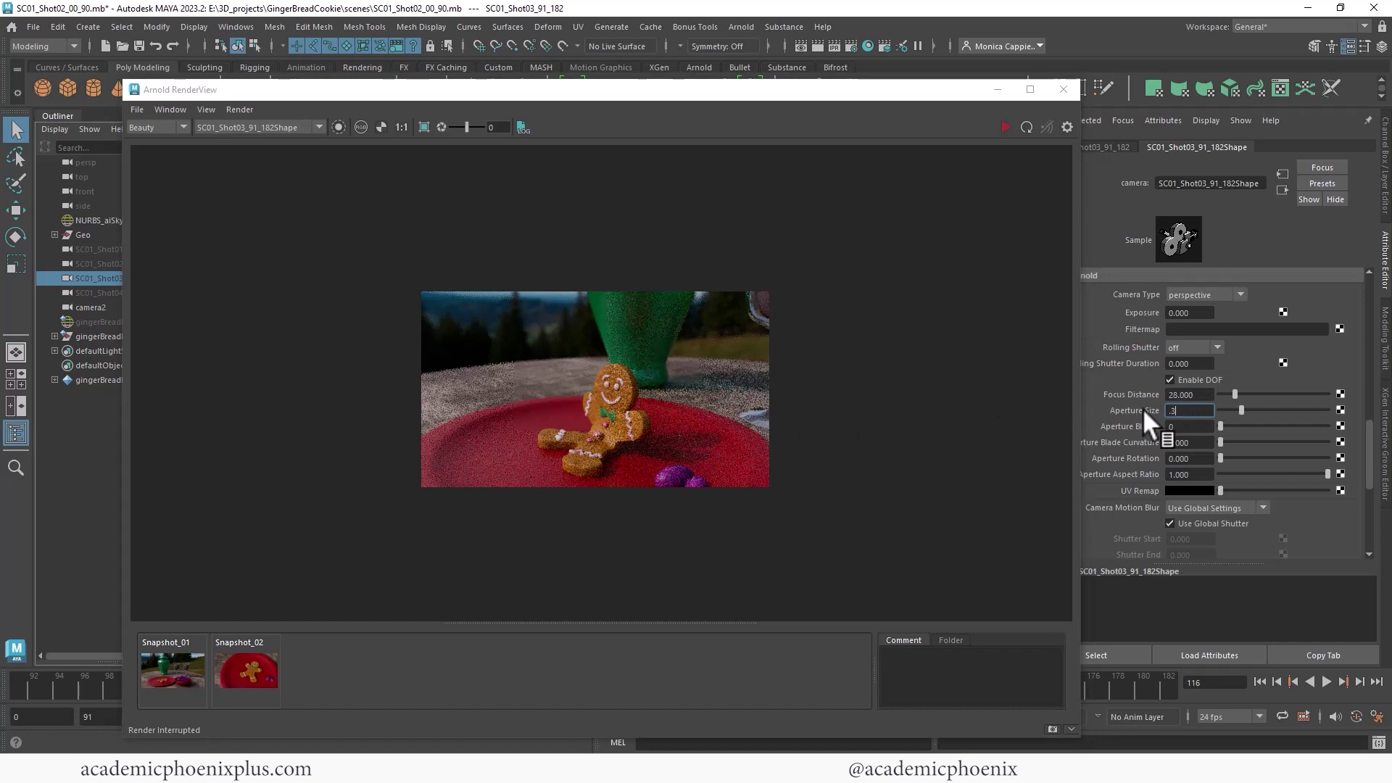
{"action": "type", "text": "0.3"}
{"action": "key", "text": "Return"}
{"action": "left_click", "coordinate": [1006, 126]}
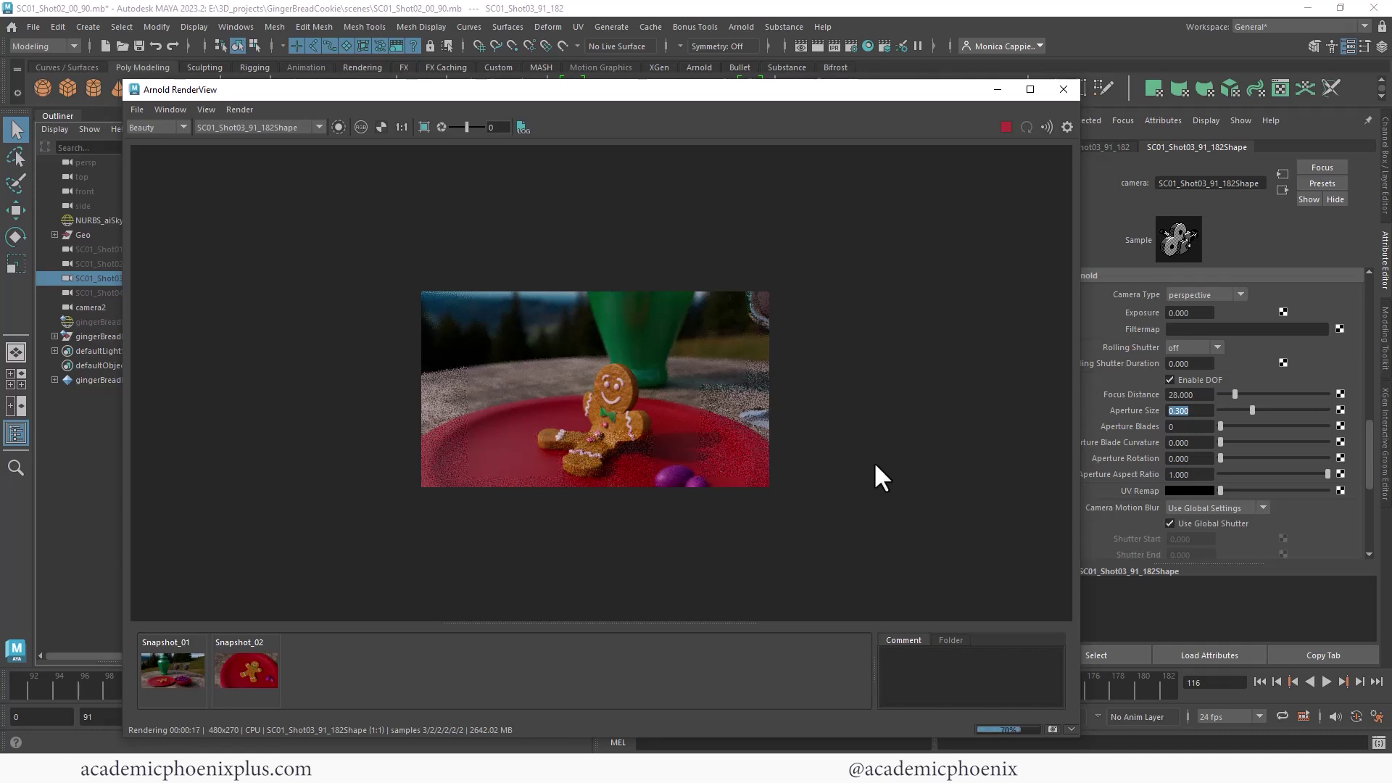
{"action": "scroll", "coordinate": [590, 347], "scroll_direction": "up", "scroll_amount": 5}
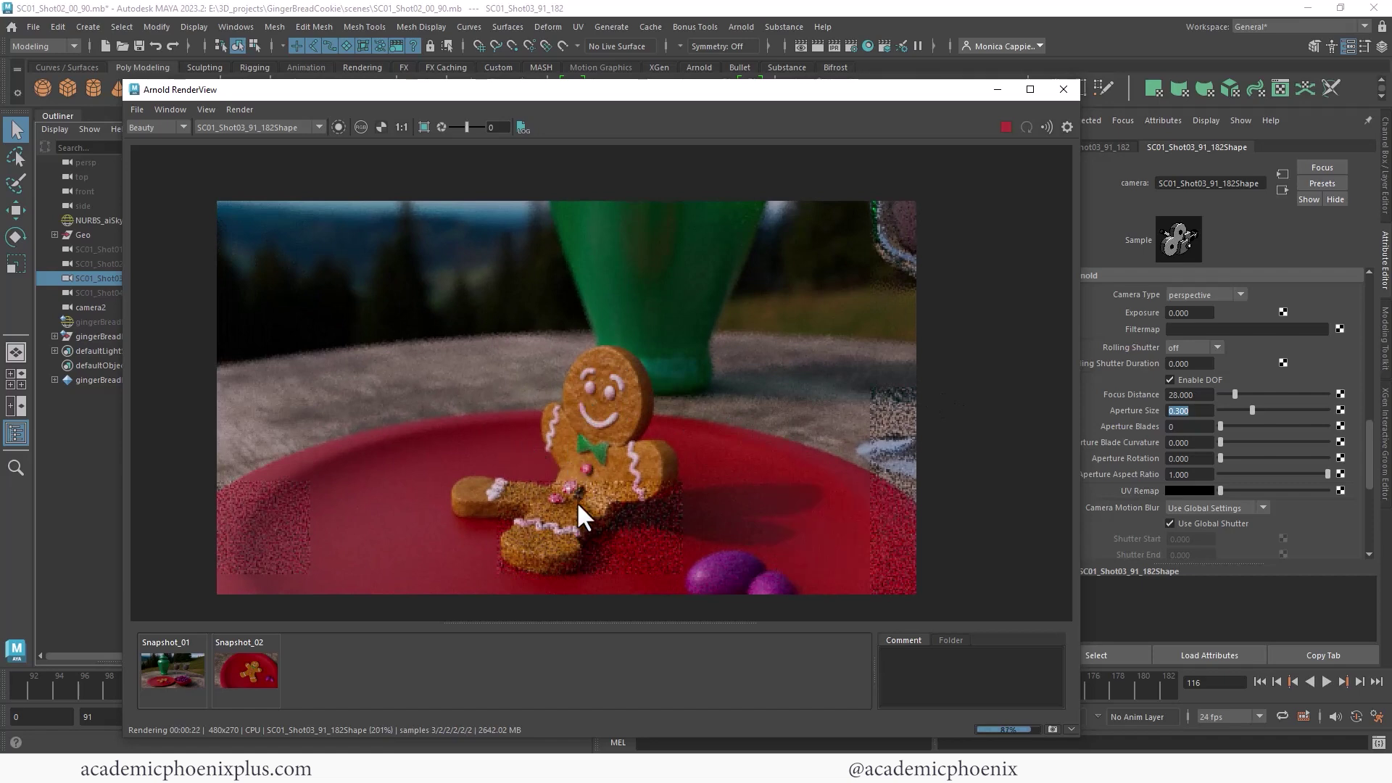
{"action": "scroll", "coordinate": [577, 503], "scroll_direction": "down", "scroll_amount": 1}
Step: Re-render the third shot at 100% test resolution, check it at real size and close the render view
{"action": "left_click", "coordinate": [206, 108]}
{"action": "mouse_move", "coordinate": [275, 232]}
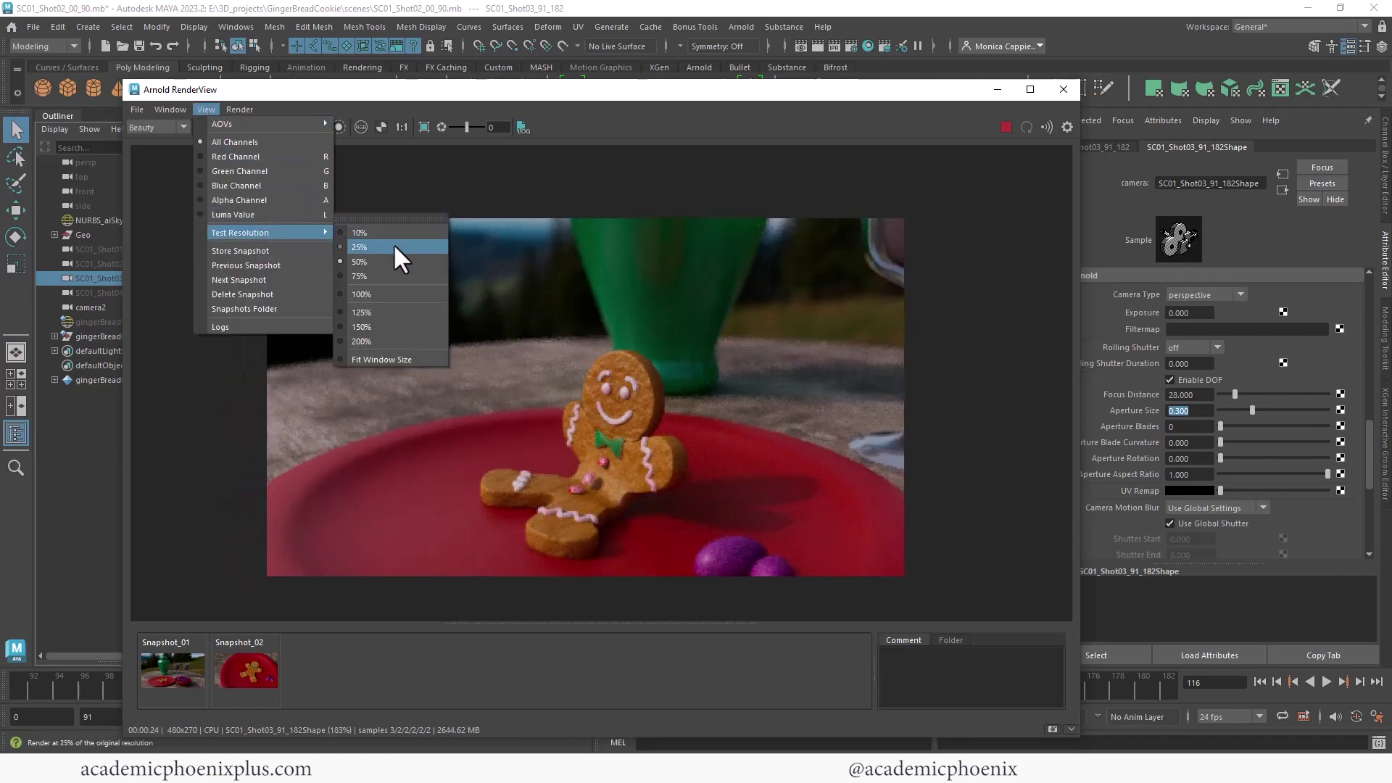
{"action": "left_click", "coordinate": [394, 294]}
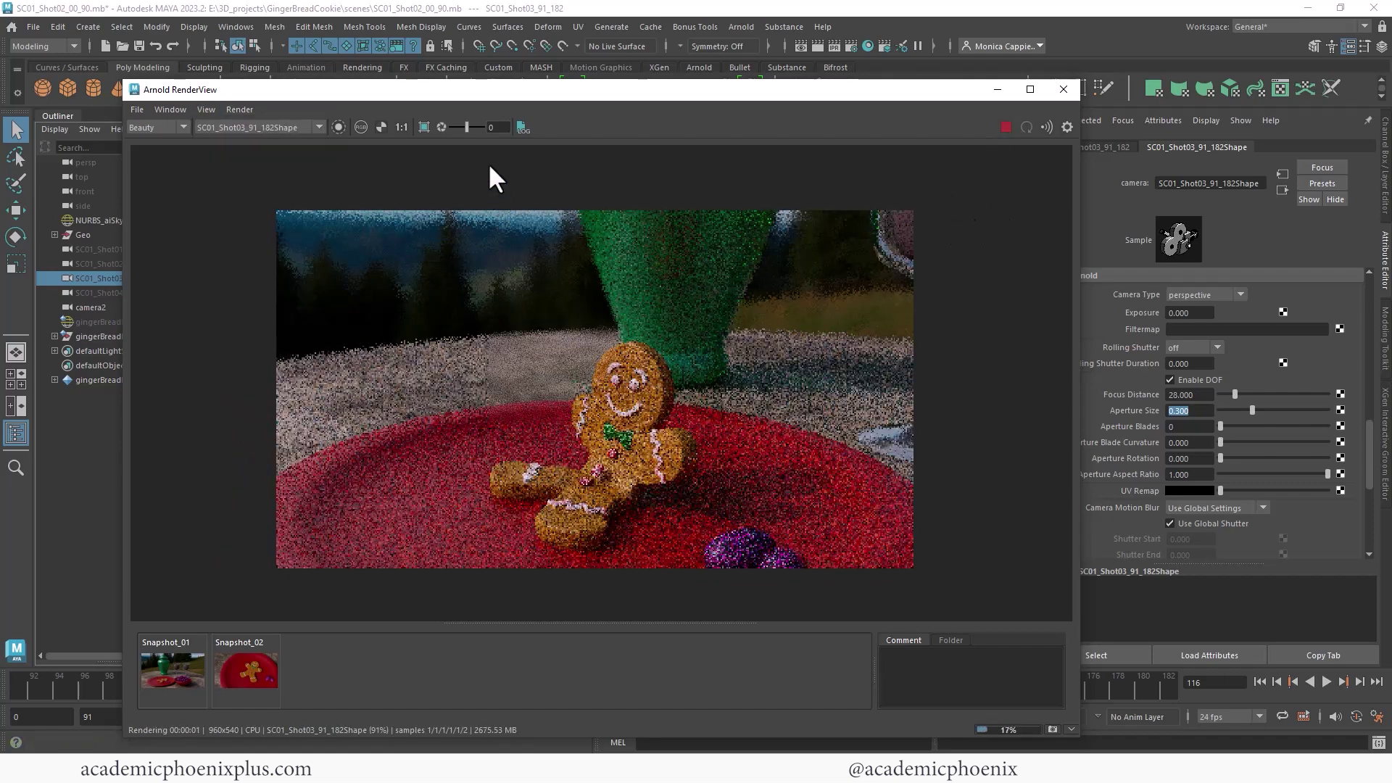
{"action": "left_click", "coordinate": [402, 127]}
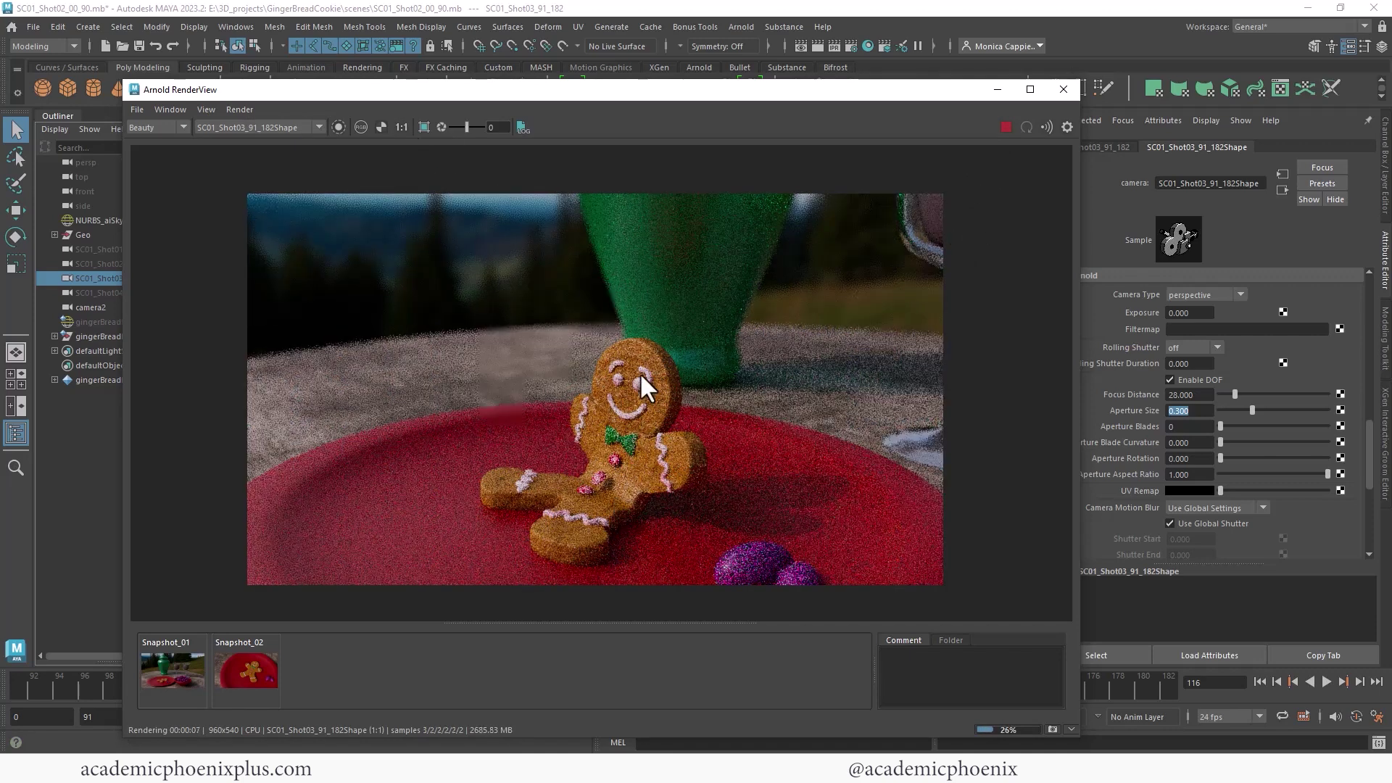
{"action": "key", "text": "Escape"}
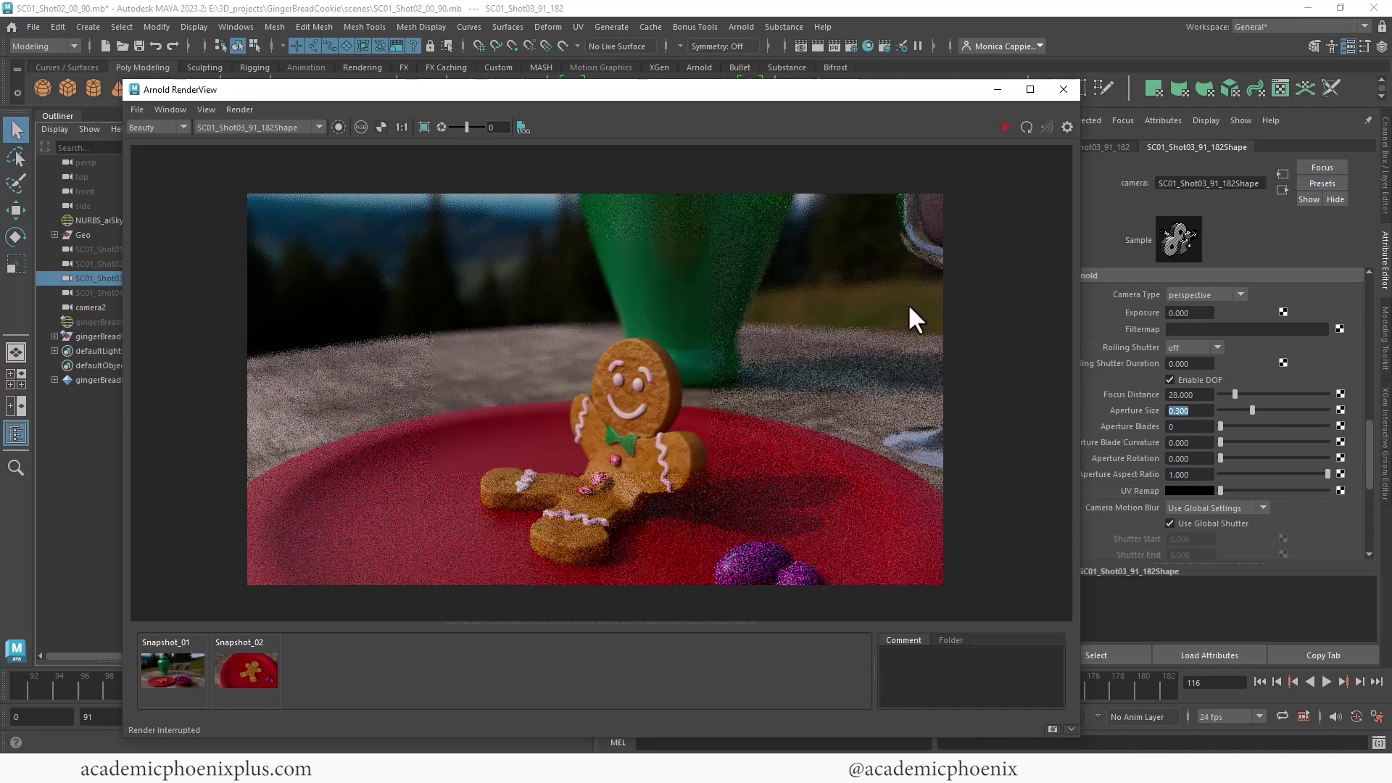
{"action": "left_click", "coordinate": [1063, 89]}
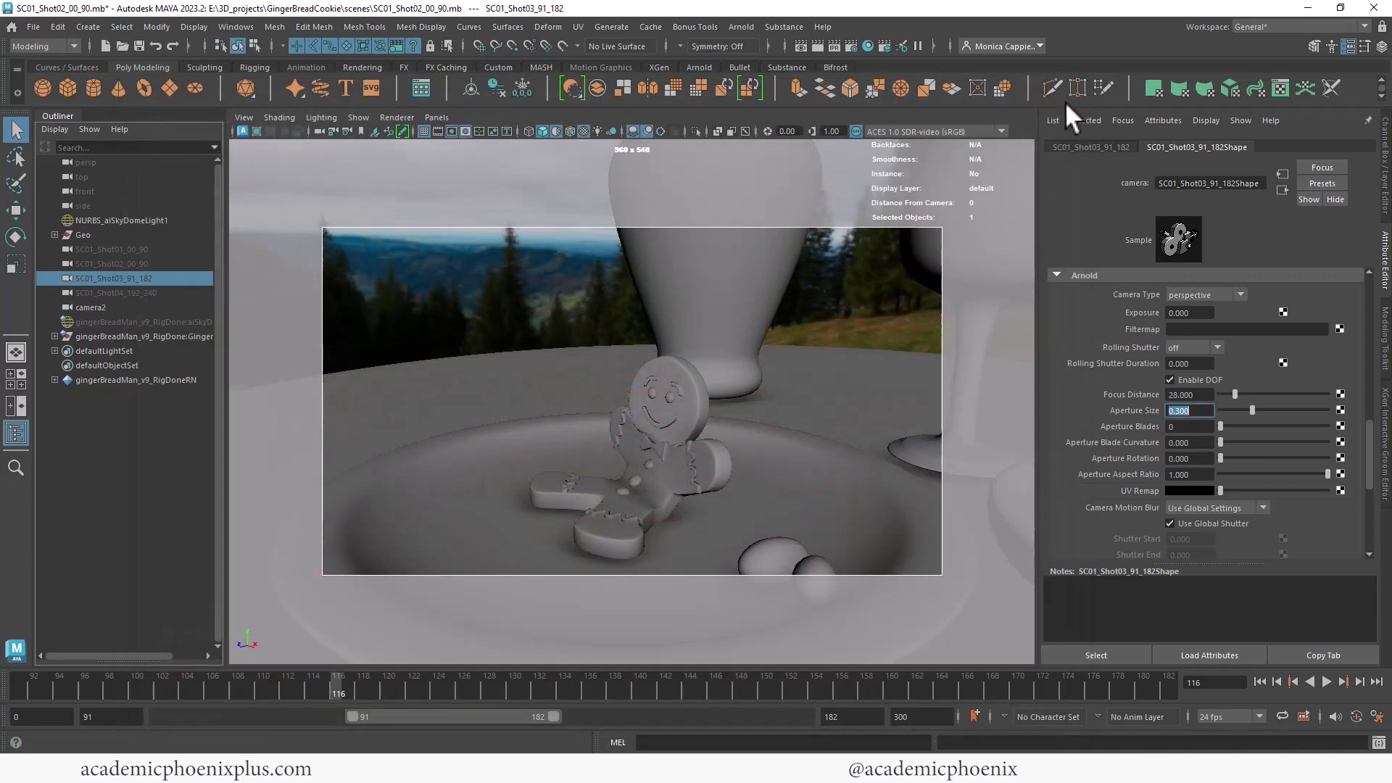
Step: Save the scene under the third shot camera's name as SC01_Shot03_91_182mb.mb
{"action": "double_click", "coordinate": [171, 277]}
{"action": "key", "text": "ctrl+c"}
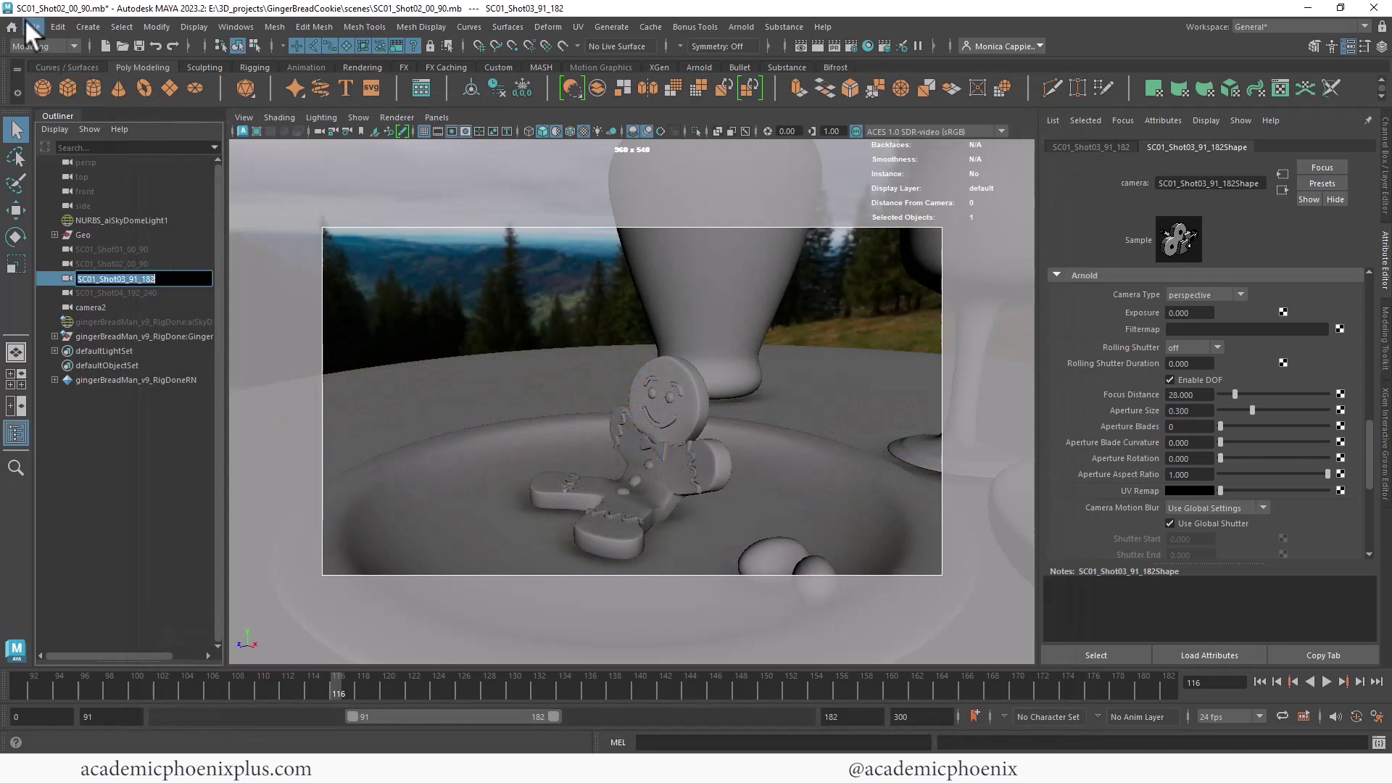
{"action": "left_click", "coordinate": [29, 26]}
{"action": "left_click", "coordinate": [72, 107]}
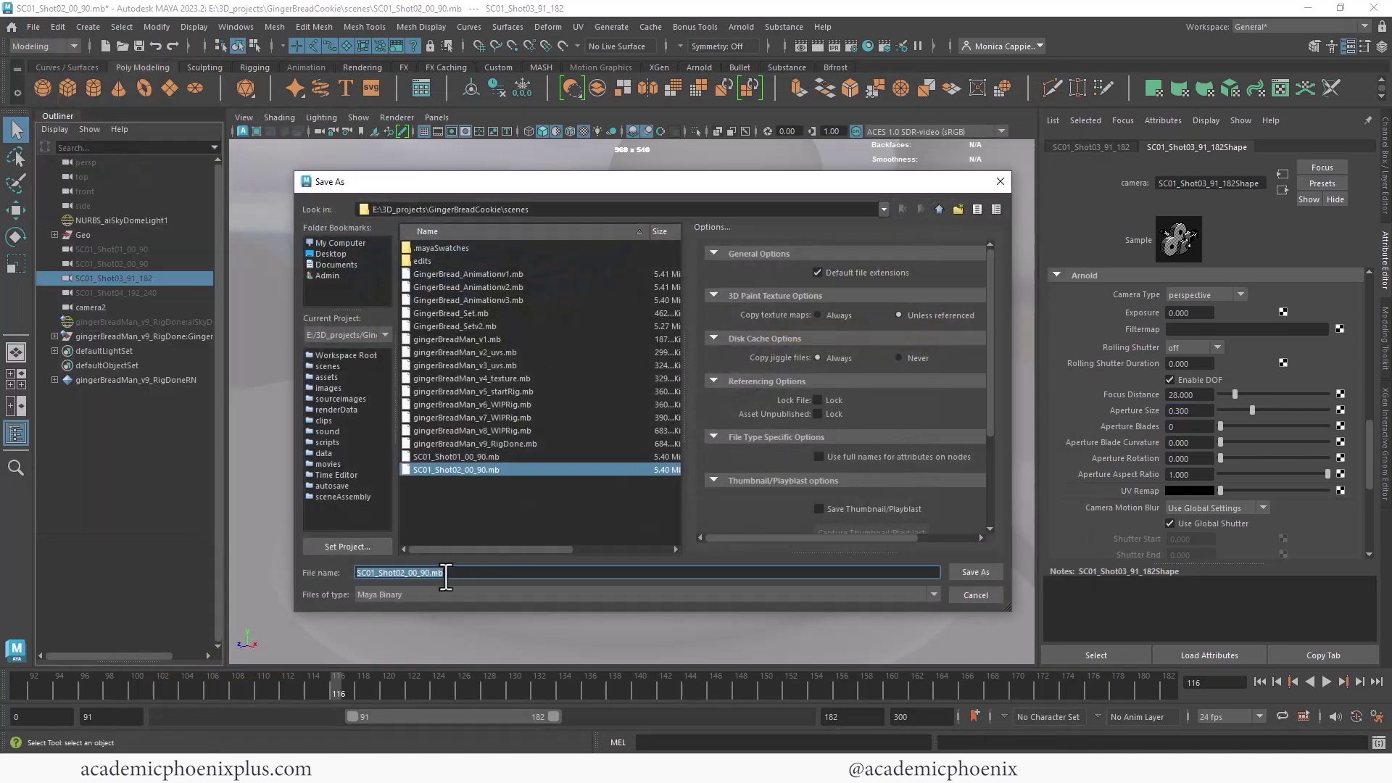
{"action": "key", "text": "ctrl+v"}
{"action": "key", "text": "Return"}
Step: Select the SC01_Shot04_192_240 camera and look through it in the viewport
{"action": "double_click", "coordinate": [134, 293]}
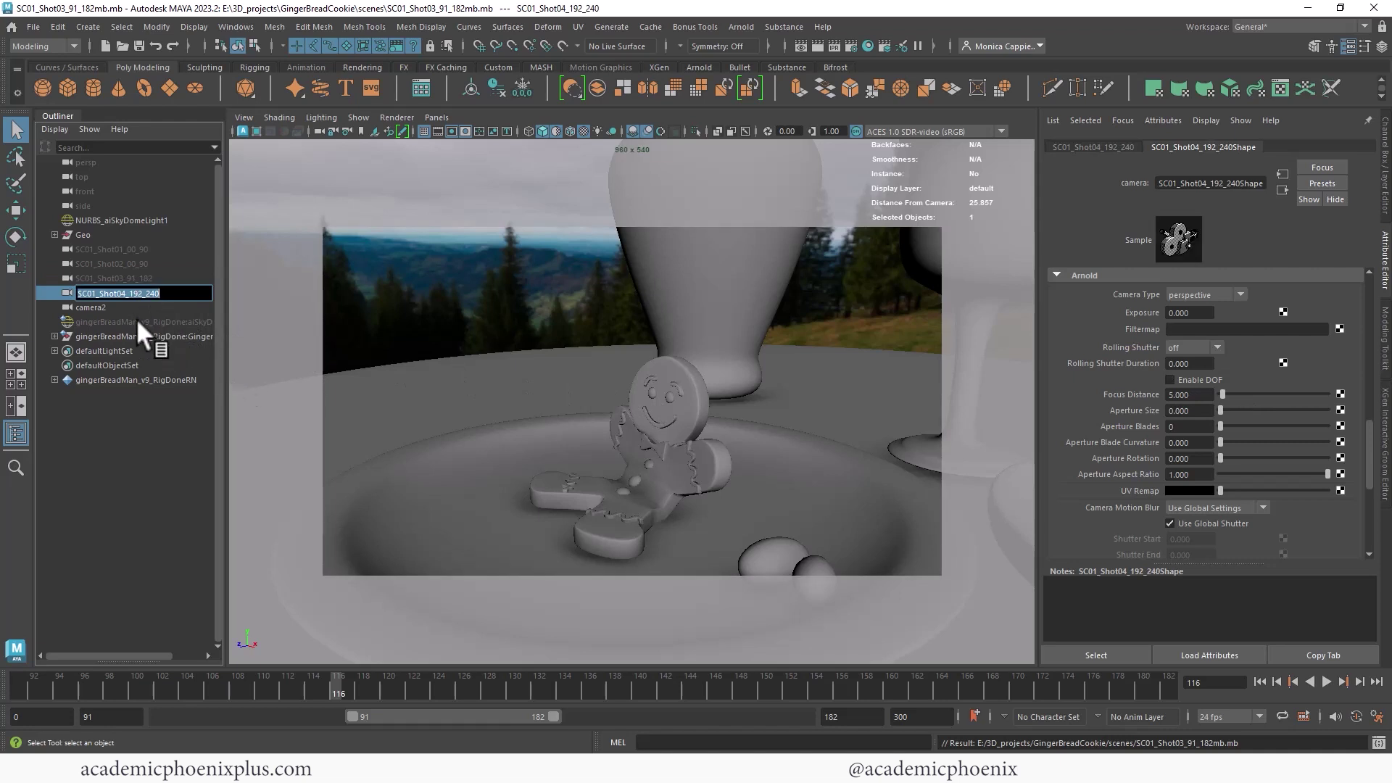
{"action": "key", "text": "Return"}
{"action": "middle_click_drag", "start_coordinate": [67, 288], "coordinate": [604, 338]}
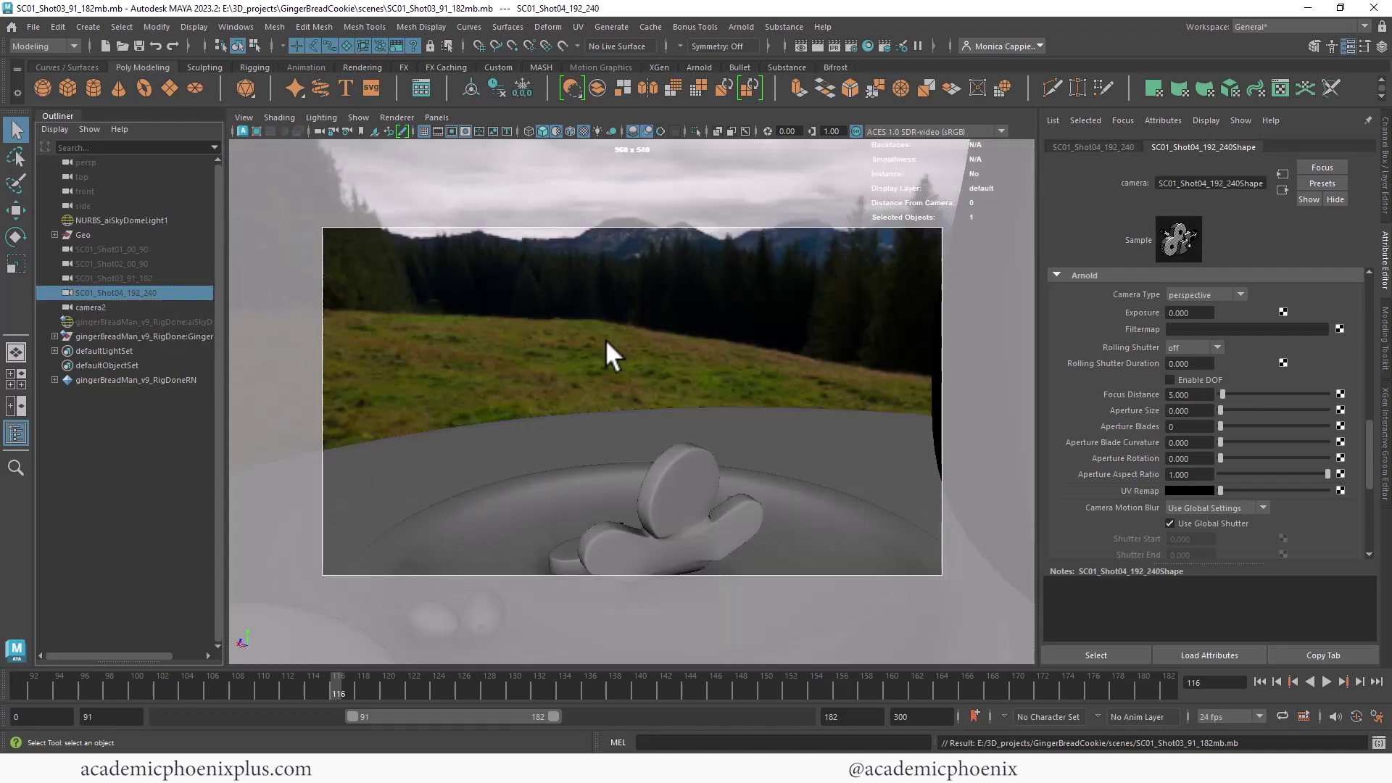
Step: Set the playback range to frames 192 to 240 for the fourth shot
{"action": "double_click", "coordinate": [111, 717]}
{"action": "type", "text": "192"}
{"action": "key", "text": "Tab"}
{"action": "type", "text": "240"}
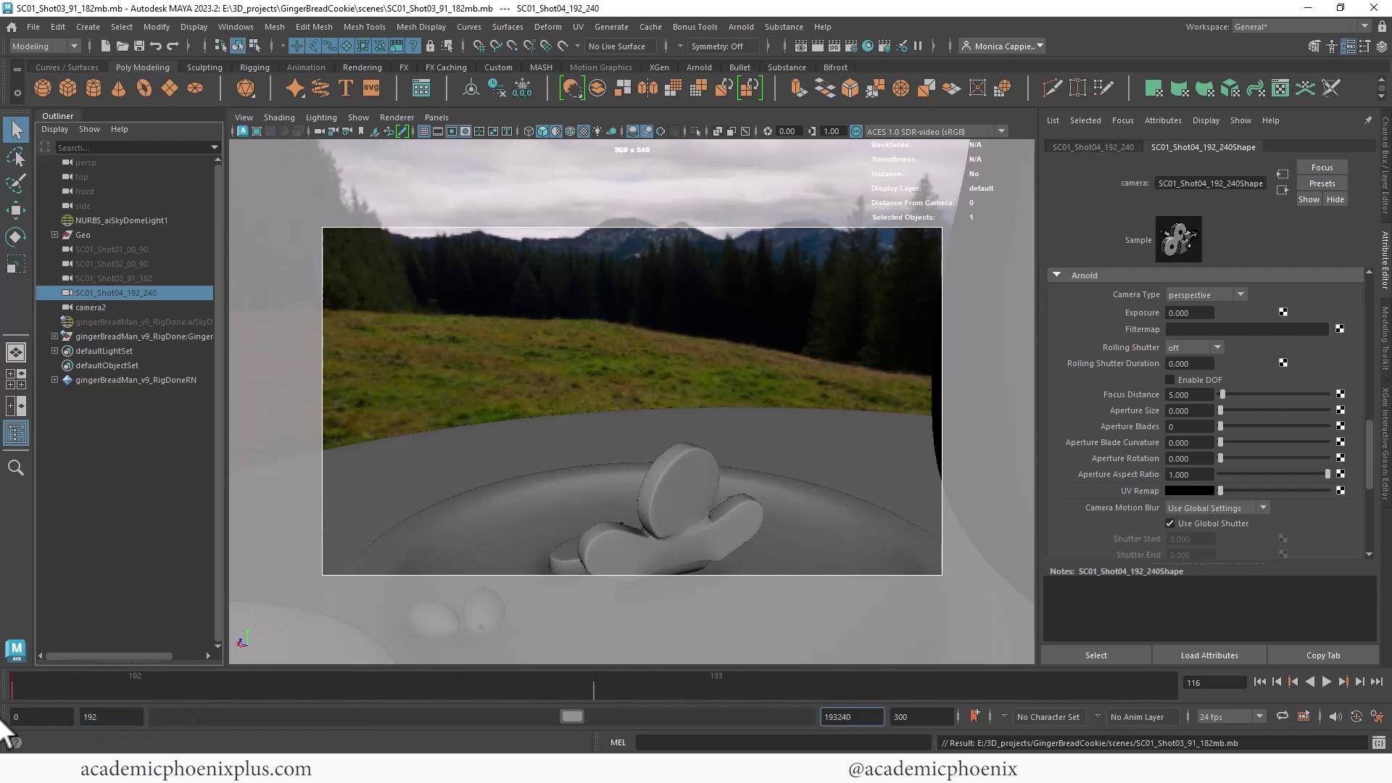
{"action": "key", "text": "BackSpace"}
{"action": "key", "text": "BackSpace"}
{"action": "key", "text": "BackSpace"}
{"action": "type", "text": "240"}
{"action": "key", "text": "Return"}
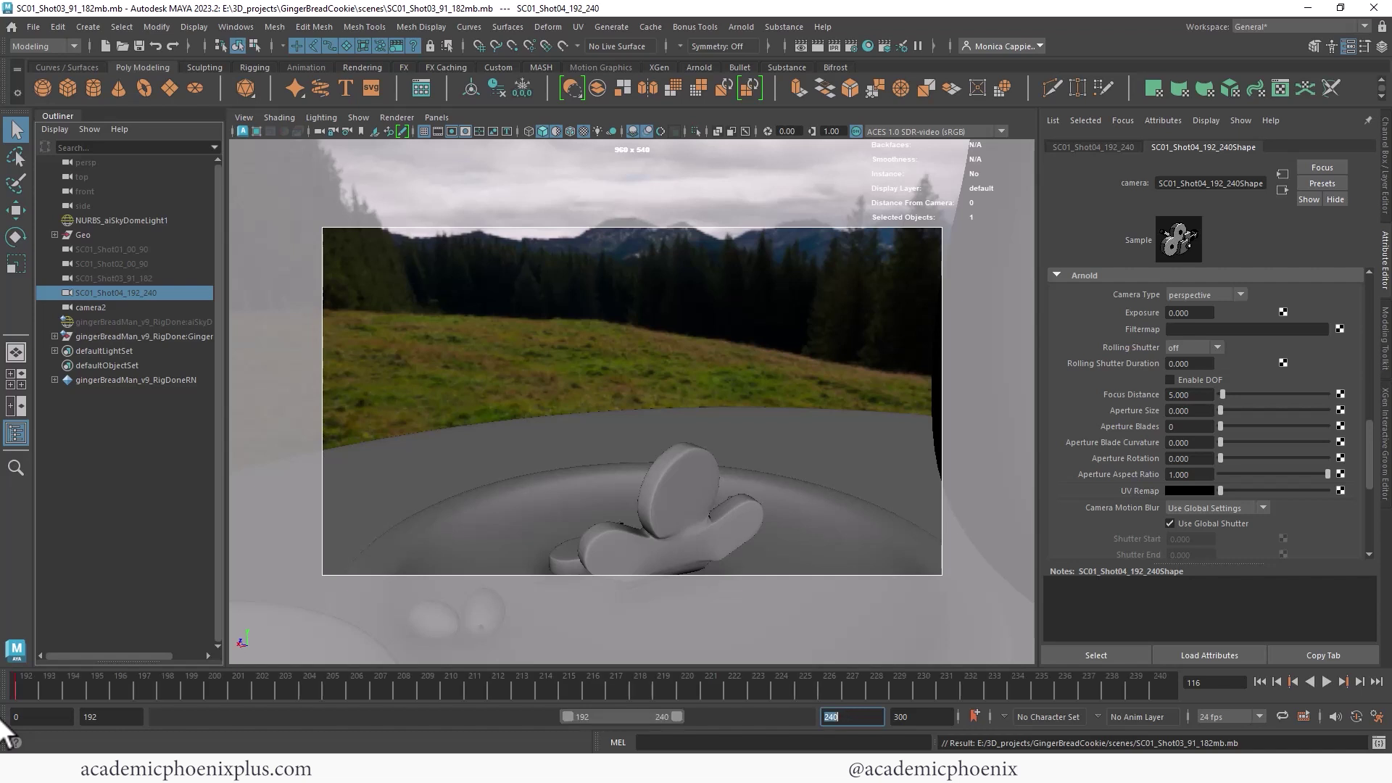
Step: Go to frame 195 and test-render the fourth shot at 50% test resolution
{"action": "mouse_move", "coordinate": [105, 678]}
{"action": "left_mouse_down"}
{"action": "mouse_move", "coordinate": [23, 671]}
{"action": "mouse_move", "coordinate": [90, 672]}
{"action": "mouse_move", "coordinate": [46, 673]}
{"action": "mouse_move", "coordinate": [98, 689]}
{"action": "left_mouse_up"}
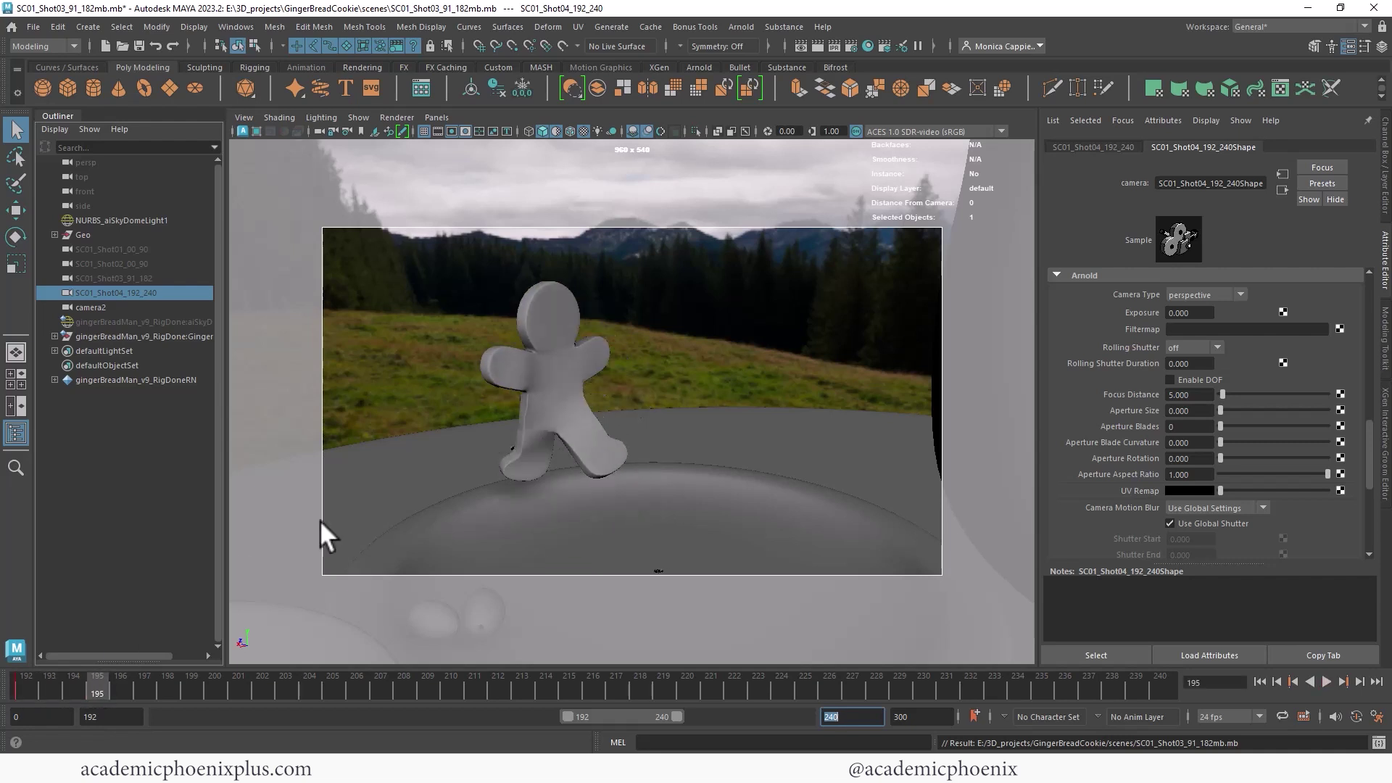
{"action": "left_click", "coordinate": [801, 46]}
{"action": "left_click", "coordinate": [204, 108]}
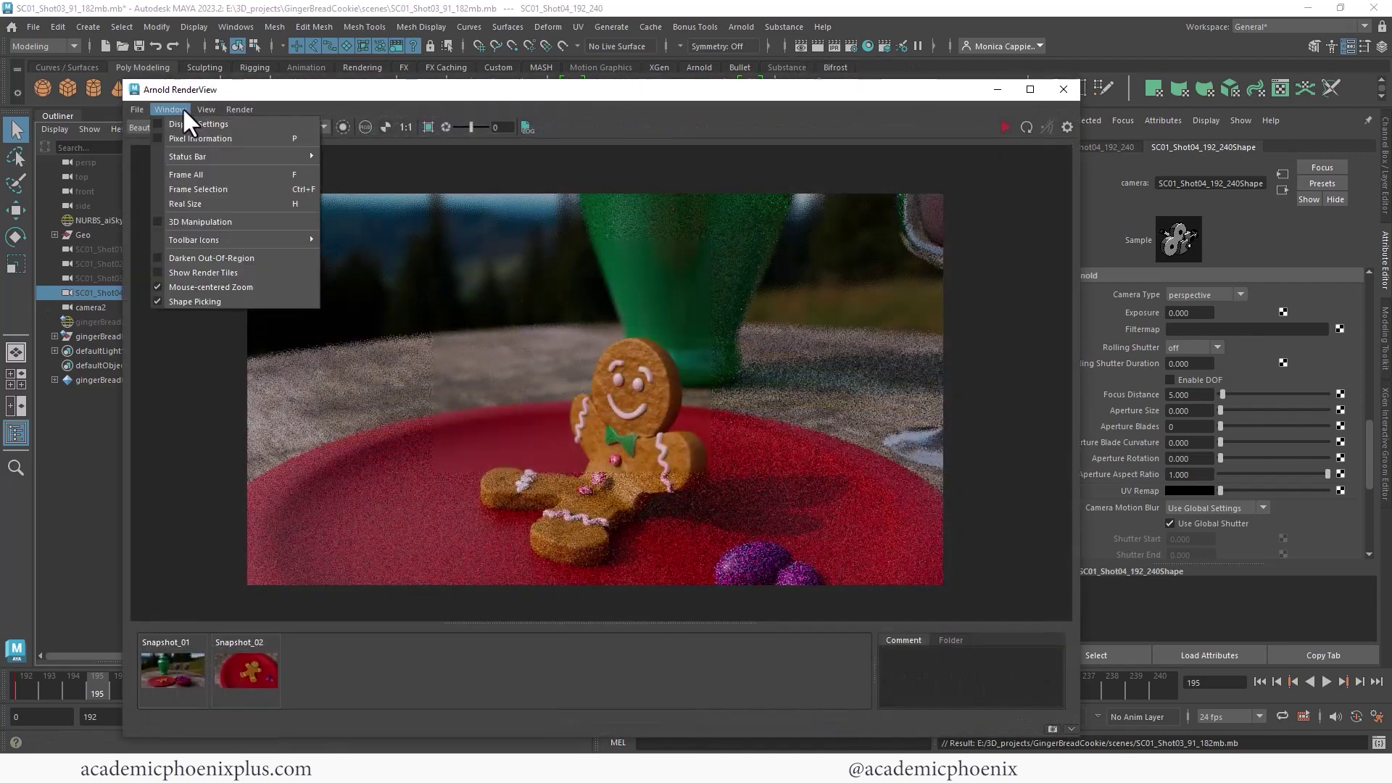
{"action": "mouse_move", "coordinate": [254, 232]}
{"action": "left_click", "coordinate": [392, 261]}
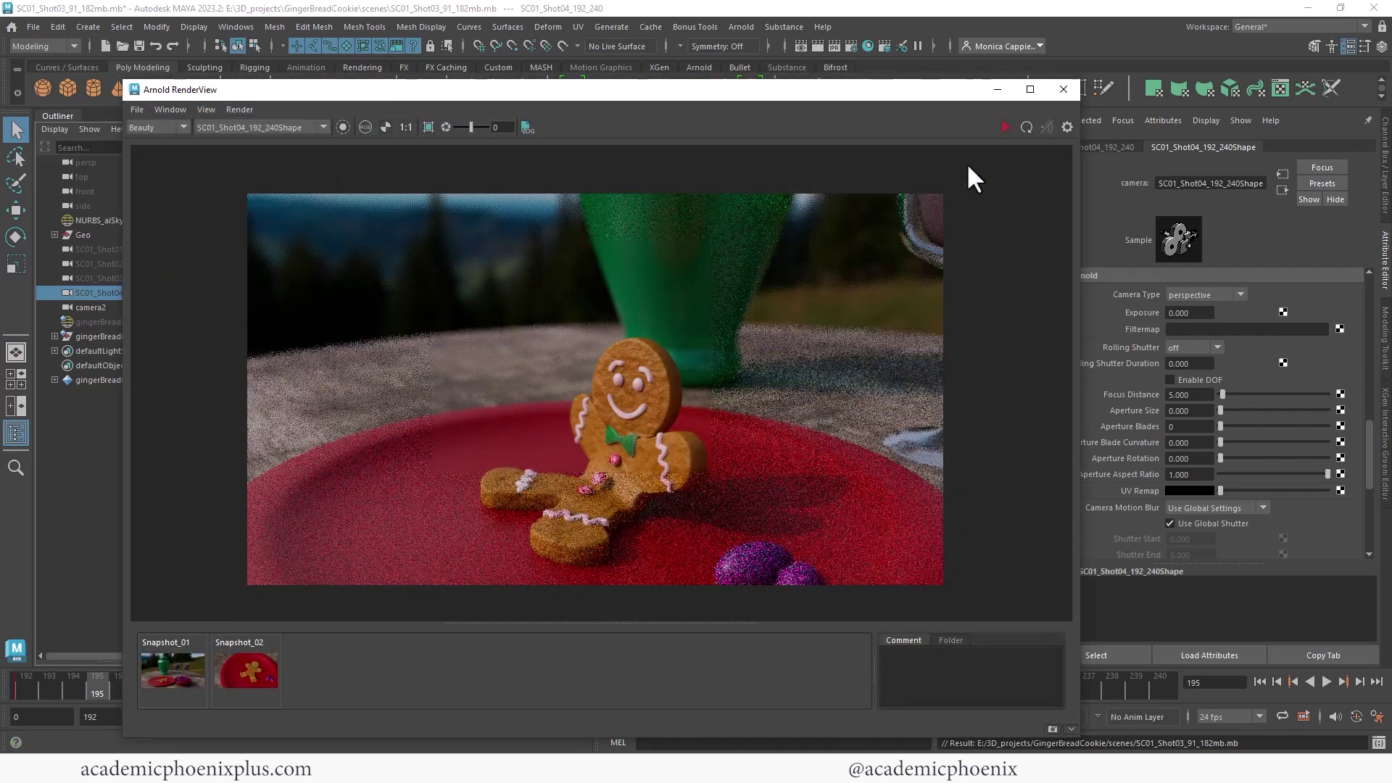
{"action": "left_click", "coordinate": [1004, 127]}
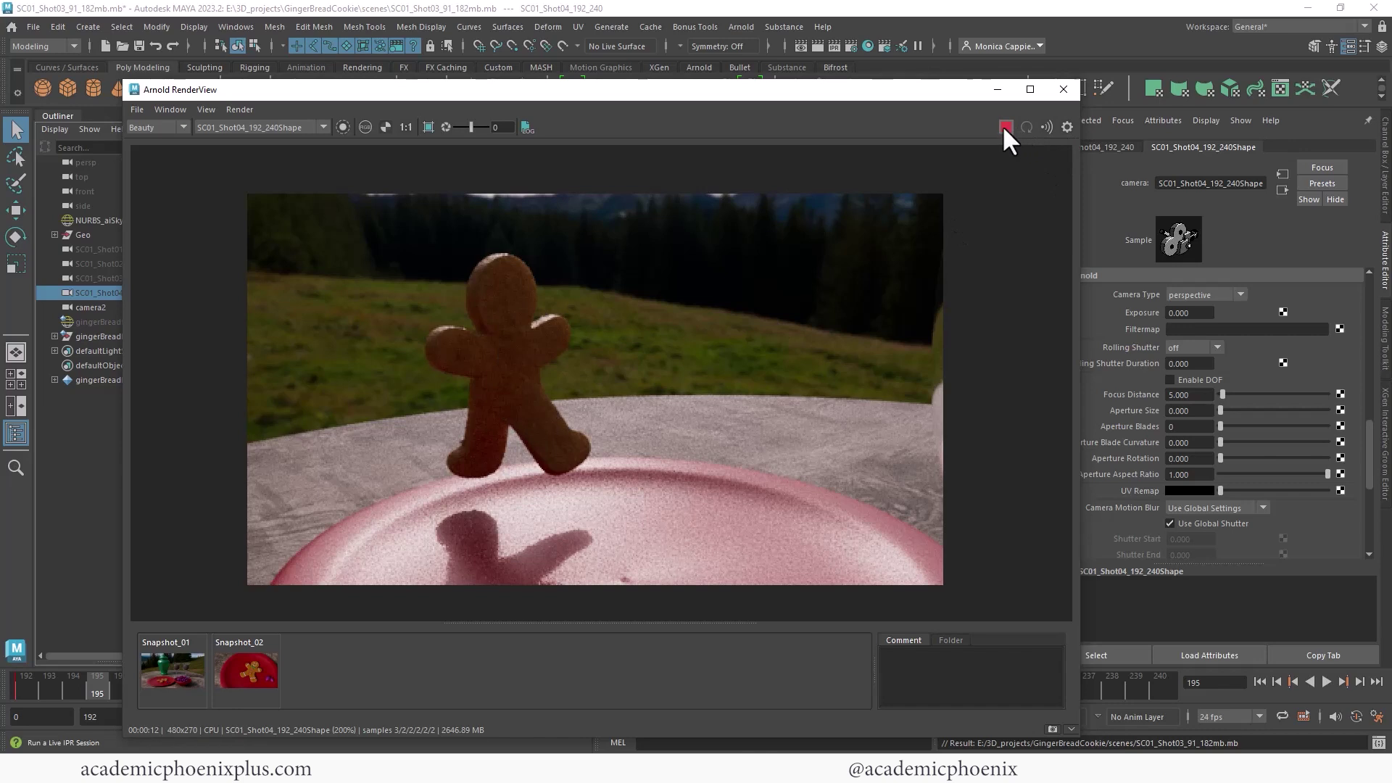
{"action": "left_click", "coordinate": [997, 90]}
Step: Save the scene as SC01_Shot04_192_240, reusing the fourth shot camera's name
{"action": "double_click", "coordinate": [176, 294]}
{"action": "key", "text": "ctrl+c"}
{"action": "left_click", "coordinate": [33, 26]}
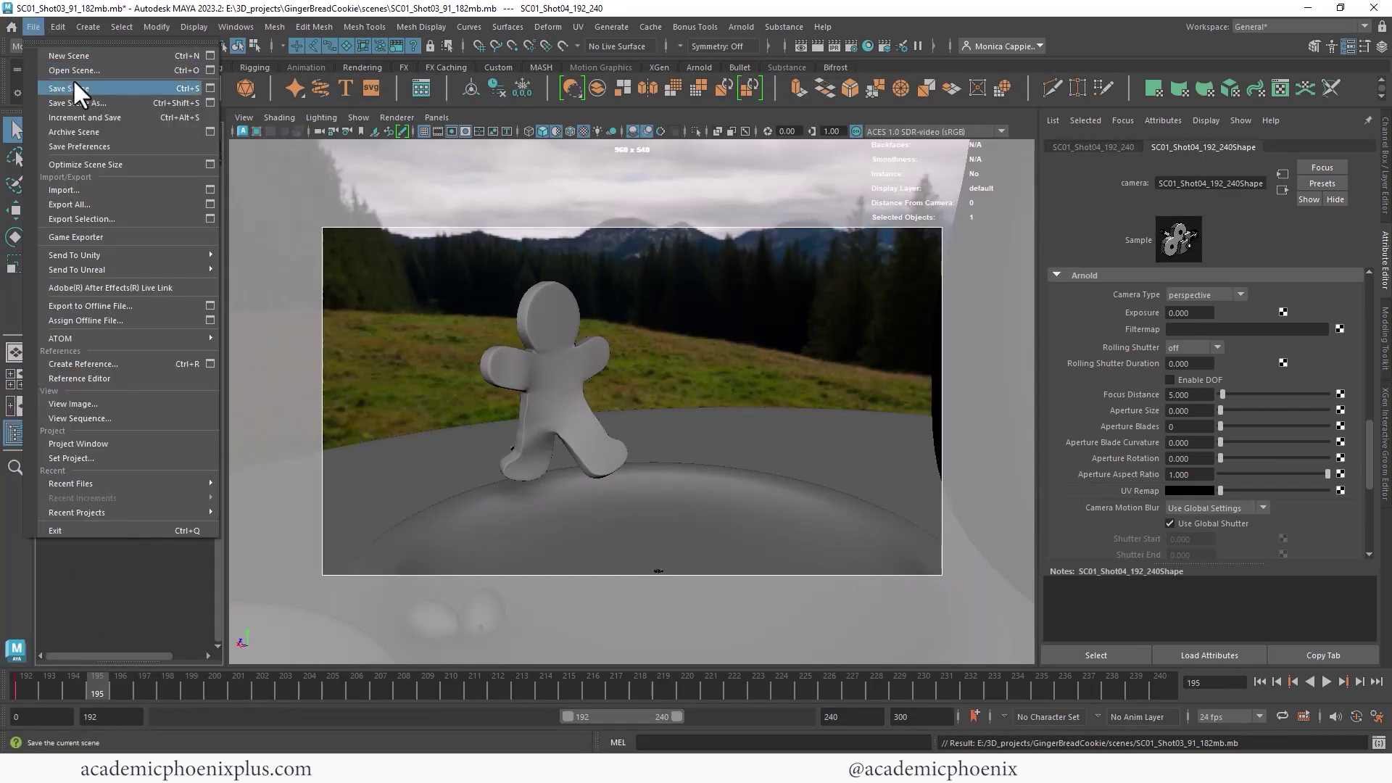
{"action": "left_click", "coordinate": [127, 115]}
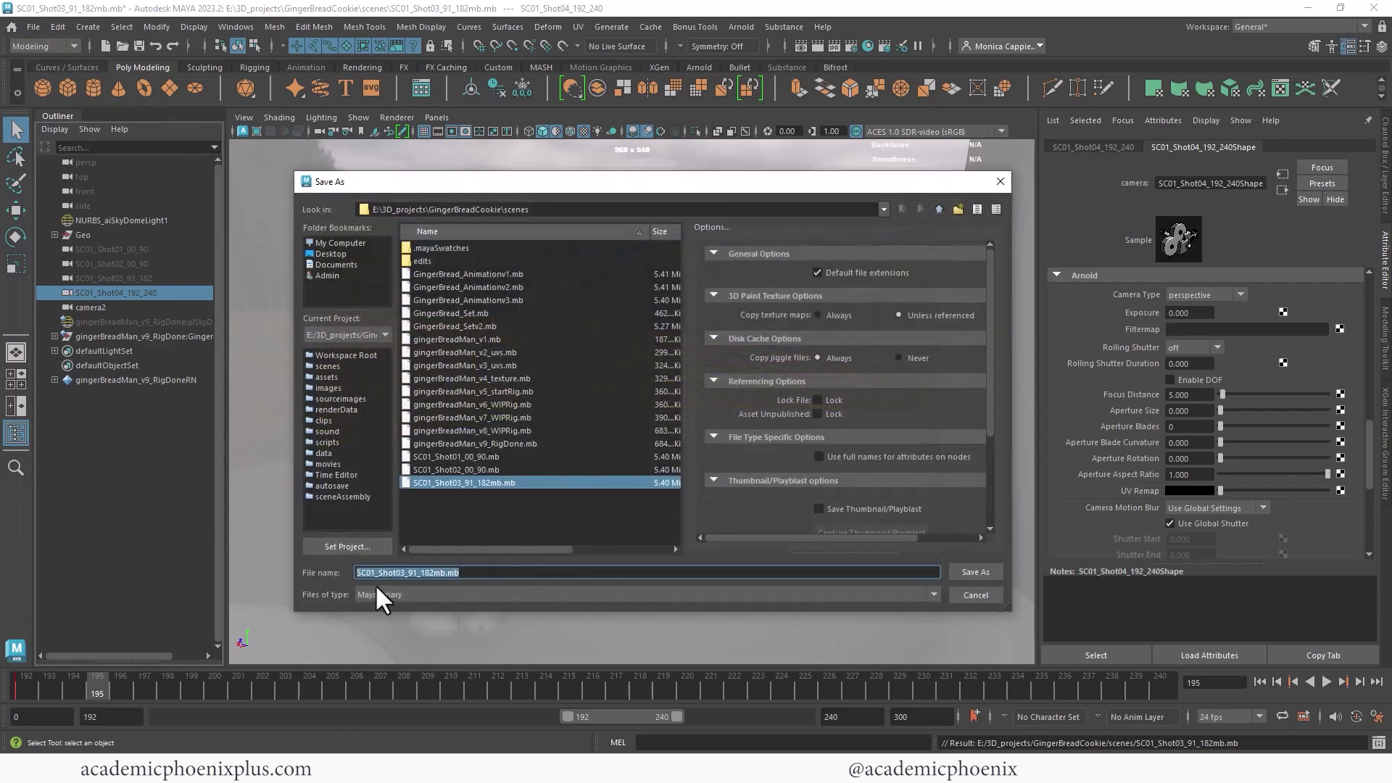
{"action": "key", "text": "ctrl+v"}
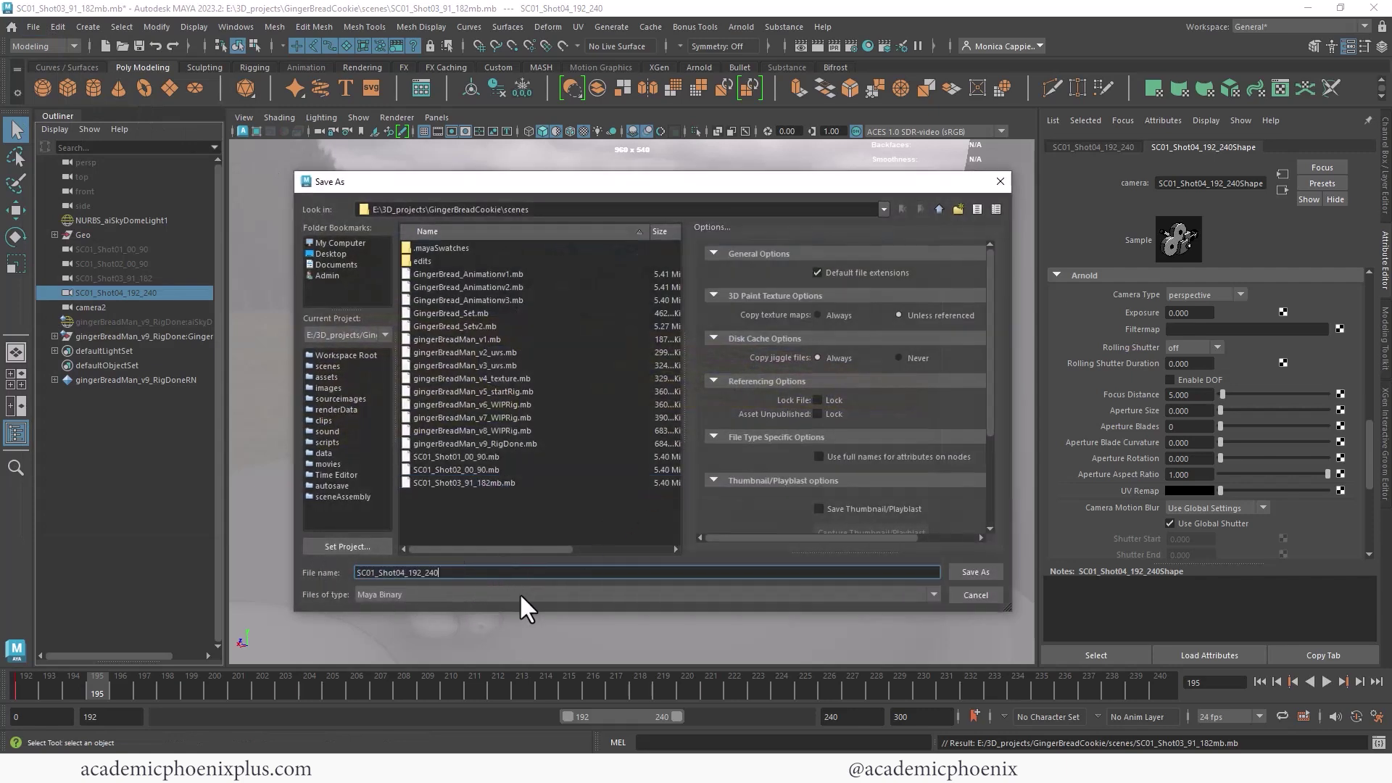
{"action": "left_click", "coordinate": [977, 572]}
Step: Darken the table shader's specular color to mid grey and raise its specular roughness to 0.835
{"action": "left_click", "coordinate": [706, 443]}
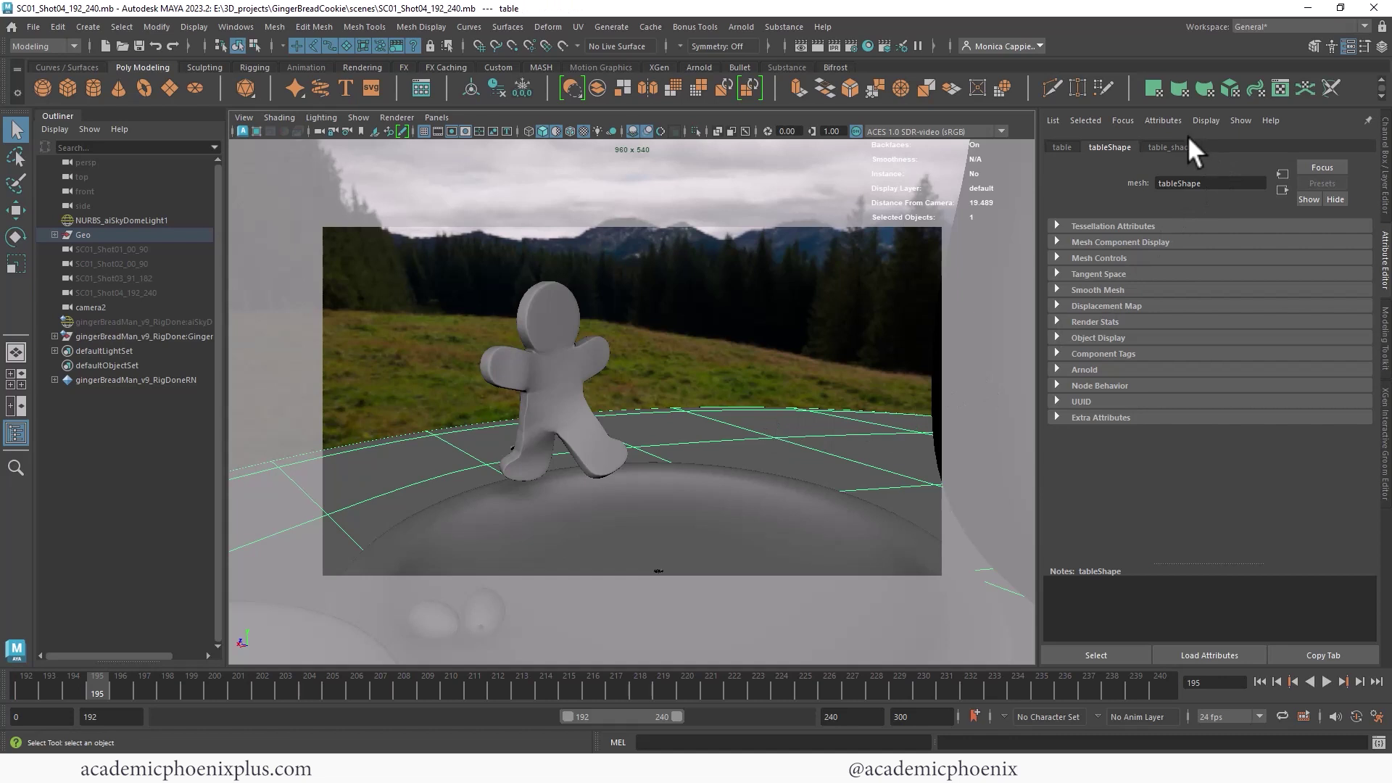
{"action": "left_click", "coordinate": [1172, 147]}
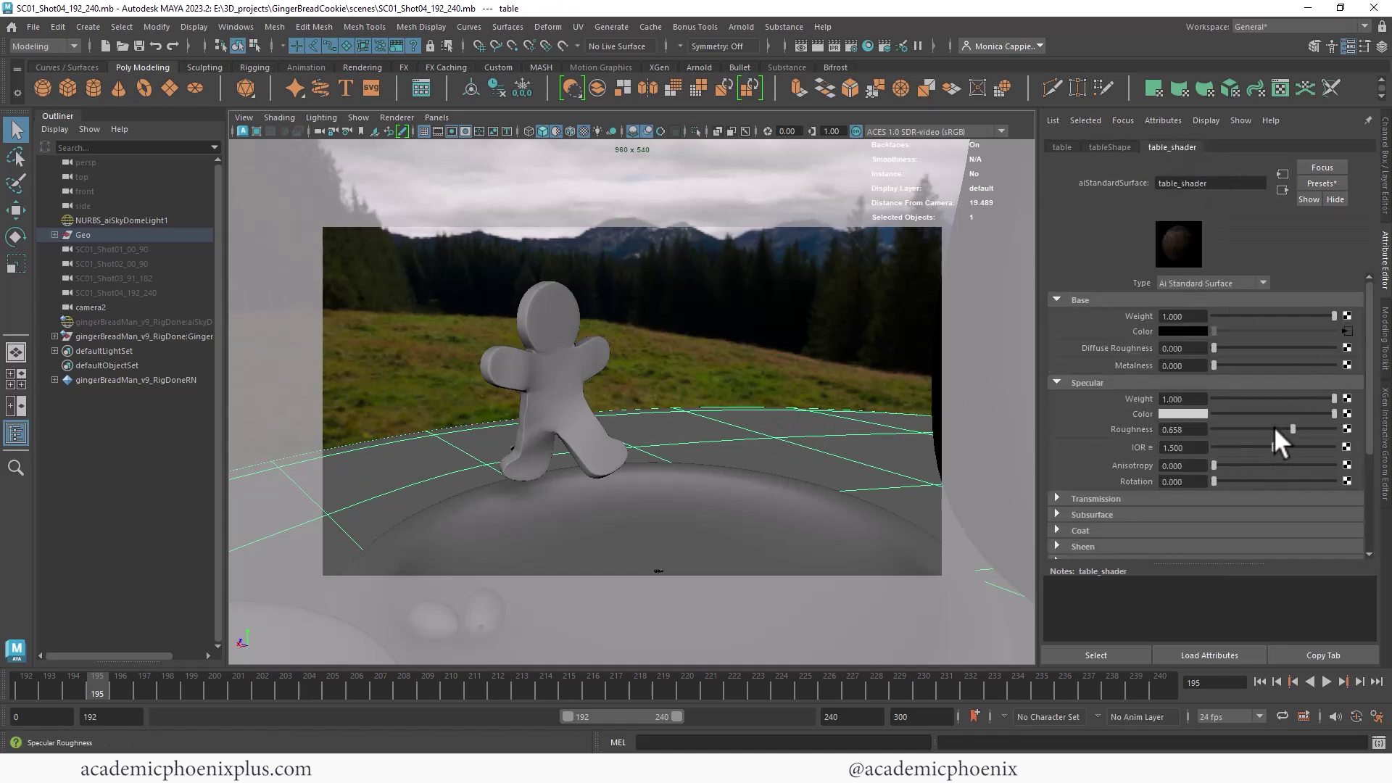
{"action": "left_click_drag", "start_coordinate": [1293, 429], "coordinate": [1257, 412]}
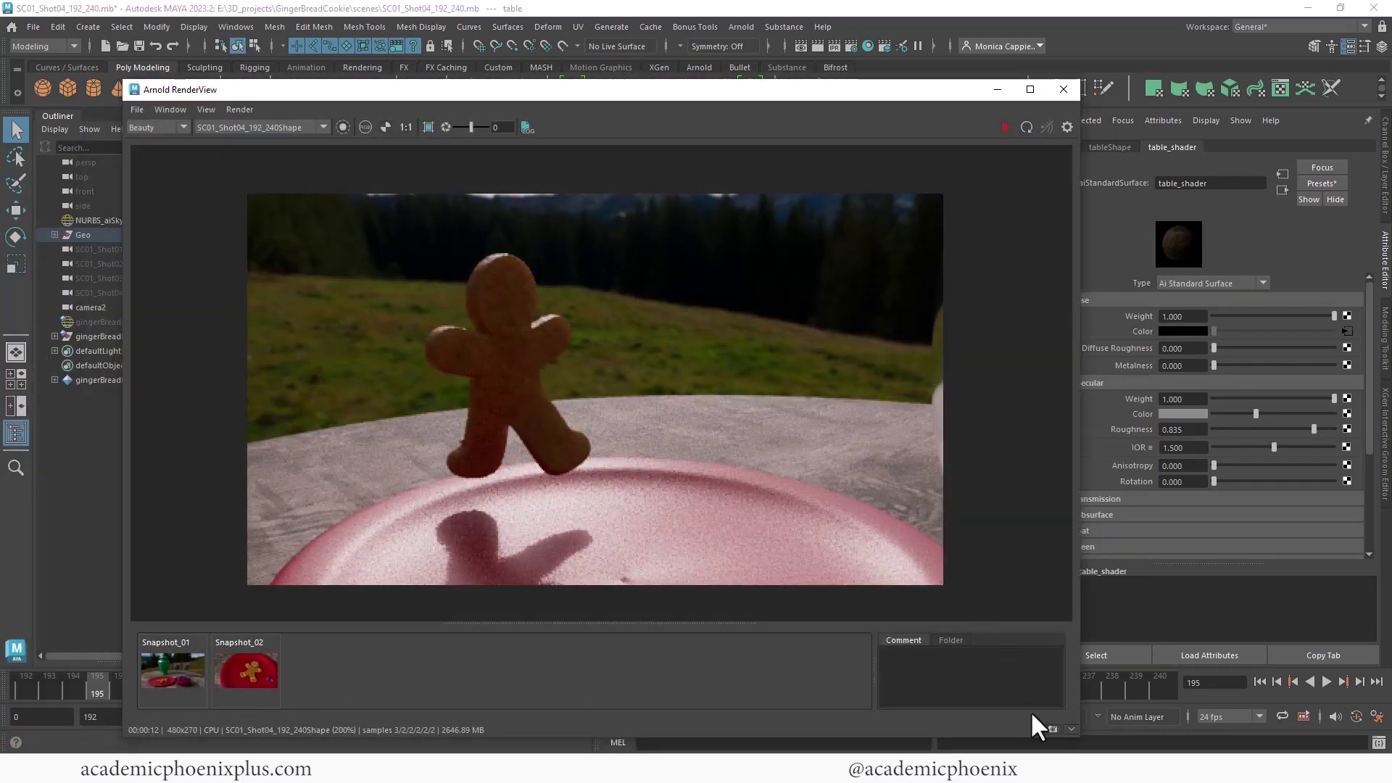
Step: Store a snapshot of the current render, then re-render frame 195 to compare the table's shine
{"action": "left_click", "coordinate": [1052, 729]}
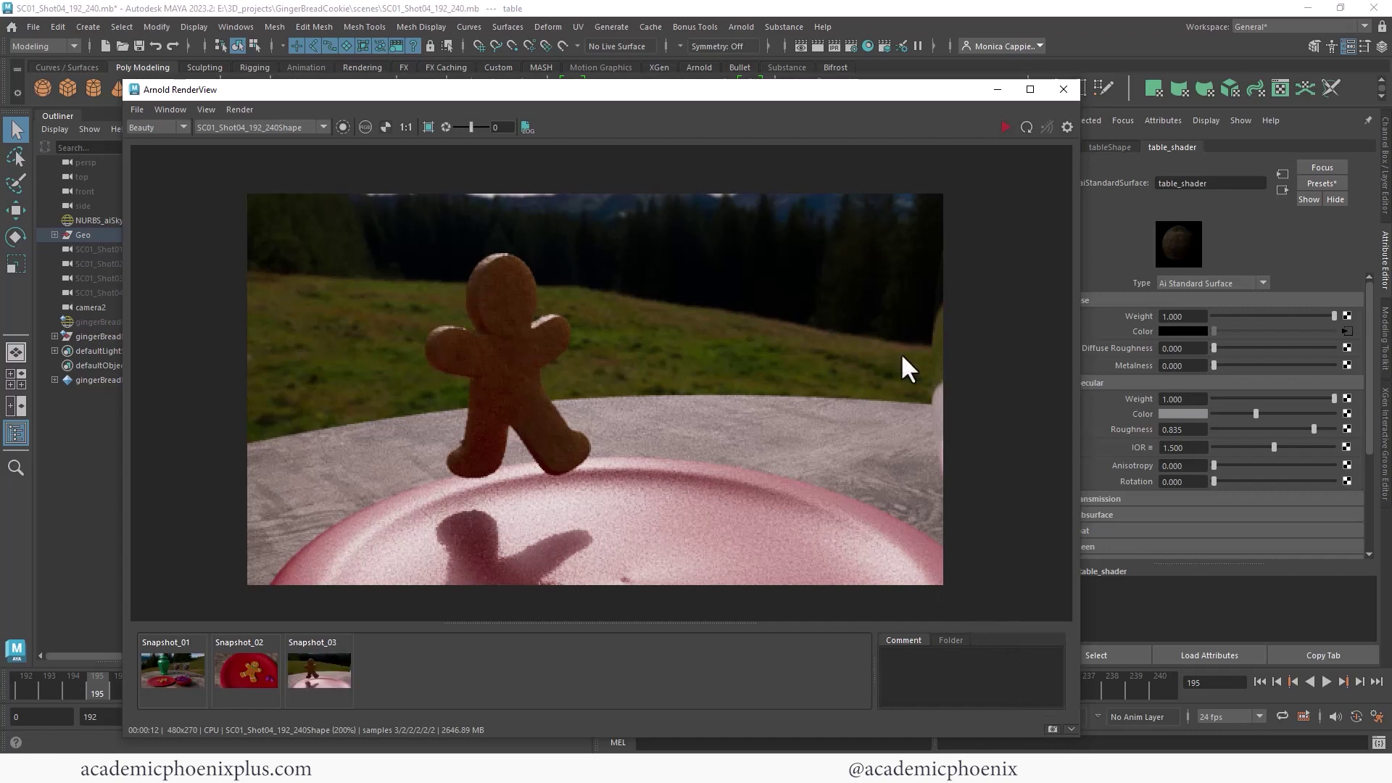
{"action": "left_click", "coordinate": [1004, 127]}
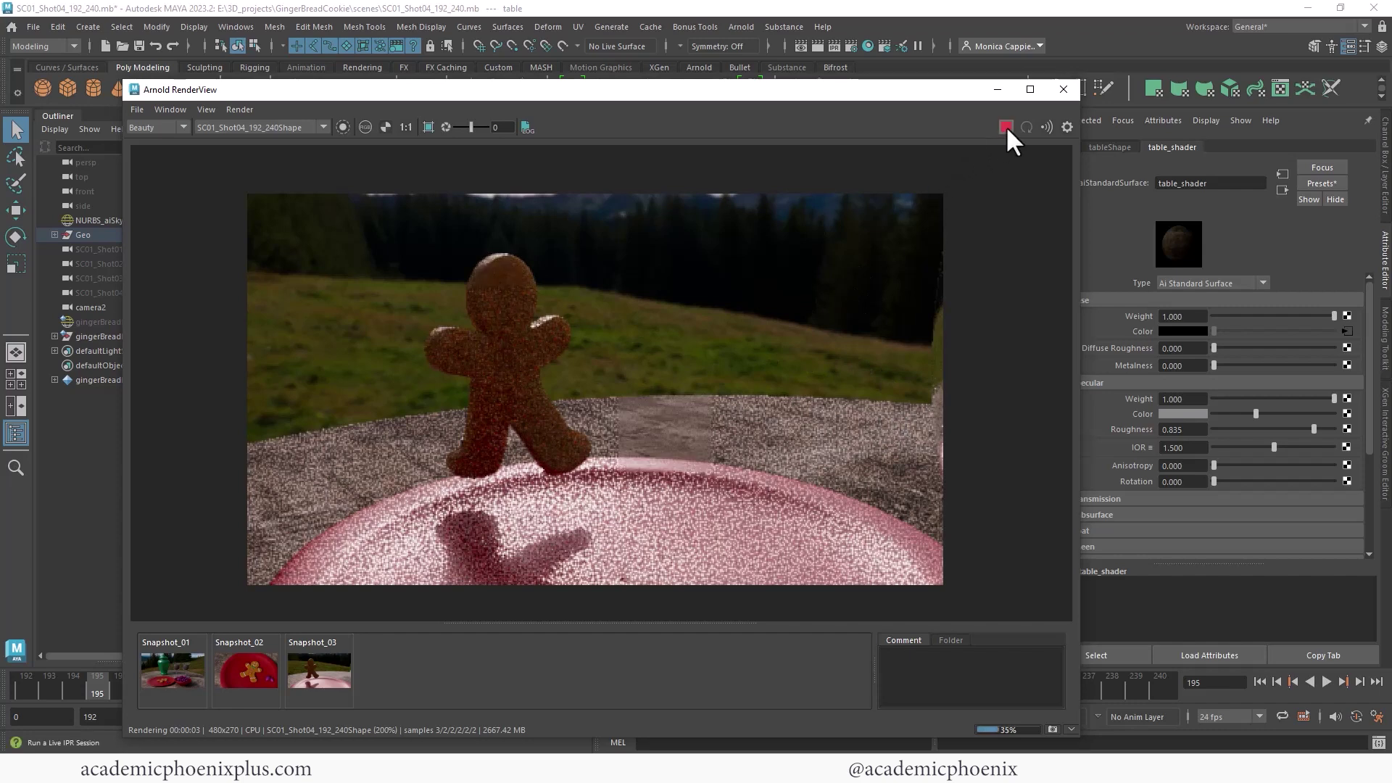
{"action": "left_click", "coordinate": [996, 89]}
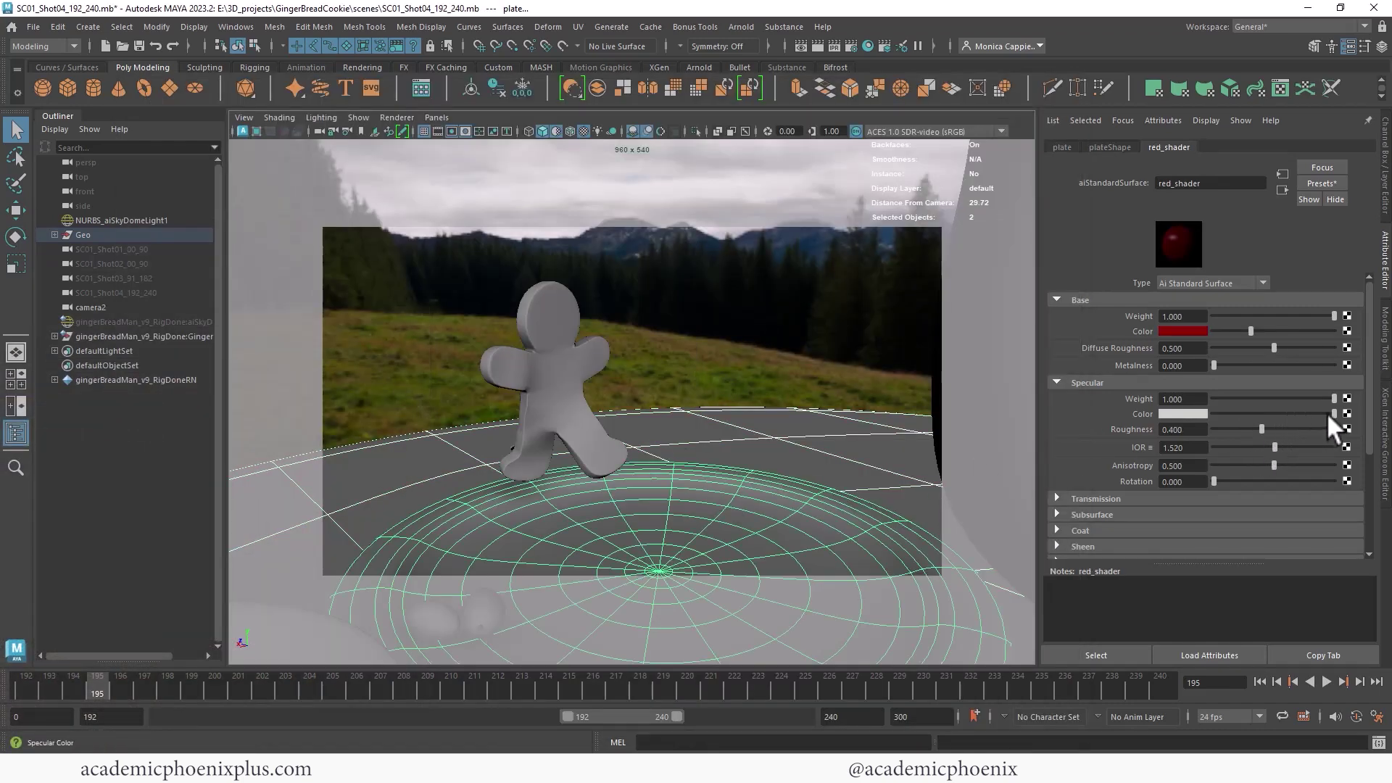
Step: Darken the specular color of the plate's red_shader, set its specular roughness to 0.567 and test-render the result
{"action": "left_click_drag", "start_coordinate": [1327, 412], "coordinate": [1281, 428]}
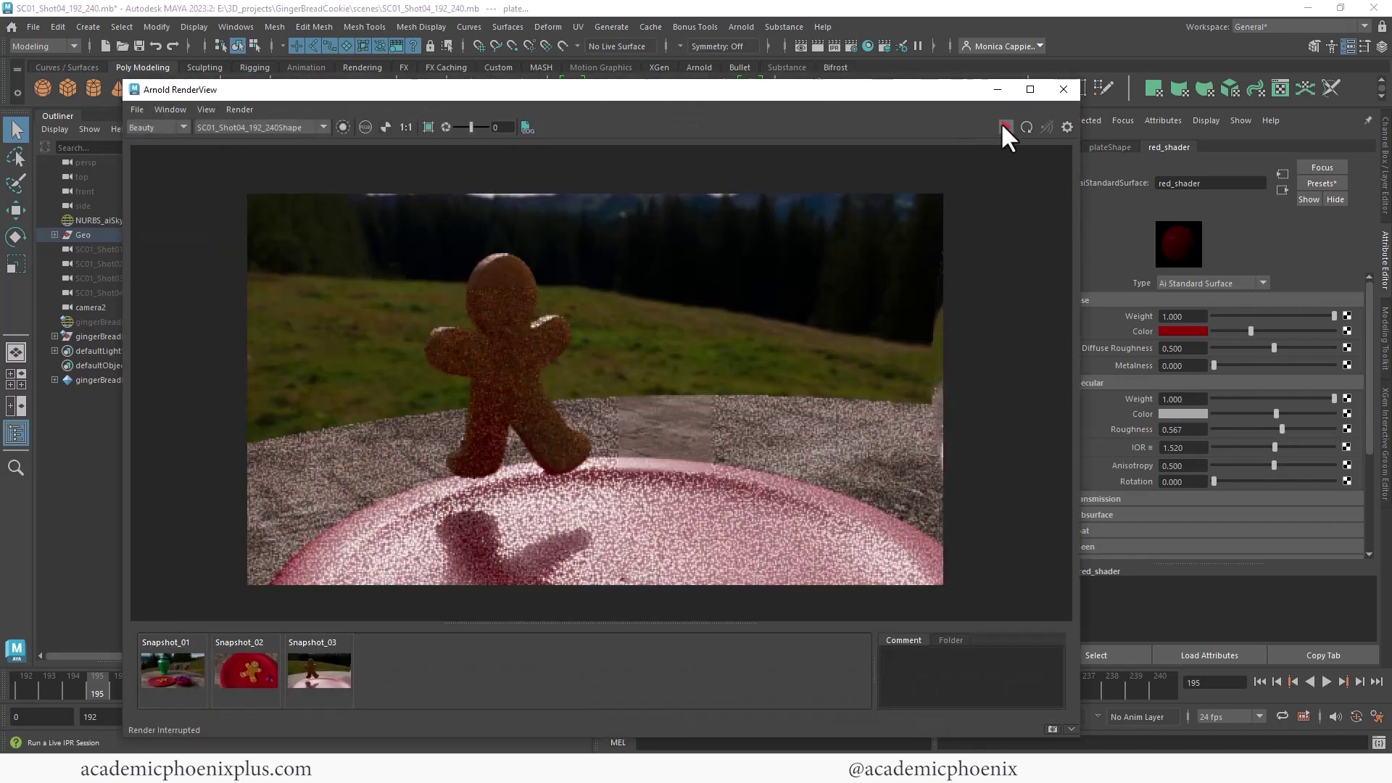
{"action": "left_click", "coordinate": [1004, 127]}
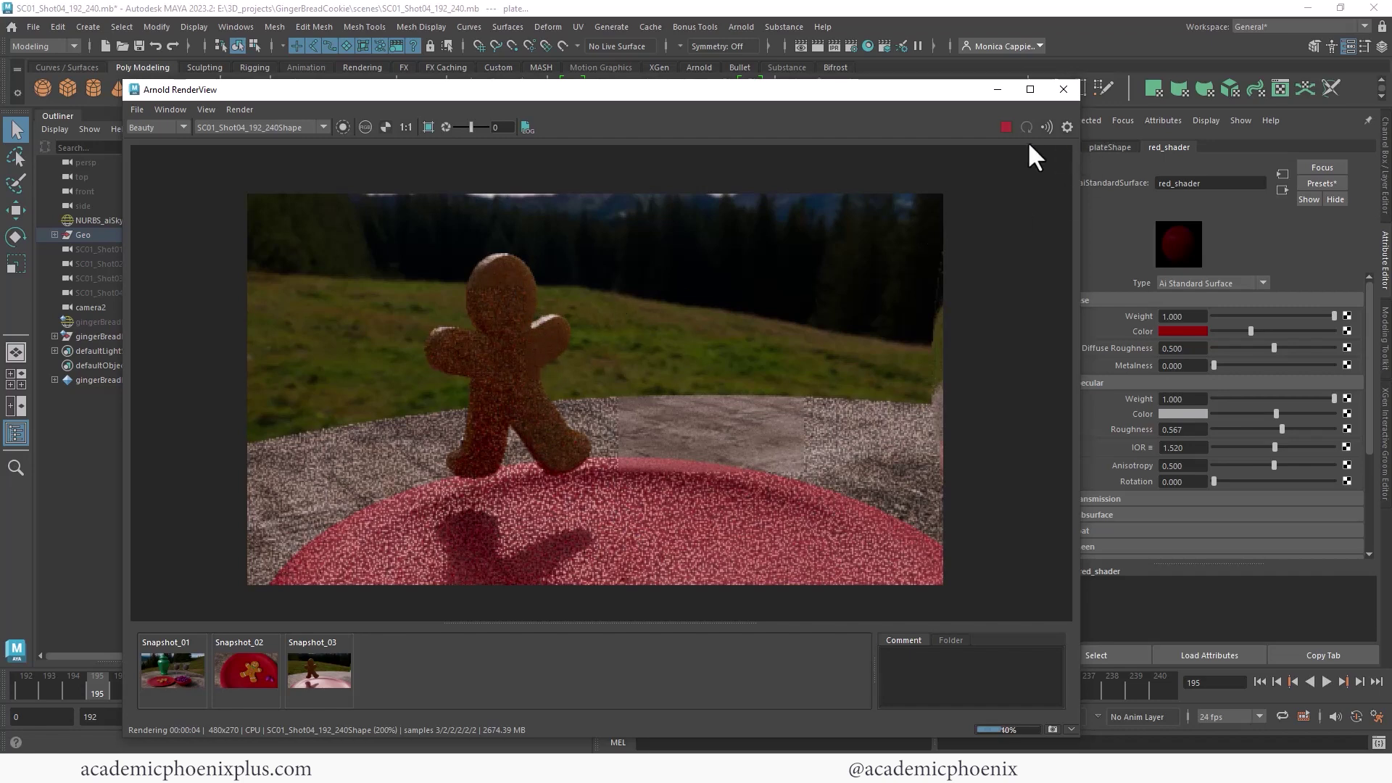
{"action": "left_click", "coordinate": [1006, 127]}
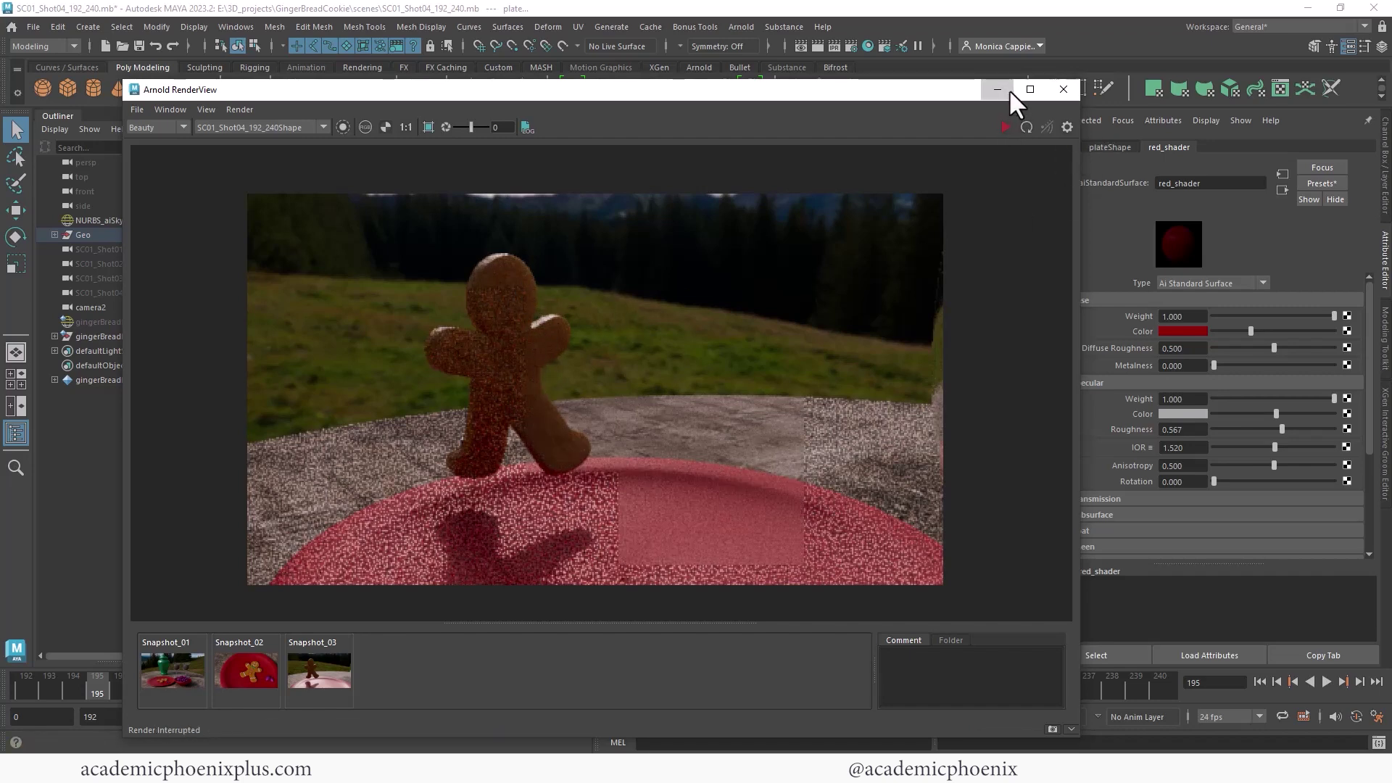
{"action": "left_click", "coordinate": [1009, 89]}
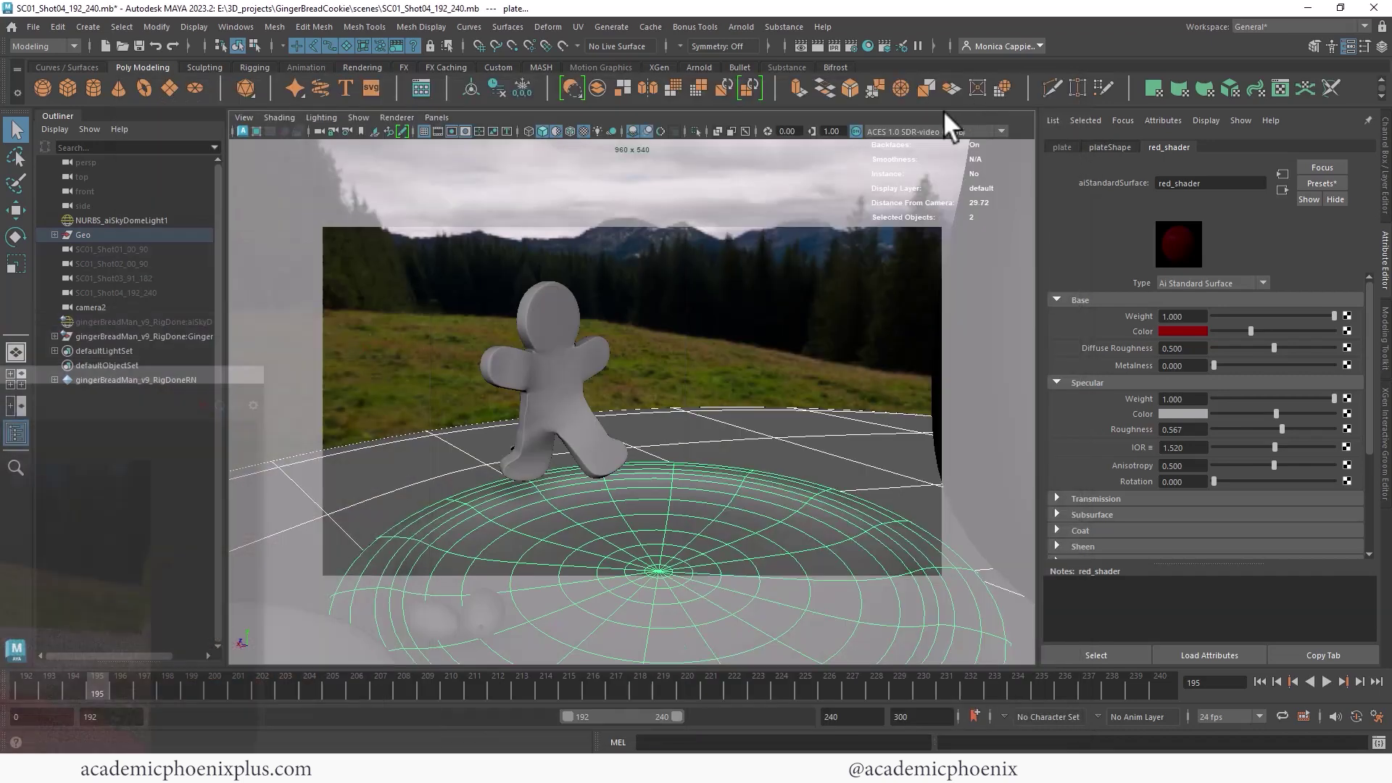
Step: Create an Arnold area light and scale it up uniformly to about 6.4
{"action": "left_click", "coordinate": [736, 26]}
{"action": "mouse_move", "coordinate": [884, 105]}
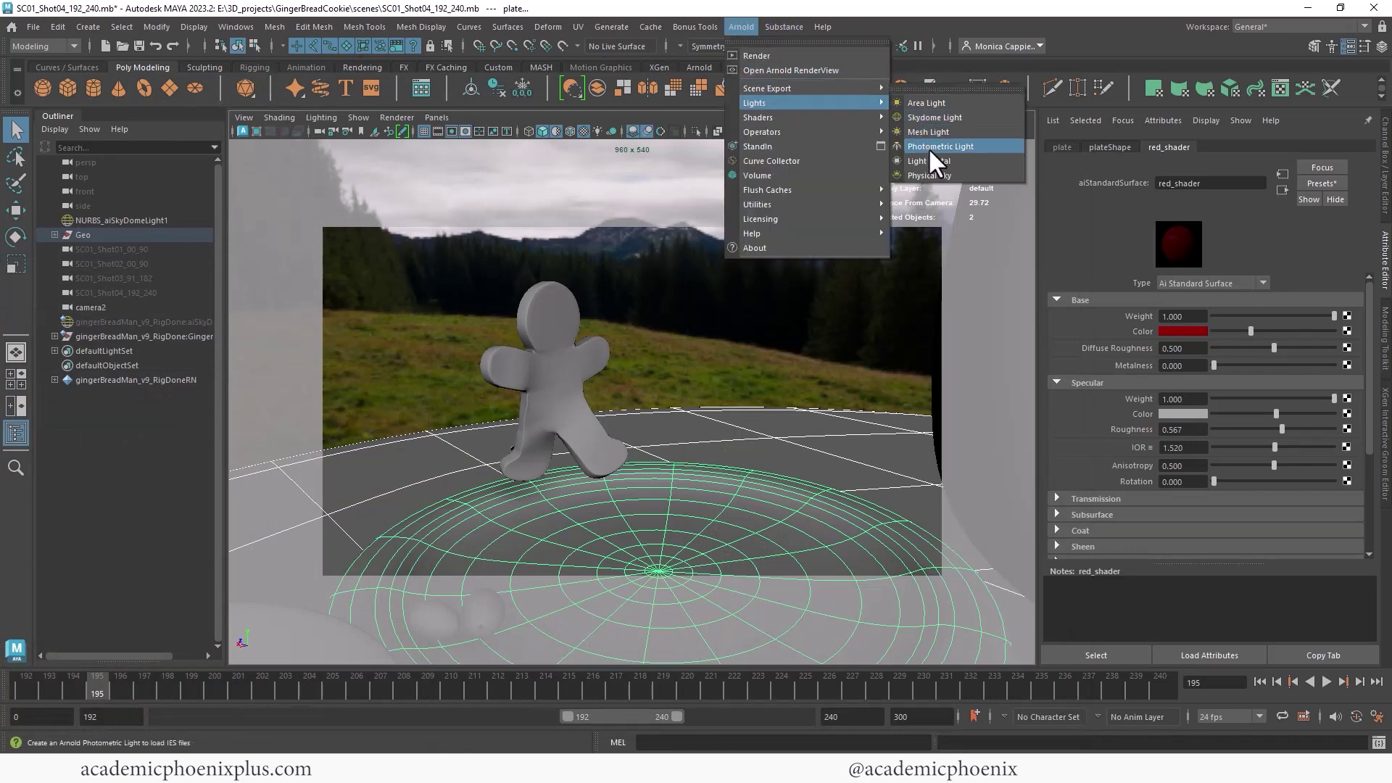
{"action": "left_click", "coordinate": [950, 103]}
{"action": "key", "text": "w"}
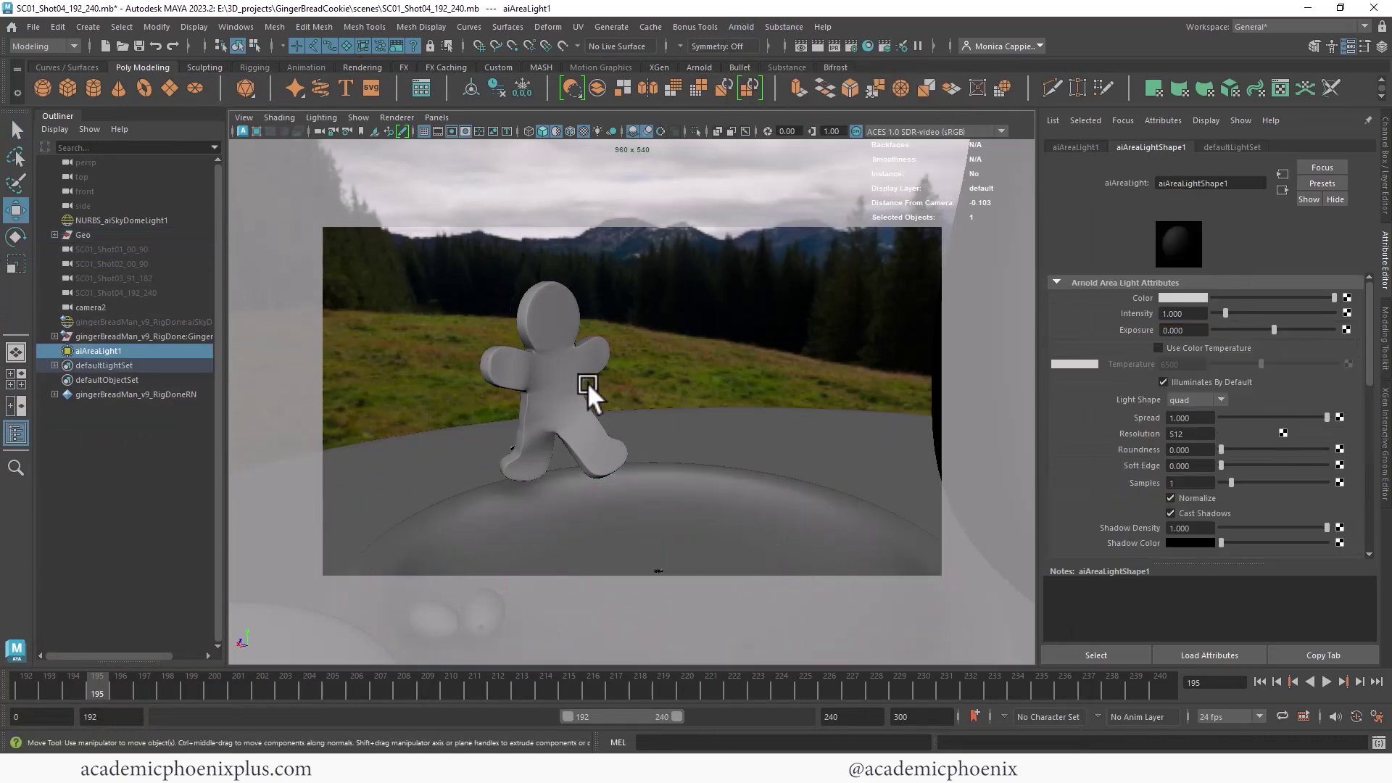
{"action": "key", "text": "r"}
{"action": "left_click_drag", "start_coordinate": [572, 301], "coordinate": [697, 316]}
Step: Rotate the area light toward the gingerbread man, move it up beside him, and turn off Normalize
{"action": "key", "text": "e"}
{"action": "left_click_drag", "start_coordinate": [586, 299], "coordinate": [502, 299]}
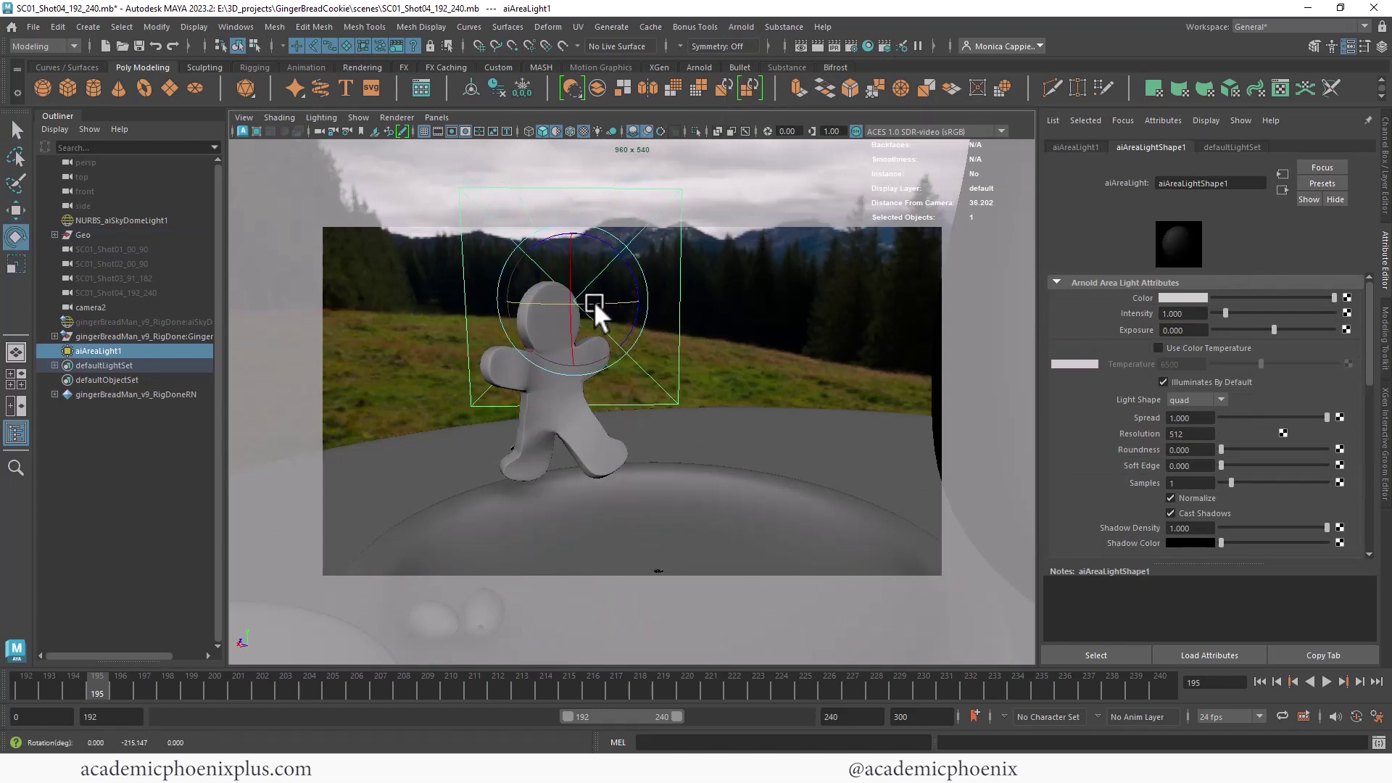
{"action": "left_click_drag", "start_coordinate": [596, 302], "coordinate": [714, 247]}
{"action": "key", "text": "w"}
{"action": "left_click", "coordinate": [1204, 498]}
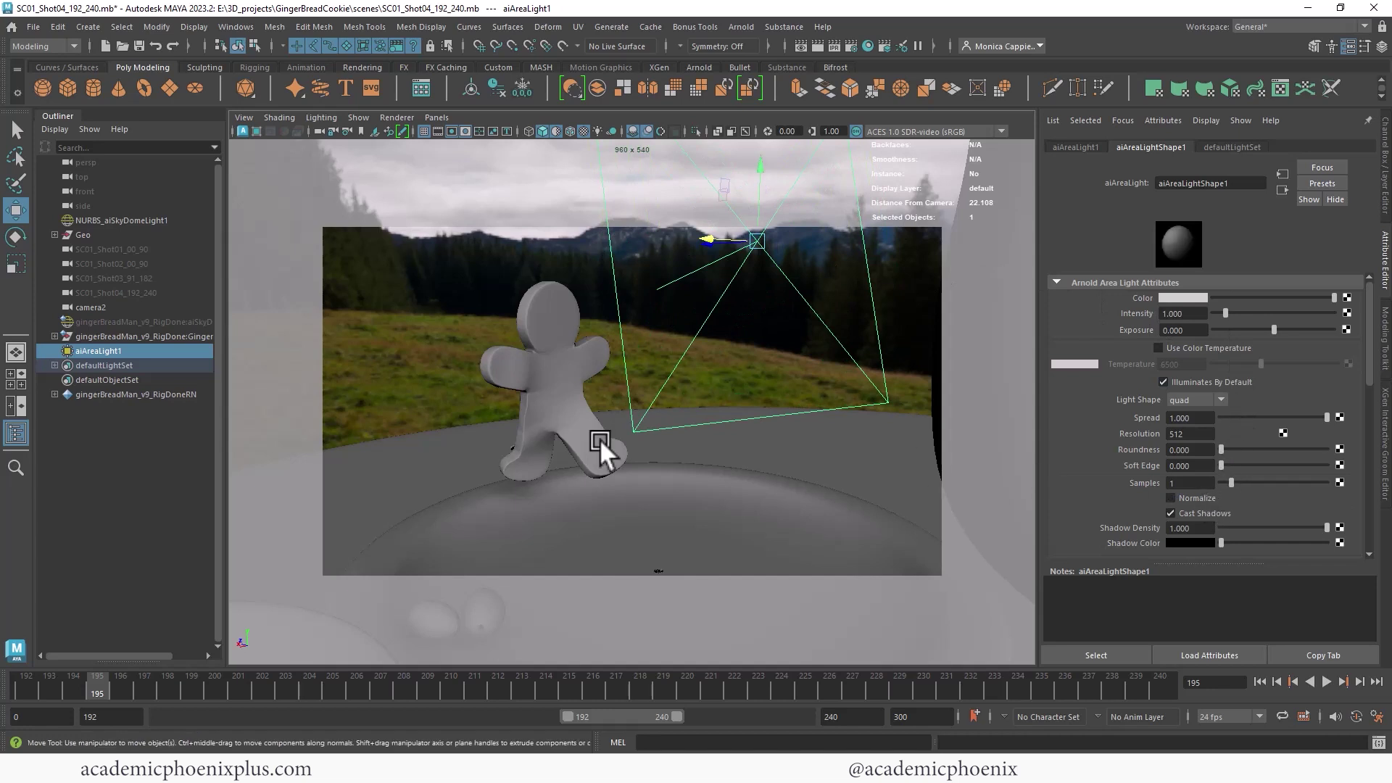
Step: Hide NURBS_aiSkyDomeLight1 and test-render frame 195 with only the area light
{"action": "left_click", "coordinate": [129, 217]}
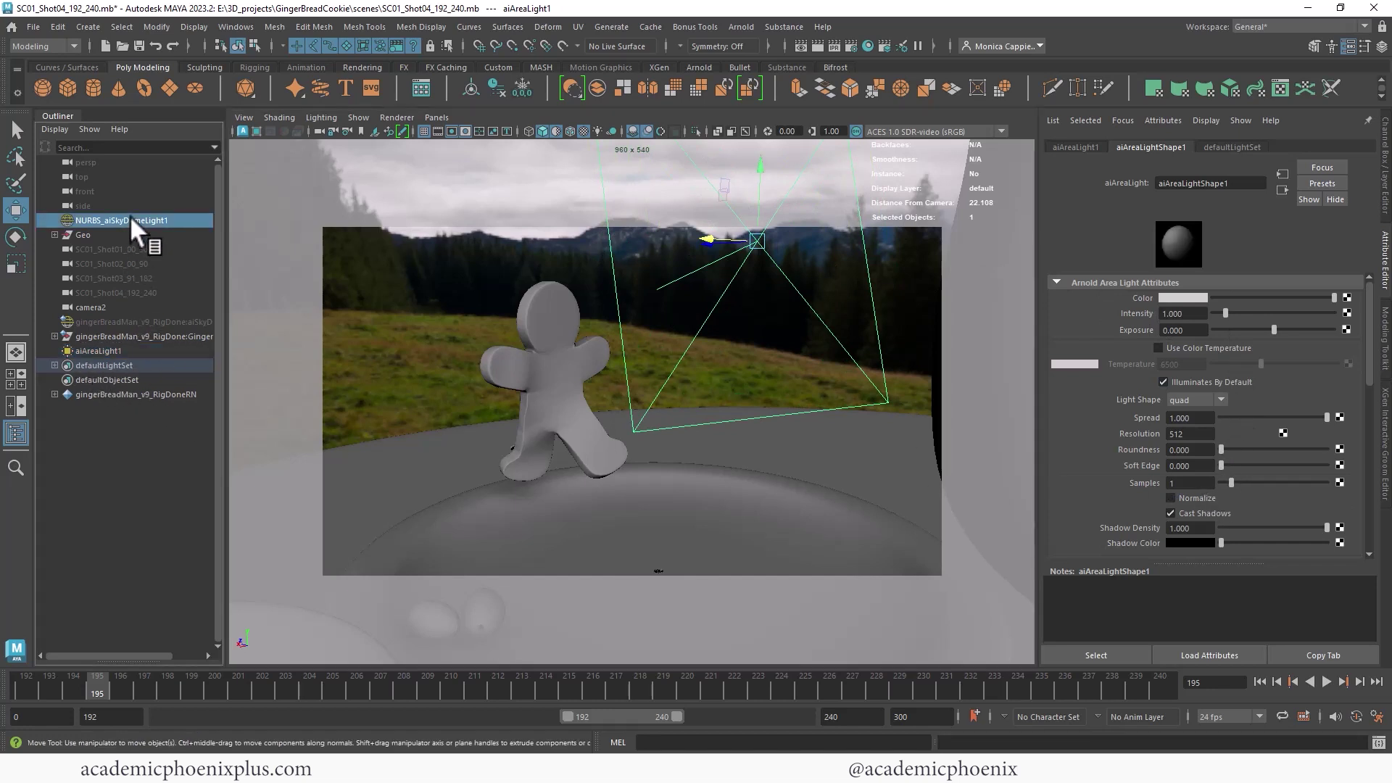
{"action": "key", "text": "ctrl+h"}
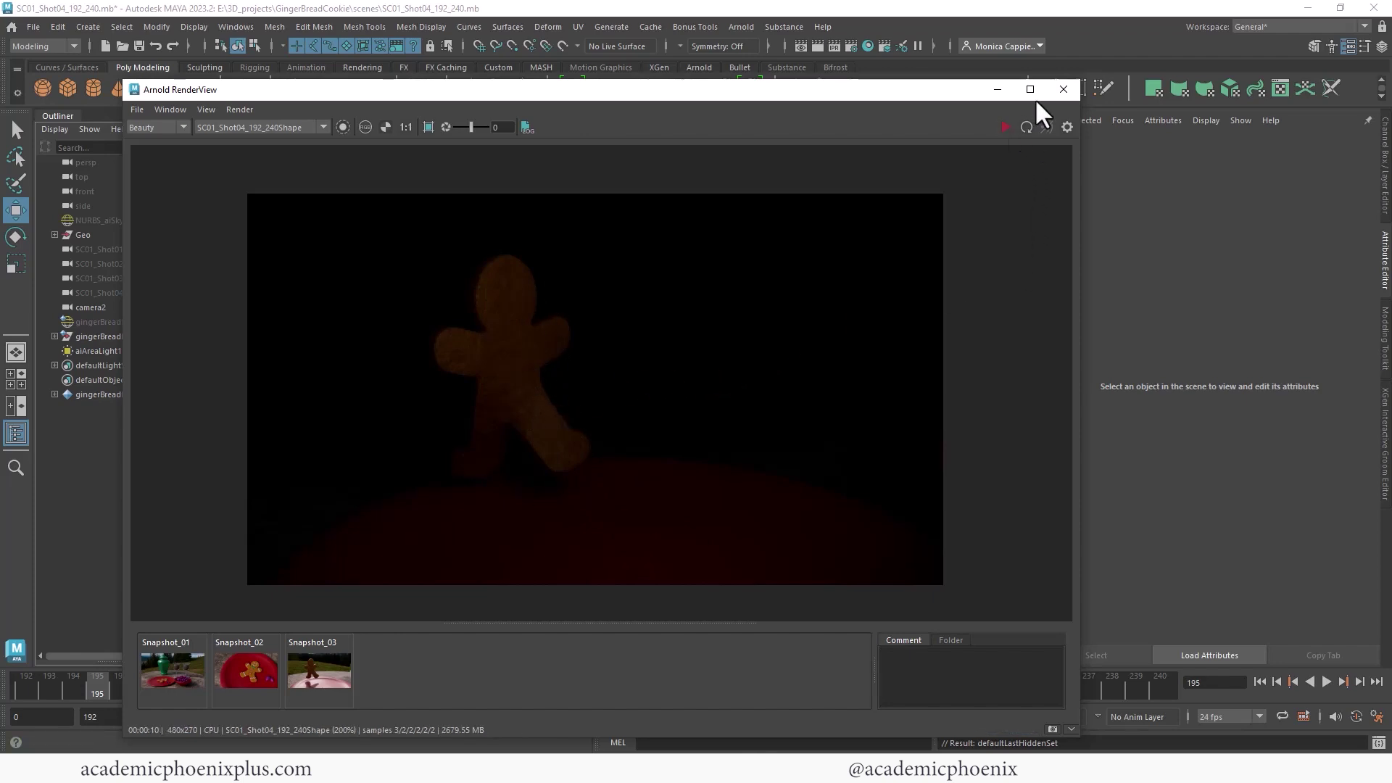
{"action": "left_click", "coordinate": [1062, 90]}
Step: Set the area light's Specular visibility to 0 and re-render the frame
{"action": "left_click", "coordinate": [1369, 146]}
{"action": "left_click", "coordinate": [1369, 146]}
{"action": "left_click", "coordinate": [1370, 146]}
{"action": "left_click", "coordinate": [733, 254]}
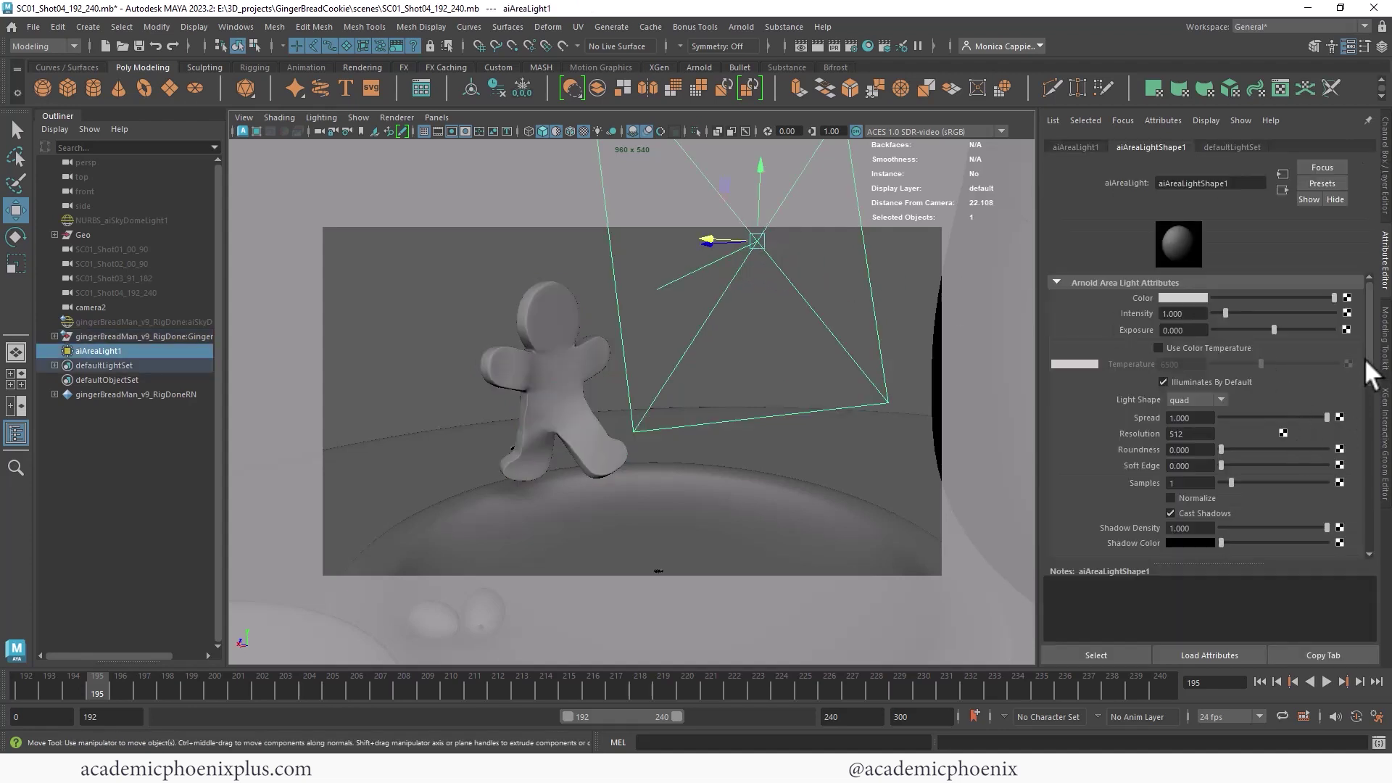
{"action": "left_click_drag", "start_coordinate": [1364, 358], "coordinate": [1361, 440]}
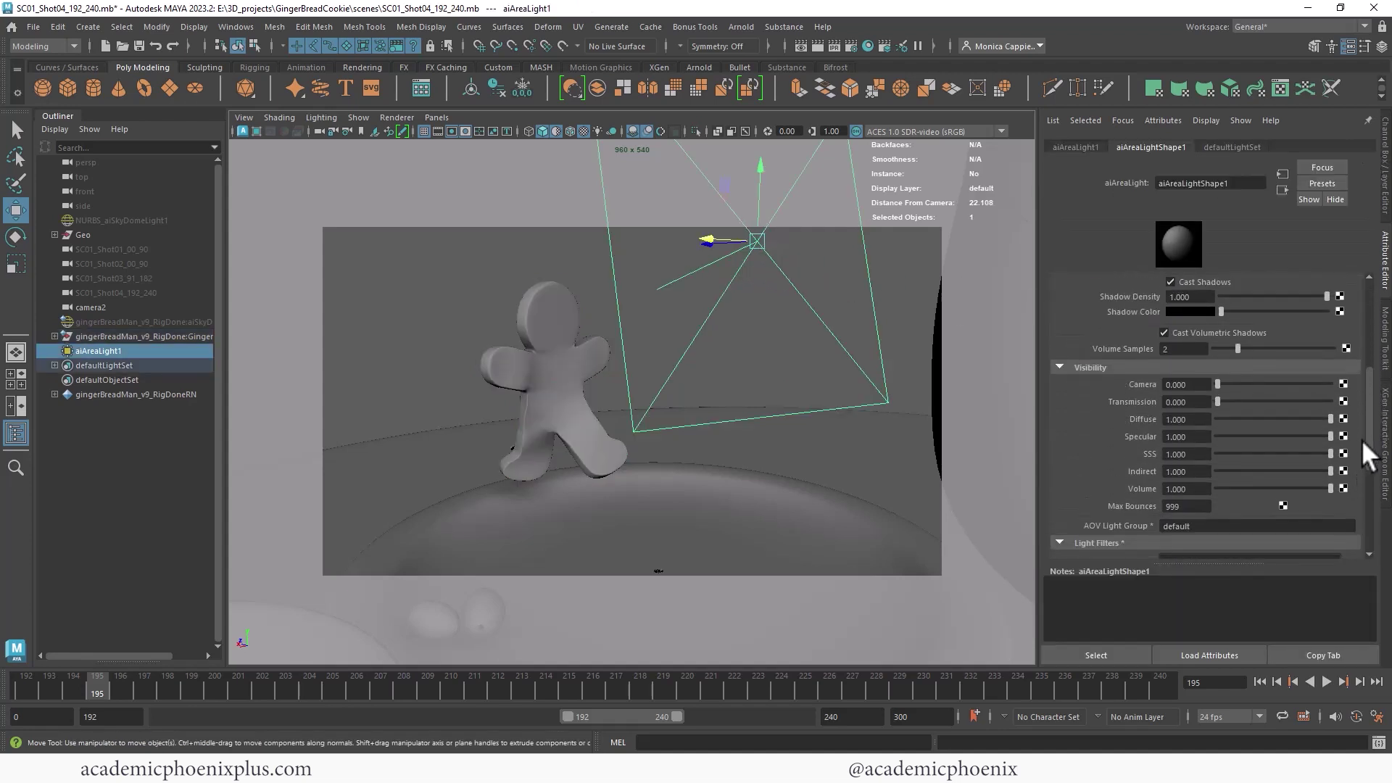
{"action": "double_click", "coordinate": [1178, 436]}
{"action": "type", "text": "0"}
{"action": "key", "text": "Return"}
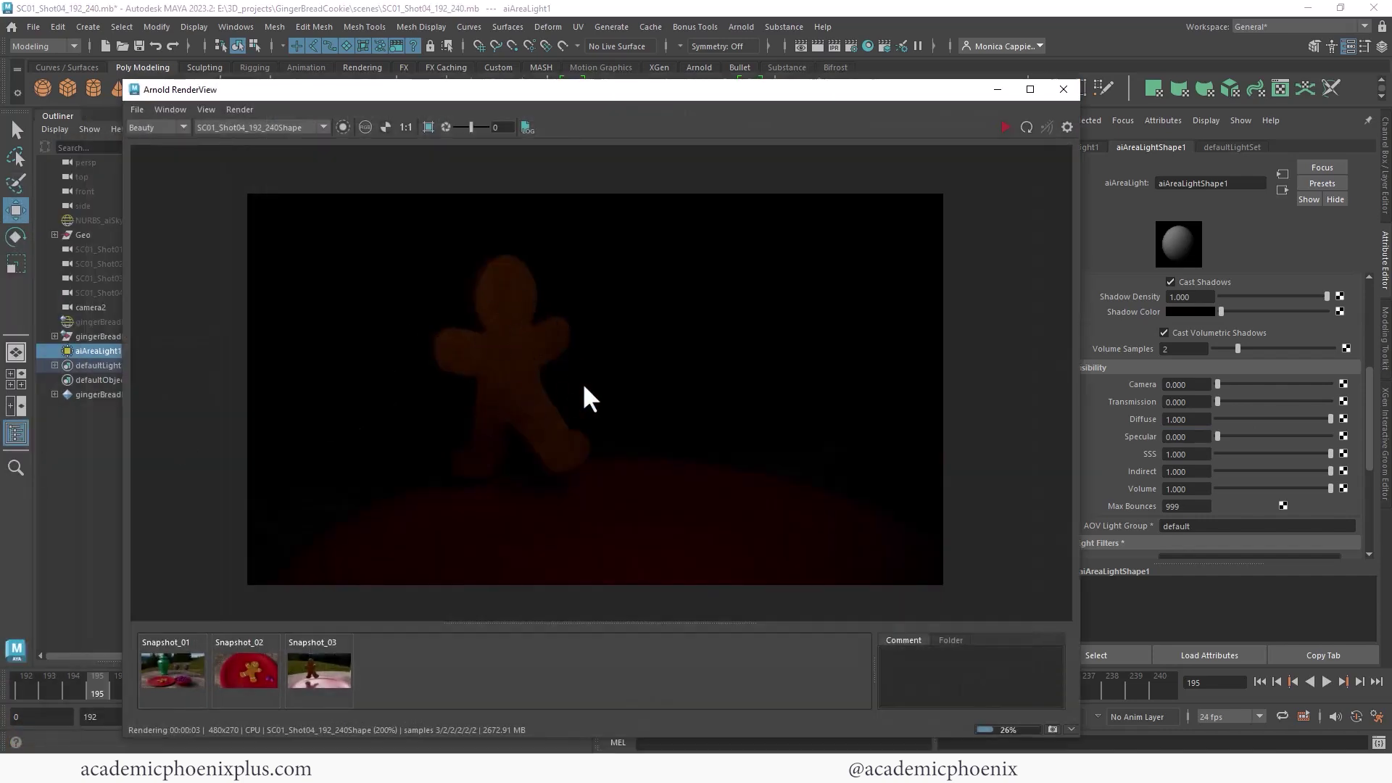
{"action": "left_click", "coordinate": [1063, 89]}
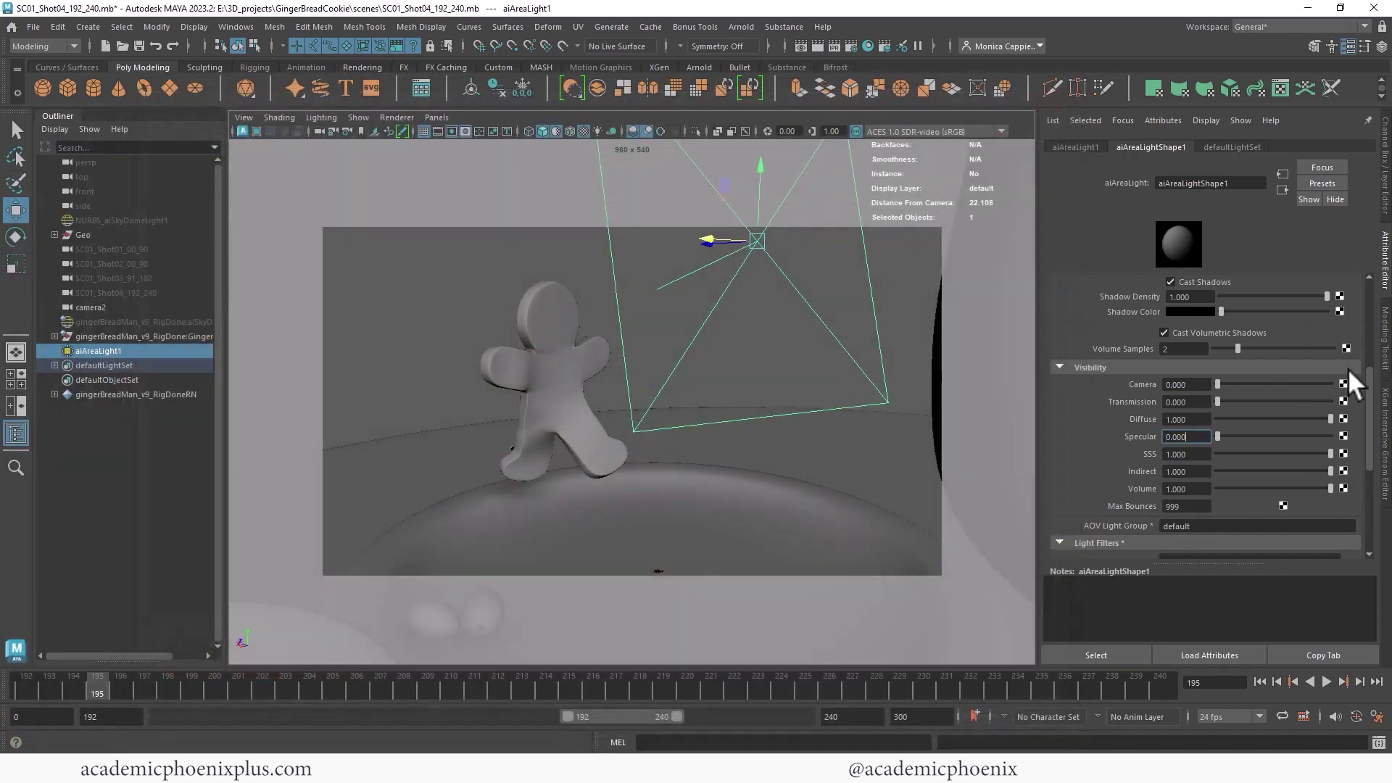
Step: Set the area light's intensity to 2 and test-render it
{"action": "scroll", "coordinate": [1352, 377], "scroll_direction": "up", "scroll_amount": 5}
{"action": "double_click", "coordinate": [1187, 297]}
{"action": "type", "text": "2"}
{"action": "key", "text": "Return"}
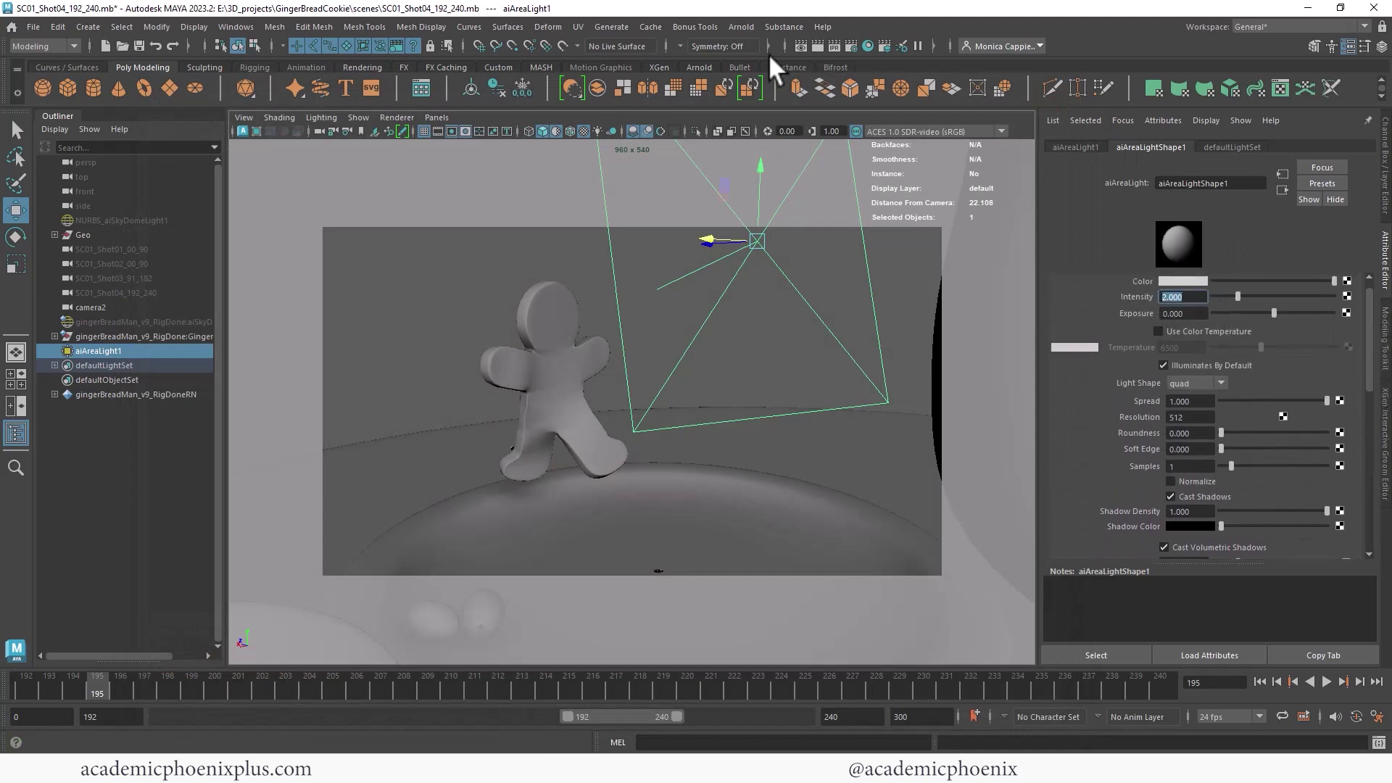
{"action": "left_click", "coordinate": [819, 46]}
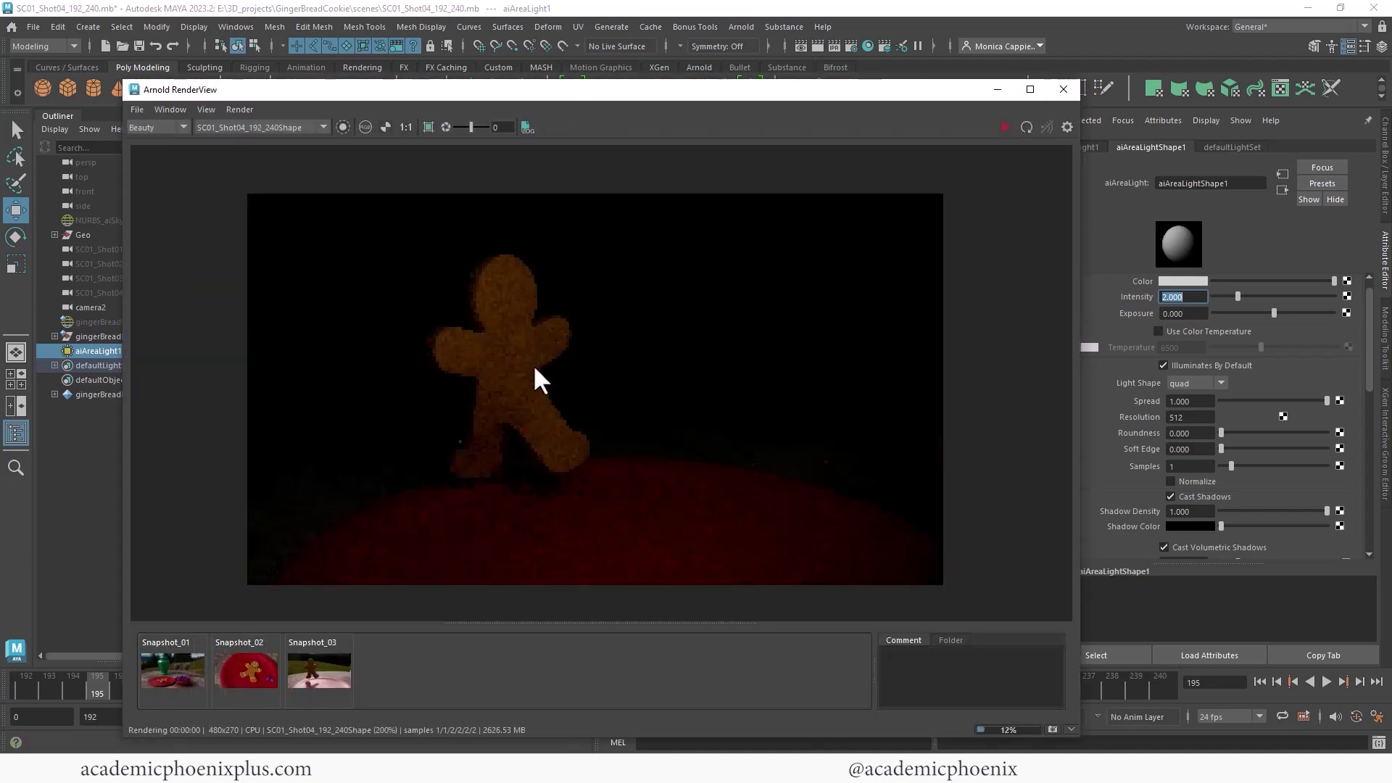
Step: Unlink the Geo group from aiAreaLight1 with light-centric light linking and test-render the gingerbread man's lighting
{"action": "left_click", "coordinate": [87, 234]}
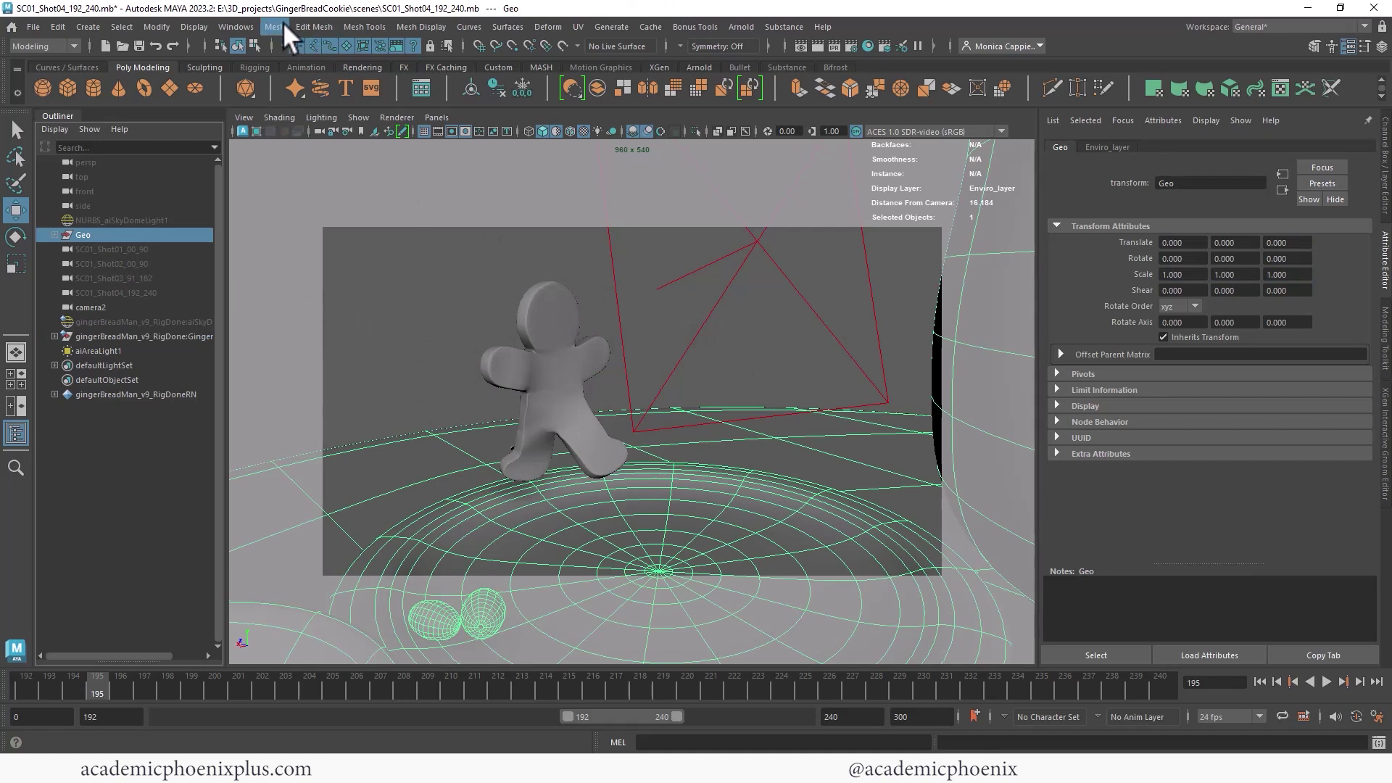
{"action": "left_click", "coordinate": [245, 25]}
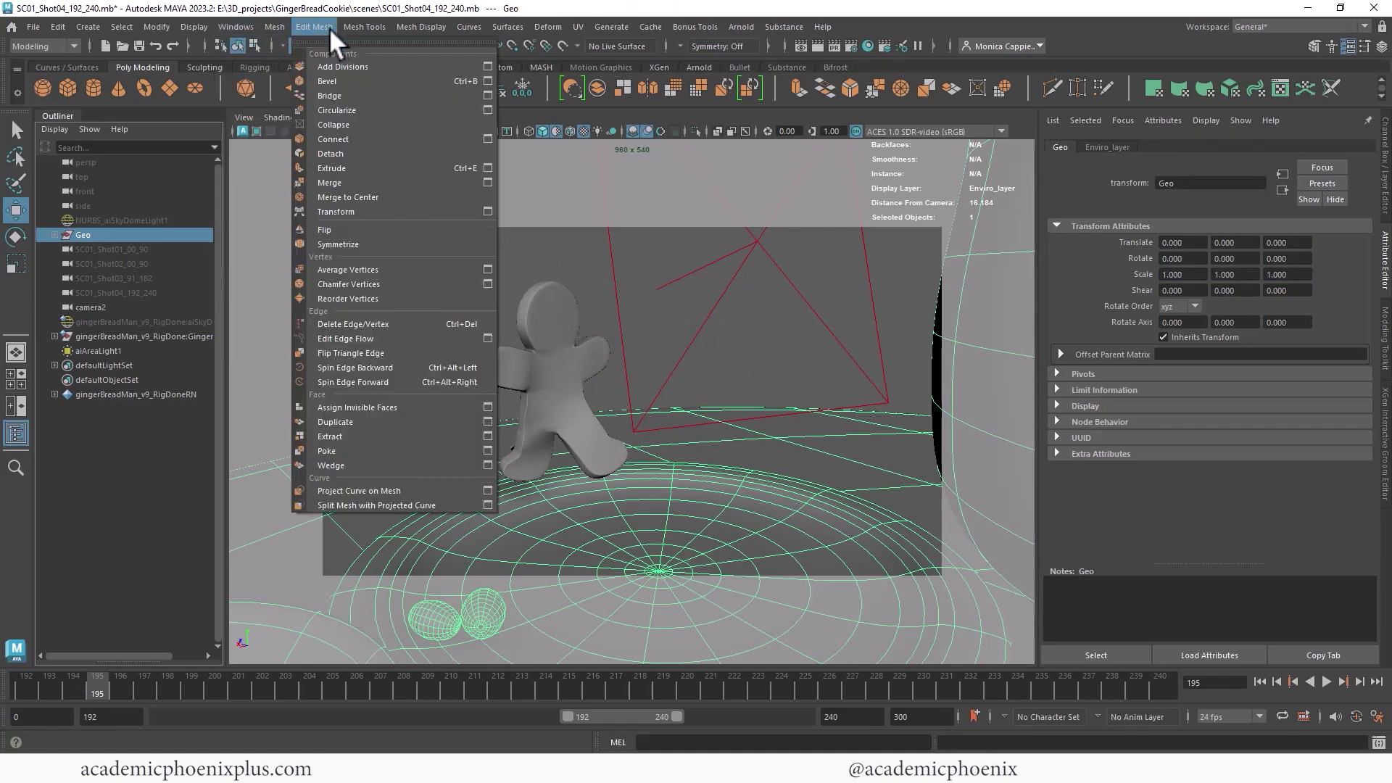
{"action": "mouse_move", "coordinate": [315, 155]}
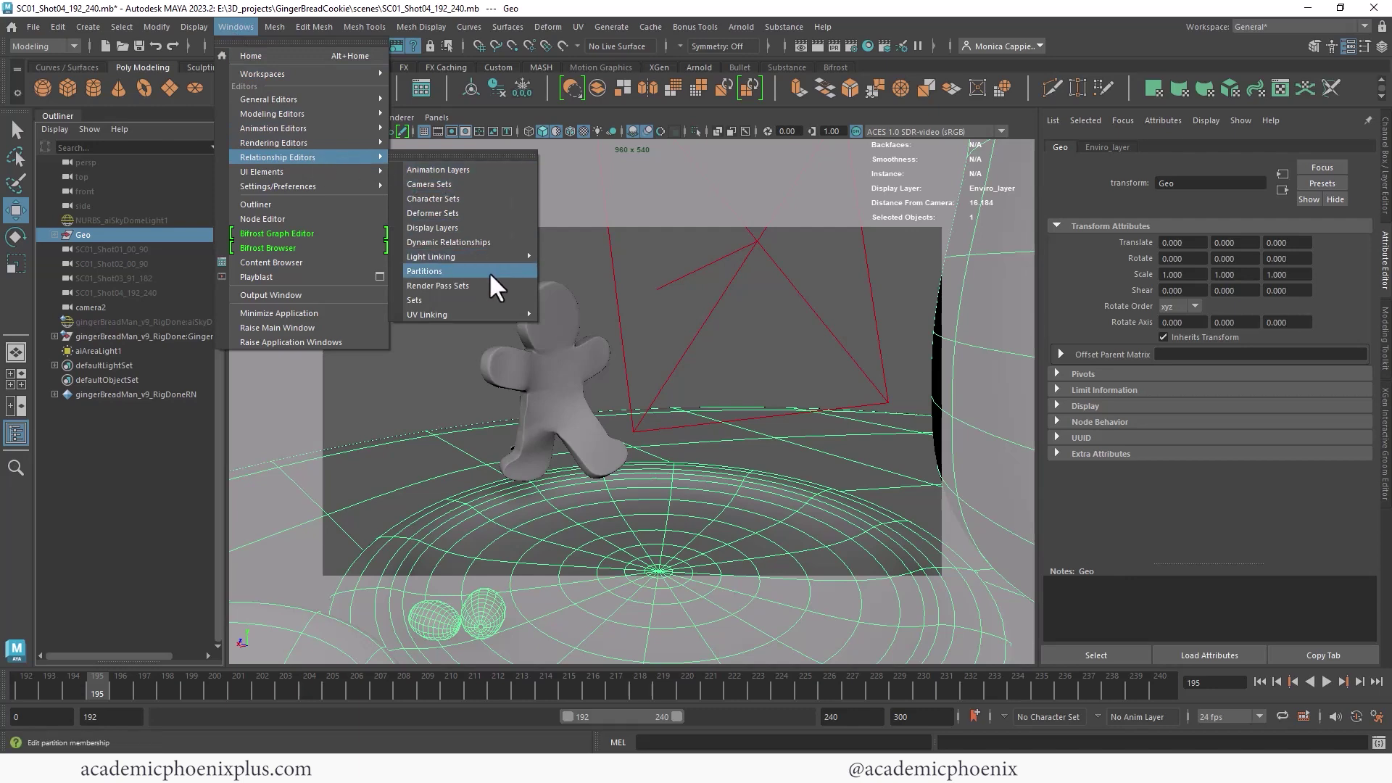
{"action": "mouse_move", "coordinate": [514, 258]}
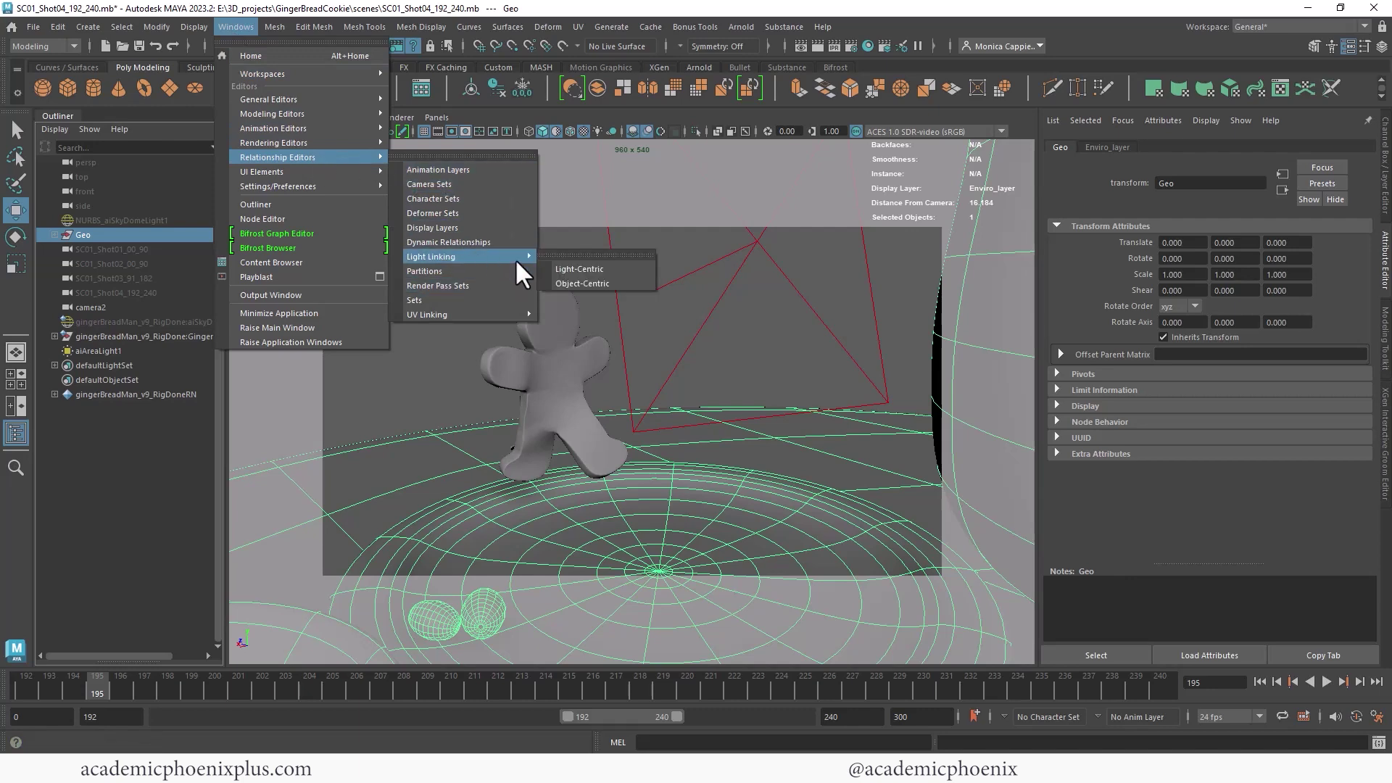
{"action": "left_click", "coordinate": [603, 264]}
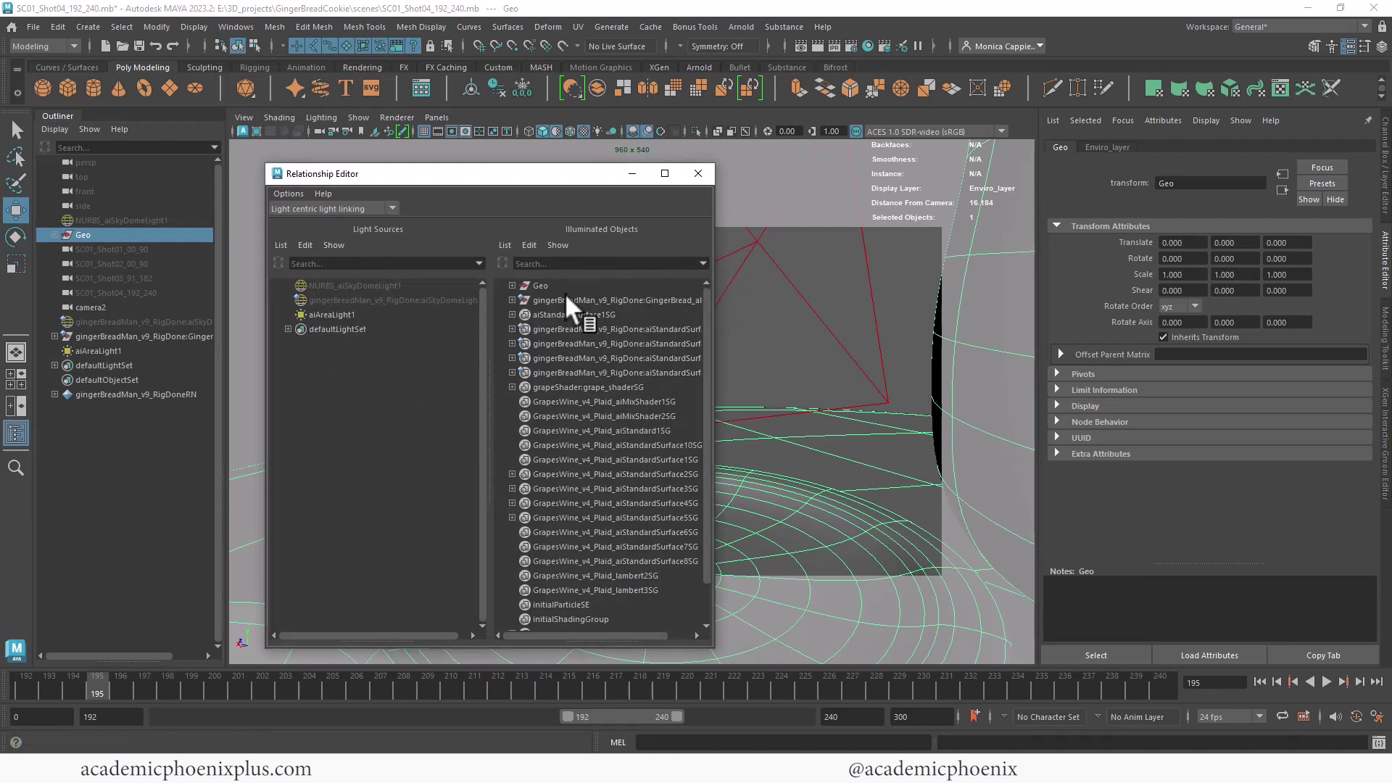
{"action": "left_click", "coordinate": [356, 315]}
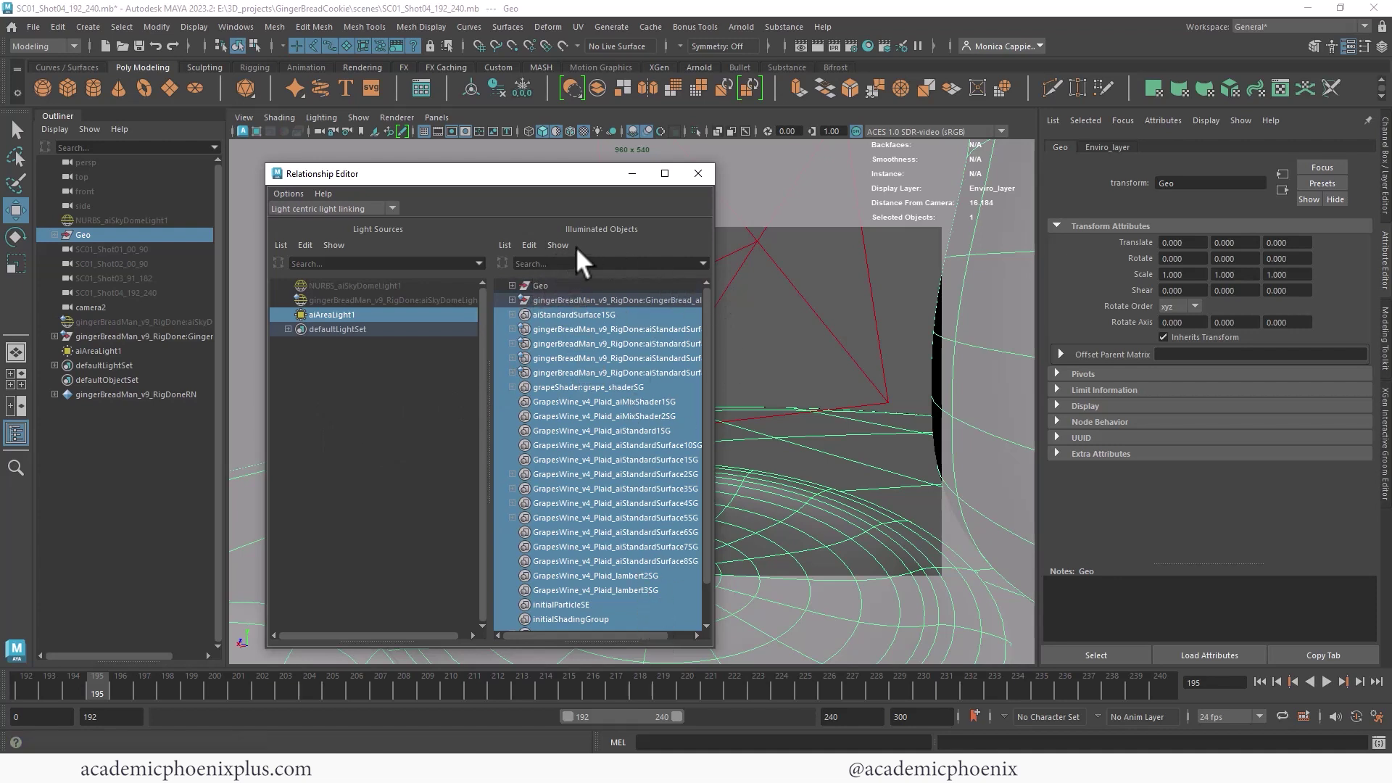
{"action": "left_click", "coordinate": [819, 44]}
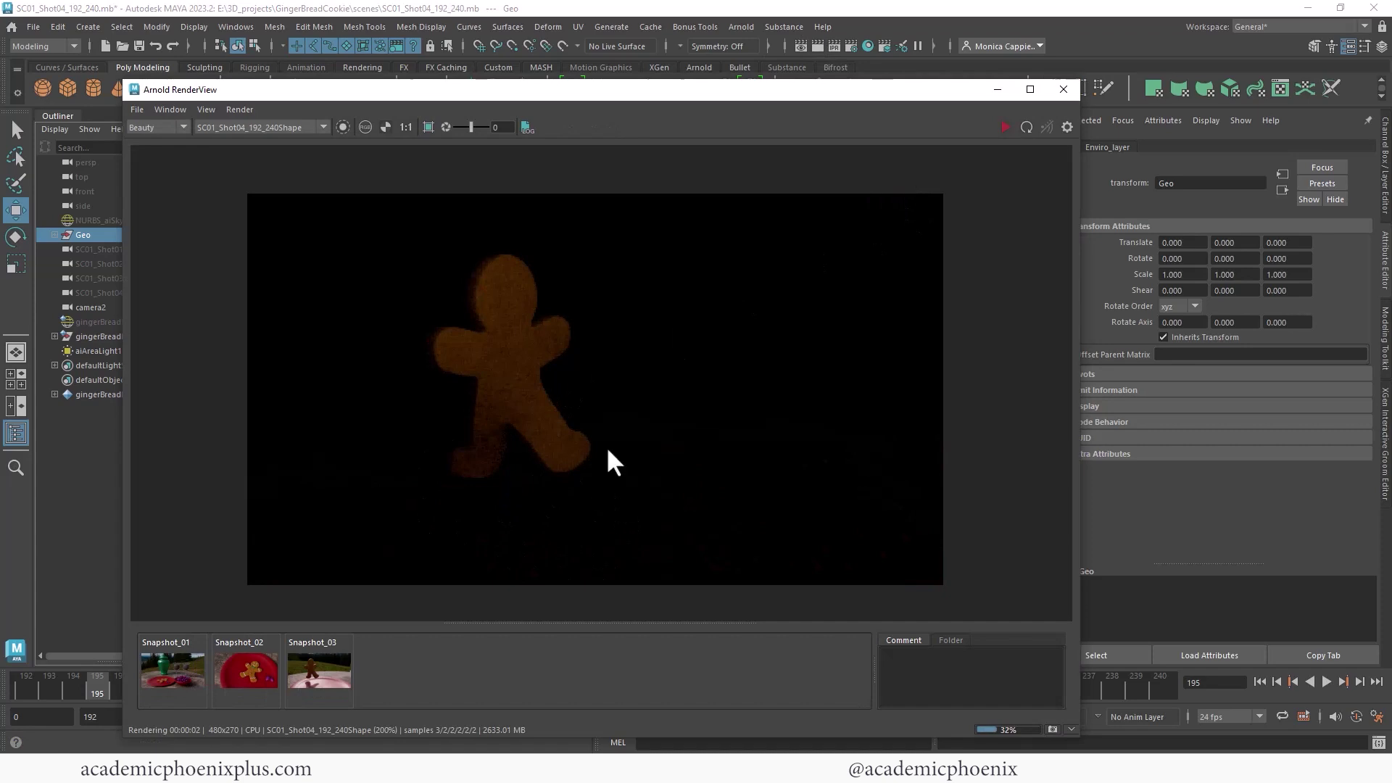
{"action": "left_click", "coordinate": [1067, 88]}
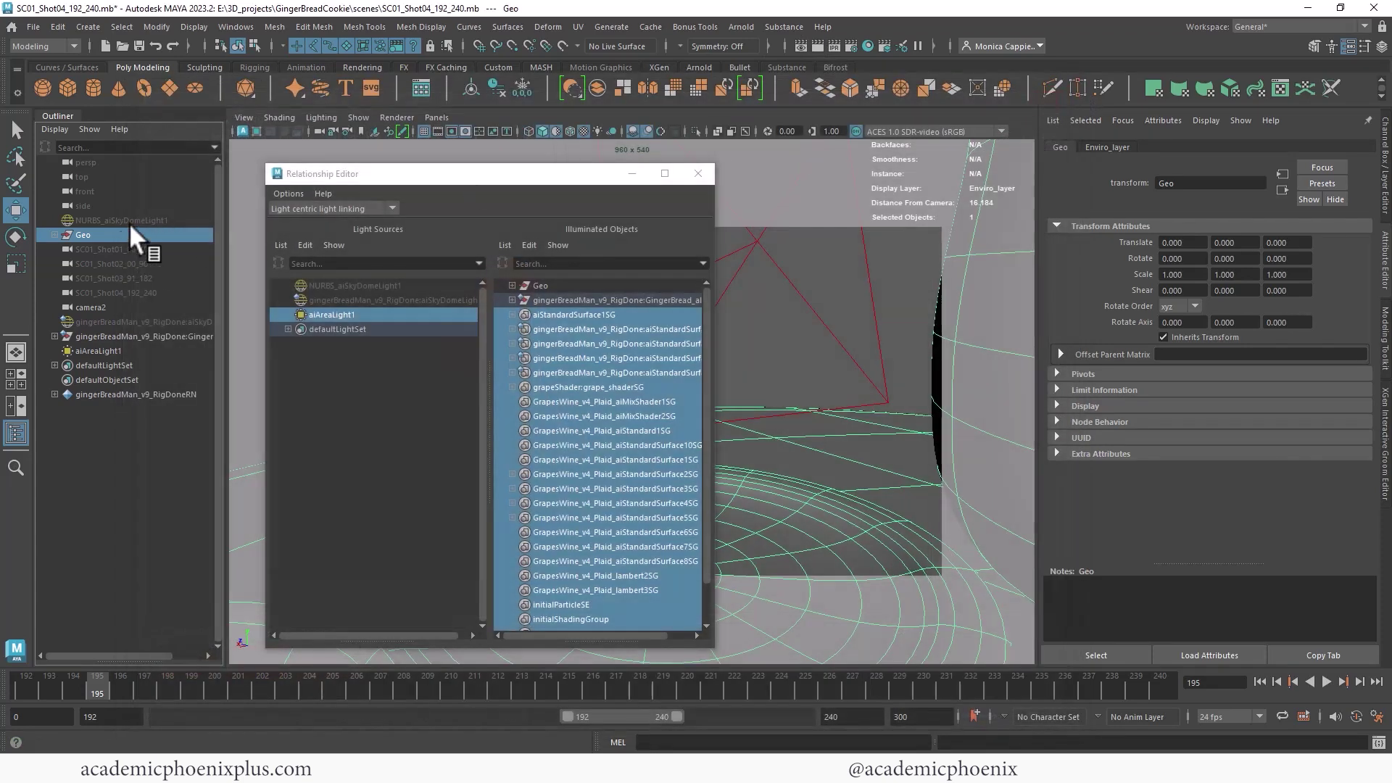
Step: Unhide NURBS_aiSkyDomeLight1, render frame 195 with both lights, and compare the result with Snapshot_03
{"action": "left_click", "coordinate": [135, 221]}
{"action": "key", "text": "shift+h"}
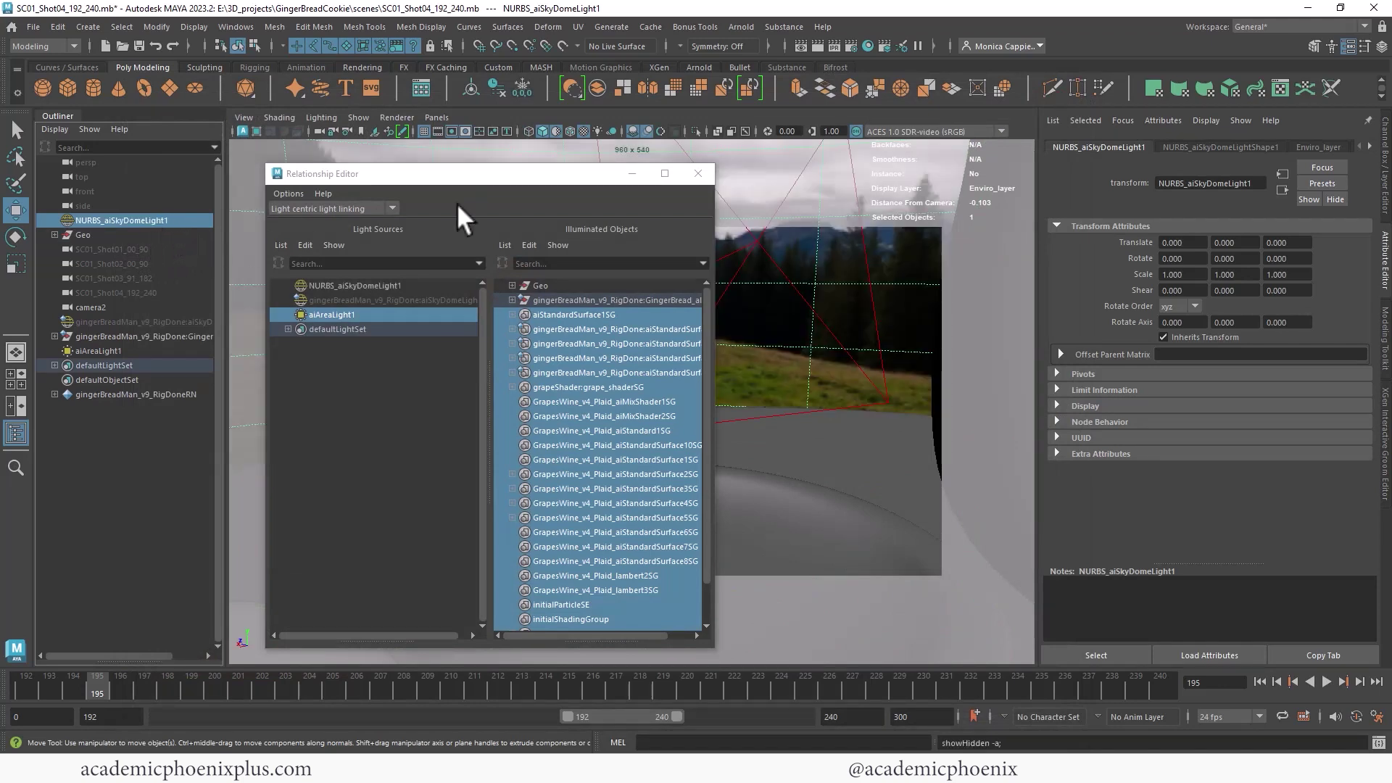
{"action": "left_click", "coordinate": [697, 173]}
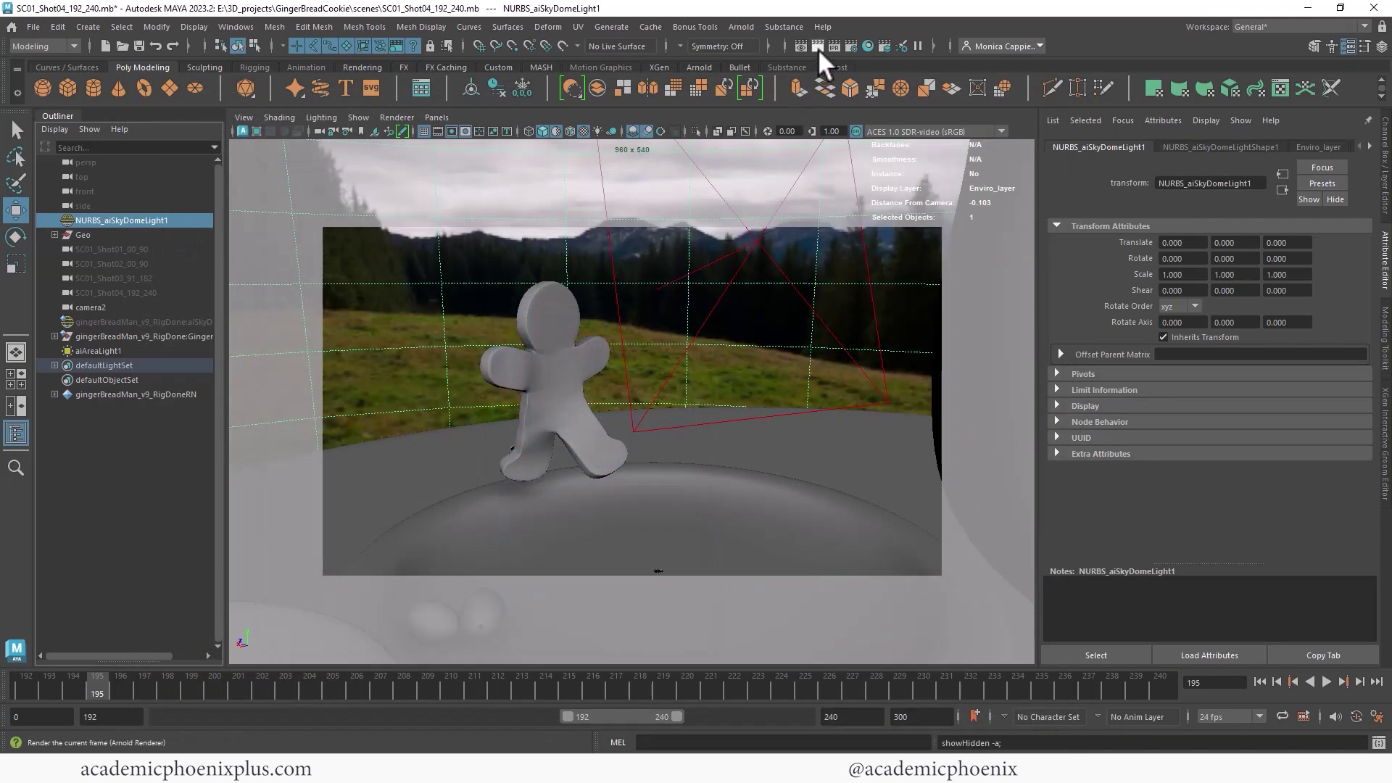
{"action": "left_click", "coordinate": [818, 48]}
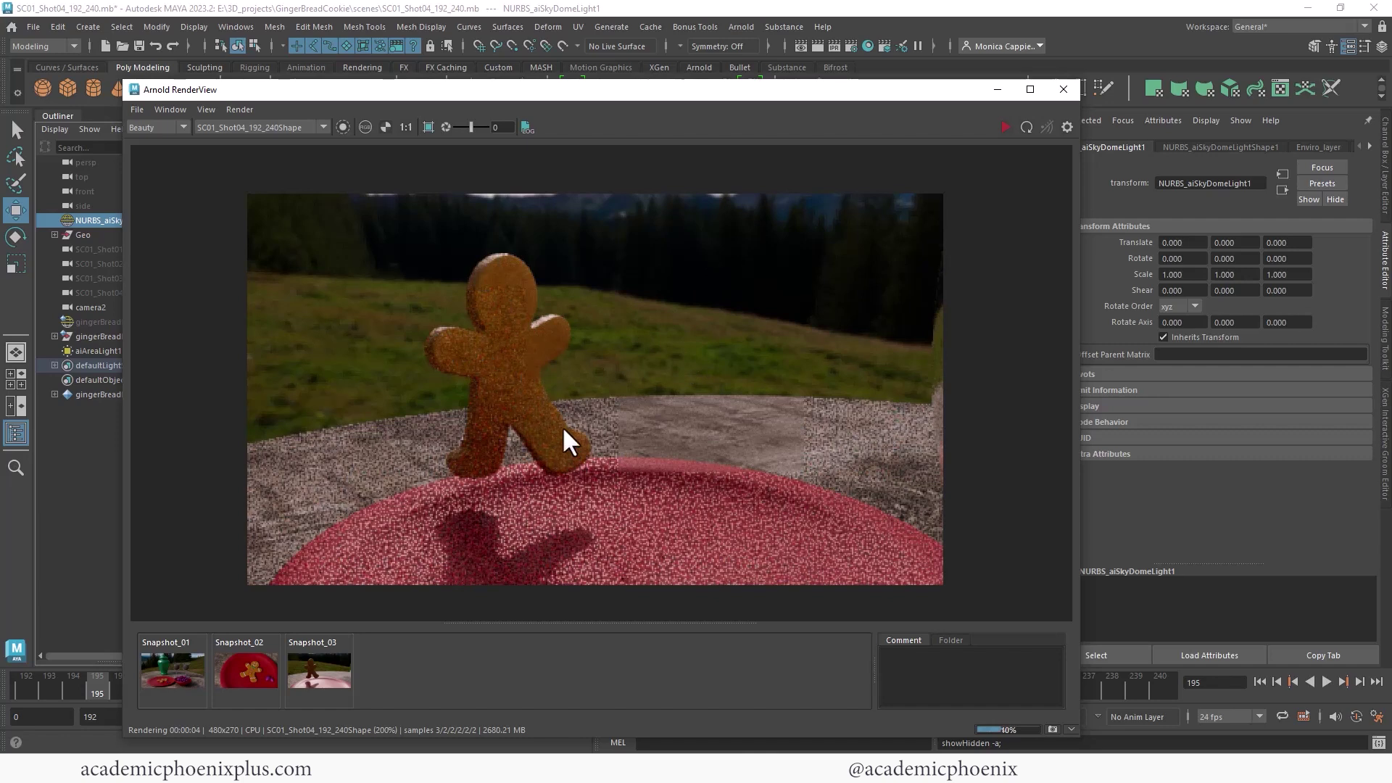
{"action": "left_click", "coordinate": [329, 675]}
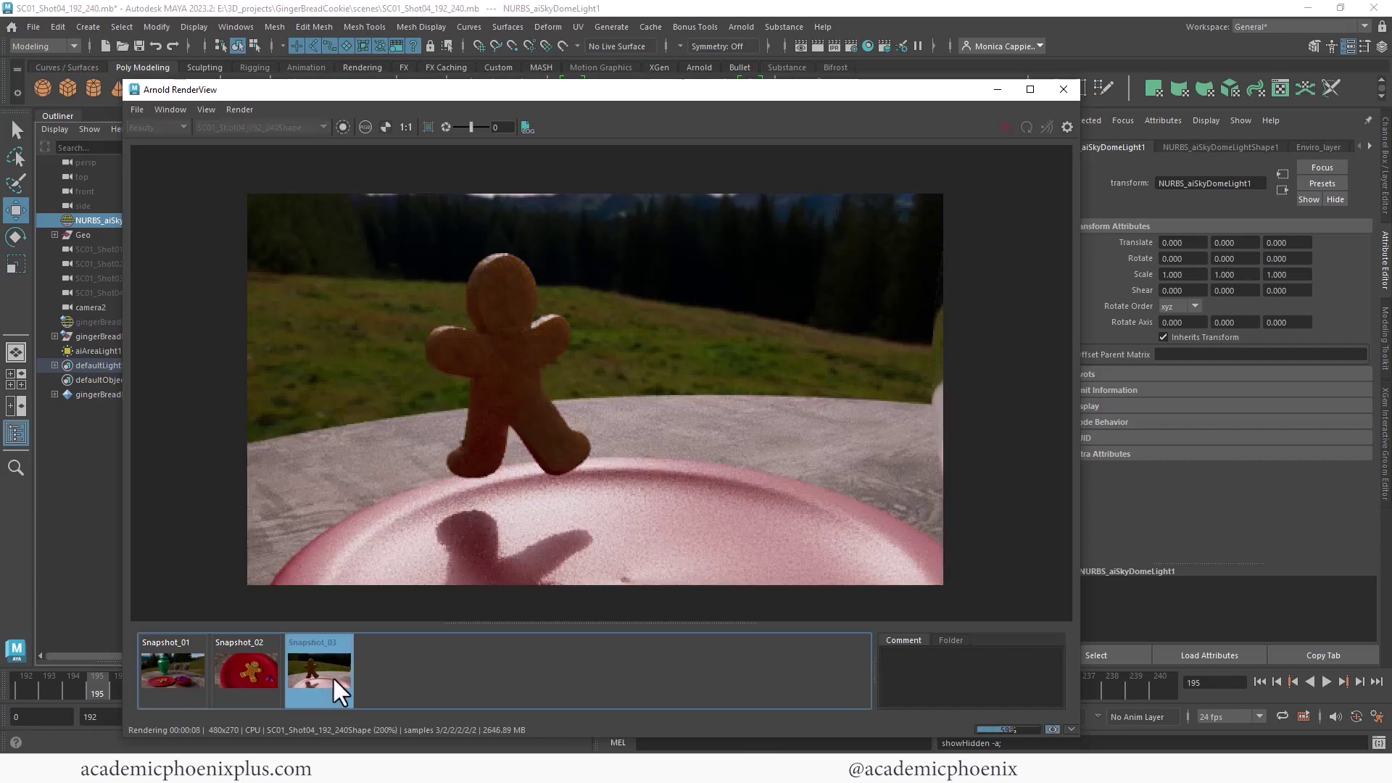
{"action": "left_click", "coordinate": [332, 676]}
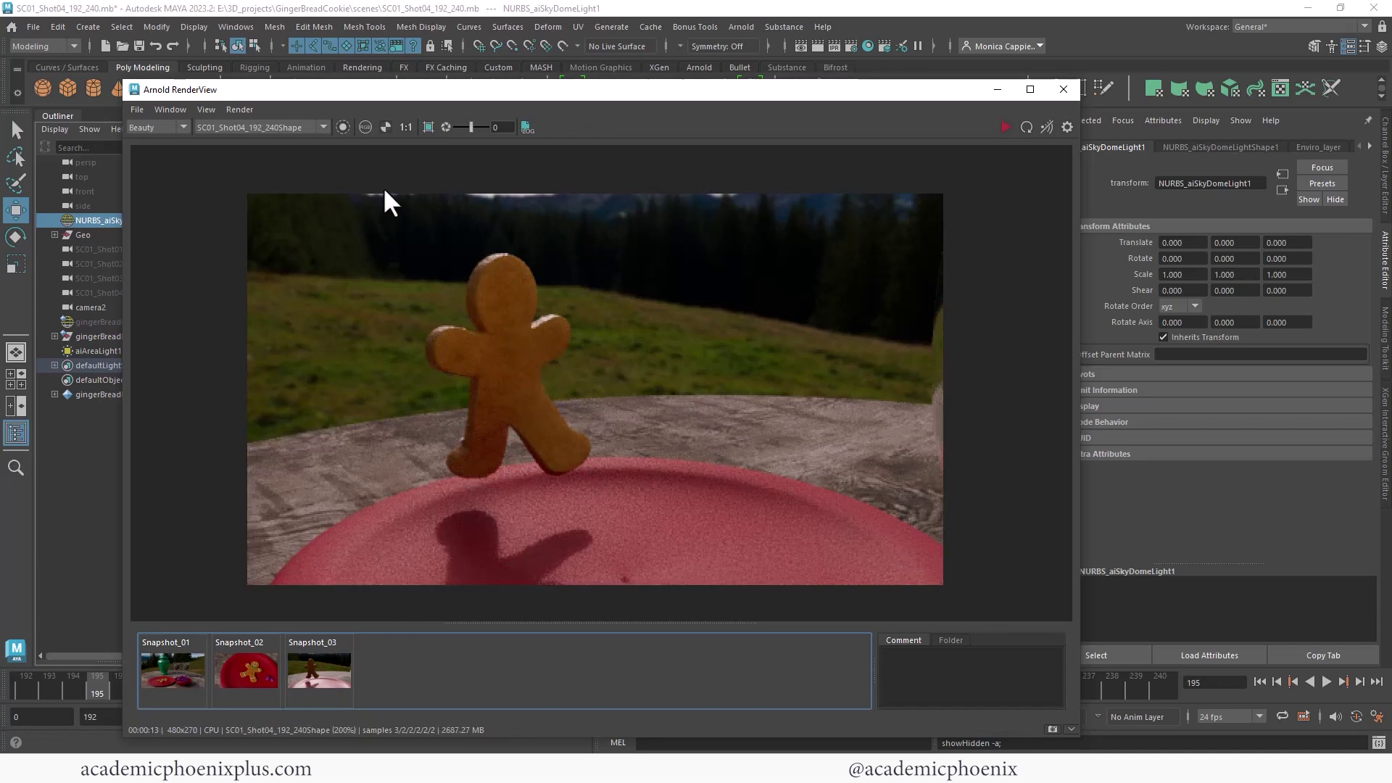
Step: Cycle the render through its single-channel displays and examine the gingerbread man's contrast with the plate and background in grayscale
{"action": "left_click", "coordinate": [366, 128]}
{"action": "left_click", "coordinate": [365, 127]}
{"action": "left_click", "coordinate": [365, 128]}
{"action": "left_click", "coordinate": [366, 128]}
{"action": "left_click", "coordinate": [365, 128]}
{"action": "left_click", "coordinate": [365, 127]}
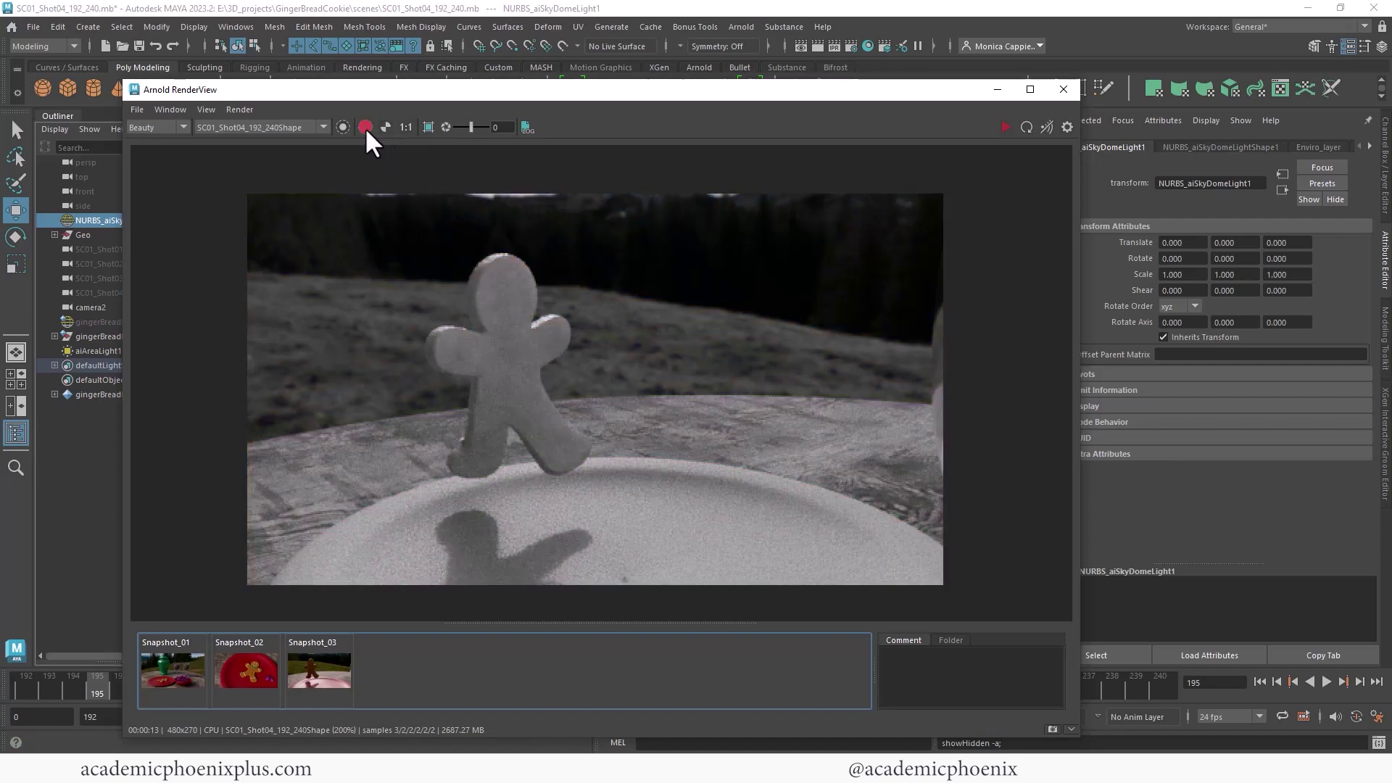
{"action": "left_click", "coordinate": [365, 128]}
{"action": "left_click", "coordinate": [365, 127]}
{"action": "left_click", "coordinate": [365, 127]}
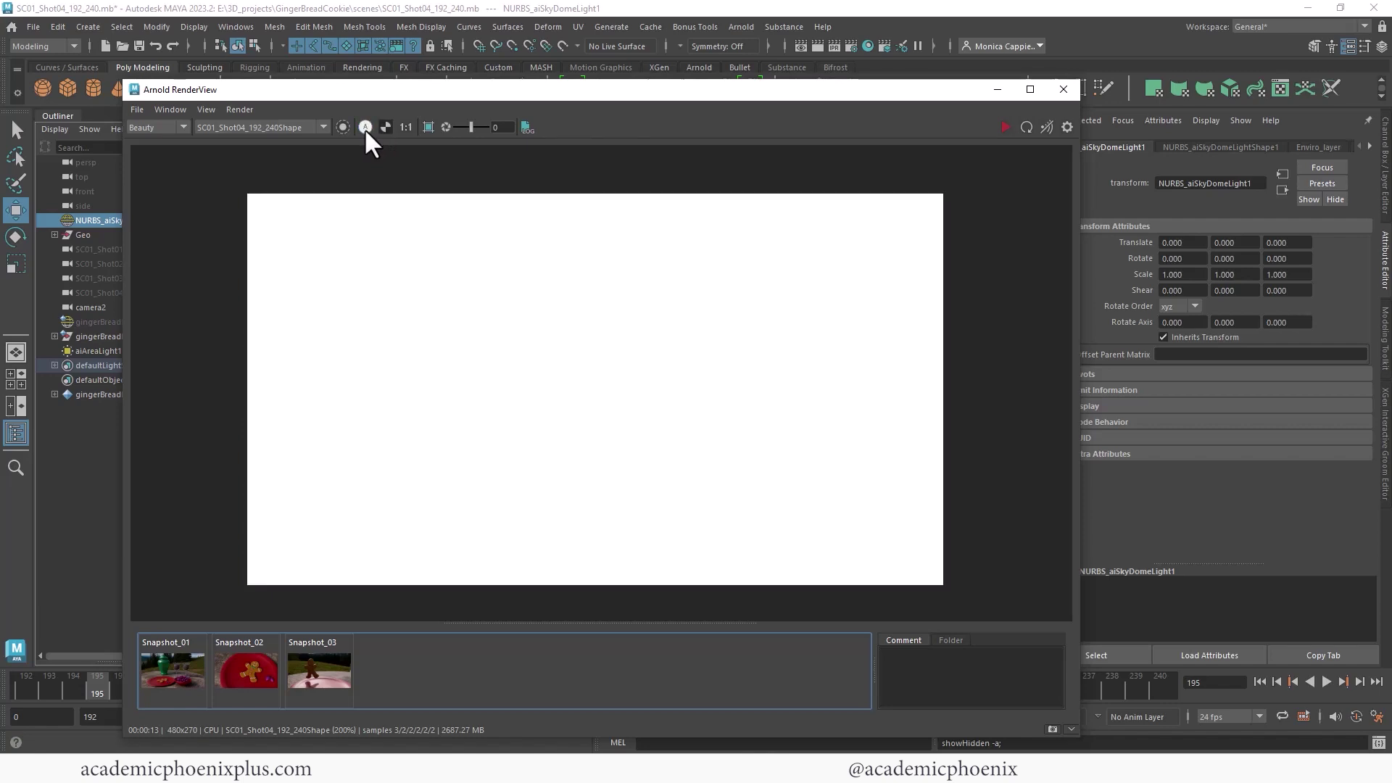
{"action": "left_click", "coordinate": [365, 129]}
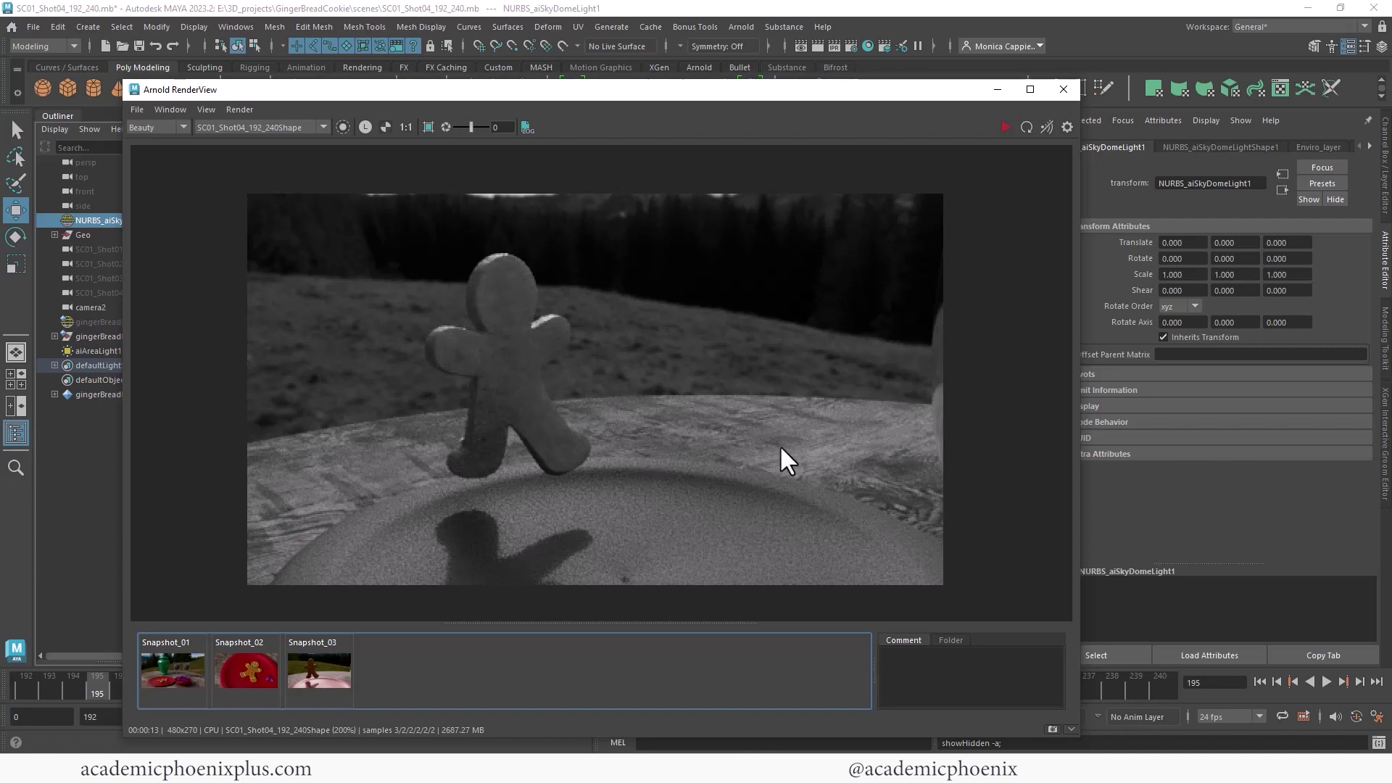
{"action": "left_click", "coordinate": [997, 90]}
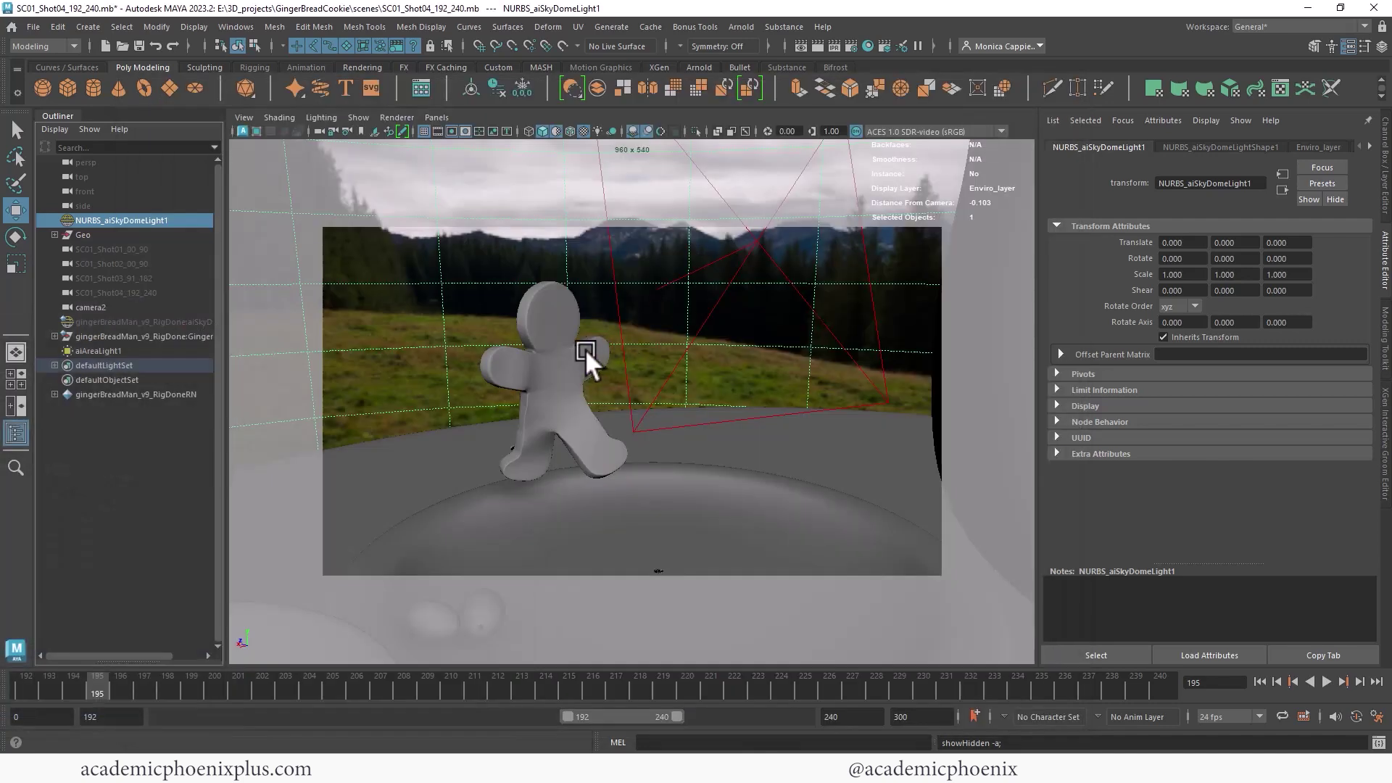
Step: Set the intensity of aiAreaLight1 to 2.5
{"action": "left_click", "coordinate": [768, 264]}
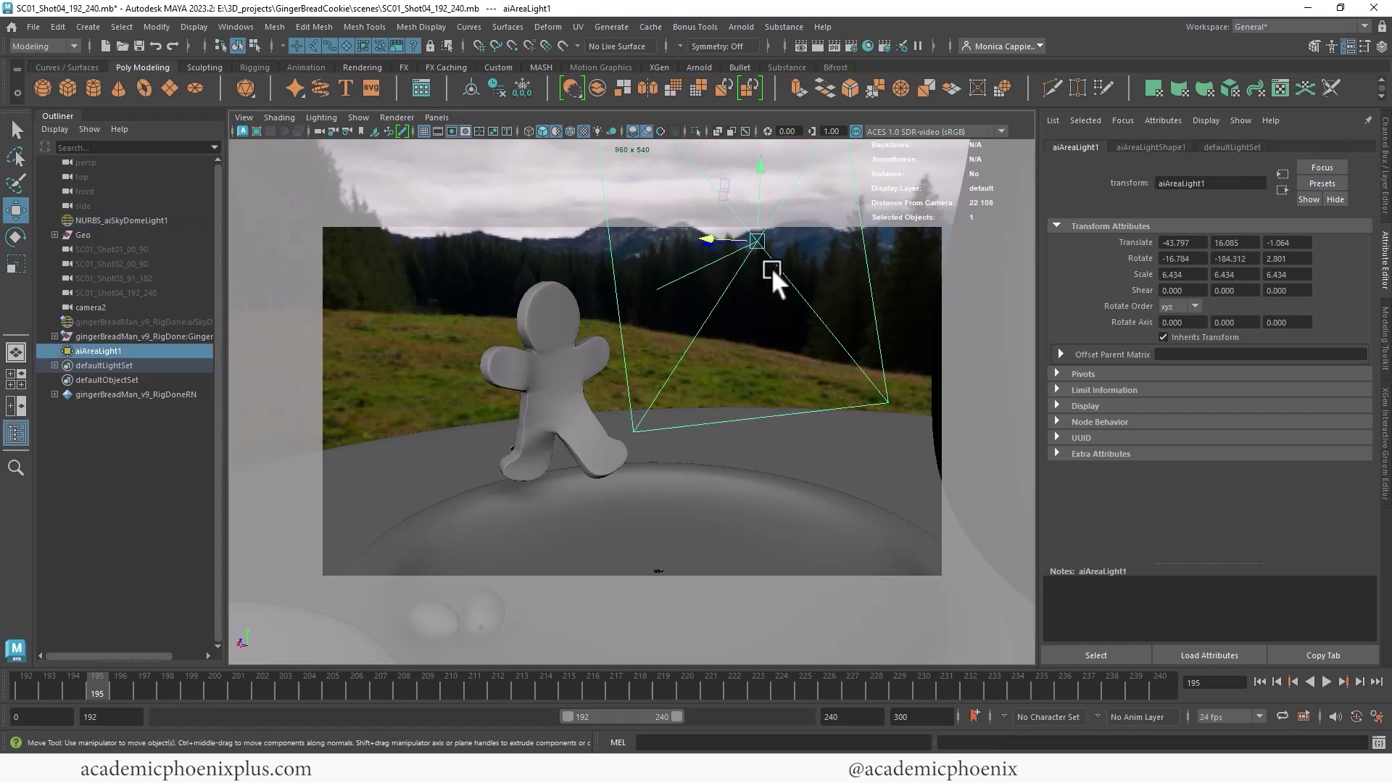
{"action": "left_click", "coordinate": [1200, 147]}
{"action": "left_click", "coordinate": [1182, 297]}
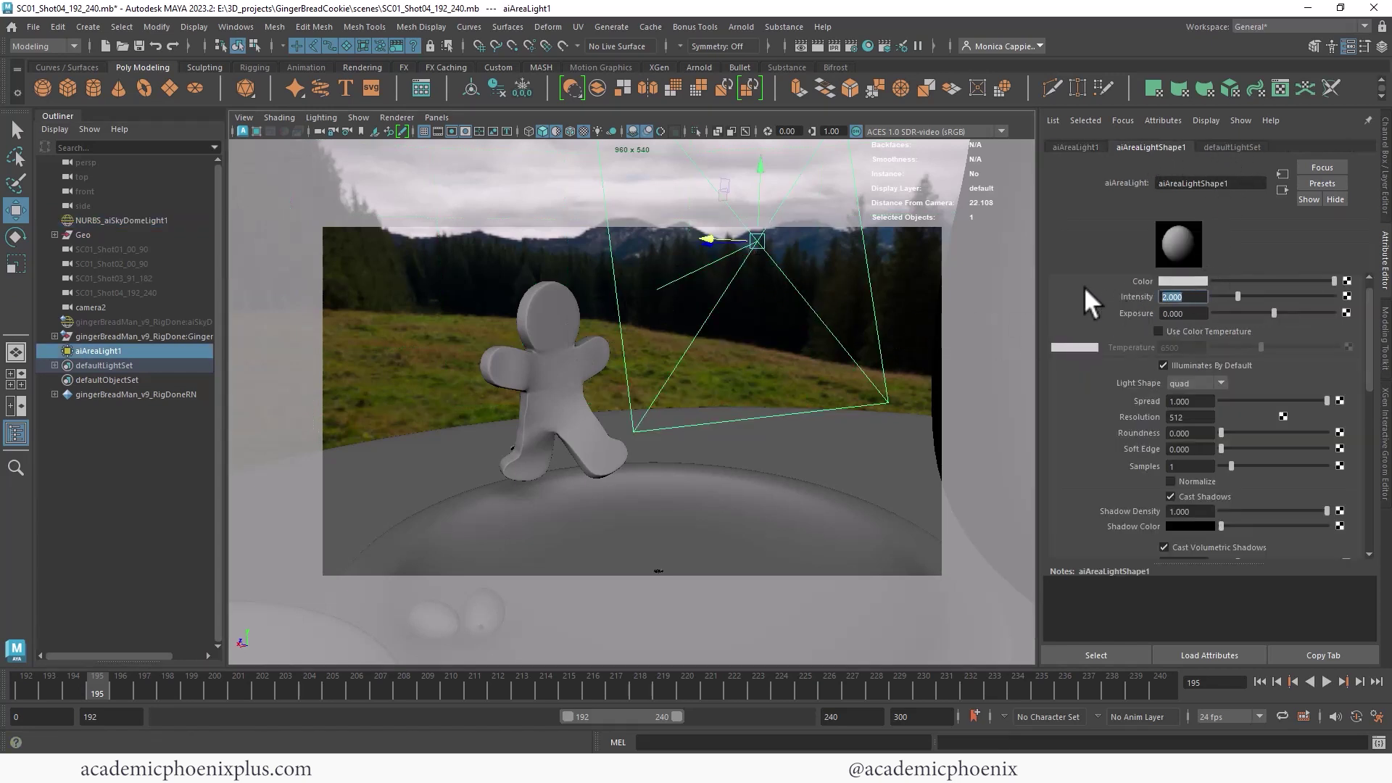
{"action": "type", "text": "2.5"}
{"action": "key", "text": "Return"}
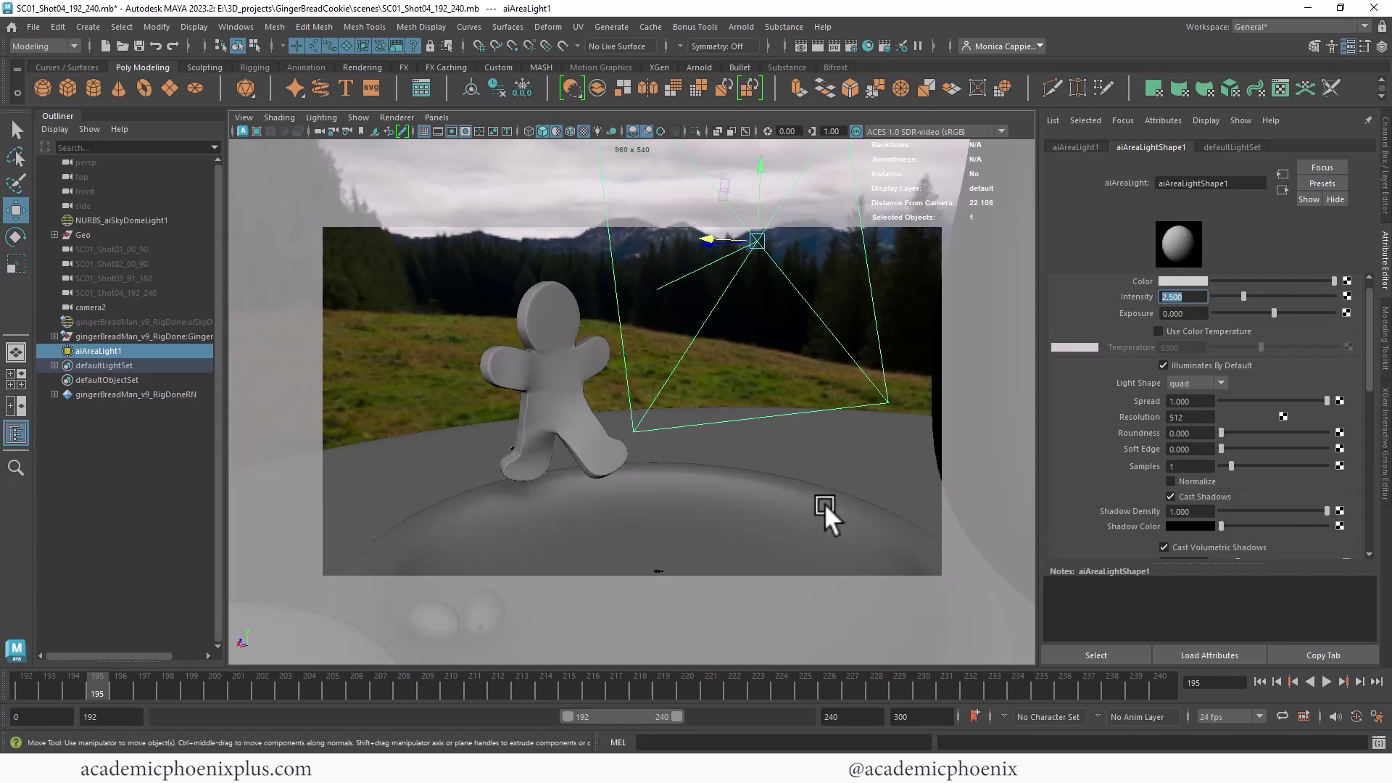
Step: Slightly lower the base weight of the plate's red_shader and set the table_shader's base weight to 0.817
{"action": "left_click", "coordinate": [825, 503]}
{"action": "left_click", "coordinate": [1170, 147]}
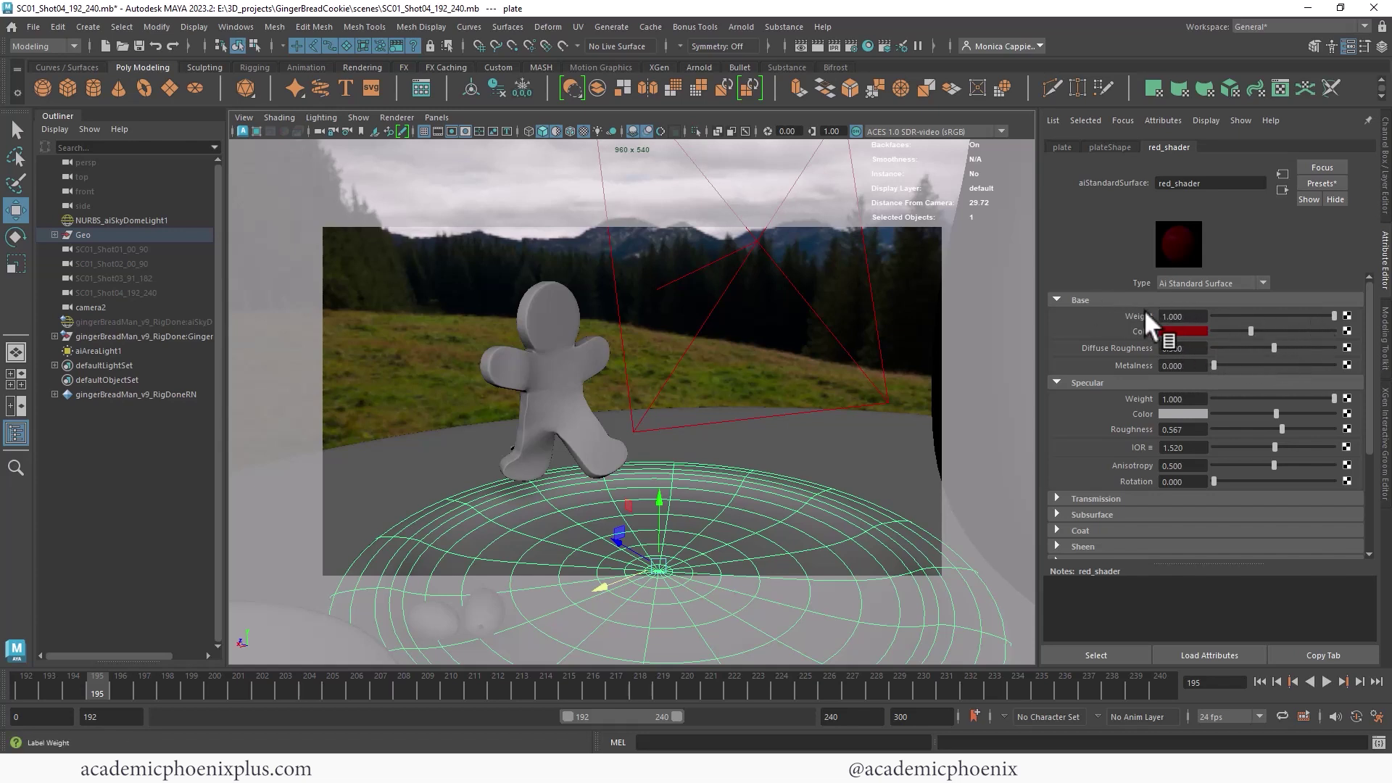
{"action": "left_click_drag", "start_coordinate": [1332, 318], "coordinate": [1329, 318]}
{"action": "left_click", "coordinate": [872, 426]}
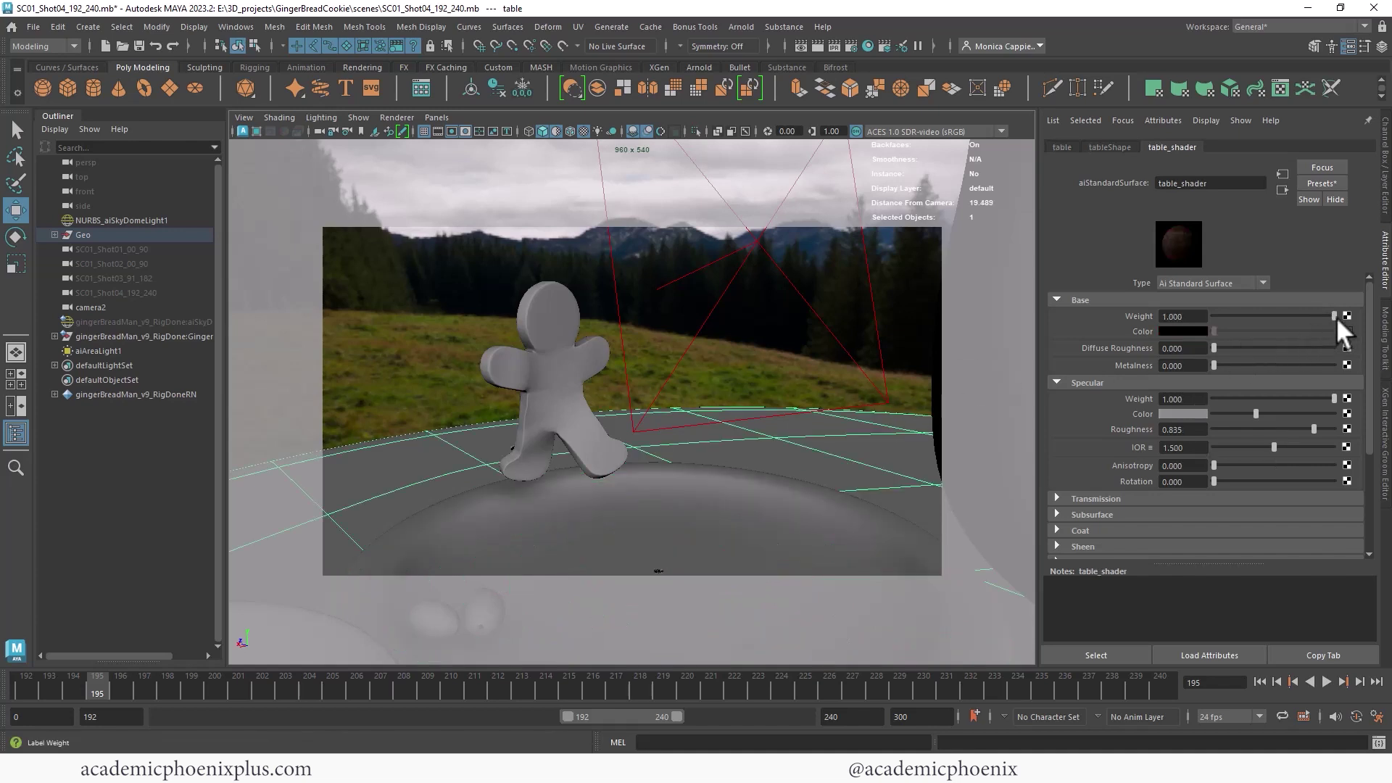
{"action": "left_click_drag", "start_coordinate": [1335, 316], "coordinate": [1330, 316]}
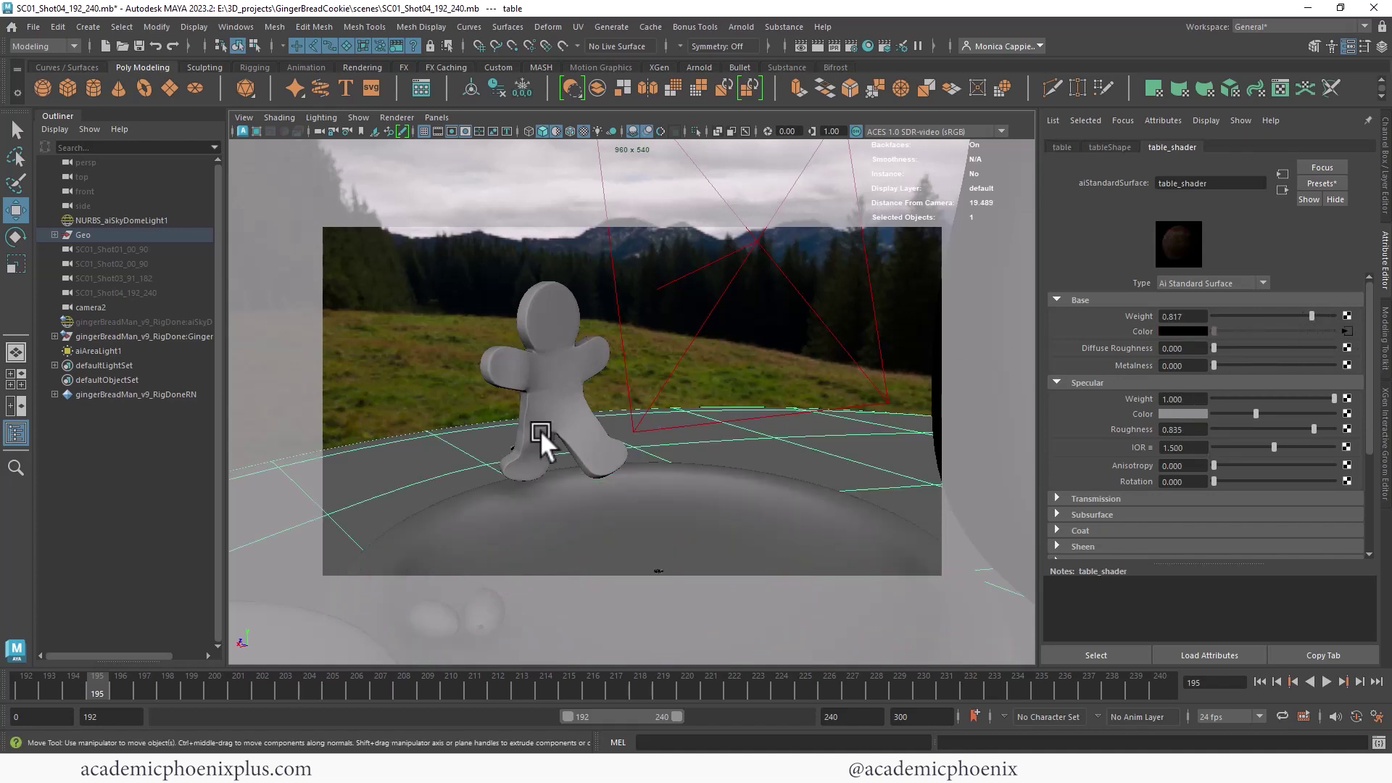
Step: Store the current render as a snapshot and start a new render of frame 195 with the adjusted light and shaders
{"action": "key", "text": "alt+Tab"}
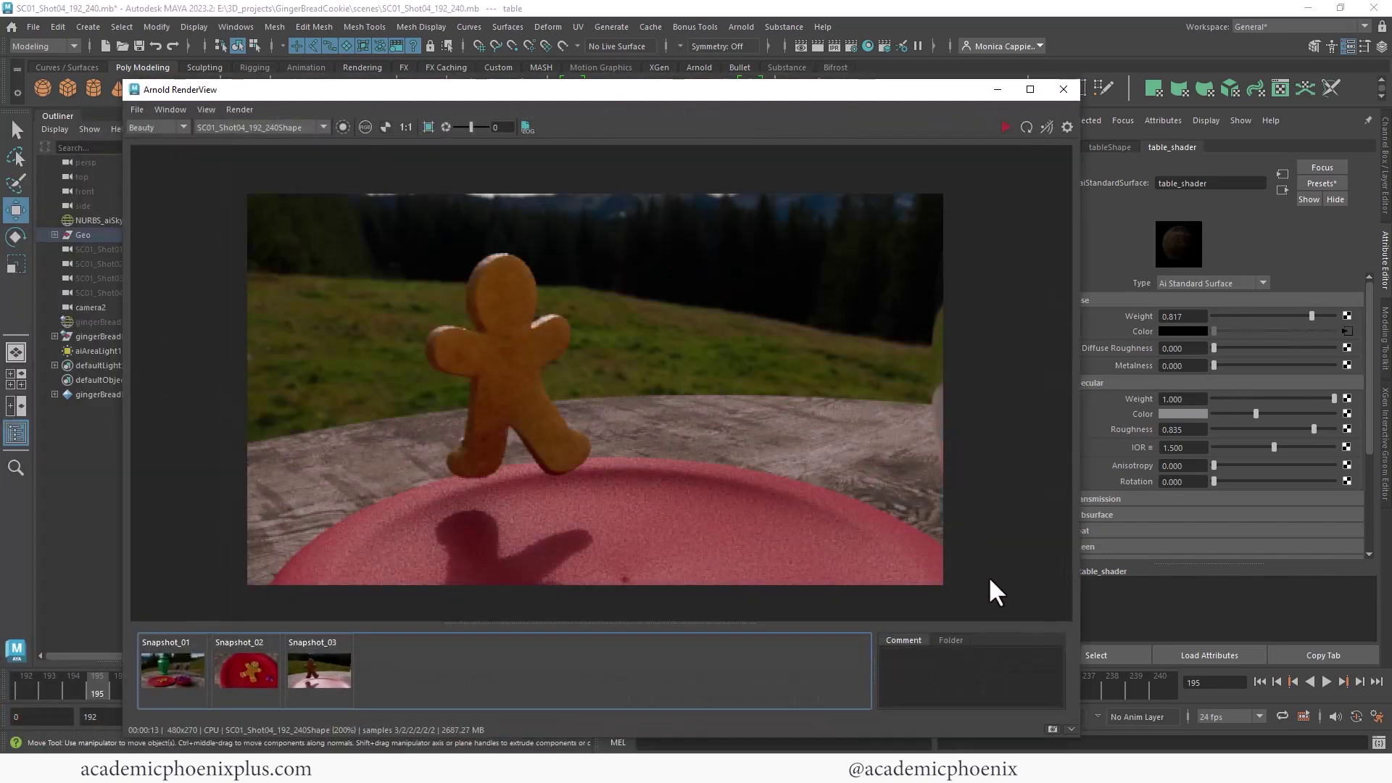
{"action": "left_click", "coordinate": [1052, 729]}
{"action": "left_click", "coordinate": [1005, 127]}
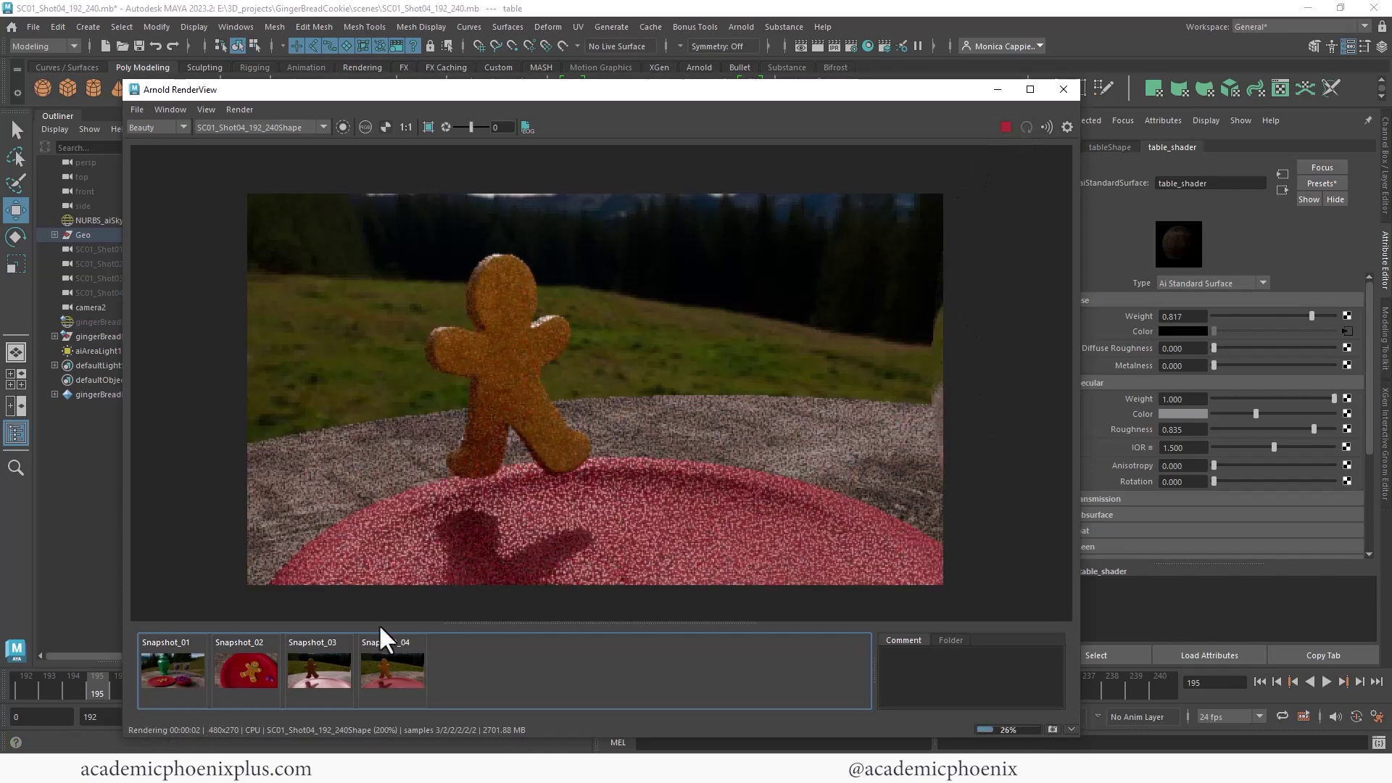
Step: Compare the new render of frame 195 with Snapshot_04, checking the brightness of the plate, table and gingerbread man
{"action": "left_click", "coordinate": [382, 660]}
{"action": "left_click", "coordinate": [384, 660]}
{"action": "left_click", "coordinate": [390, 661]}
{"action": "left_click", "coordinate": [392, 661]}
{"action": "left_click", "coordinate": [395, 661]}
{"action": "left_click", "coordinate": [396, 661]}
{"action": "left_click", "coordinate": [393, 663]}
{"action": "left_click", "coordinate": [395, 663]}
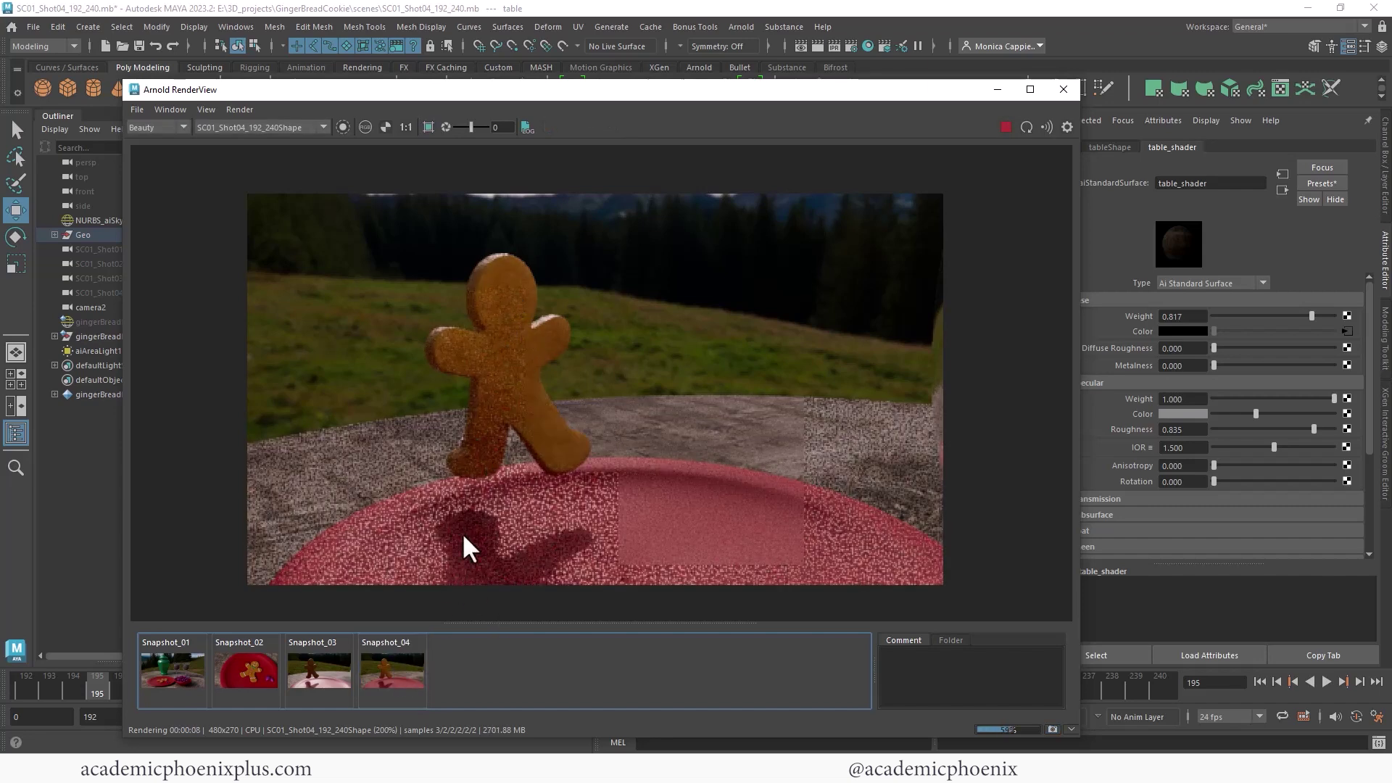
{"action": "left_click", "coordinate": [393, 672]}
{"action": "left_click", "coordinate": [397, 672]}
{"action": "left_click", "coordinate": [398, 671]}
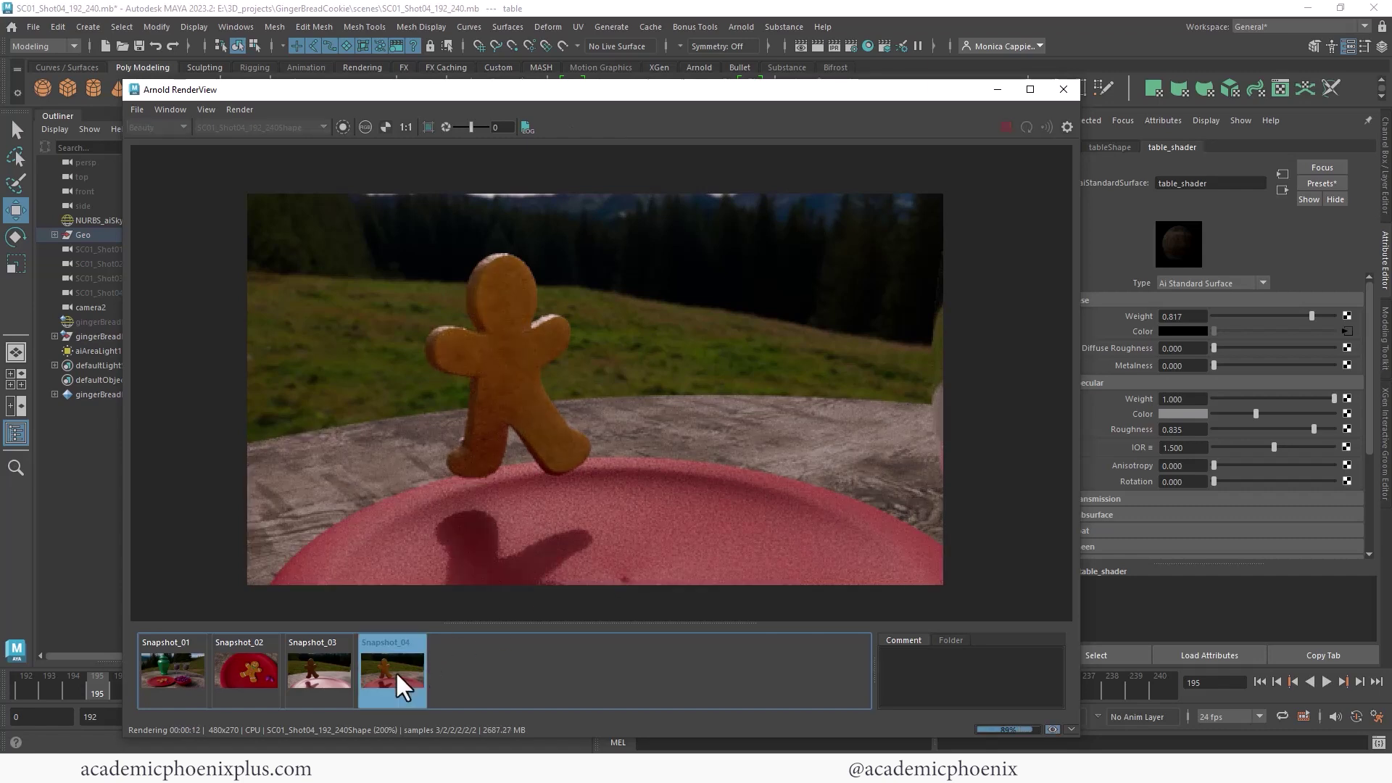
{"action": "left_click", "coordinate": [395, 669]}
{"action": "left_click", "coordinate": [394, 670]}
{"action": "left_click", "coordinate": [394, 670]}
{"action": "left_click", "coordinate": [395, 671]}
{"action": "left_click", "coordinate": [394, 669]}
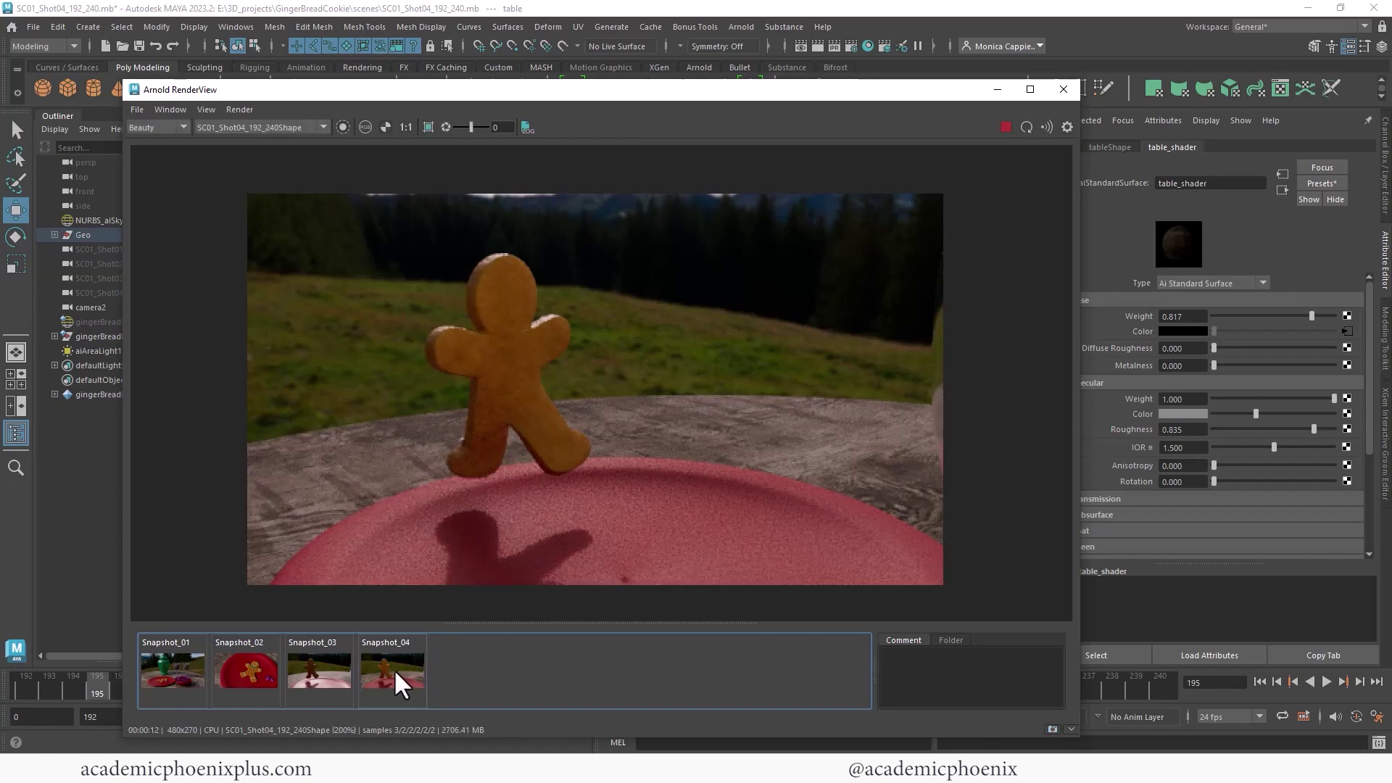
{"action": "left_click", "coordinate": [394, 669]}
{"action": "left_click", "coordinate": [393, 668]}
{"action": "left_click", "coordinate": [397, 661]}
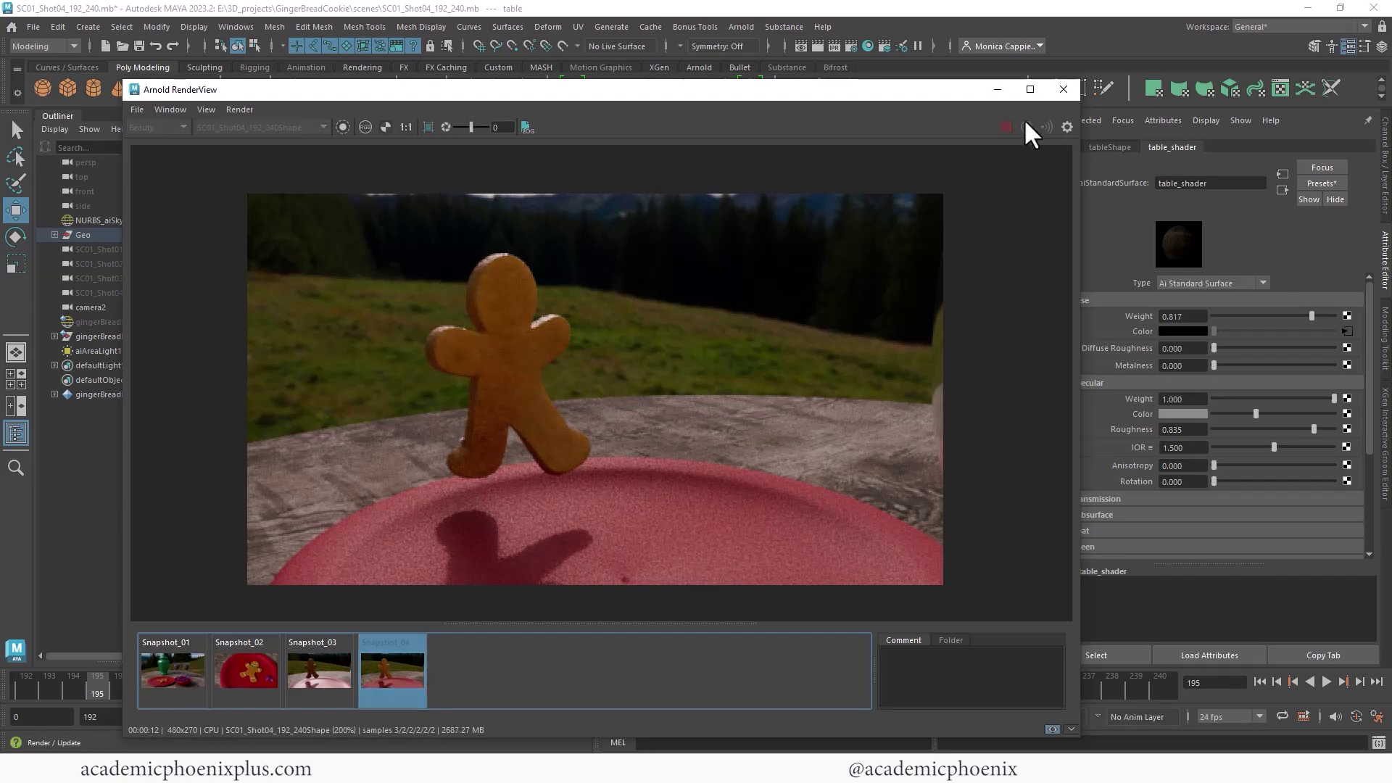
{"action": "left_click", "coordinate": [456, 656]}
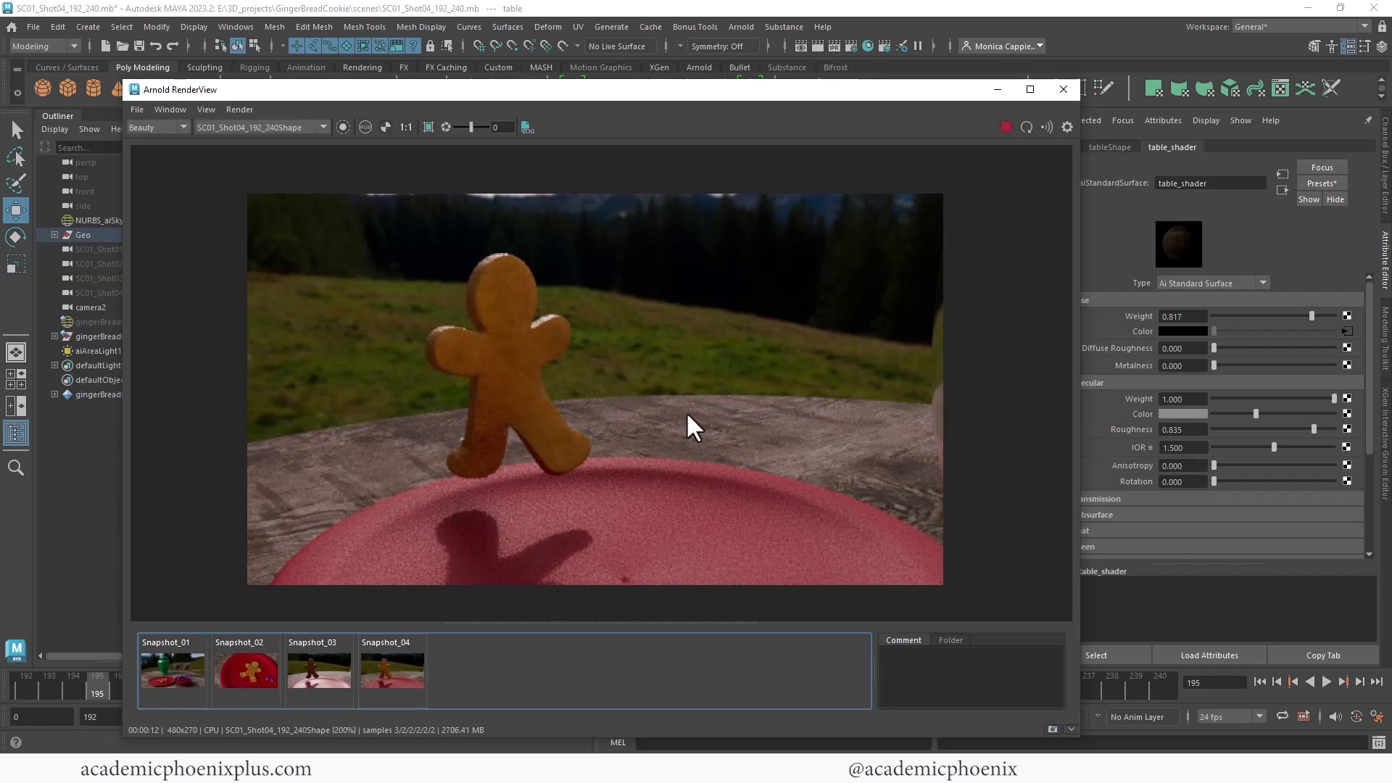
Step: Set the intensity of aiAreaLight1 to 2
{"action": "left_click", "coordinate": [998, 89]}
{"action": "left_click", "coordinate": [141, 348]}
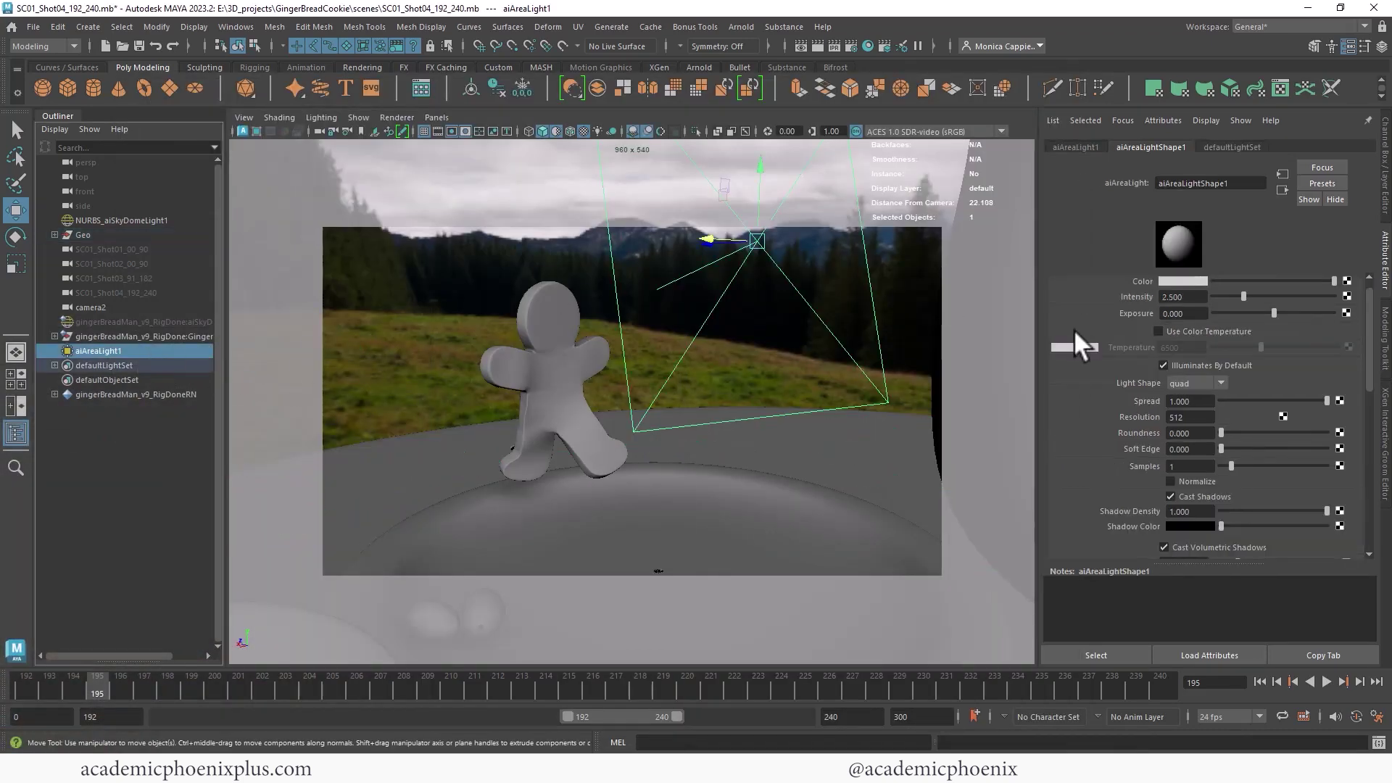
{"action": "double_click", "coordinate": [1192, 298]}
{"action": "type", "text": "2"}
{"action": "key", "text": "Return"}
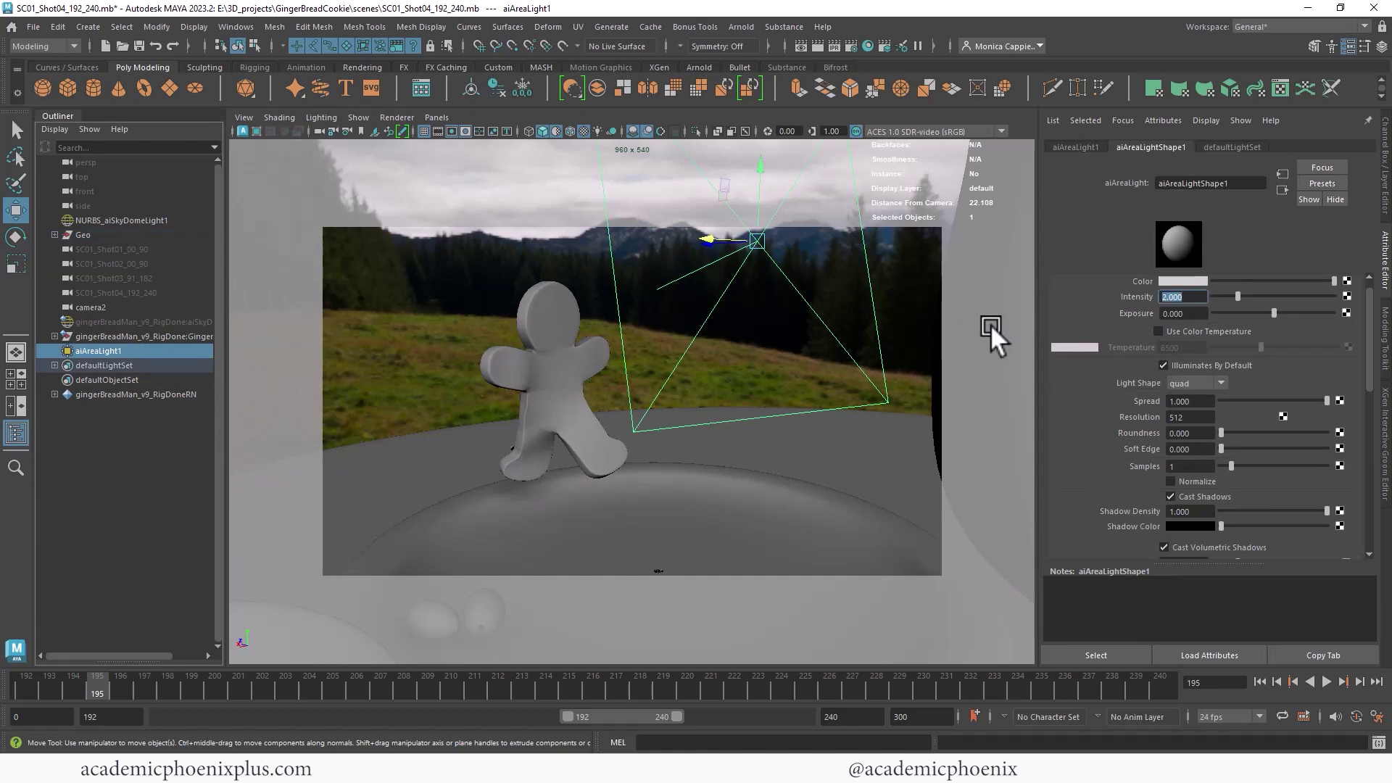
Step: Tint the color of aiAreaLight1 a pale blue with hue 207.69, saturation 0.096 and value 1
{"action": "scroll", "coordinate": [1355, 311], "scroll_direction": "up", "scroll_amount": 1}
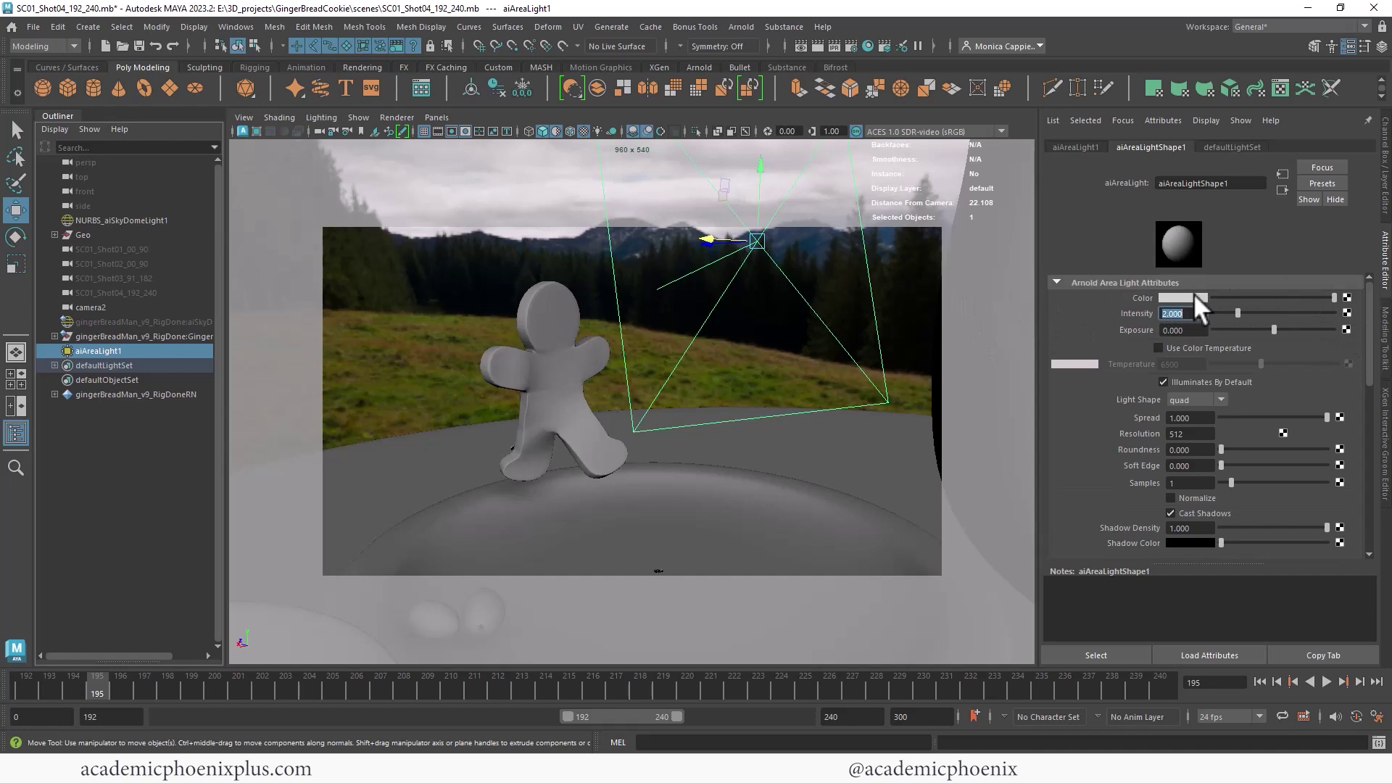
{"action": "left_click", "coordinate": [1189, 296]}
{"action": "left_click", "coordinate": [1178, 337]}
{"action": "left_click", "coordinate": [1122, 355]}
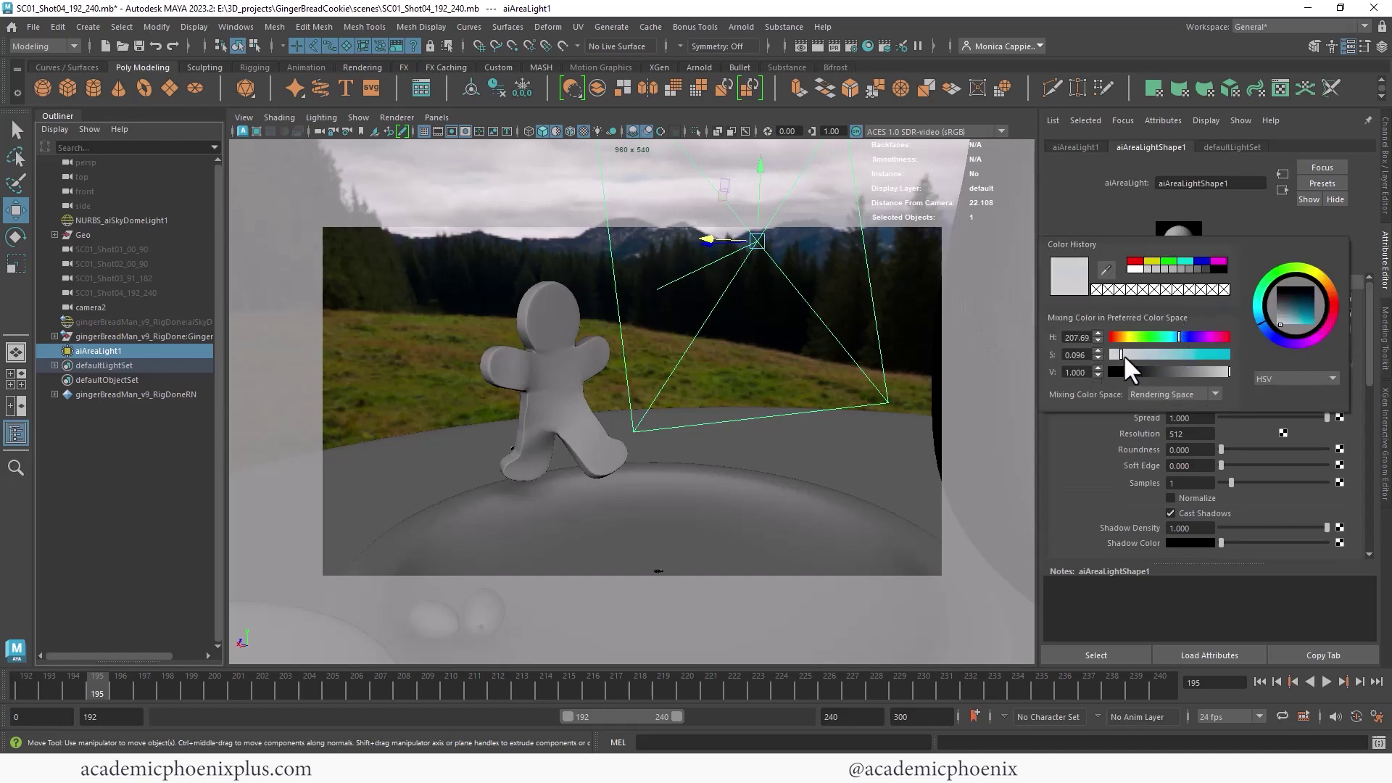
{"action": "left_click", "coordinate": [988, 393]}
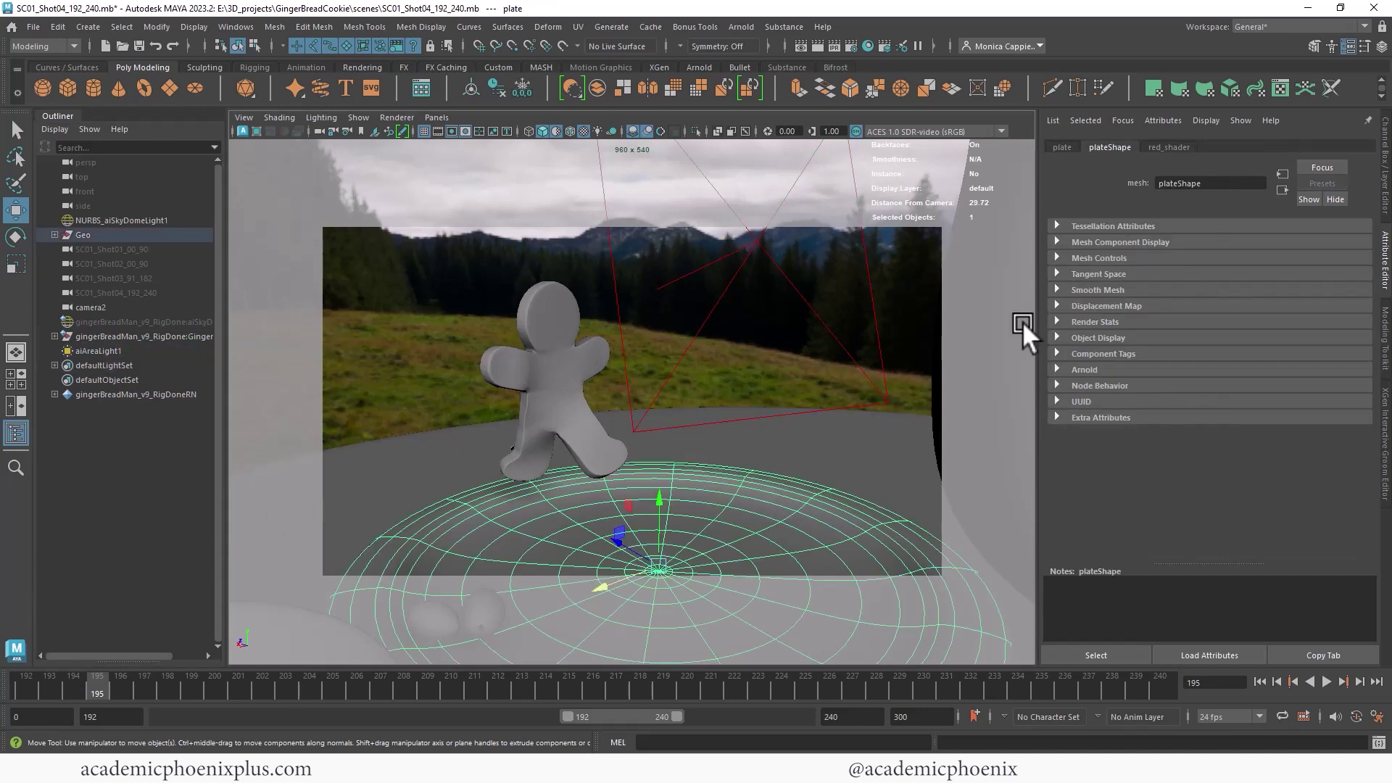
Step: Lower the base weight of the plate's red_shader to 0.744 and of the table_shader to 0.750
{"action": "left_click", "coordinate": [1168, 147]}
{"action": "left_click_drag", "start_coordinate": [1301, 311], "coordinate": [1296, 311]}
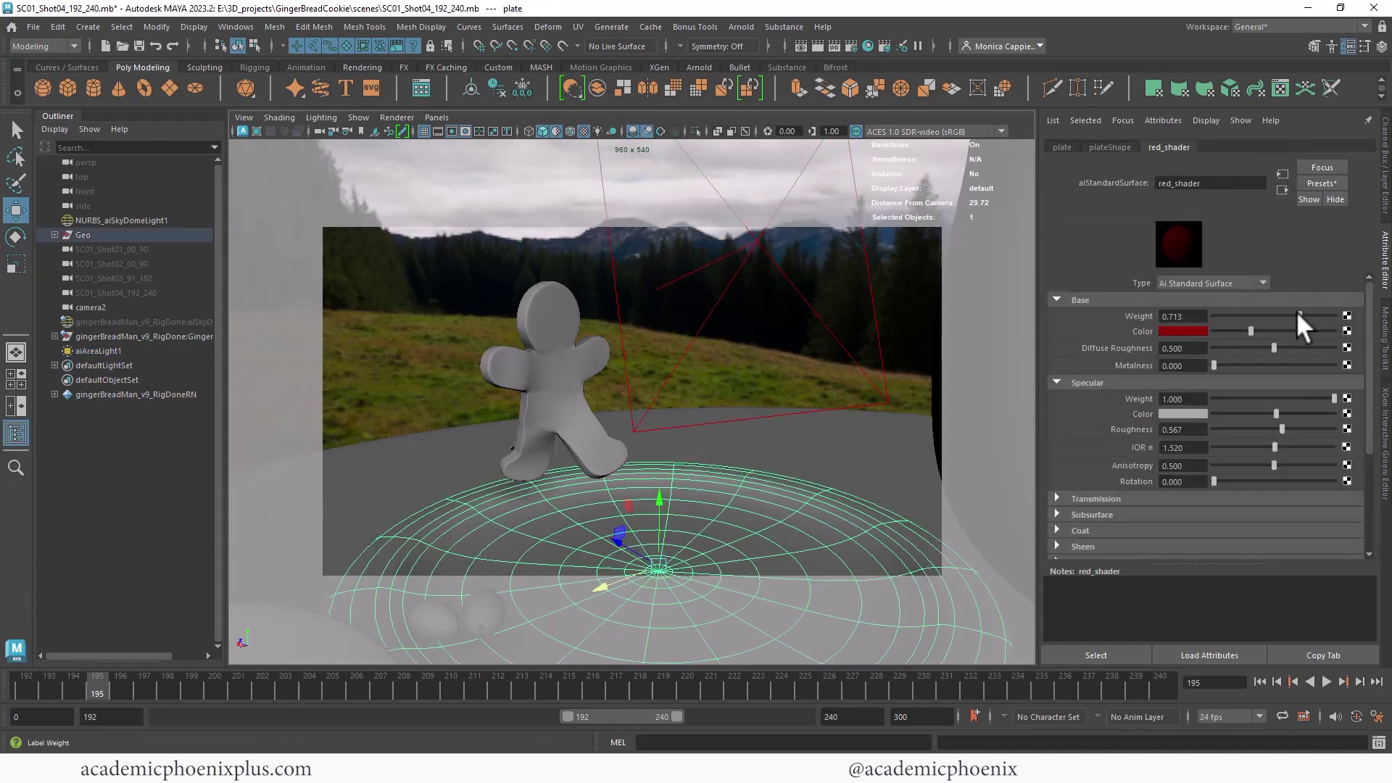
{"action": "left_click", "coordinate": [842, 451]}
{"action": "left_click_drag", "start_coordinate": [1302, 315], "coordinate": [1299, 314]}
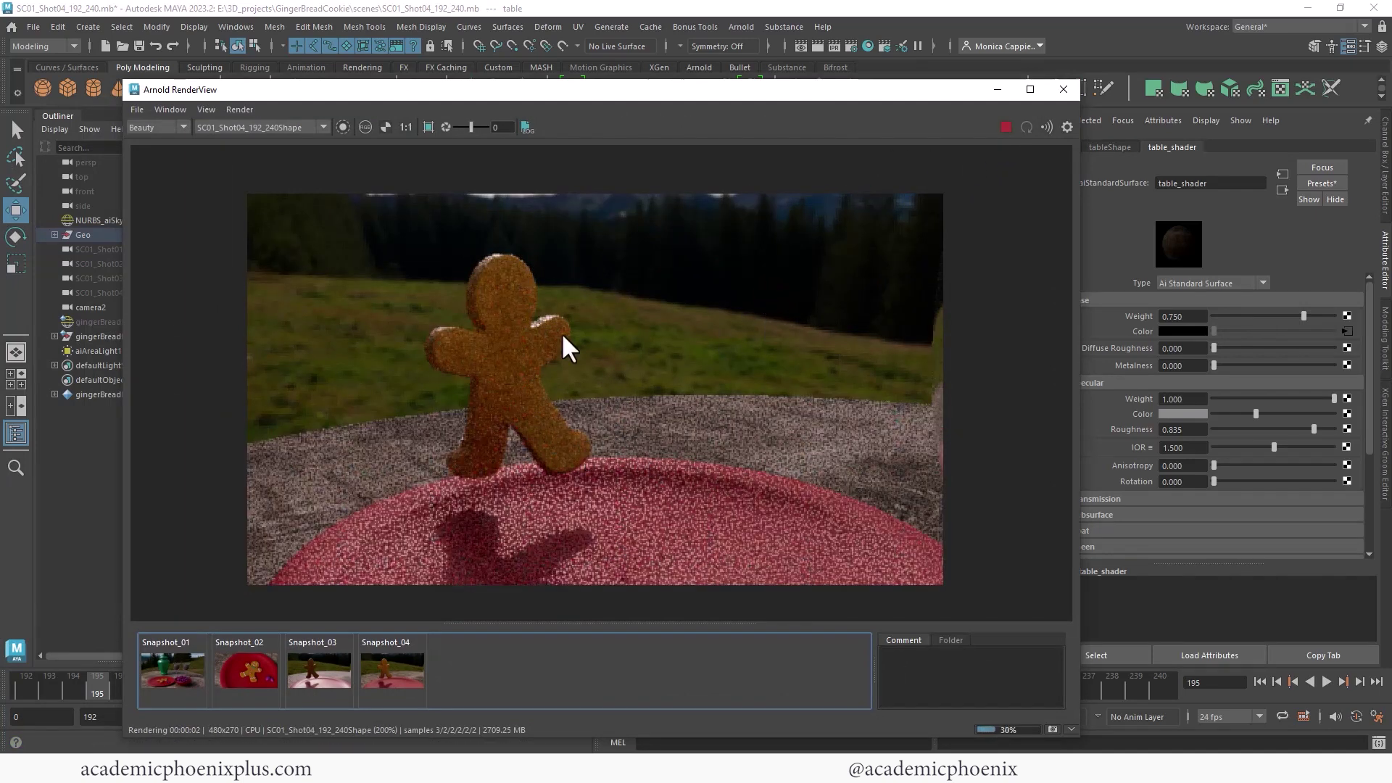
Step: View Snapshot_02 and Snapshot_04, and check the render's contrast through the single-channel displays
{"action": "left_click", "coordinate": [260, 679]}
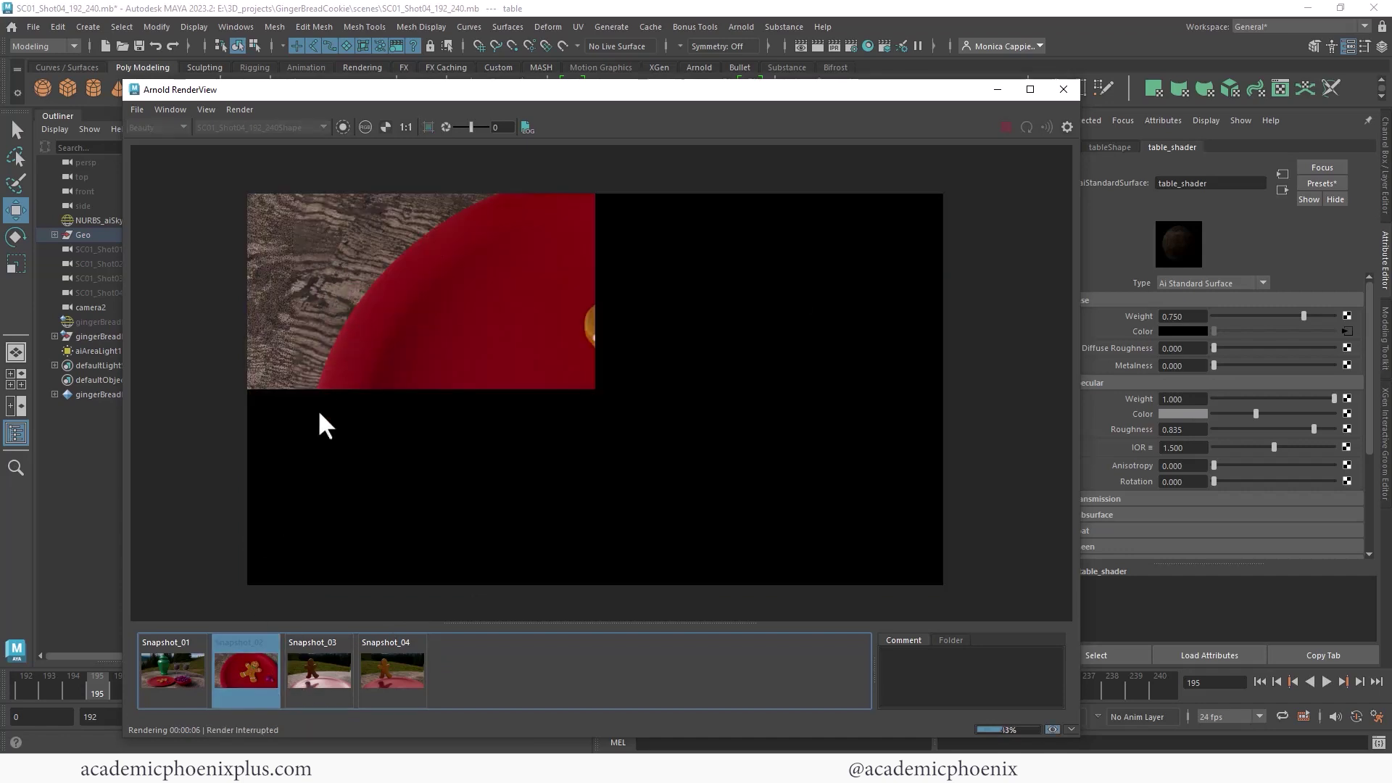
{"action": "left_click", "coordinate": [400, 671]}
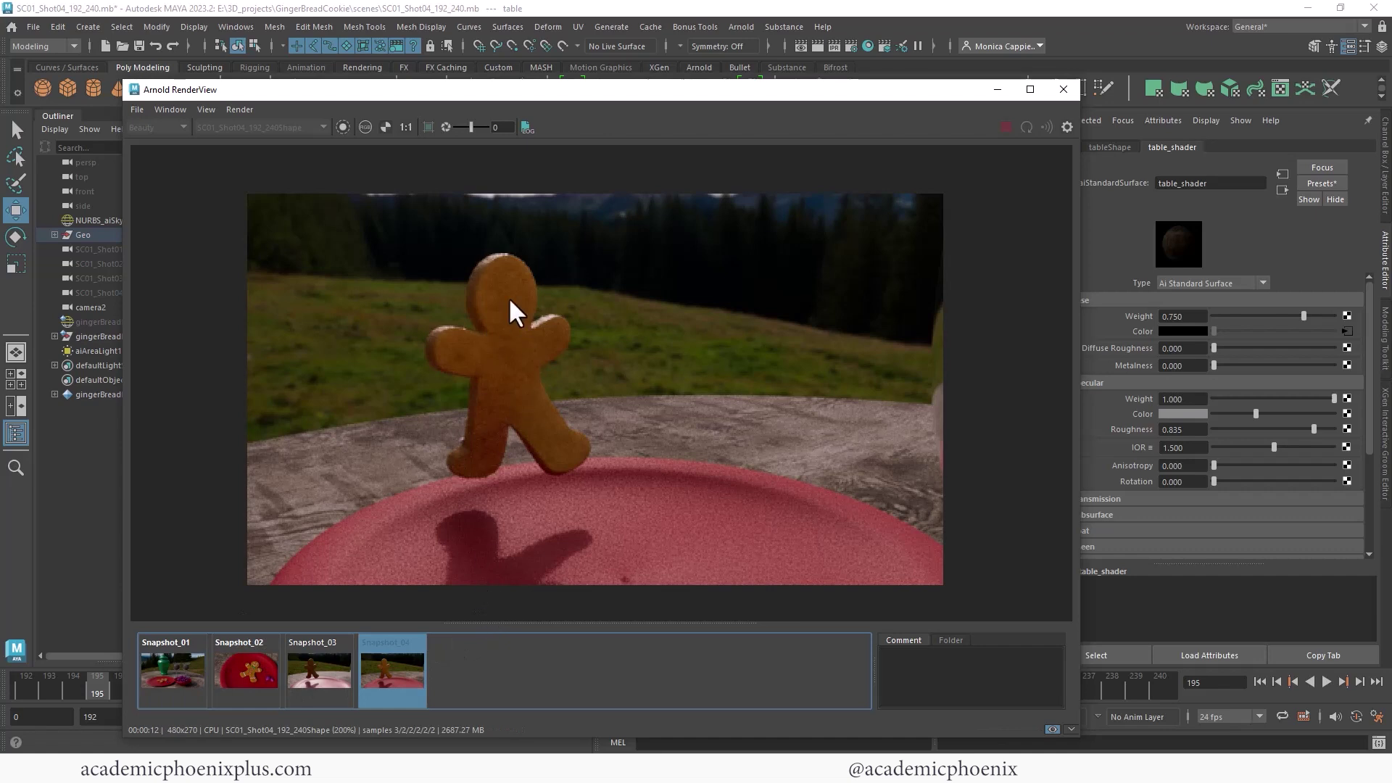
{"action": "left_click", "coordinate": [366, 126]}
{"action": "left_click", "coordinate": [367, 125]}
{"action": "left_click", "coordinate": [368, 128]}
{"action": "left_click", "coordinate": [366, 127]}
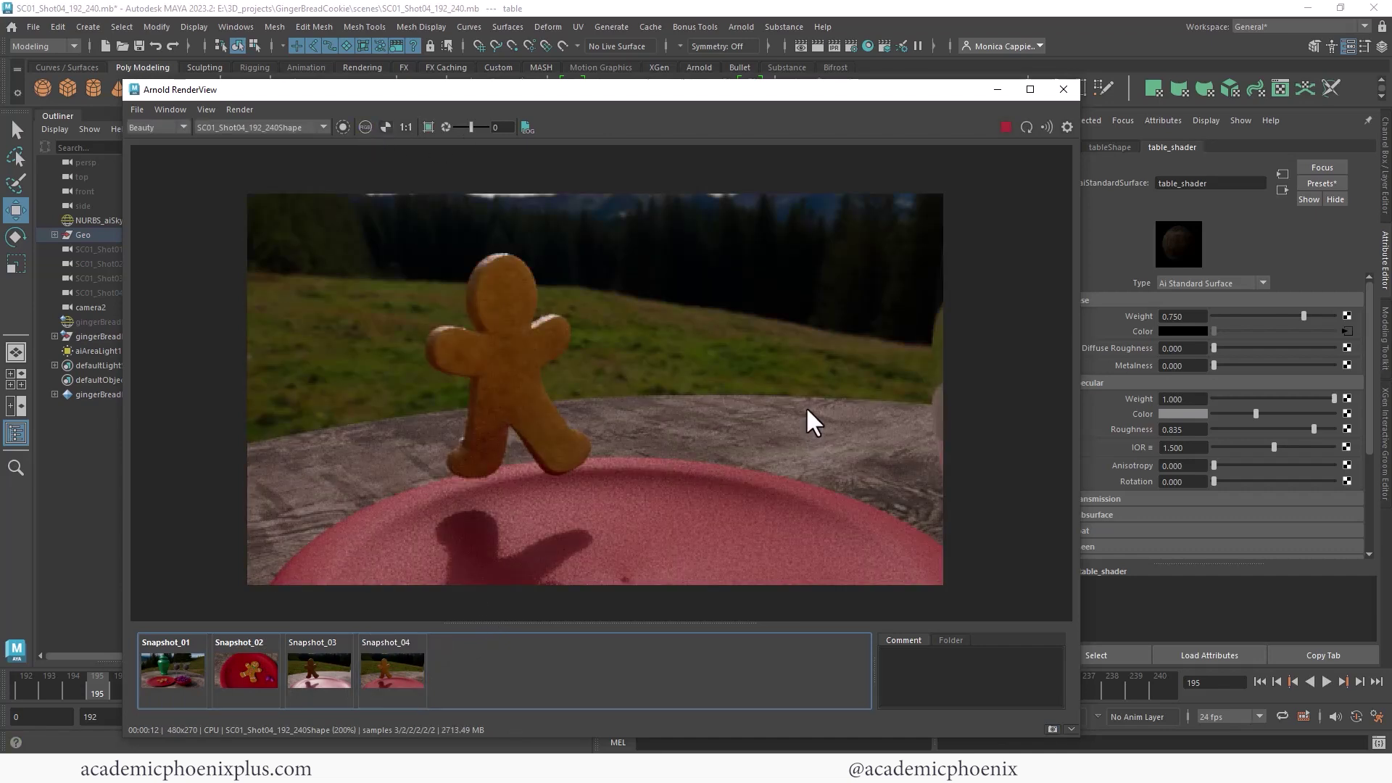
Step: Compare the current render of frame 195 with Snapshot_03
{"action": "left_click", "coordinate": [319, 657]}
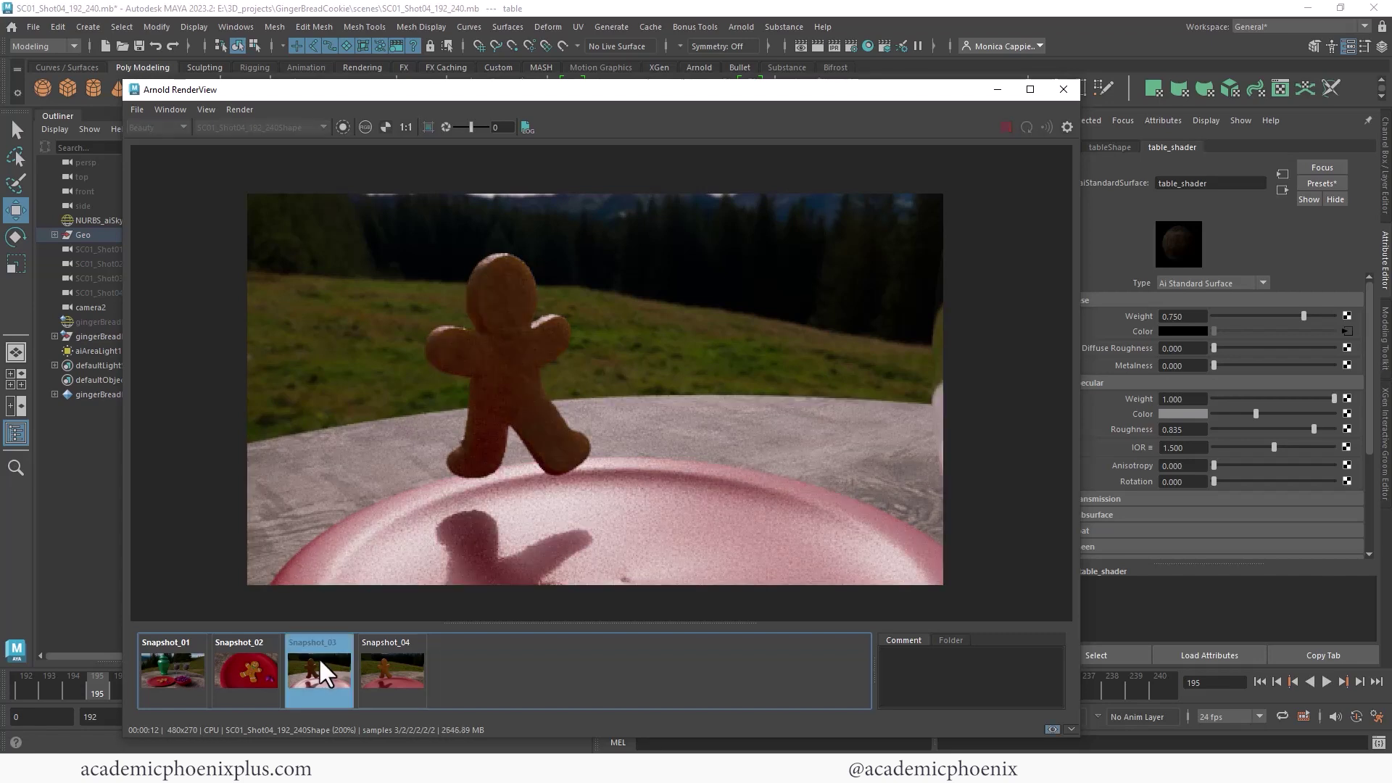
{"action": "left_click", "coordinate": [321, 655]}
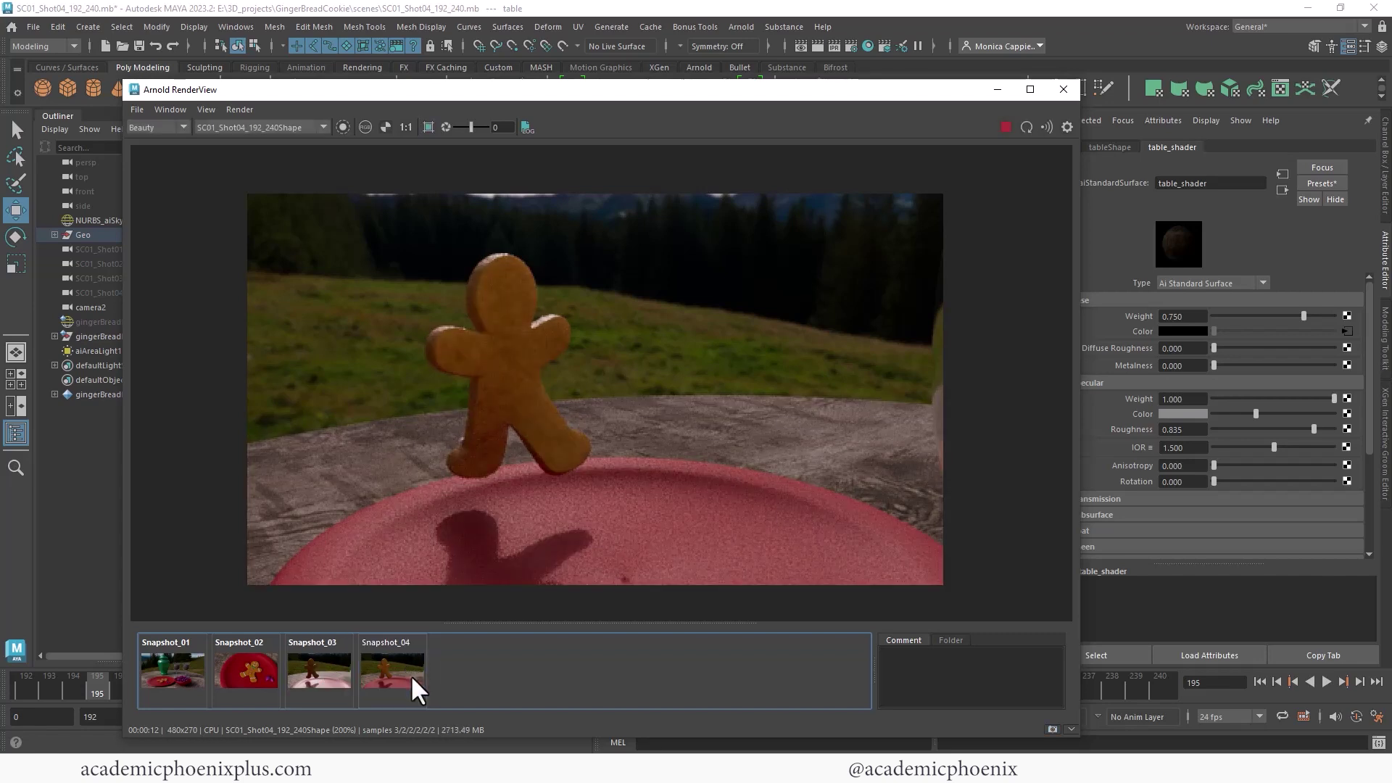
{"action": "left_click", "coordinate": [336, 668]}
{"action": "left_click", "coordinate": [333, 665]}
{"action": "left_click", "coordinate": [333, 663]}
{"action": "left_click", "coordinate": [329, 661]}
{"action": "left_click", "coordinate": [329, 660]}
{"action": "left_click", "coordinate": [329, 659]}
{"action": "left_click", "coordinate": [329, 659]}
{"action": "left_click", "coordinate": [330, 659]}
Step: Go to frame 227 and render it to check the lighting on the distant gingerbread man
{"action": "left_click", "coordinate": [998, 90]}
{"action": "left_click_drag", "start_coordinate": [97, 688], "coordinate": [848, 666]}
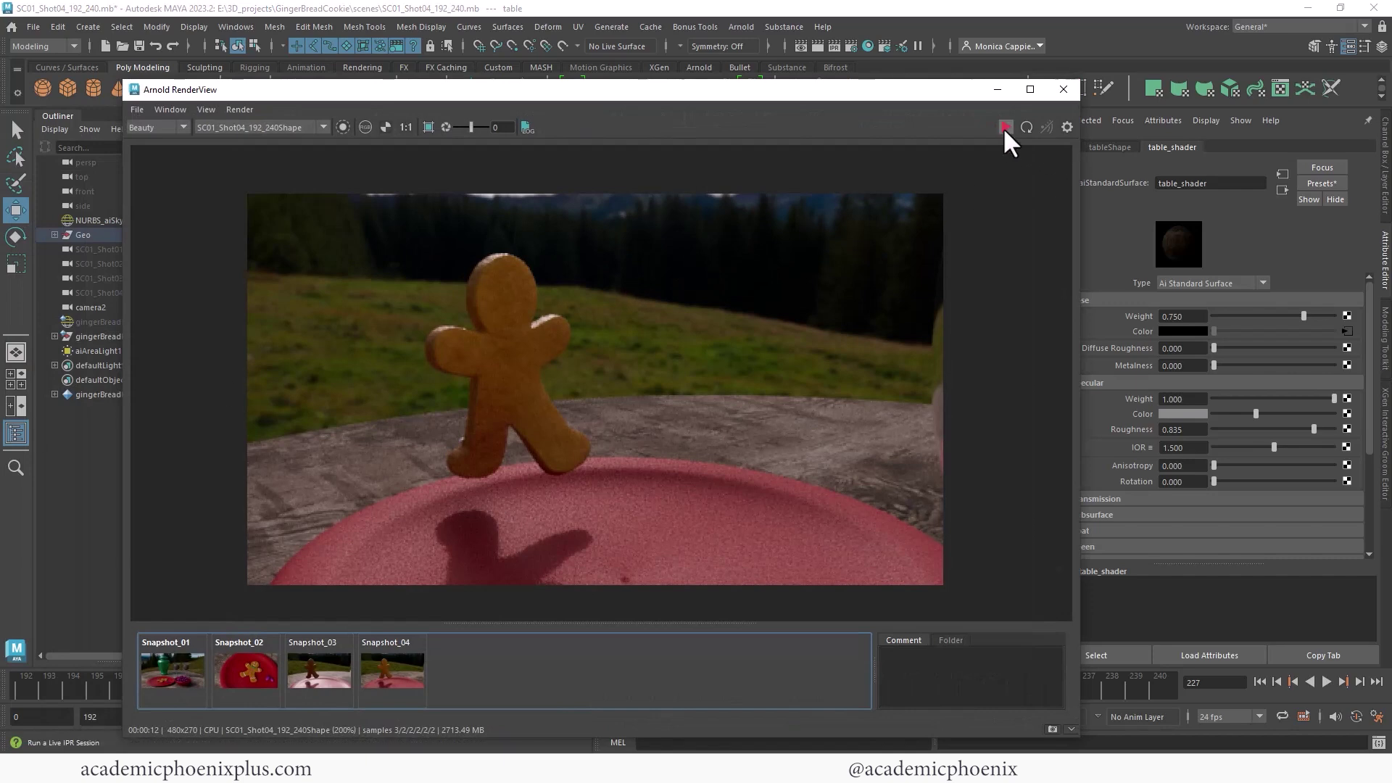
{"action": "left_click", "coordinate": [1005, 127]}
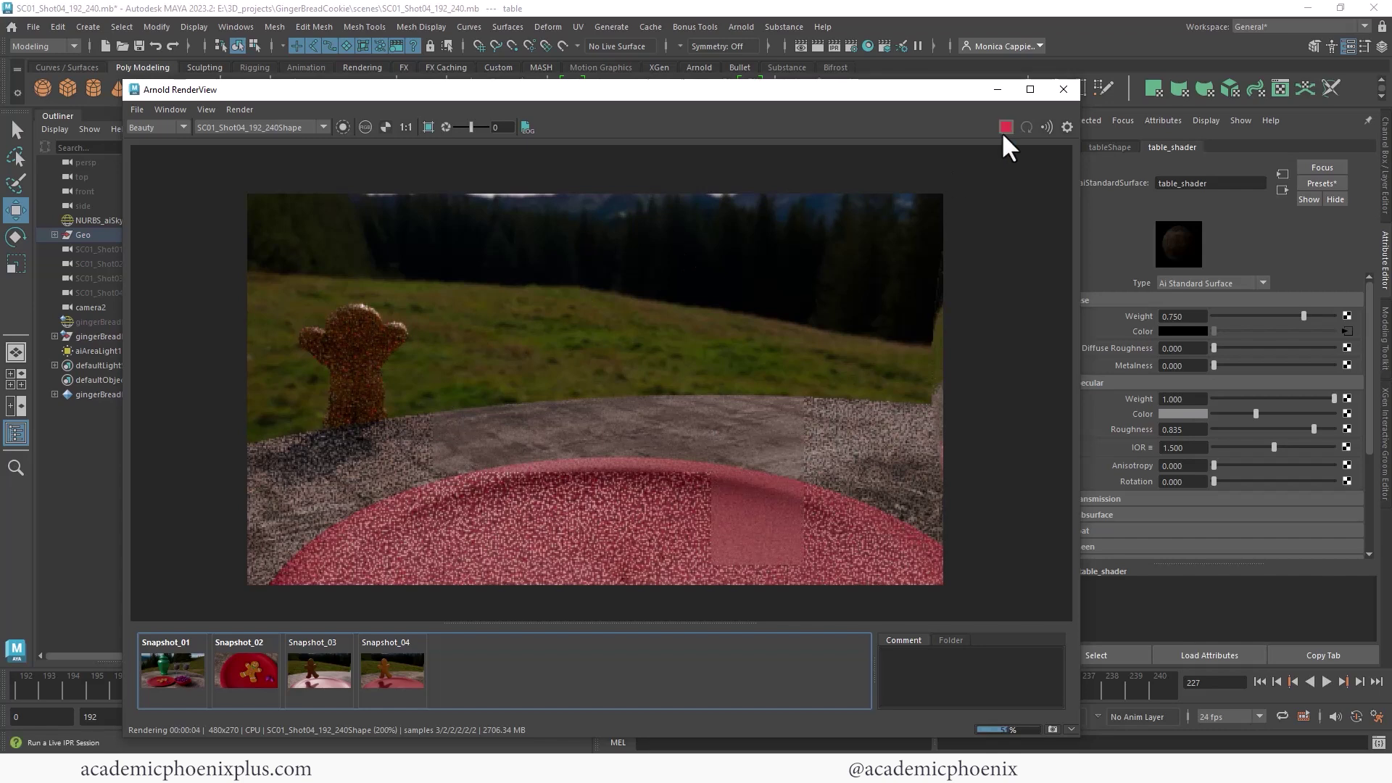
Step: Rotate aiAreaLight1 toward the gingerbread man's position at frame 227 and move it closer to him
{"action": "left_click", "coordinate": [997, 90]}
{"action": "left_click", "coordinate": [756, 237]}
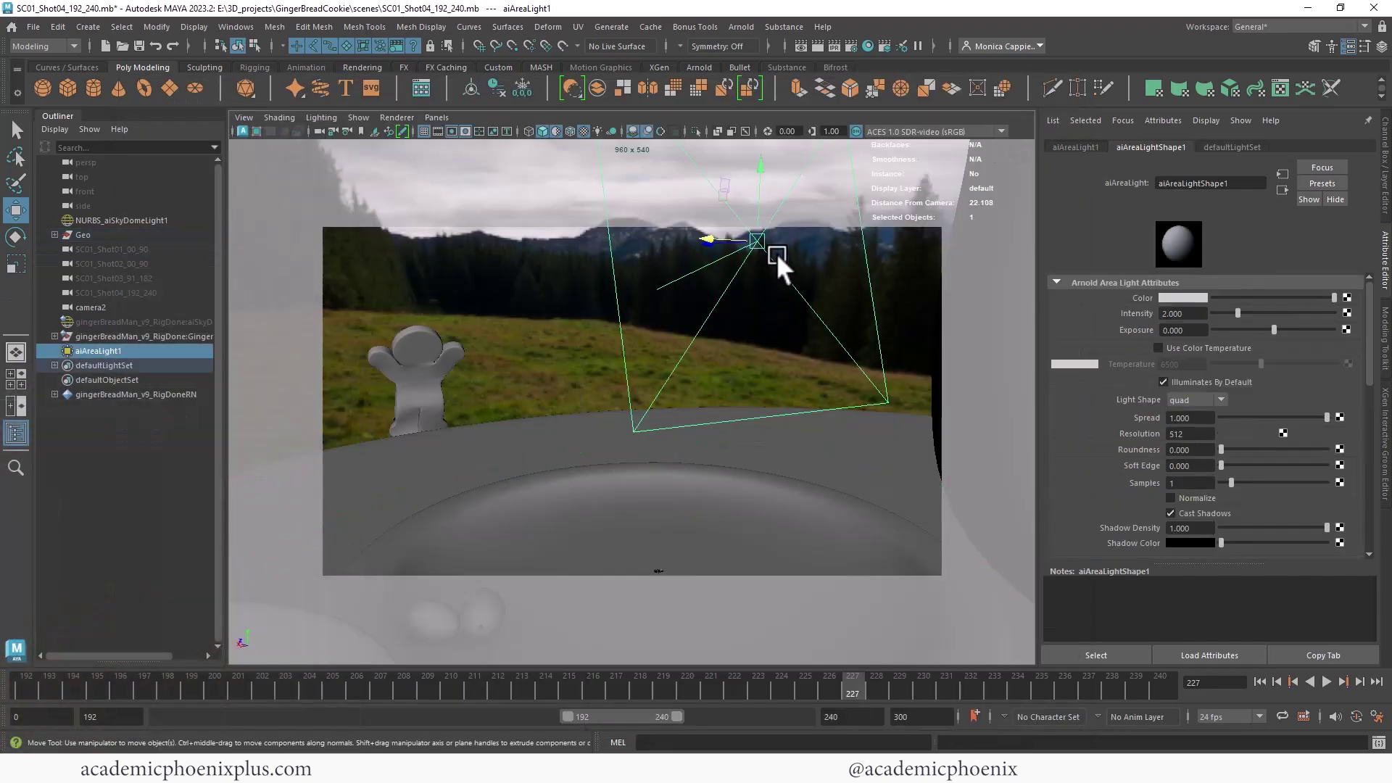
{"action": "key", "text": "e"}
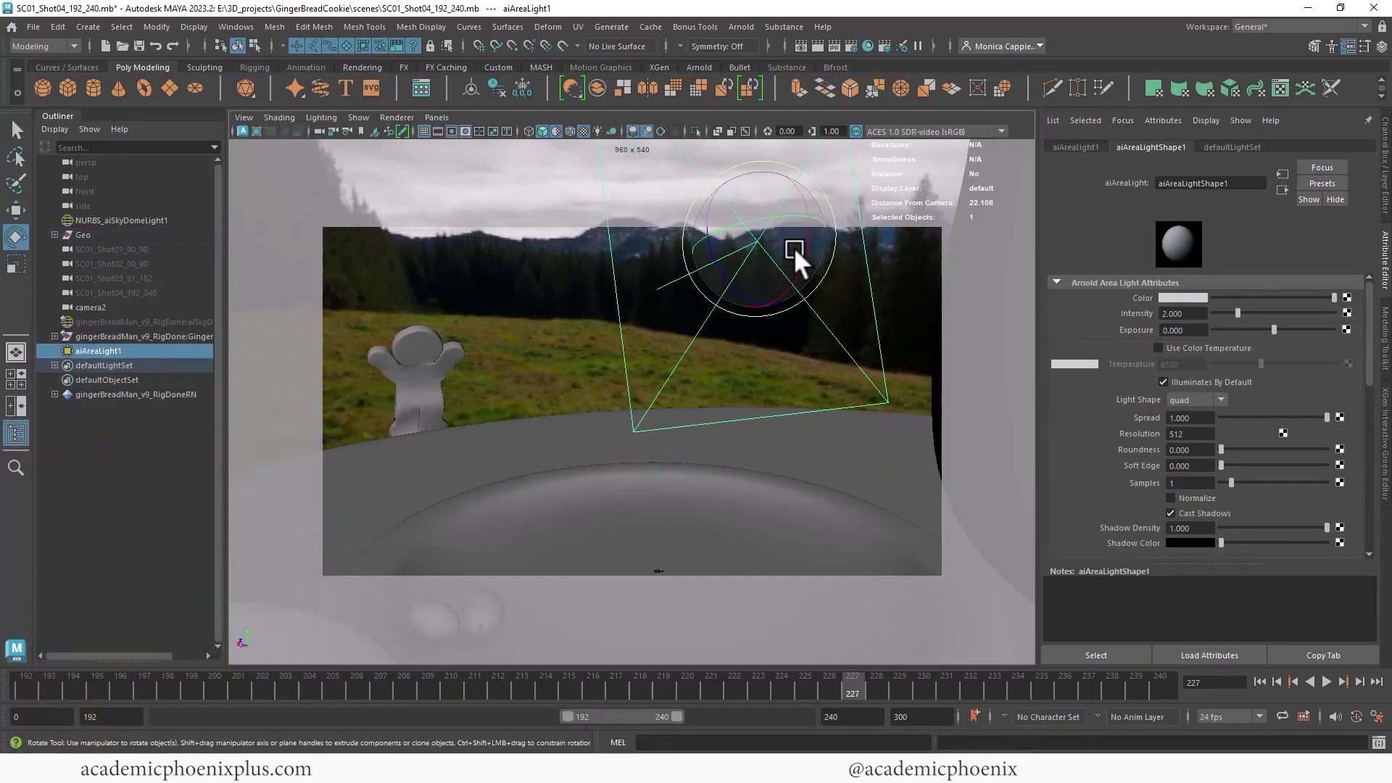
{"action": "left_click_drag", "start_coordinate": [798, 245], "coordinate": [646, 240]}
{"action": "key", "text": "w"}
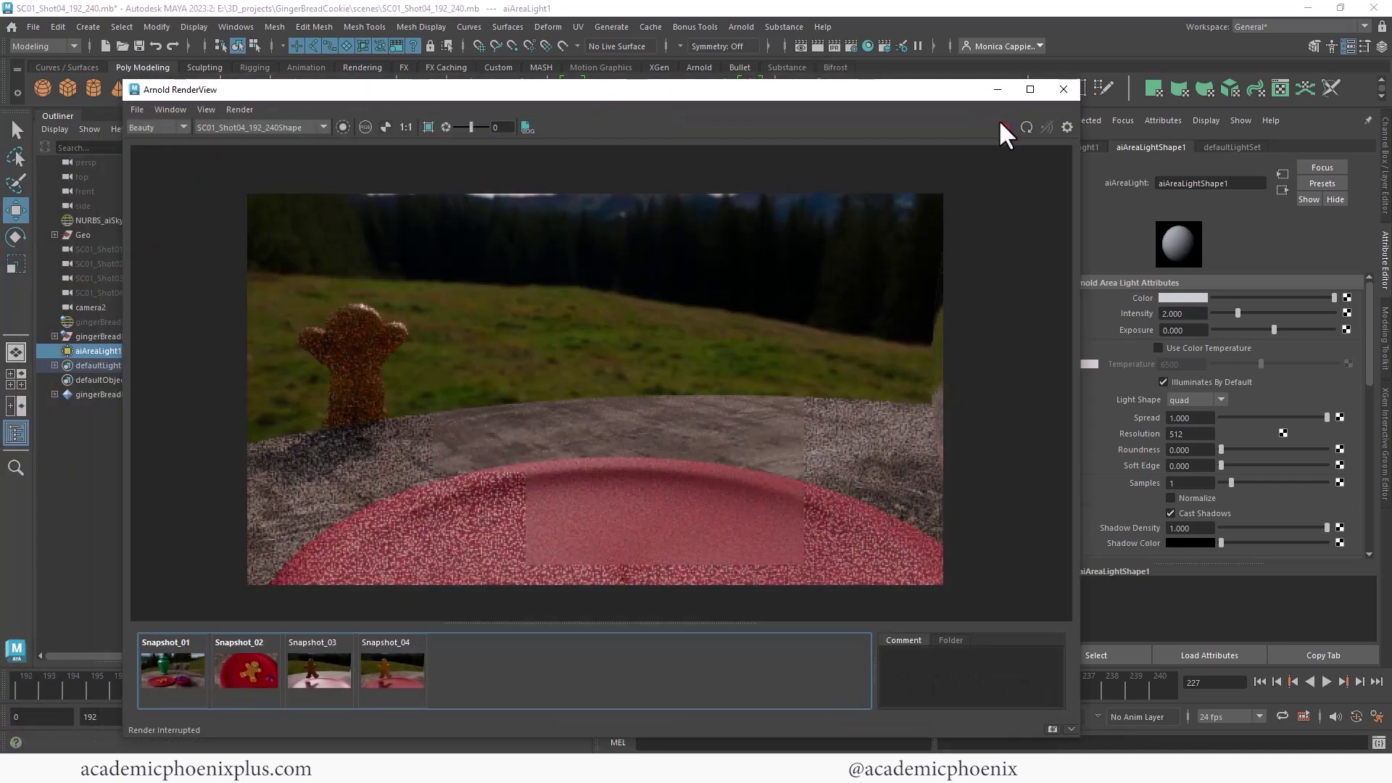
Step: Hide NURBS_aiSkyDomeLight1 and render frame 227 with only the area light
{"action": "left_click", "coordinate": [1006, 126]}
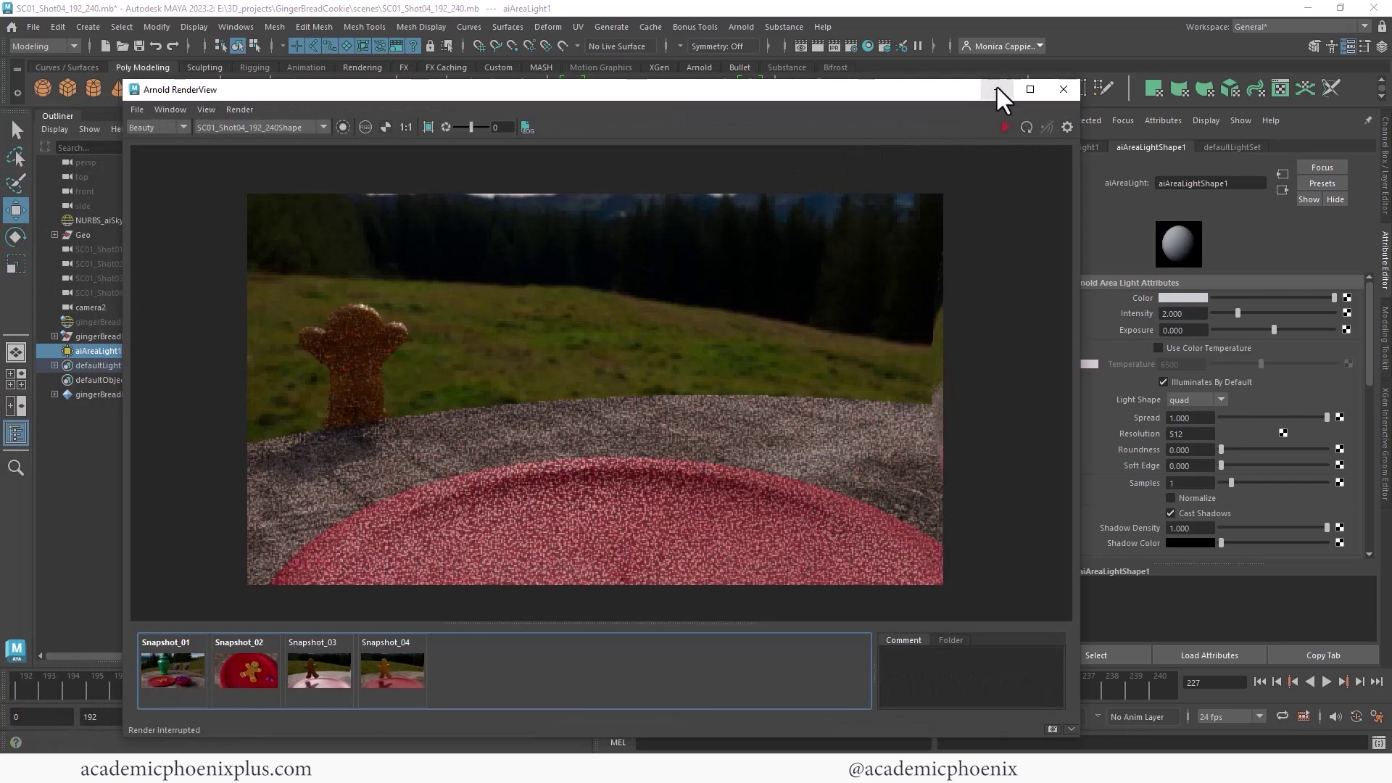
{"action": "left_click", "coordinate": [998, 89]}
{"action": "left_click", "coordinate": [126, 219]}
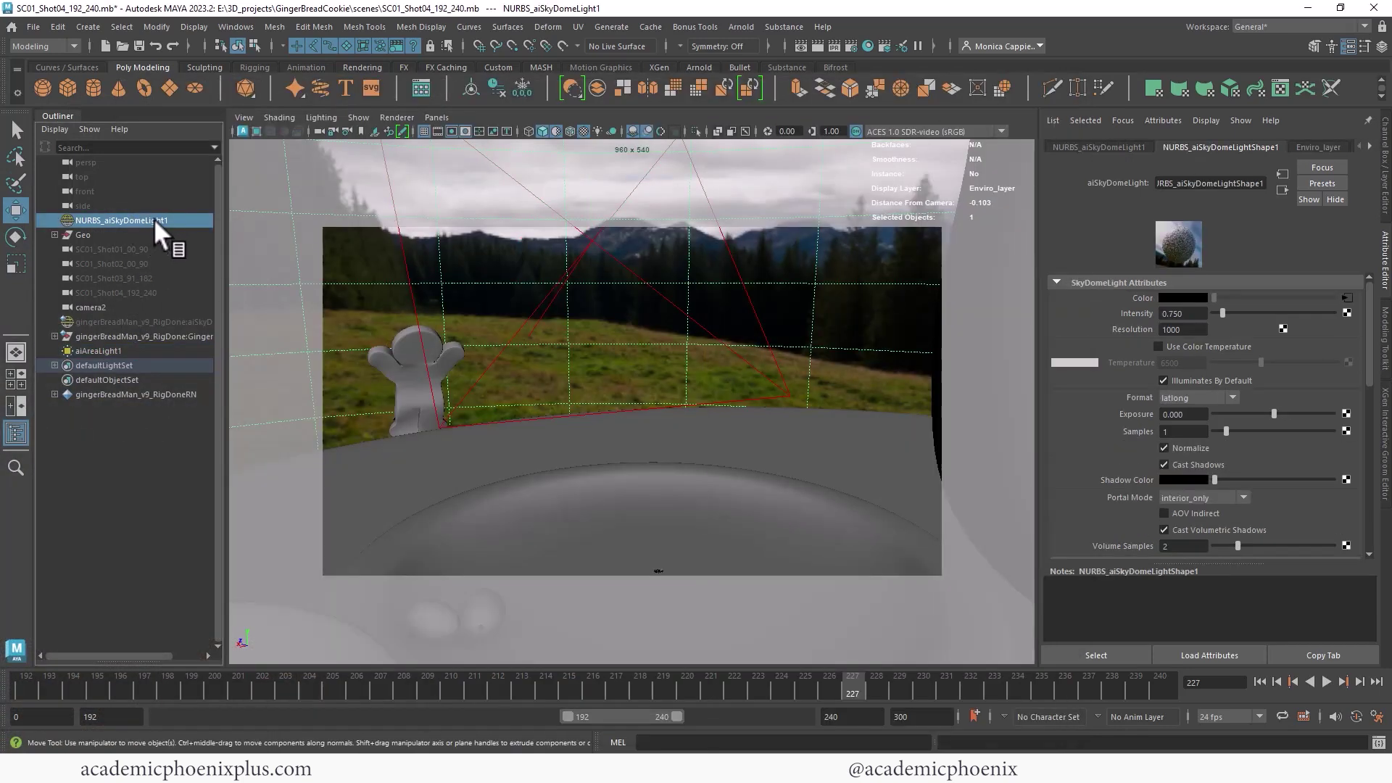
{"action": "key", "text": "ctrl+h"}
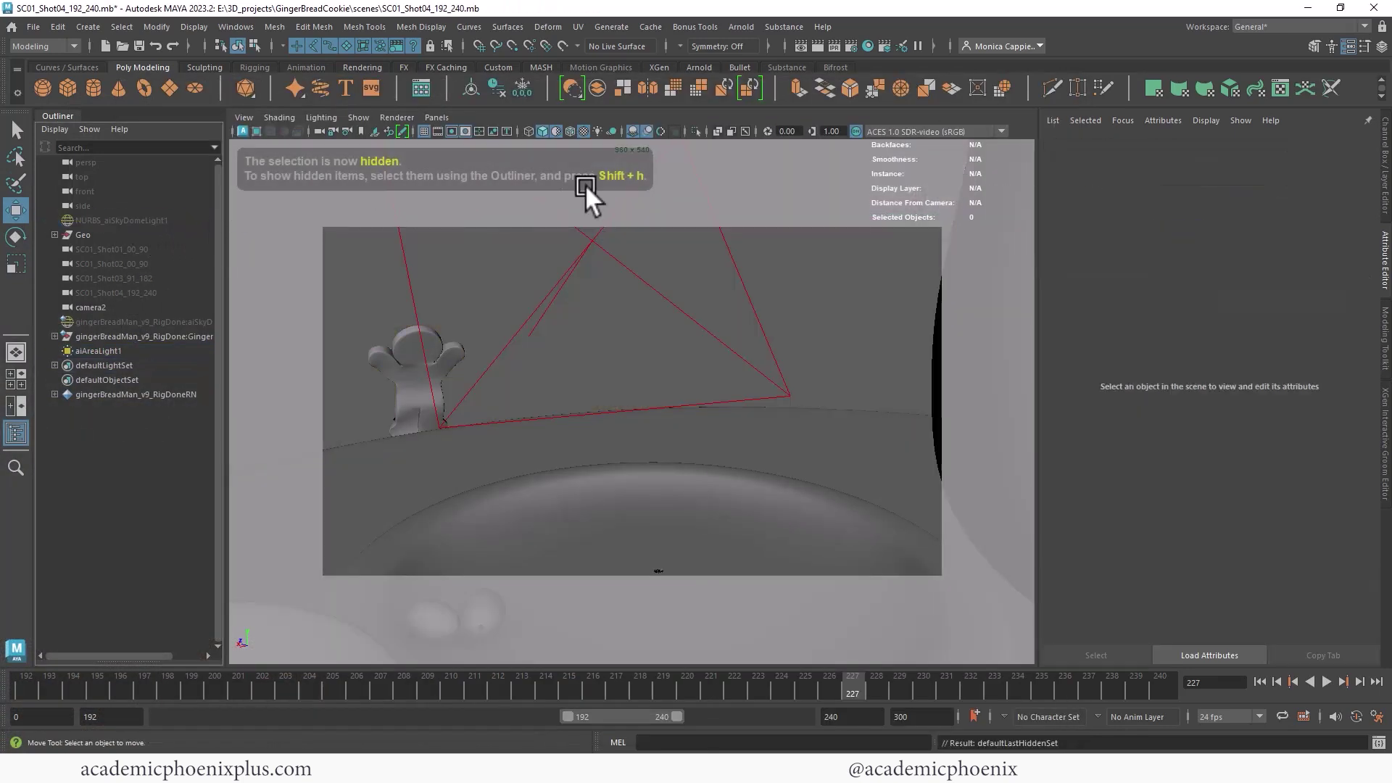
{"action": "left_click", "coordinate": [817, 46]}
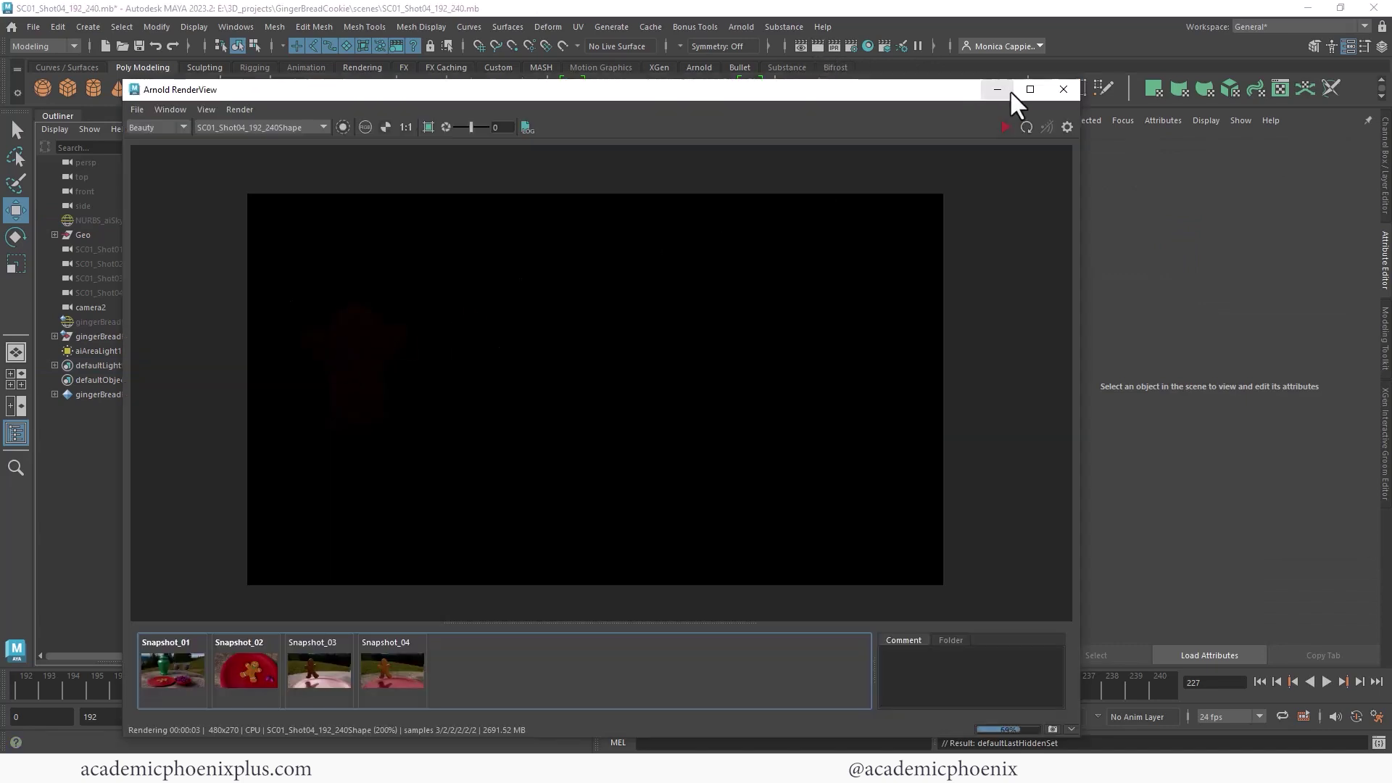
Step: Rotate aiAreaLight1, raise it above the gingerbread man and scale it uniformly to about 7.38
{"action": "left_click", "coordinate": [1007, 90]}
{"action": "left_click", "coordinate": [649, 290]}
{"action": "key", "text": "e"}
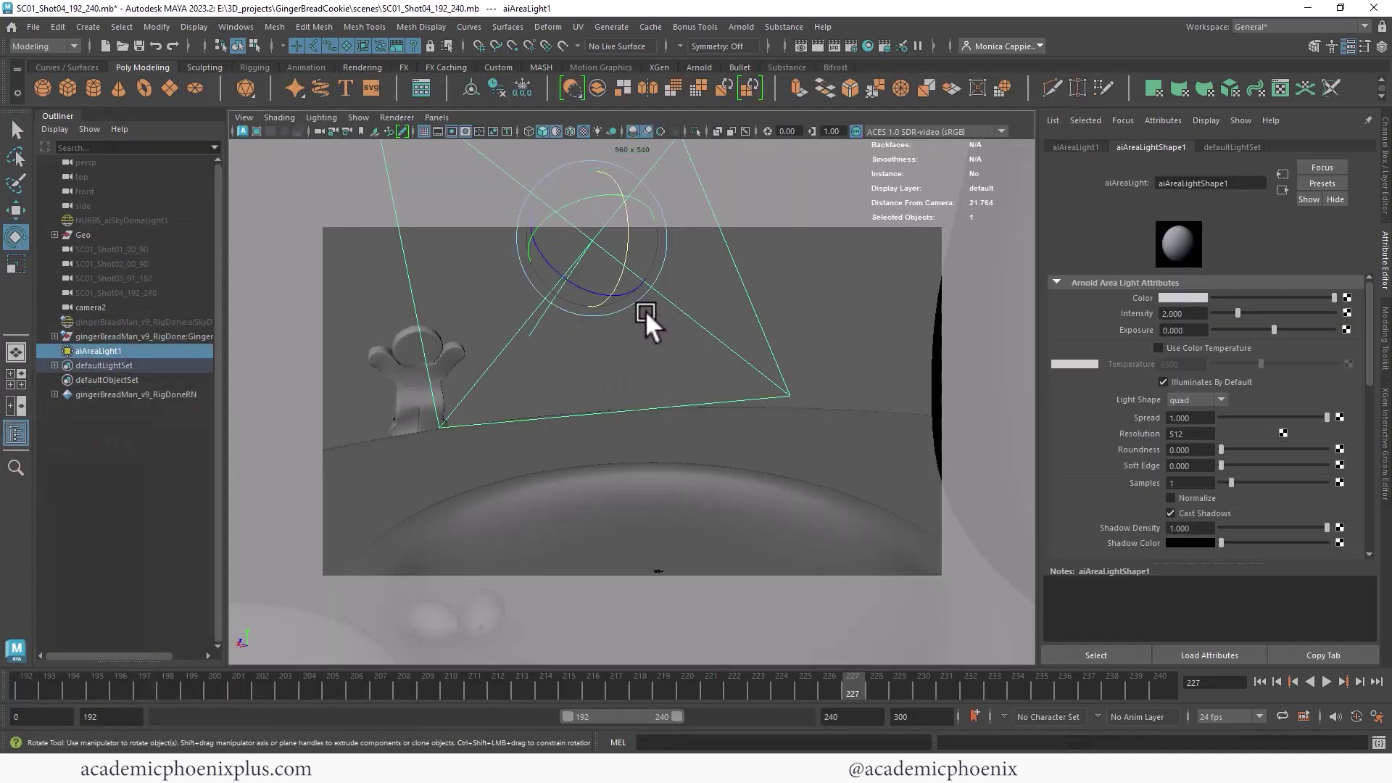
{"action": "left_click_drag", "start_coordinate": [609, 274], "coordinate": [940, 250]}
{"action": "key", "text": "w"}
{"action": "key", "text": "e"}
{"action": "key", "text": "r"}
{"action": "key", "text": "w"}
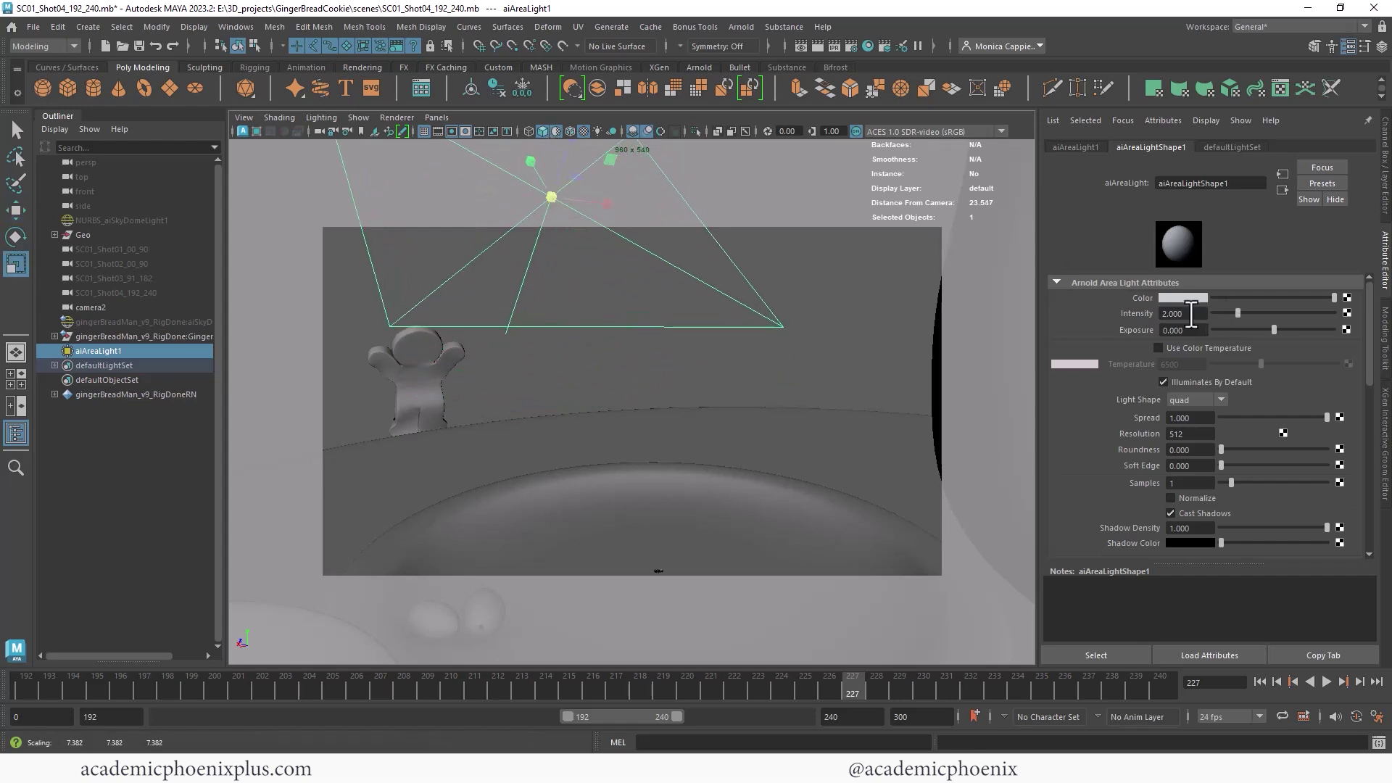
Step: Set the intensity of aiAreaLight1 to 3 and render frame 227 with the area light alone
{"action": "double_click", "coordinate": [1181, 313]}
{"action": "type", "text": "3"}
{"action": "key", "text": "Return"}
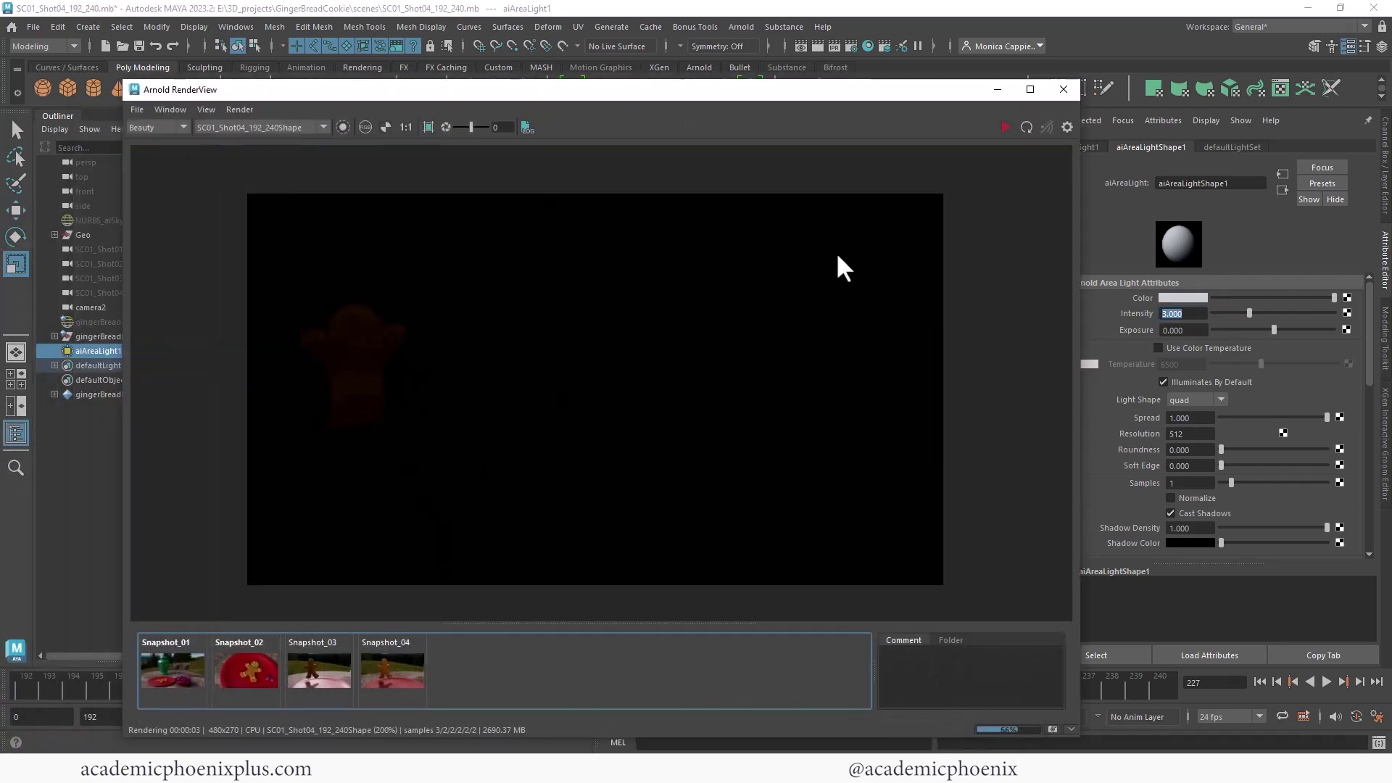
Step: Unhide NURBS_aiSkyDomeLight1 and render frame 227 with both lights
{"action": "left_click_drag", "start_coordinate": [663, 89], "coordinate": [899, 100]}
{"action": "left_click", "coordinate": [119, 220]}
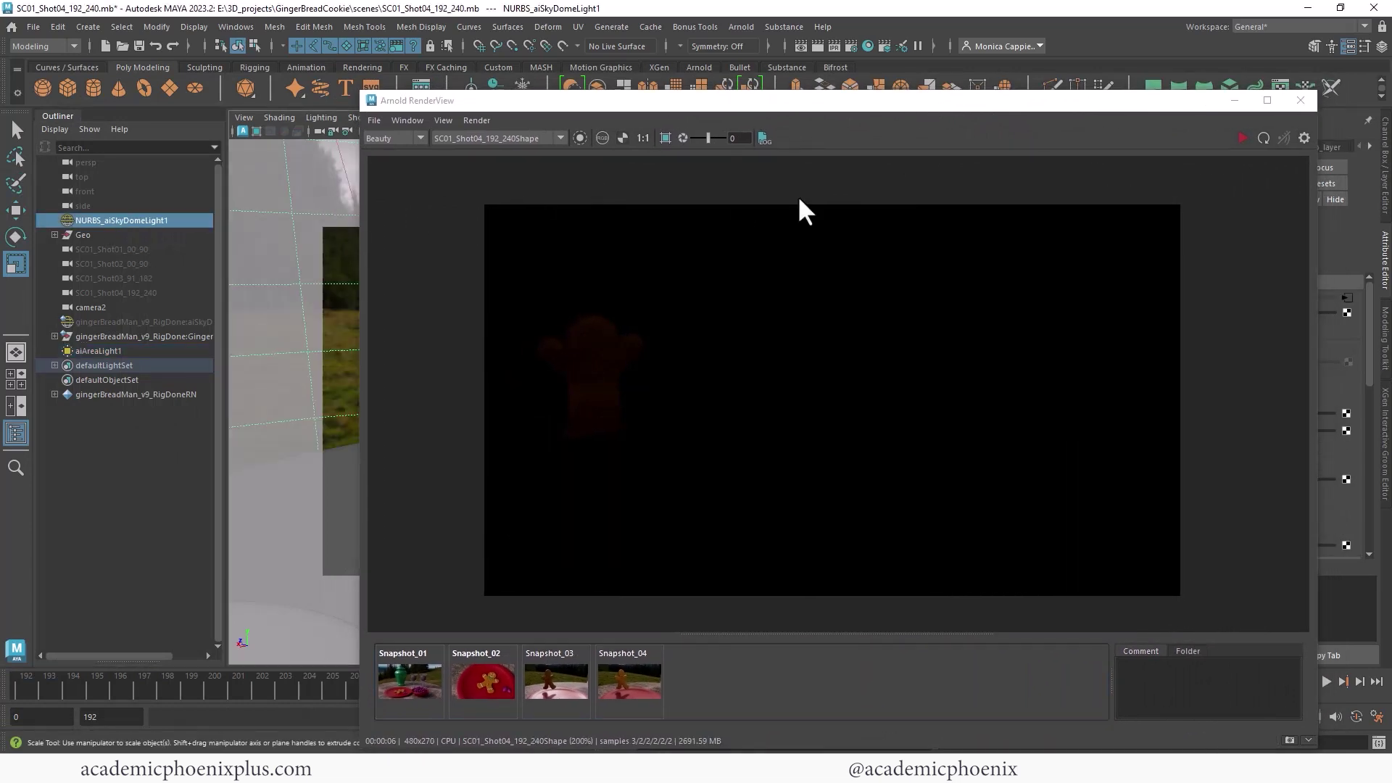
{"action": "left_click", "coordinate": [1243, 138]}
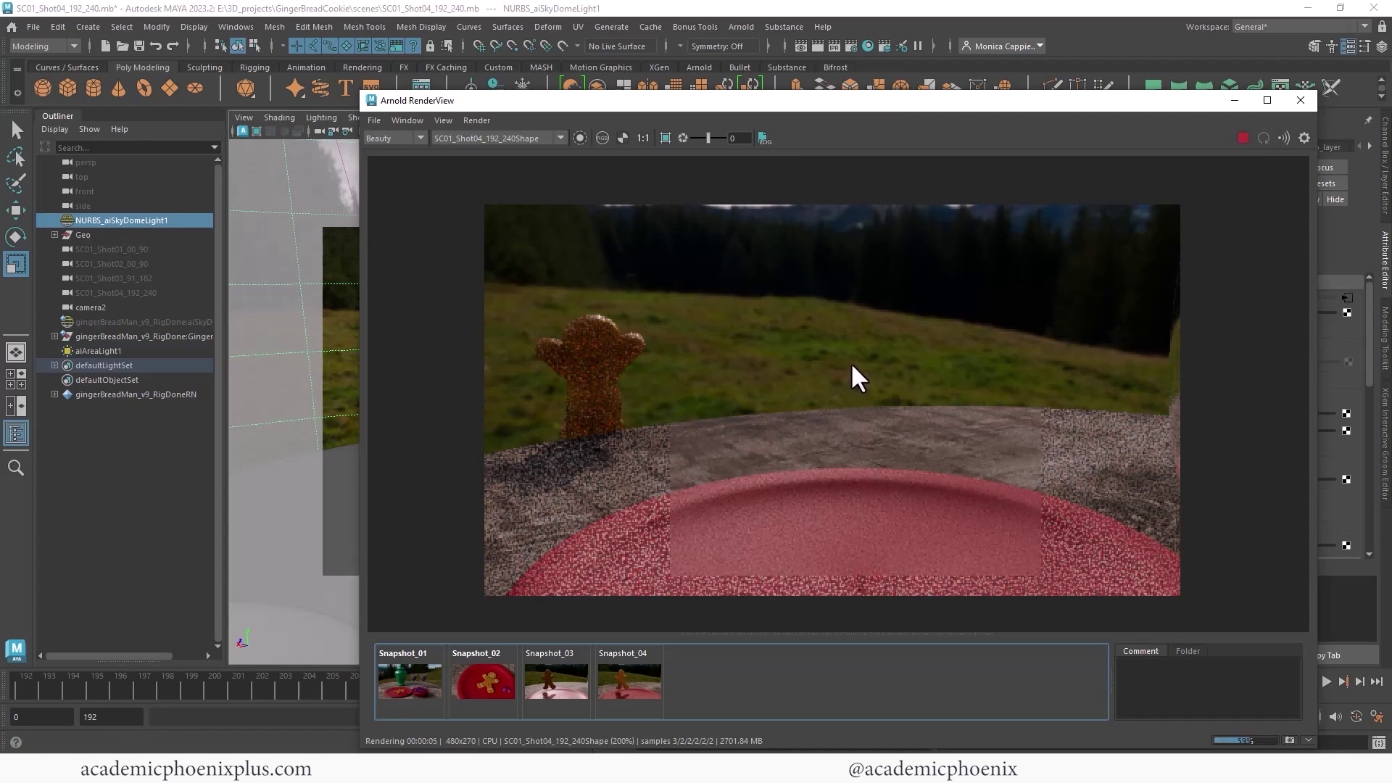
{"action": "left_click", "coordinate": [1242, 137]}
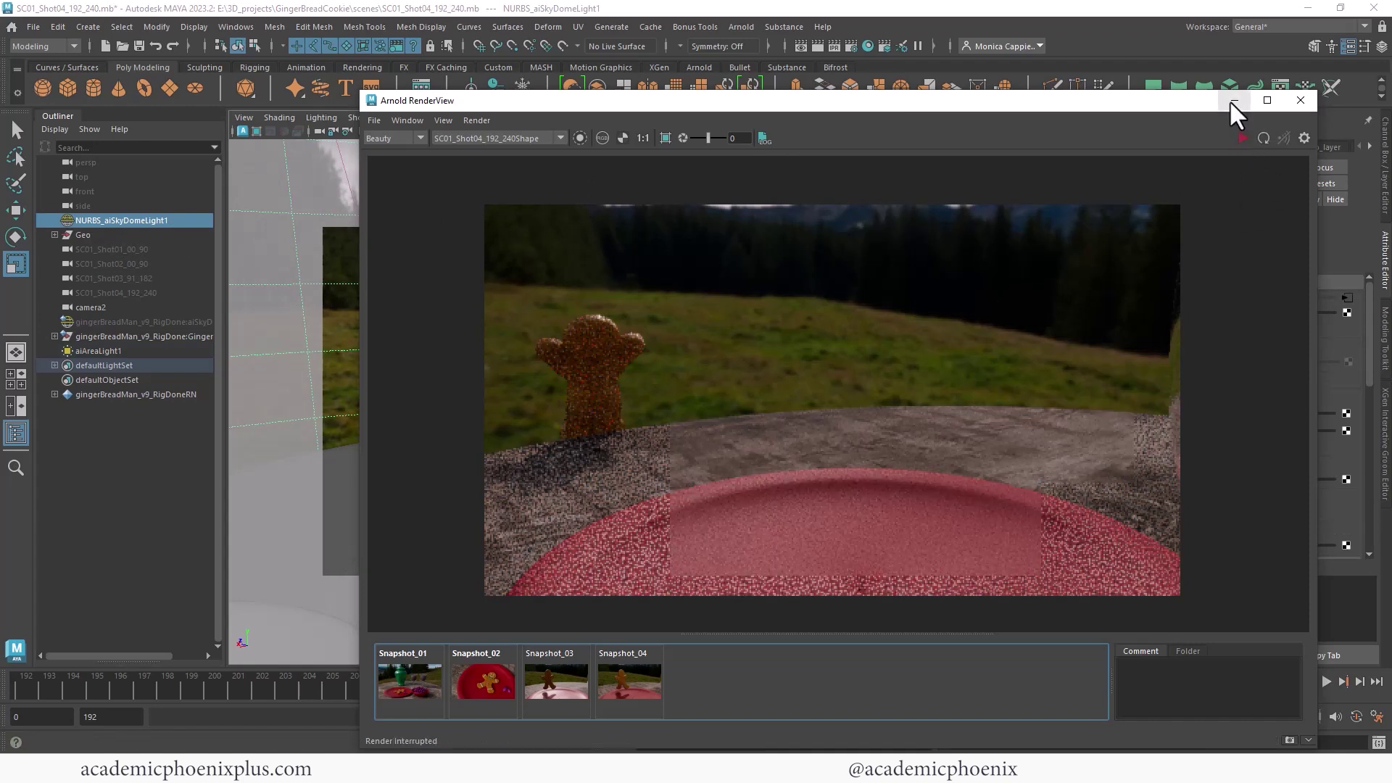
Step: On the plate's red_shader, set the base weight to 0.787 and specular roughness to 0.659, and darken the specular color
{"action": "left_click", "coordinate": [1235, 100]}
{"action": "left_click", "coordinate": [682, 503]}
{"action": "left_click", "coordinate": [1175, 145]}
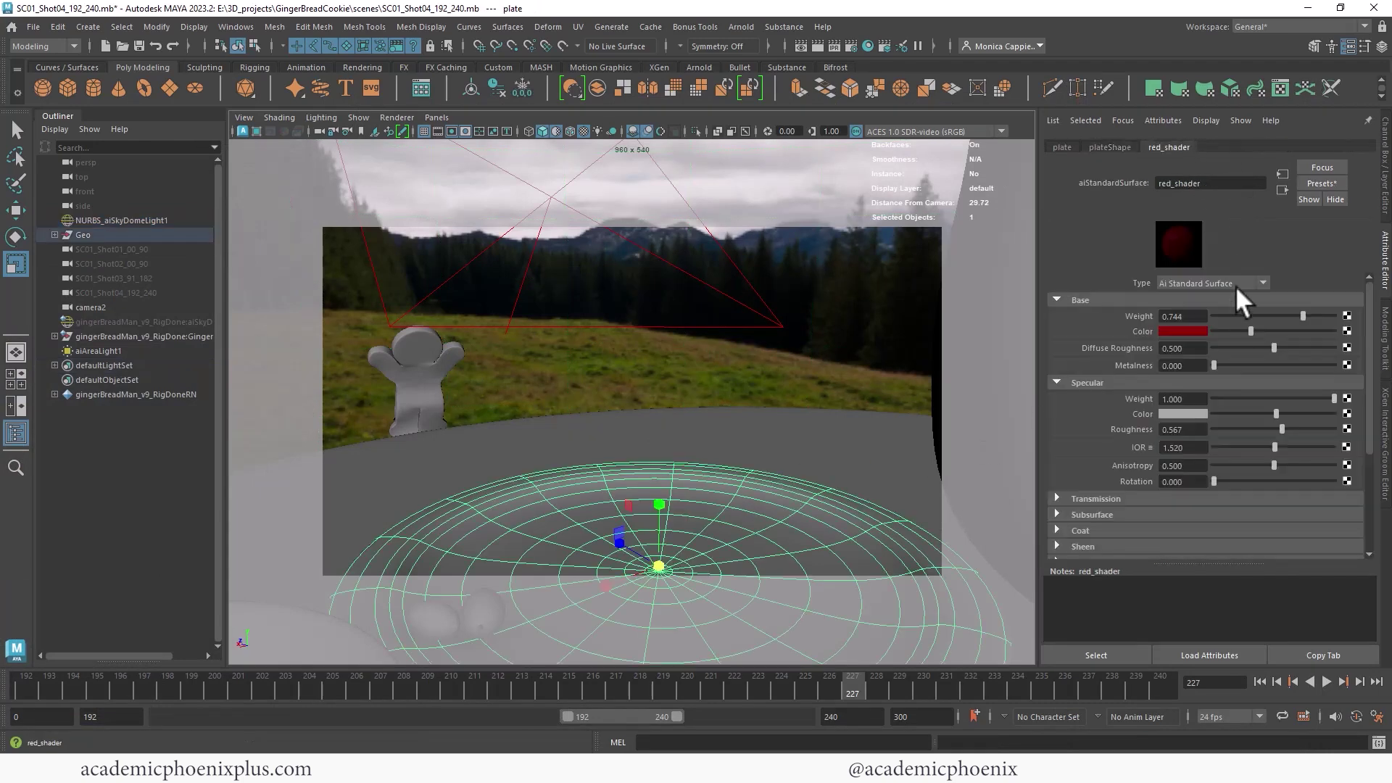
{"action": "mouse_move", "coordinate": [1278, 411]}
{"action": "left_mouse_down"}
{"action": "mouse_move", "coordinate": [1263, 411]}
{"action": "mouse_move", "coordinate": [1291, 428]}
{"action": "left_mouse_up"}
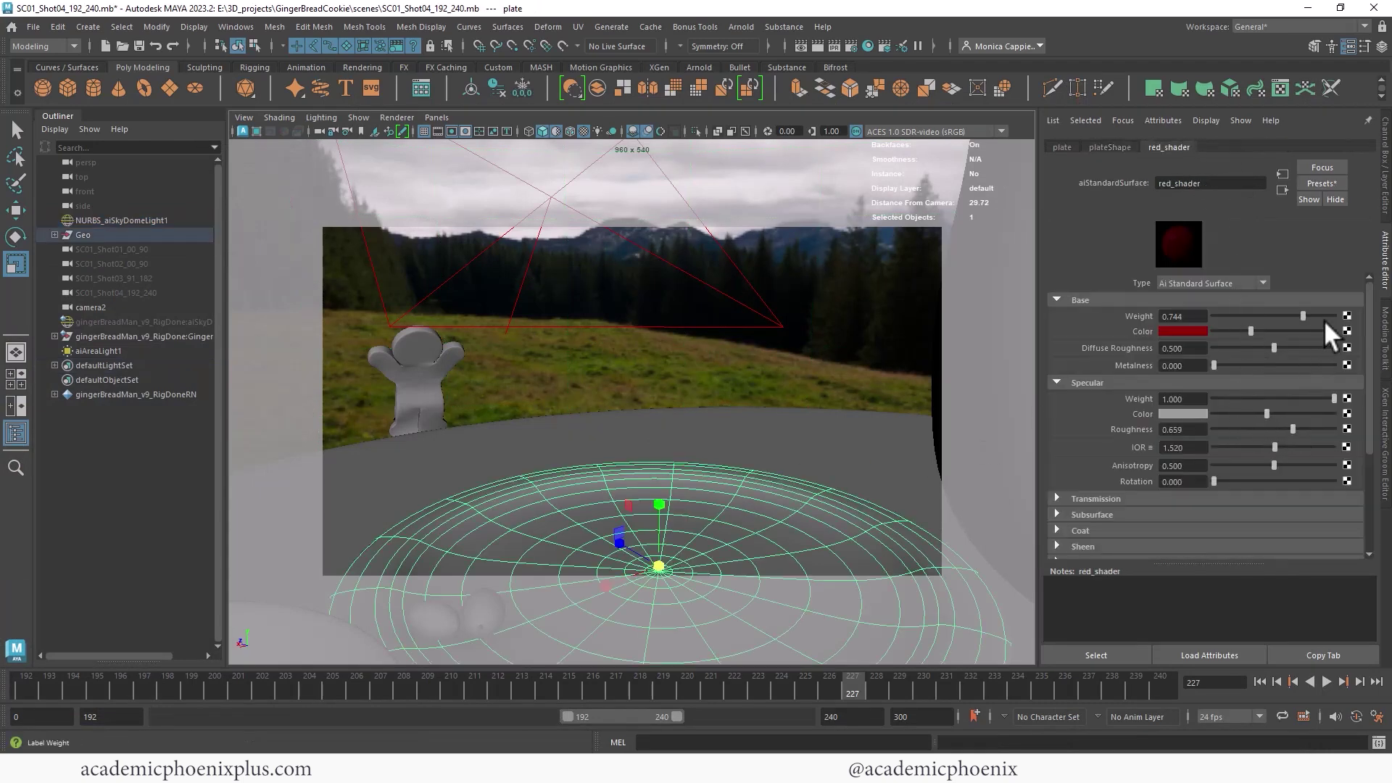
{"action": "left_click", "coordinate": [1254, 411]}
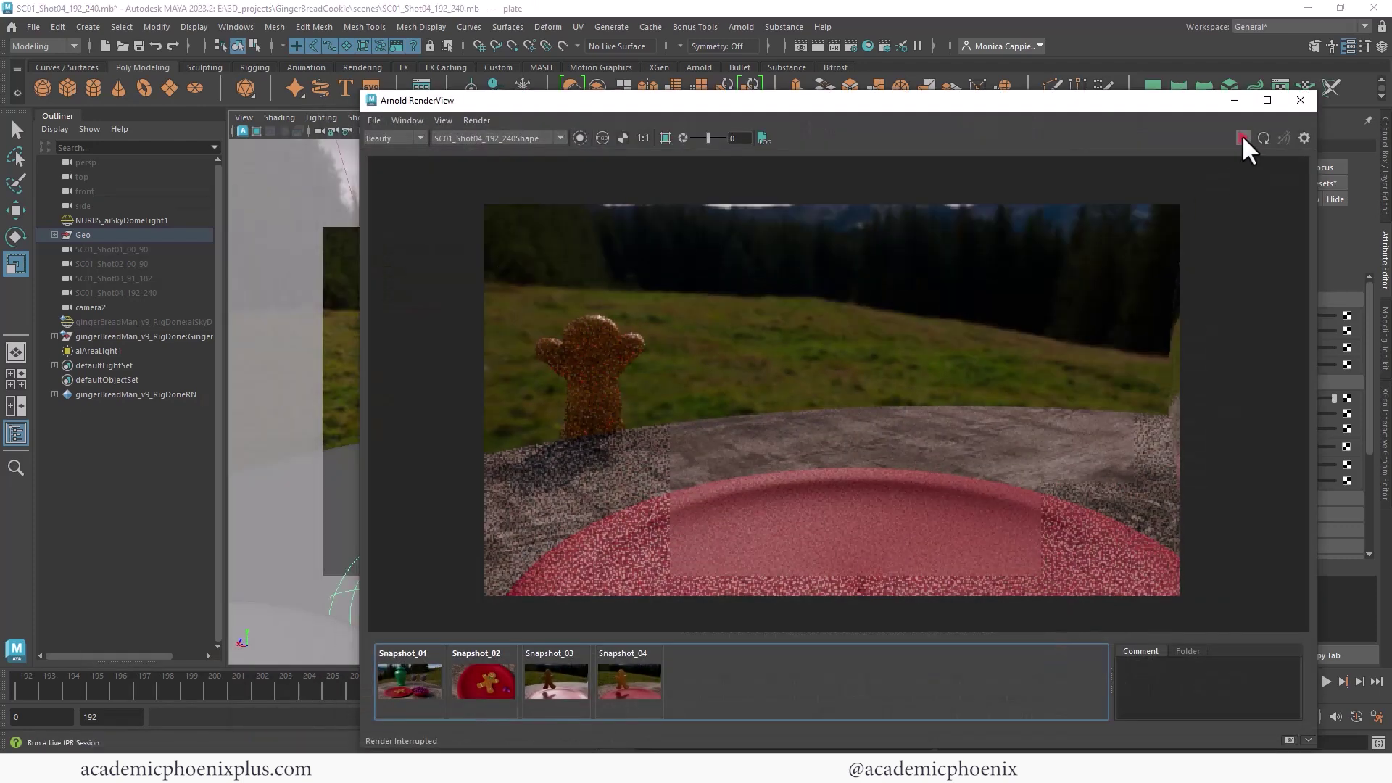
Step: Start a live render of frame 227 and lower the plate shader's specular weight to 0.5
{"action": "left_click", "coordinate": [1244, 137]}
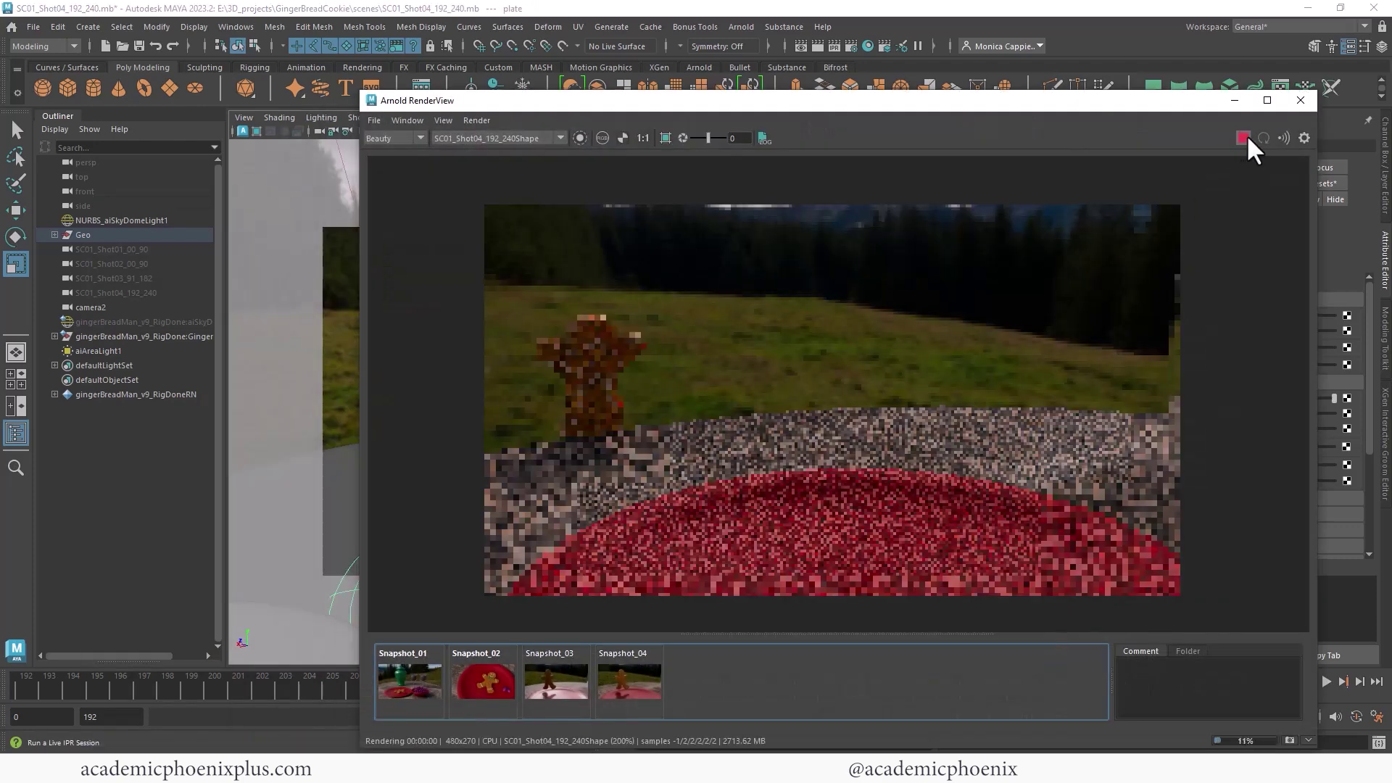
{"action": "left_click", "coordinate": [486, 675]}
{"action": "left_click", "coordinate": [487, 675]}
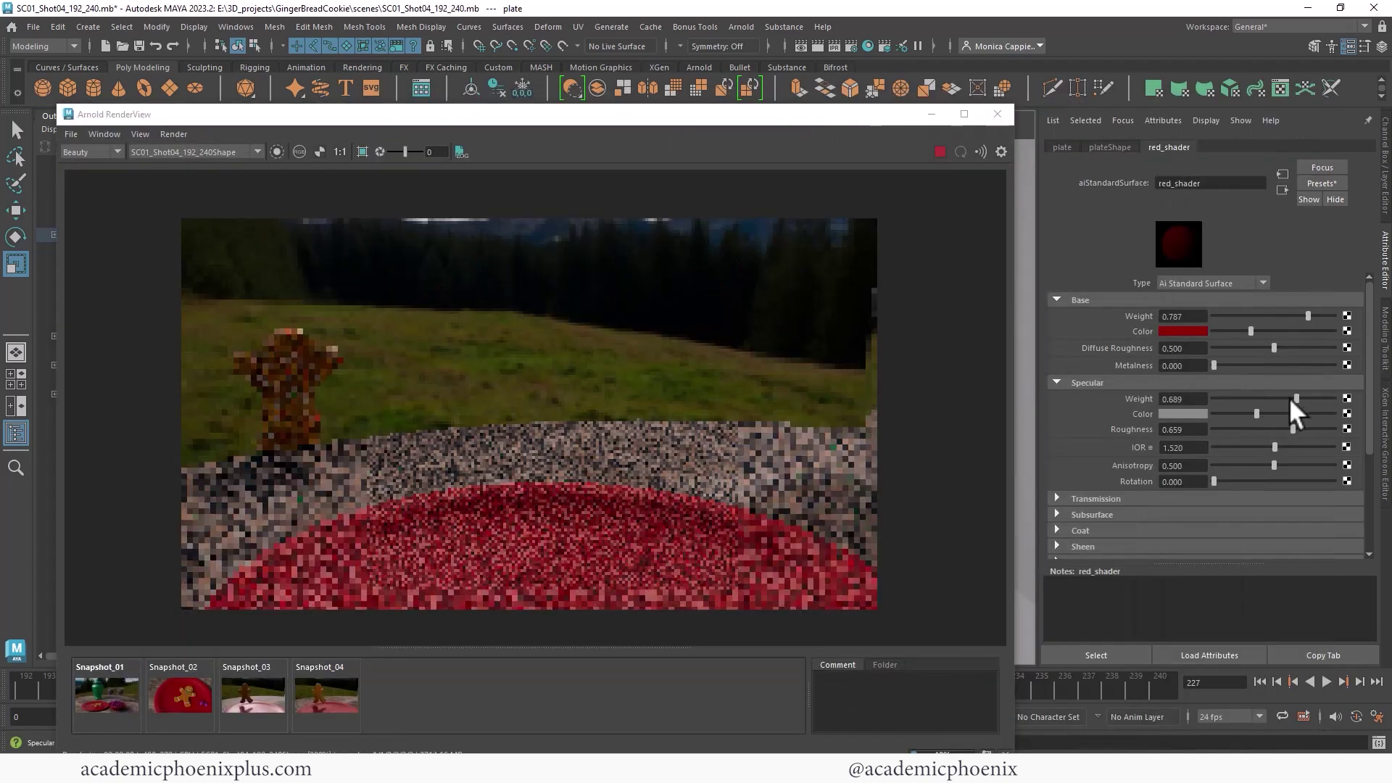
{"action": "left_click_drag", "start_coordinate": [1287, 397], "coordinate": [1277, 399]}
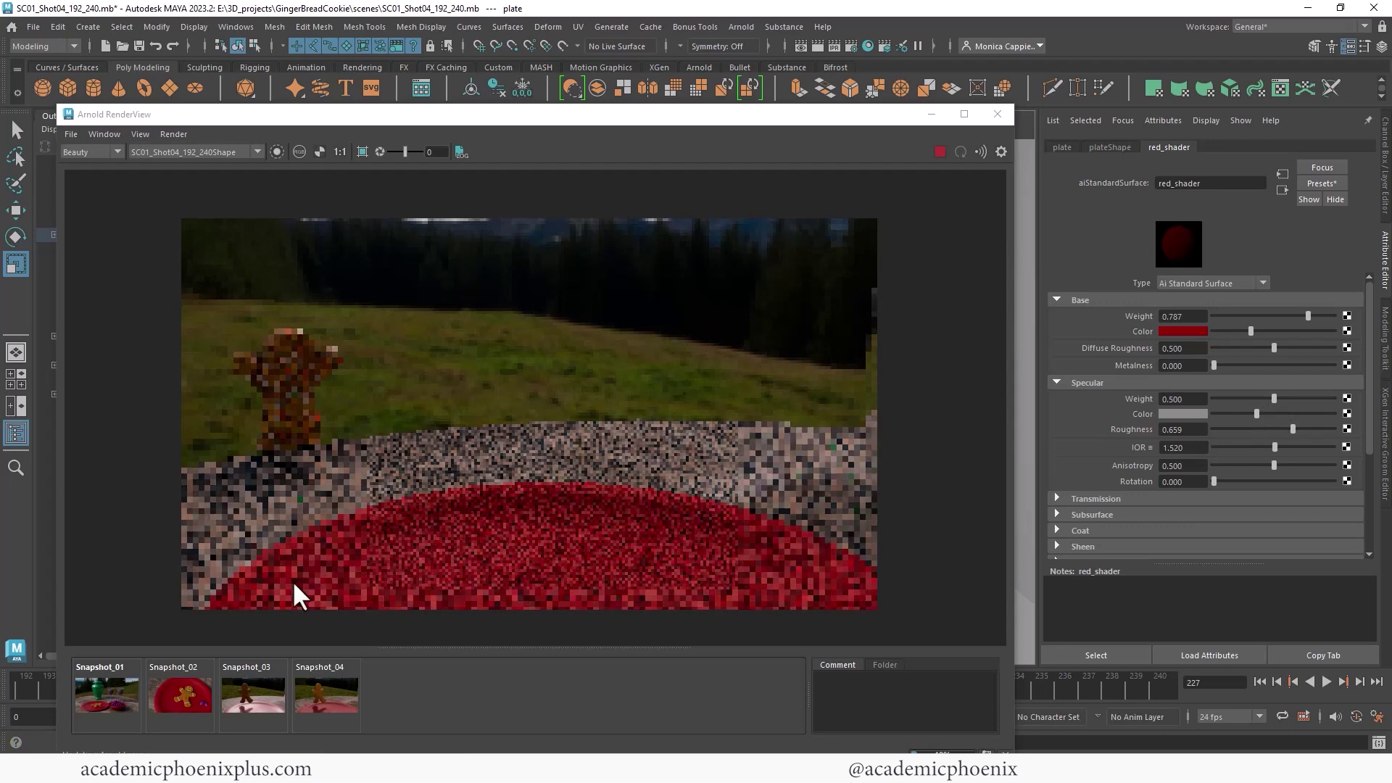
Step: Compare the plate's new look with the earlier render snapshots
{"action": "left_click", "coordinate": [201, 686]}
{"action": "left_click", "coordinate": [318, 691]}
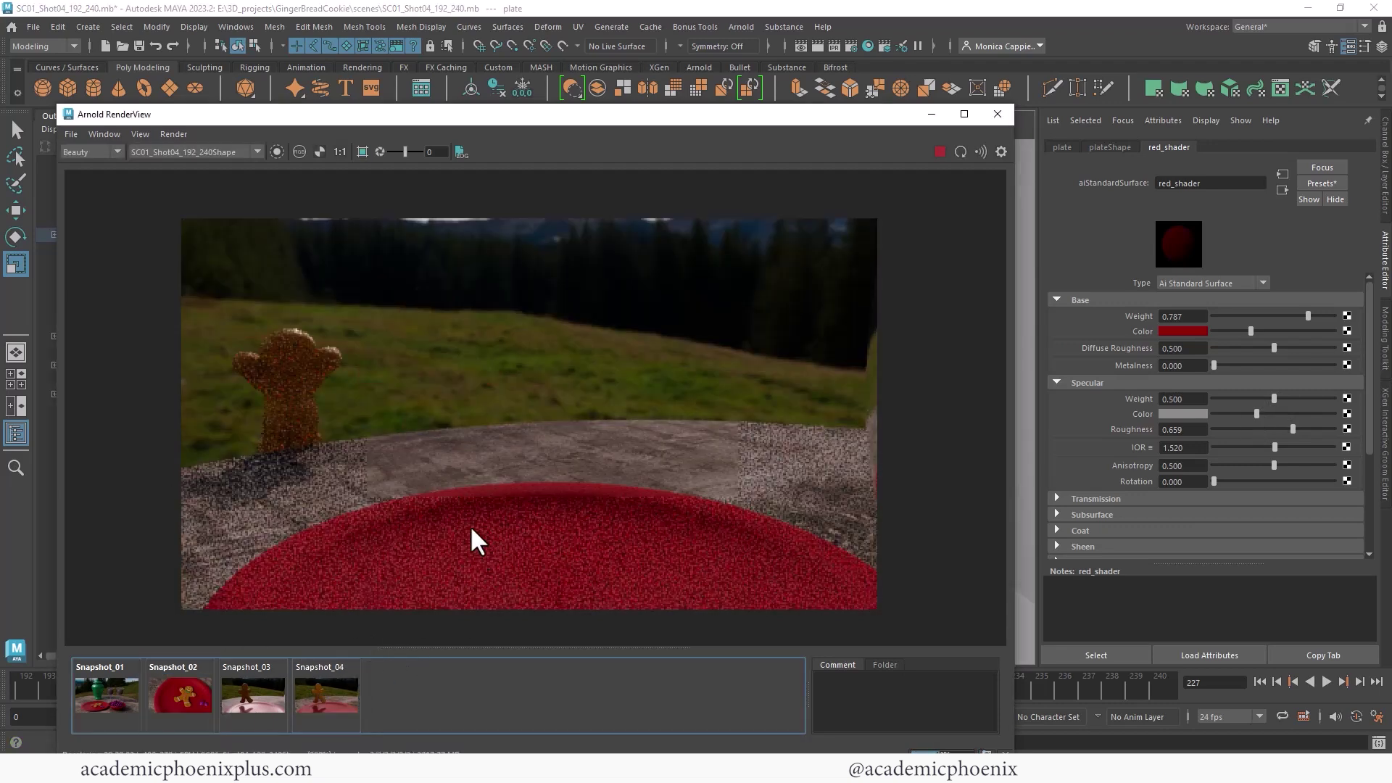
{"action": "left_click", "coordinate": [188, 685]}
{"action": "left_click", "coordinate": [189, 684]}
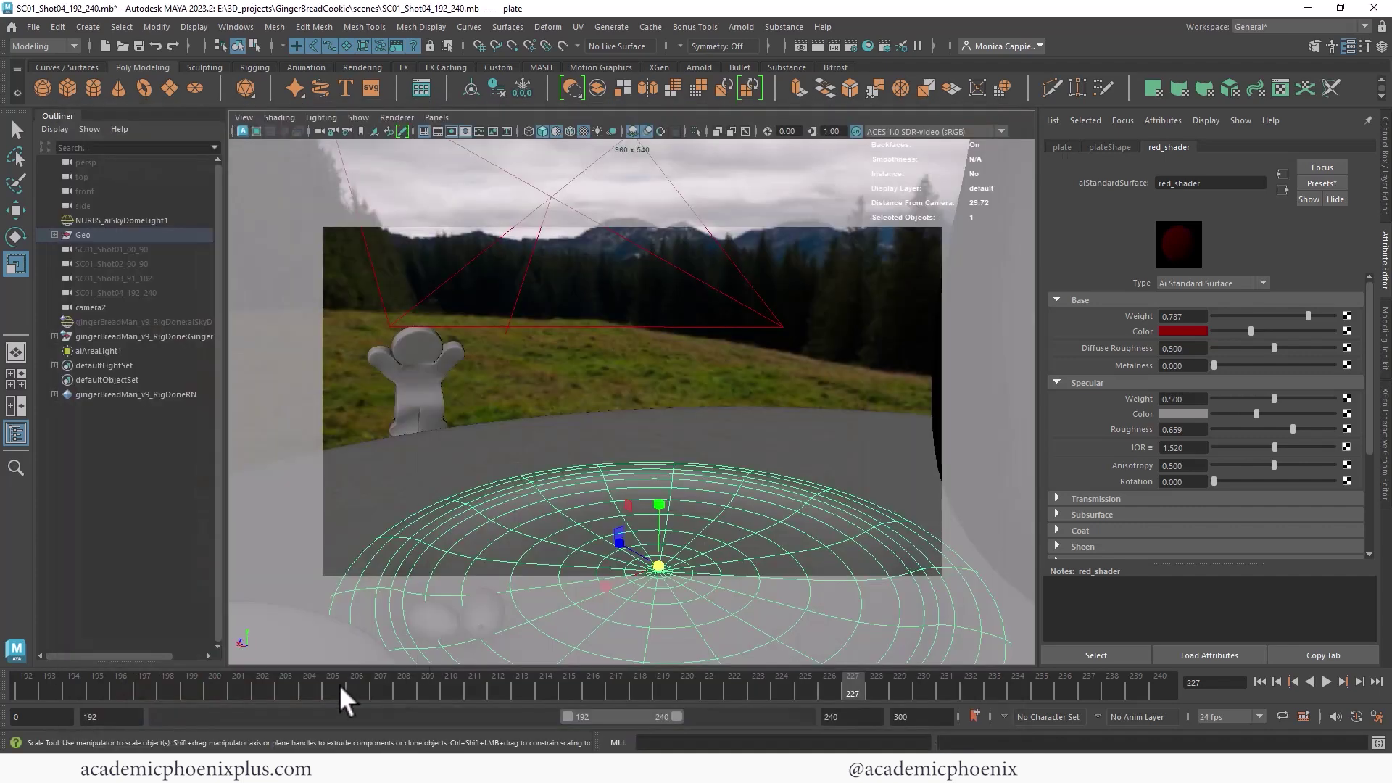
Step: Render frame 192 and select the gingerbread man's body to read its distance from the camera
{"action": "left_click_drag", "start_coordinate": [338, 685], "coordinate": [26, 684]}
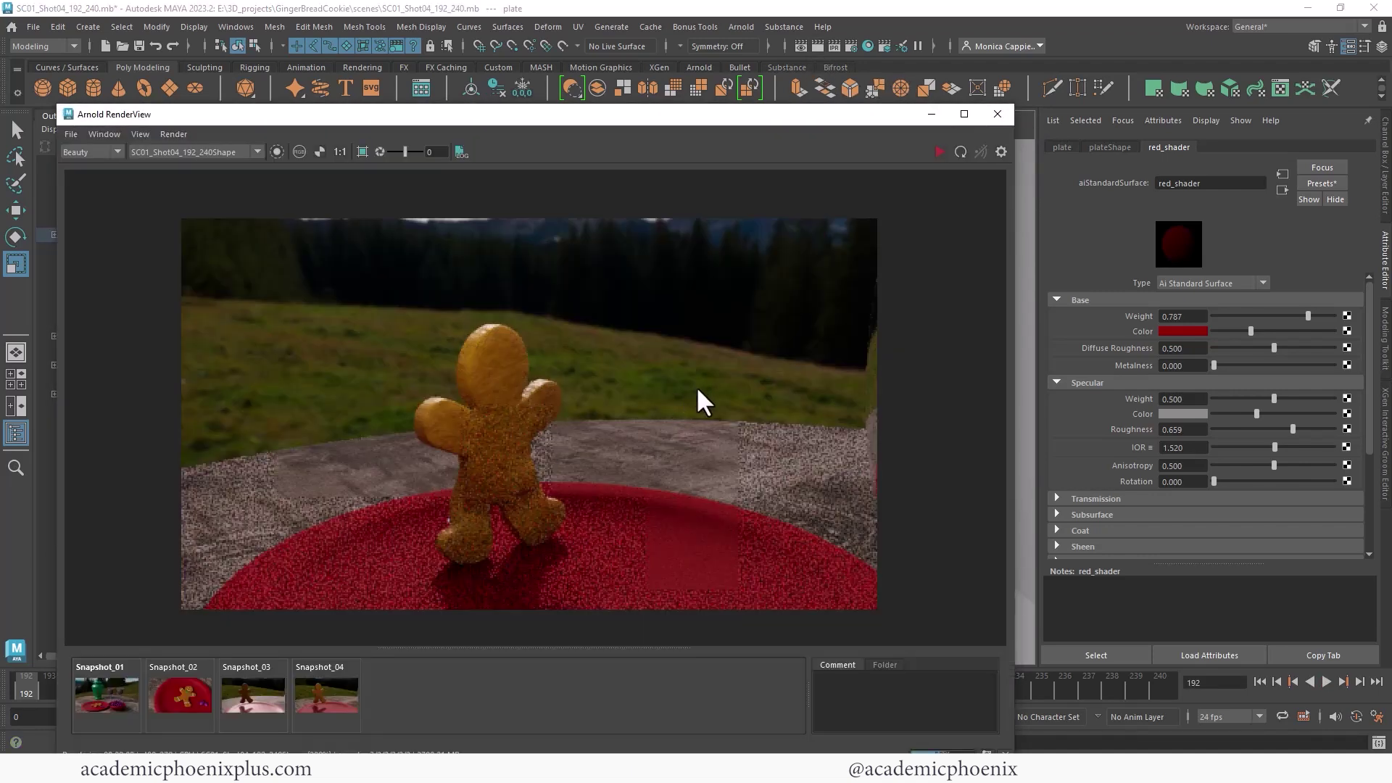
{"action": "left_click", "coordinate": [492, 451]}
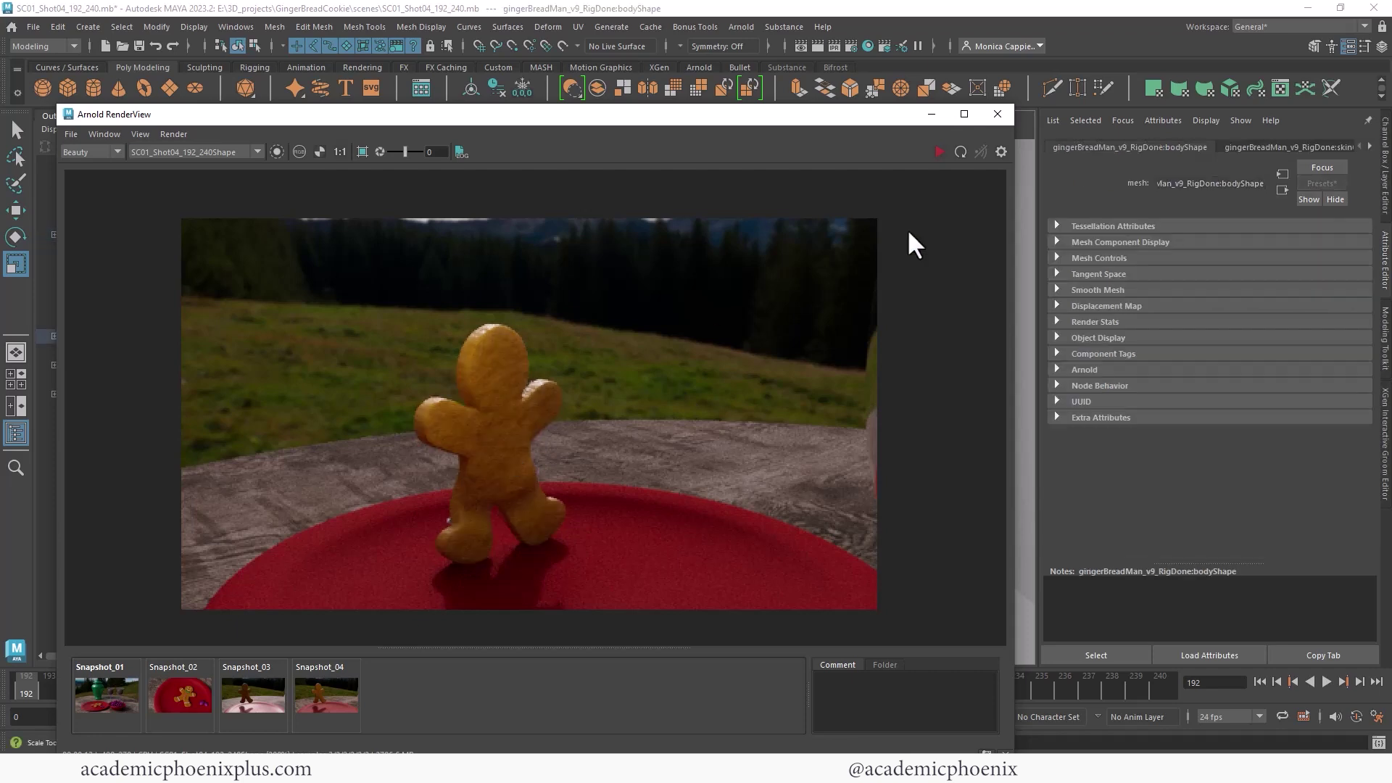
{"action": "left_click", "coordinate": [998, 113]}
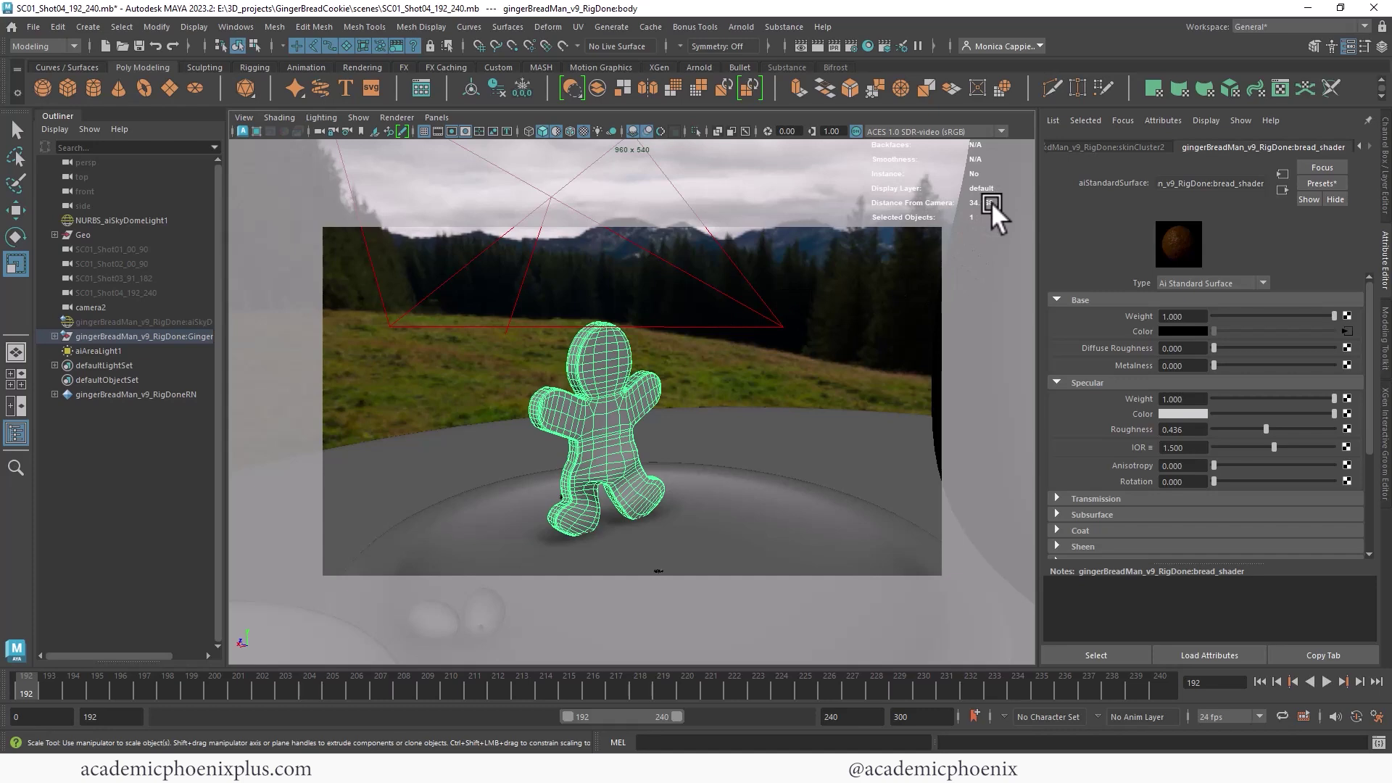
Step: Enable depth of field on the SC01_Shot04_192_240 camera with a focus distance of 34 and an aperture size of 0.2
{"action": "left_click", "coordinate": [317, 131]}
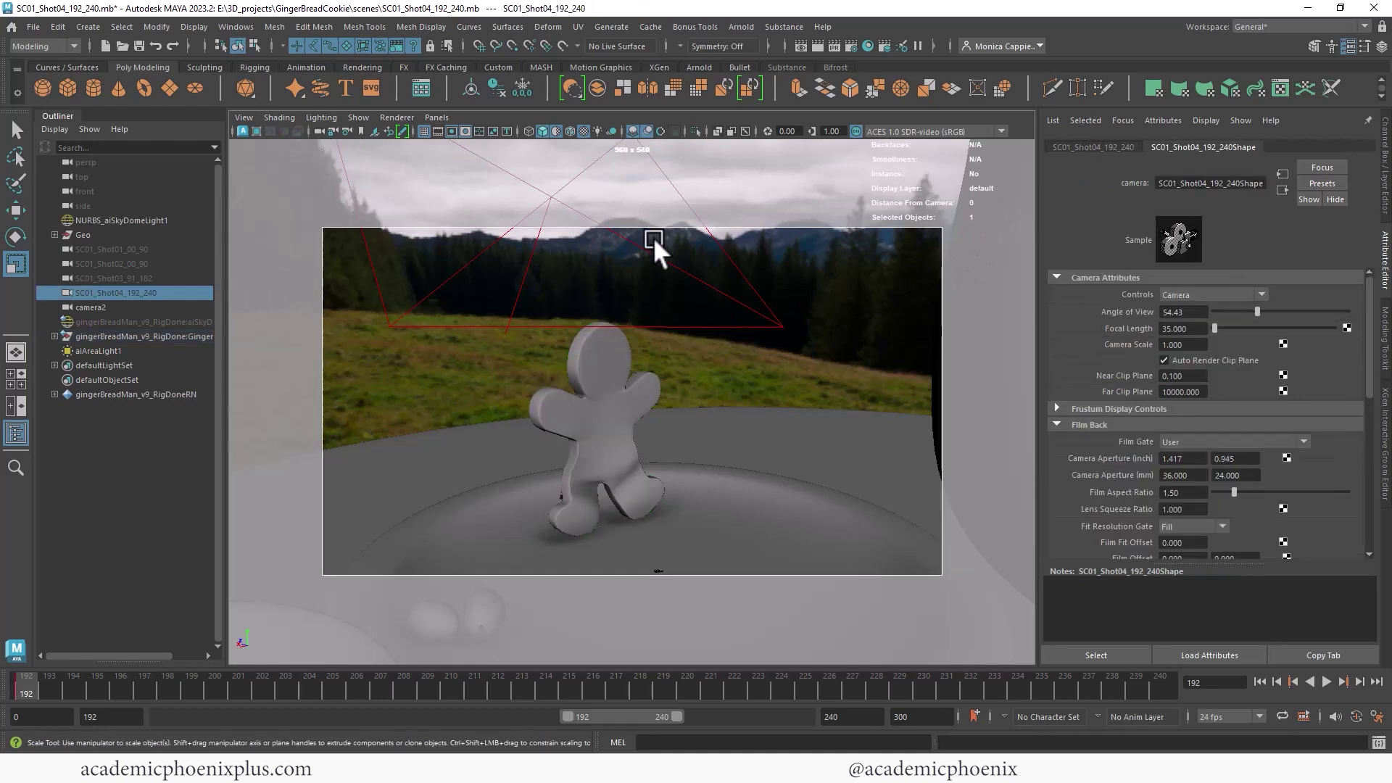
{"action": "left_click_drag", "start_coordinate": [1372, 385], "coordinate": [1338, 467]}
{"action": "left_click", "coordinate": [1170, 349]}
{"action": "left_click", "coordinate": [1185, 363]}
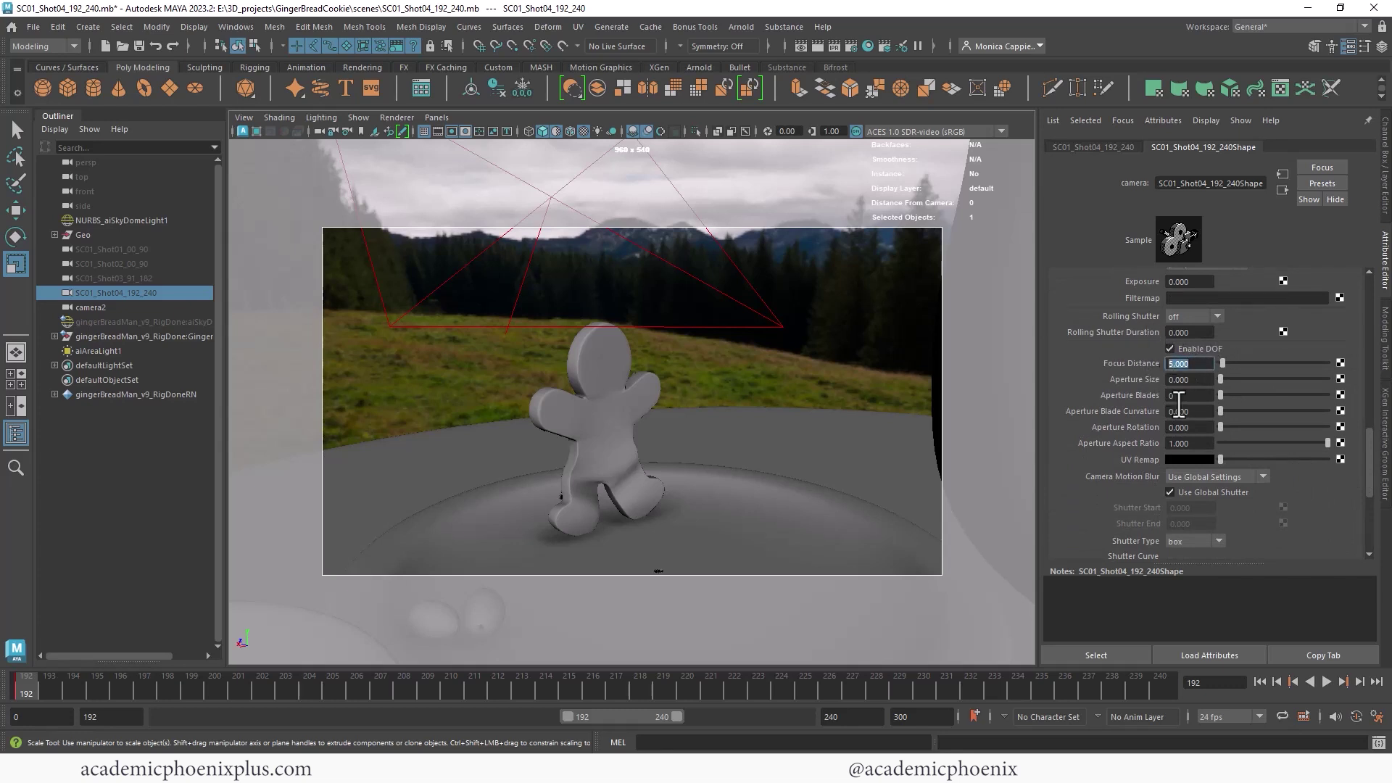
{"action": "type", "text": "34"}
{"action": "key", "text": "Tab"}
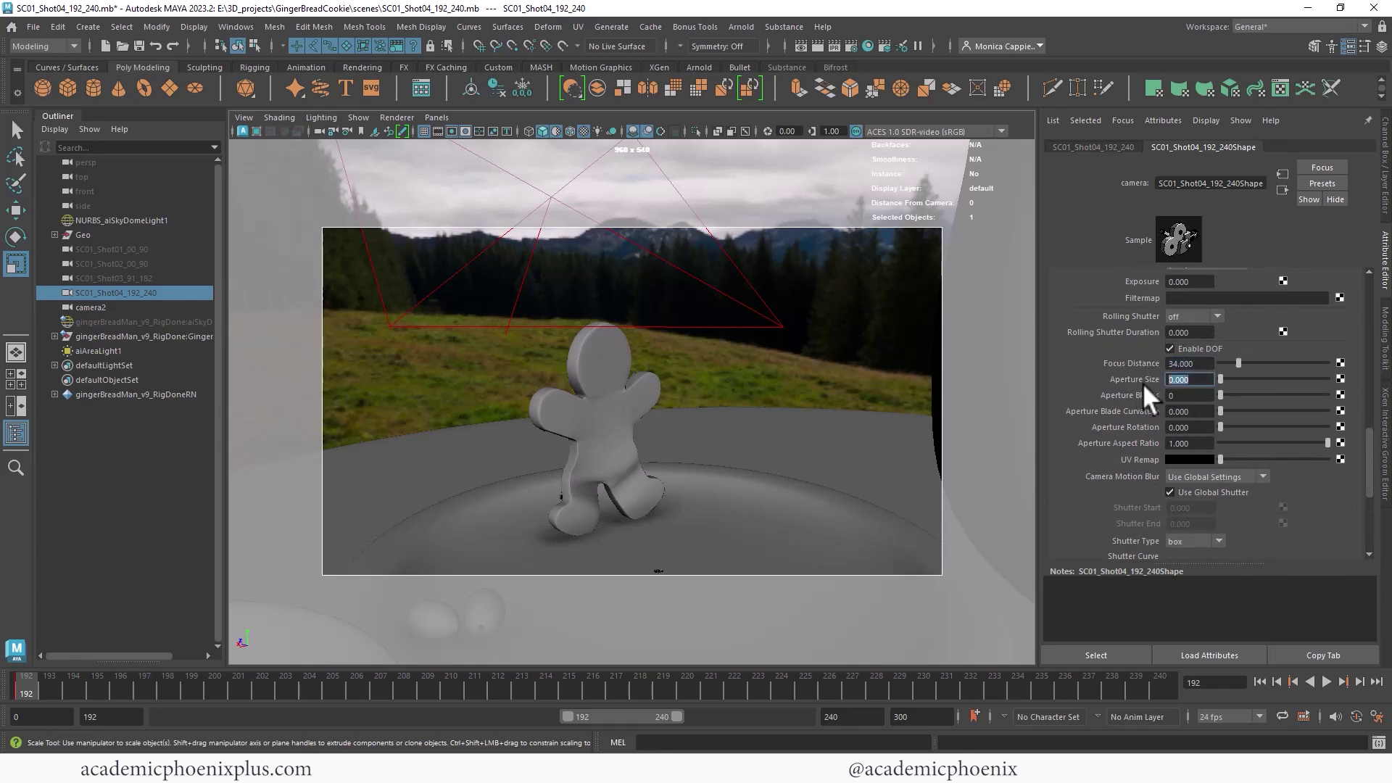
{"action": "type", "text": ".2"}
{"action": "key", "text": "Return"}
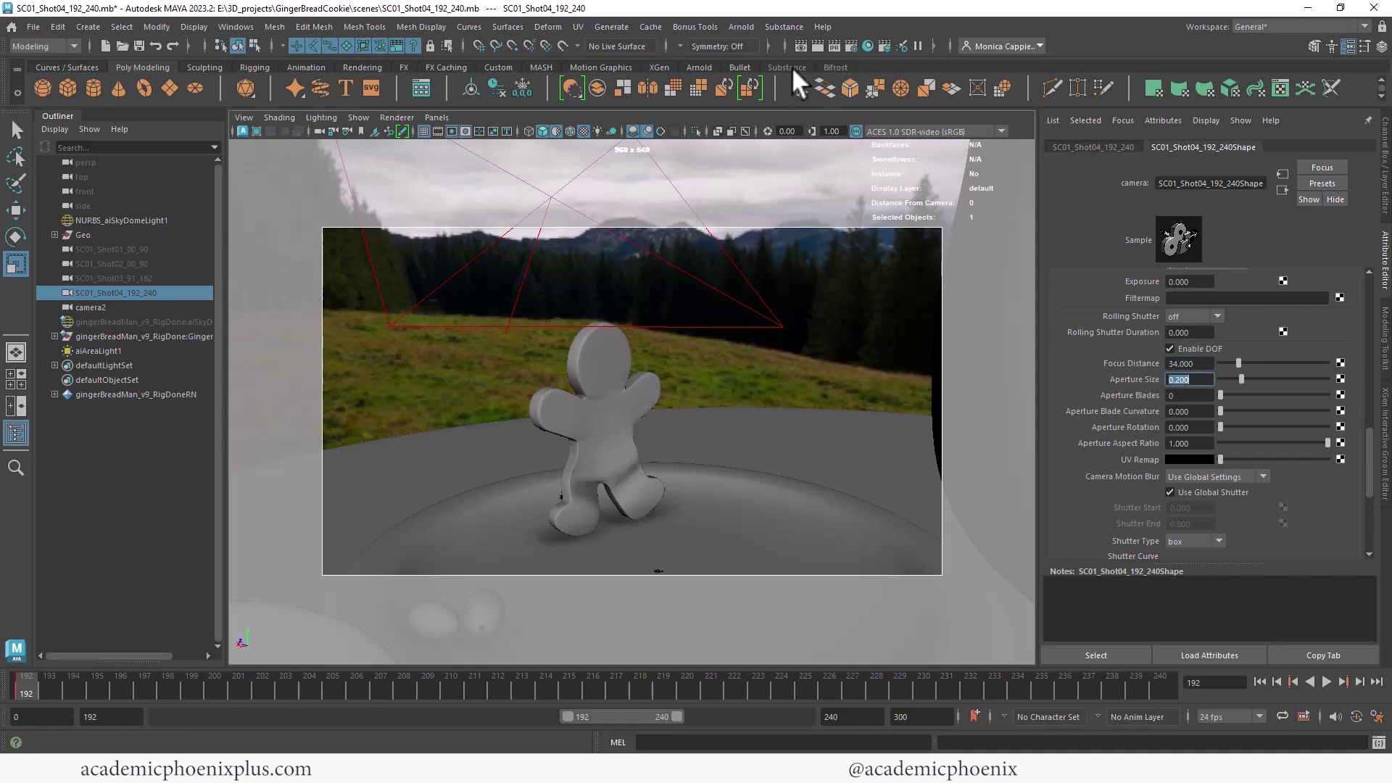
Step: Render frame 192 with depth of field and raise the camera's aperture size to 0.3
{"action": "left_click", "coordinate": [815, 46]}
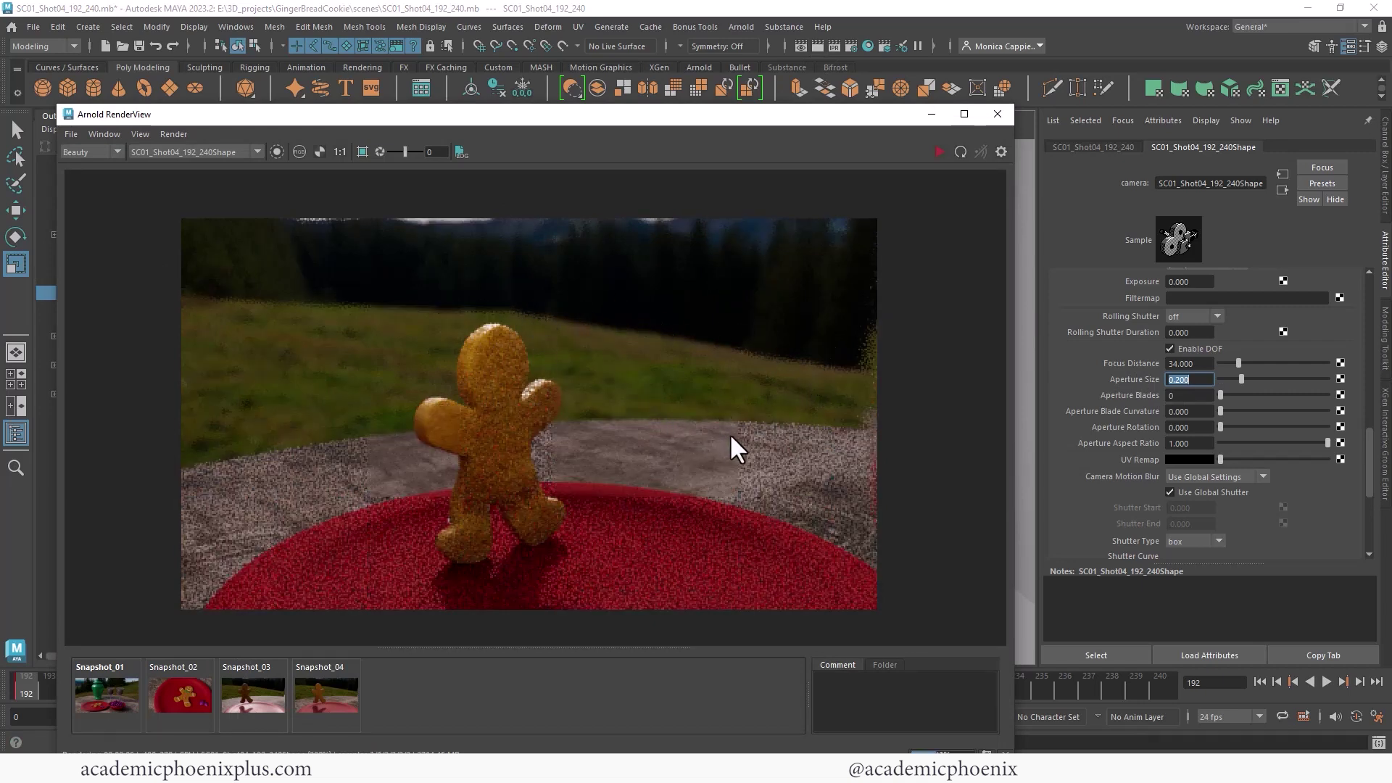
{"action": "type", "text": "0.3"}
{"action": "key", "text": "Return"}
{"action": "left_click", "coordinate": [939, 152]}
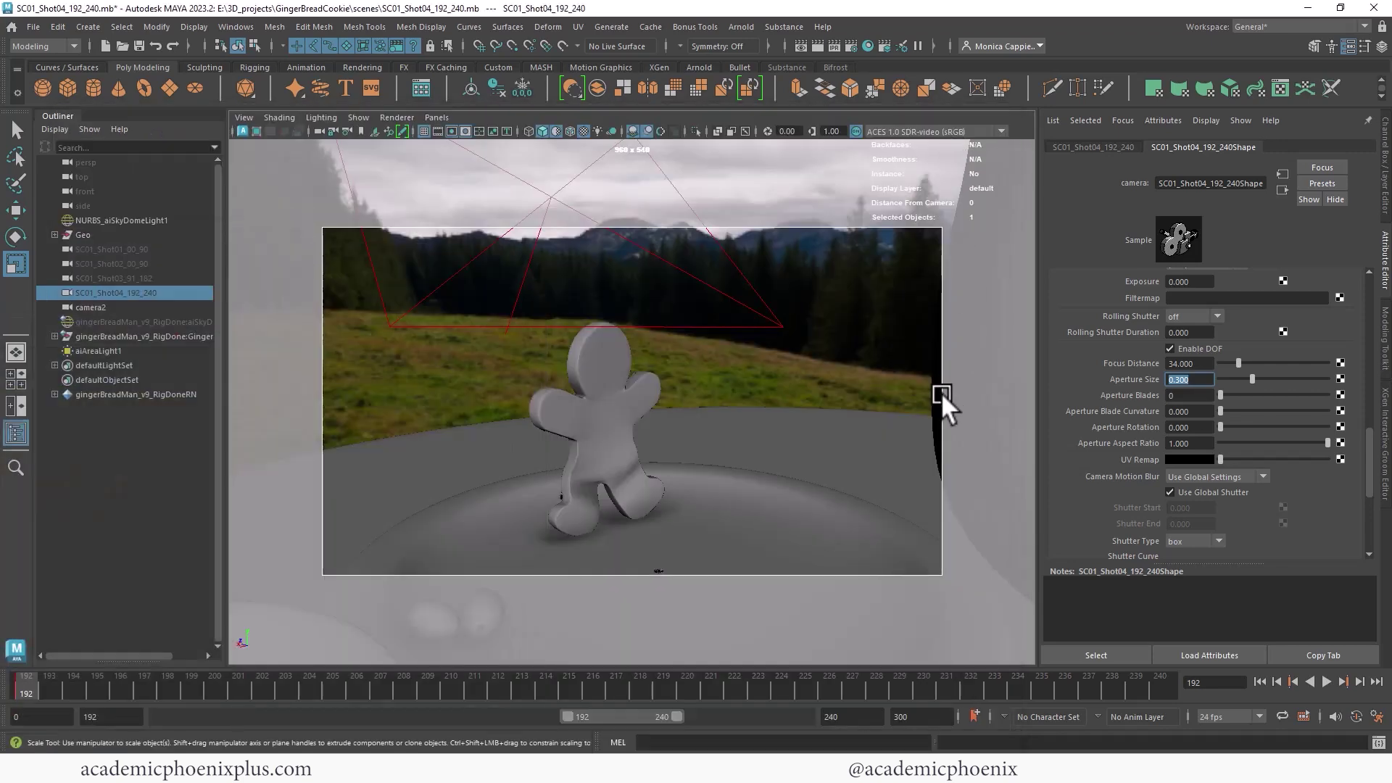
Step: Select the goblet intruding at the edge of the shot, prepare to move it, and look through camera2
{"action": "left_click", "coordinate": [940, 392]}
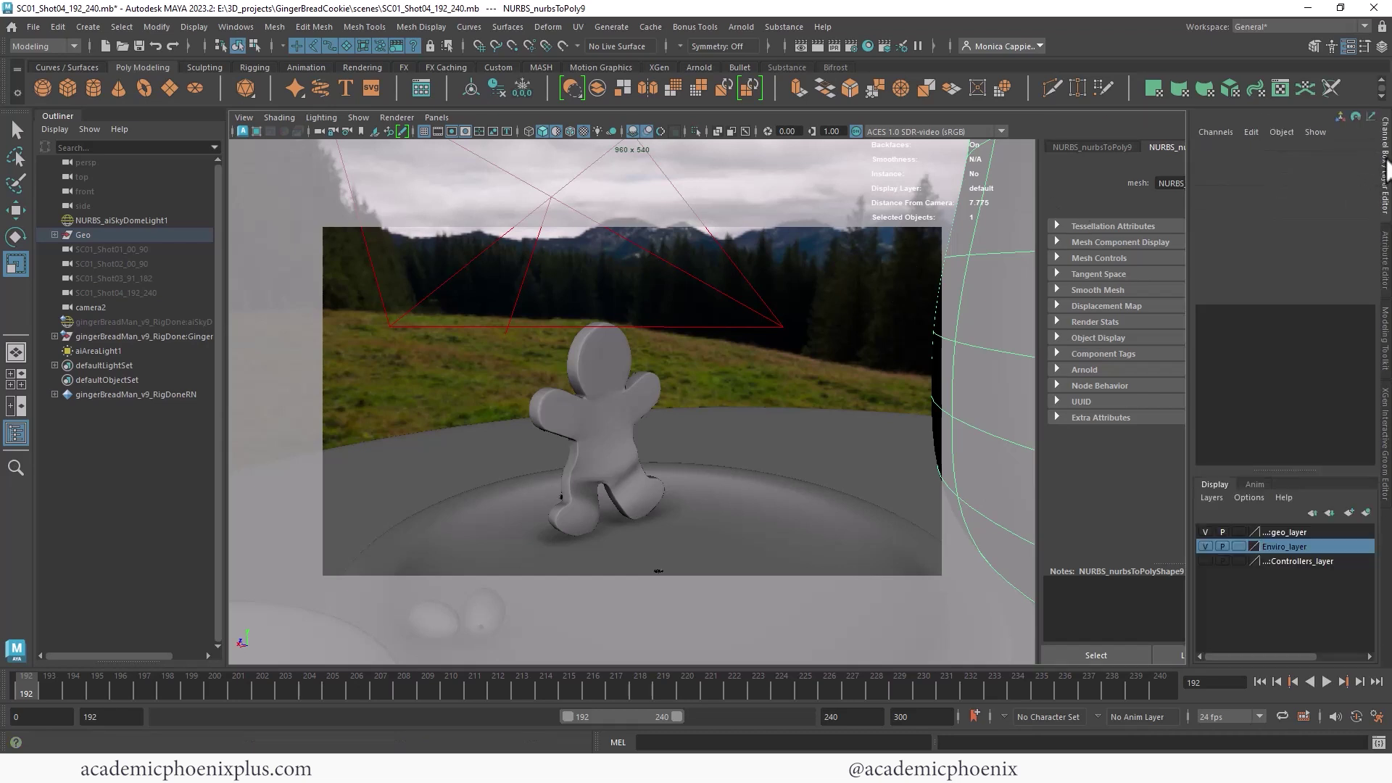
{"action": "left_click", "coordinate": [1348, 45]}
{"action": "key", "text": "w"}
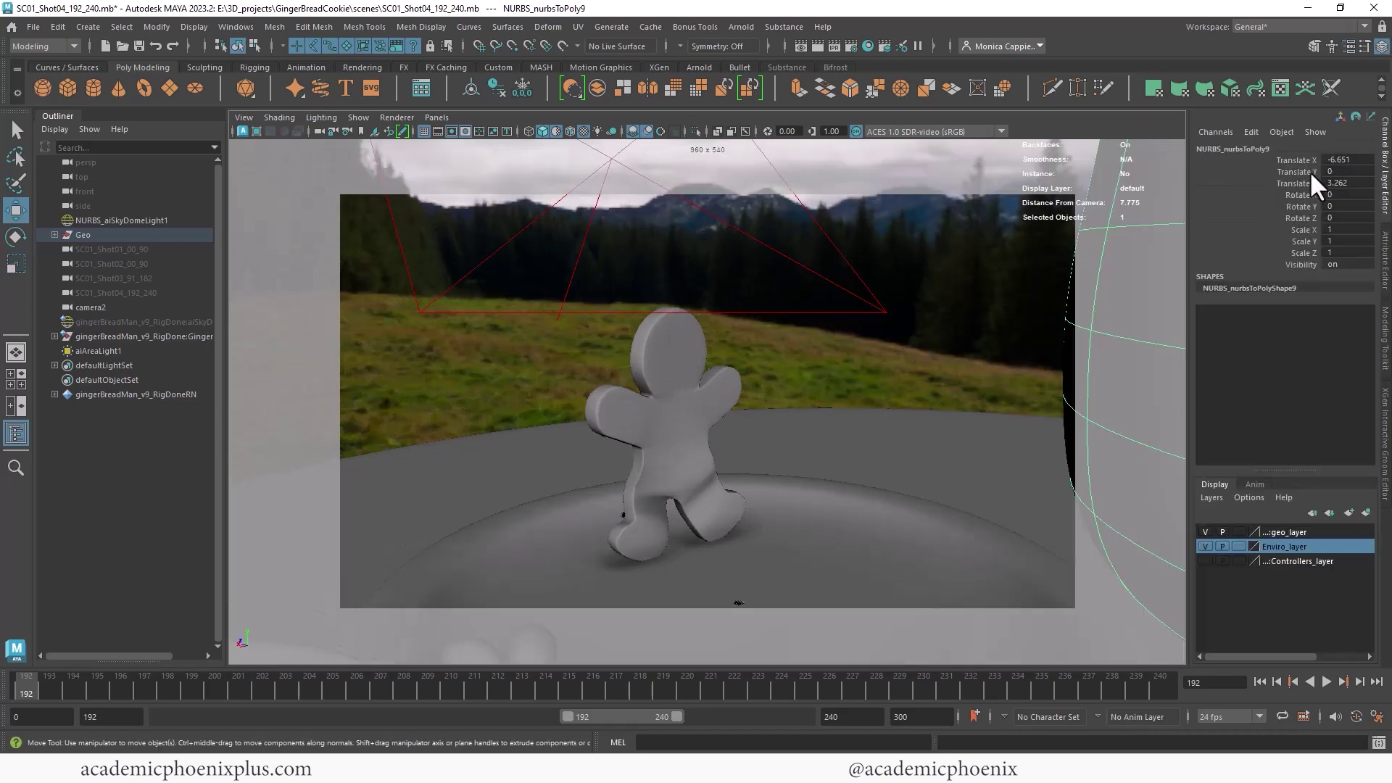
{"action": "left_click", "coordinate": [436, 118]}
{"action": "mouse_move", "coordinate": [563, 131]}
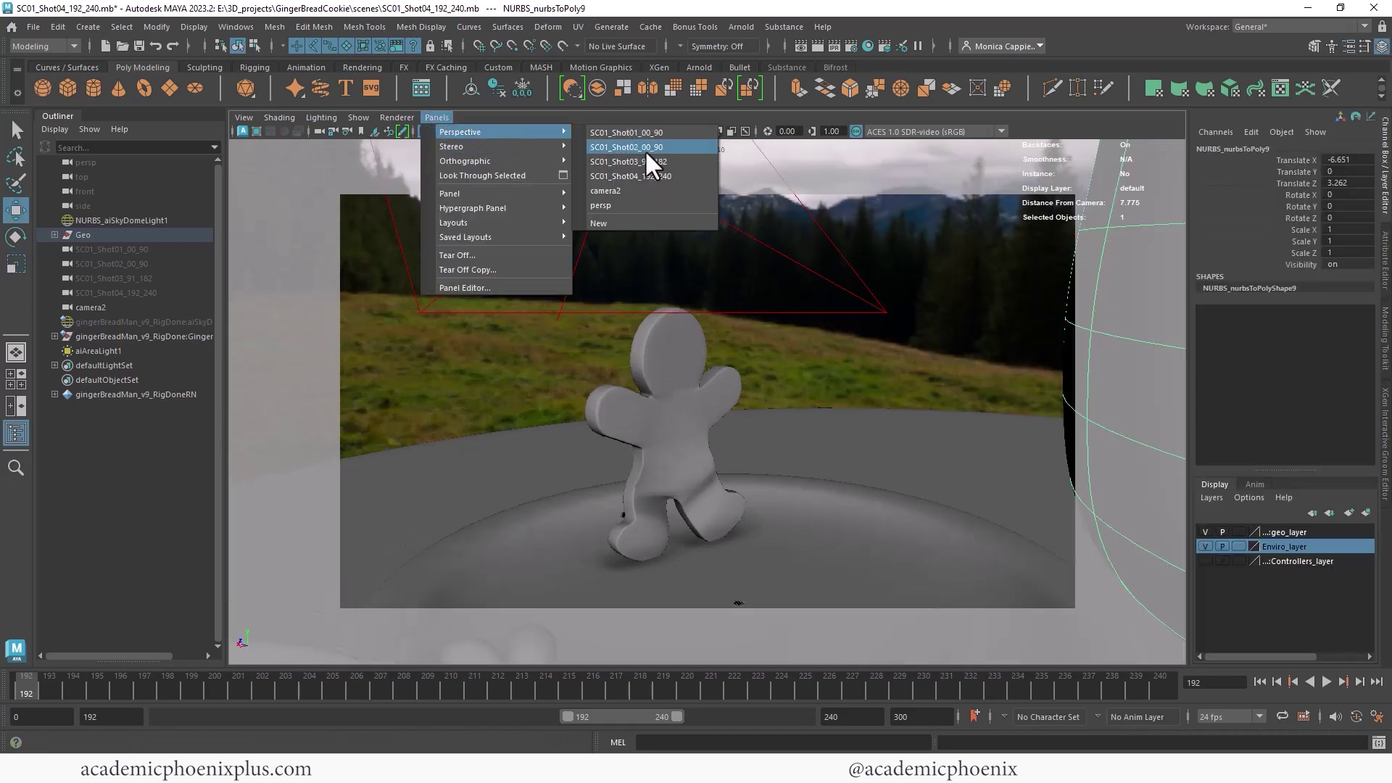
{"action": "left_click", "coordinate": [636, 190]}
Step: Move both goblets with their liquid away from the shot camera, placing the second at Translate X -0.01 and Translate Z -3.697
{"action": "left_click_drag", "start_coordinate": [996, 280], "coordinate": [842, 232], "text": "alt"}
{"action": "left_click", "coordinate": [842, 232], "text": "shift"}
{"action": "left_click_drag", "start_coordinate": [801, 362], "coordinate": [1033, 307]}
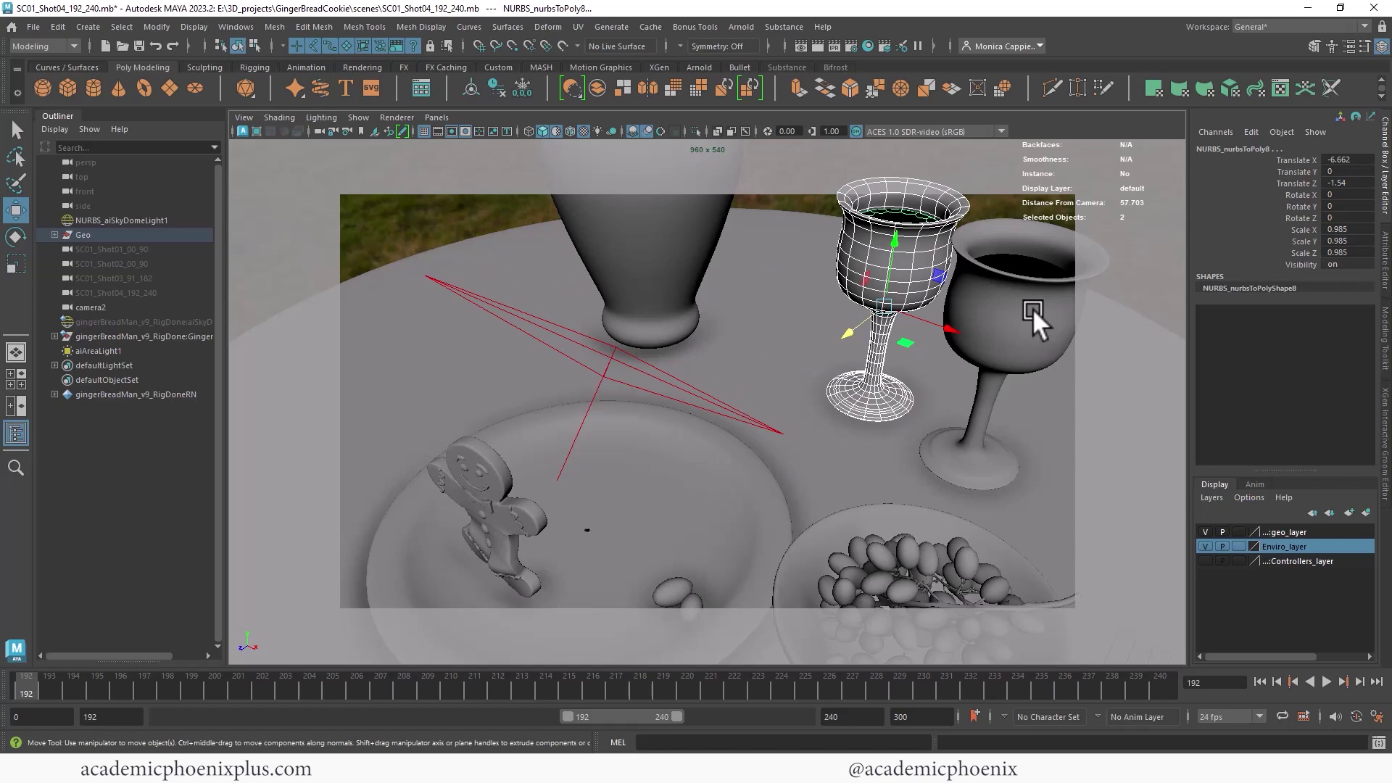
{"action": "left_click", "coordinate": [1026, 254]}
{"action": "left_click_drag", "start_coordinate": [986, 358], "coordinate": [999, 361]}
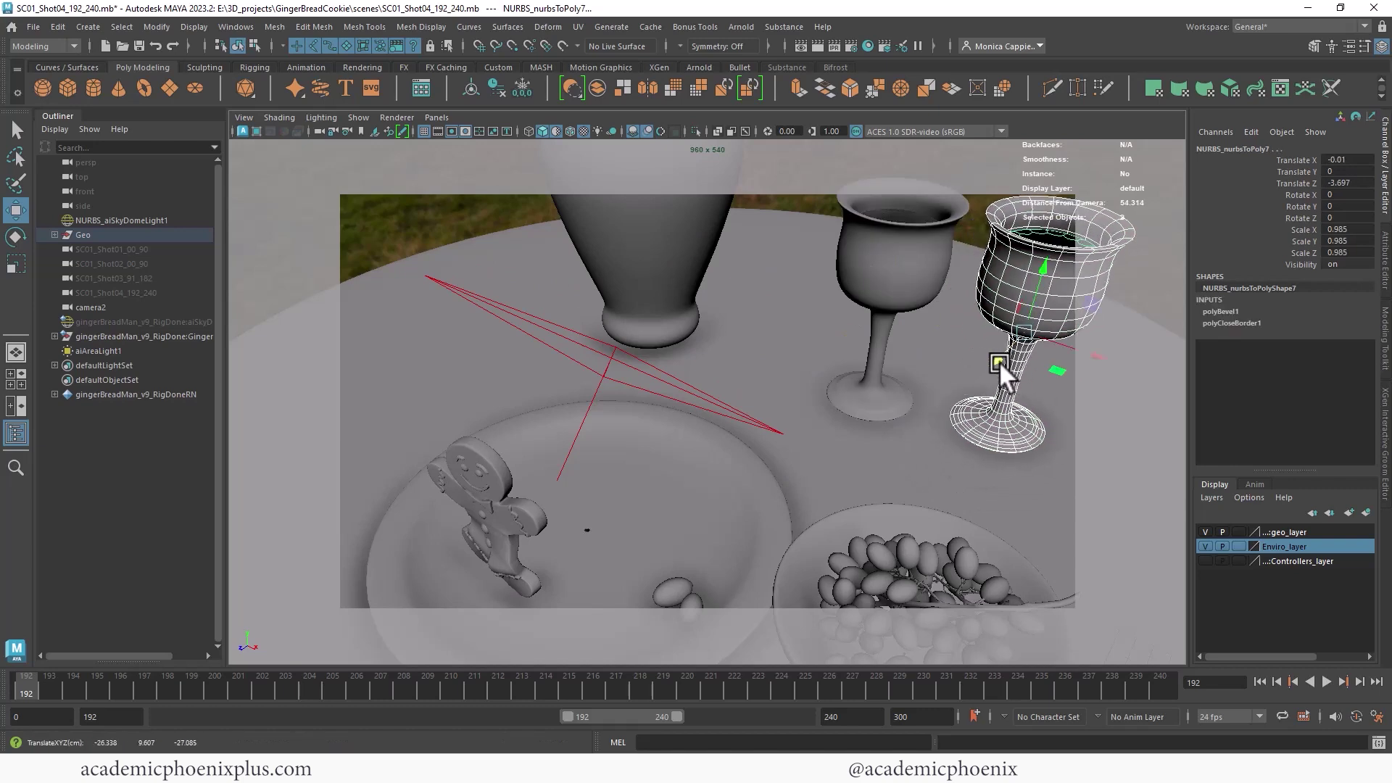
Step: Look through the SC01_Shot04_192_240 camera again and render frame 192 with the goblets moved
{"action": "left_click", "coordinate": [436, 117]}
{"action": "mouse_move", "coordinate": [554, 132]}
{"action": "left_click", "coordinate": [651, 176]}
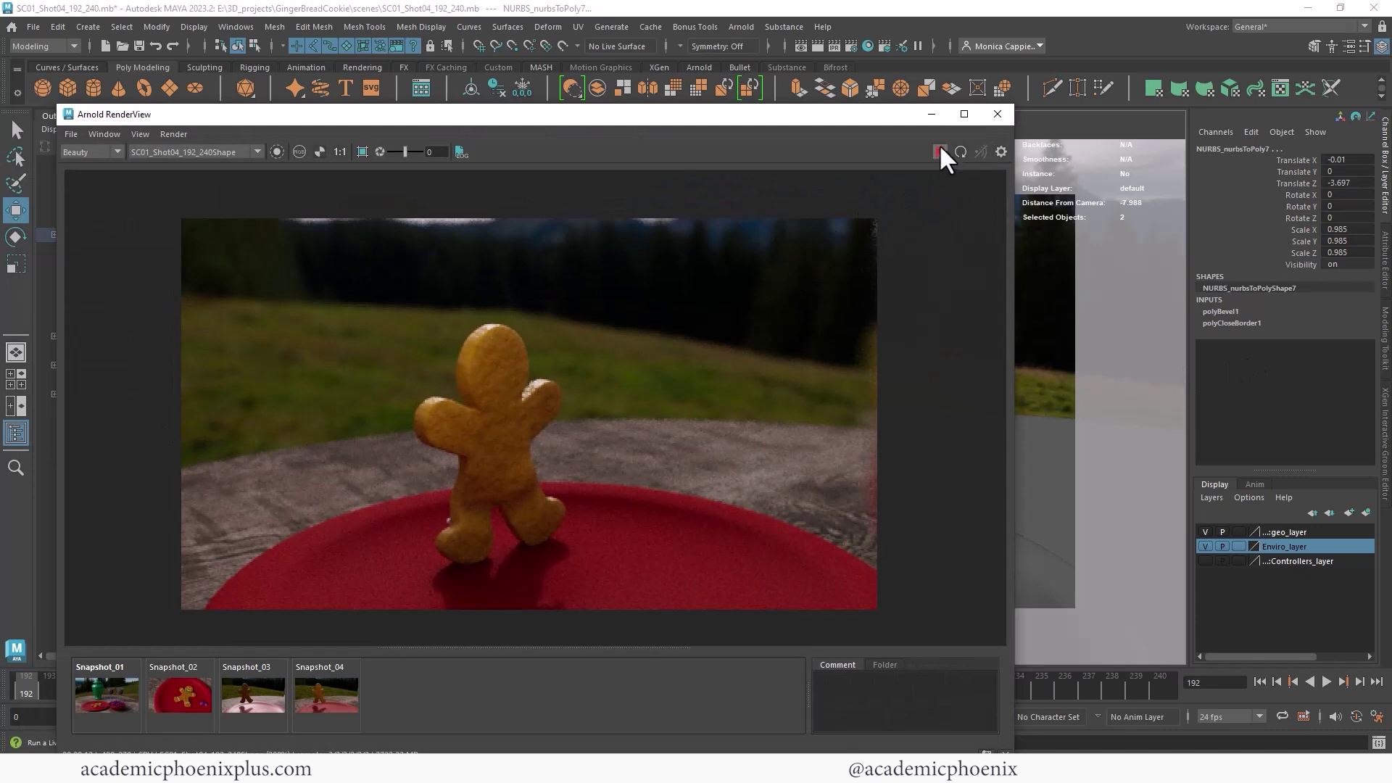
{"action": "left_click", "coordinate": [940, 151]}
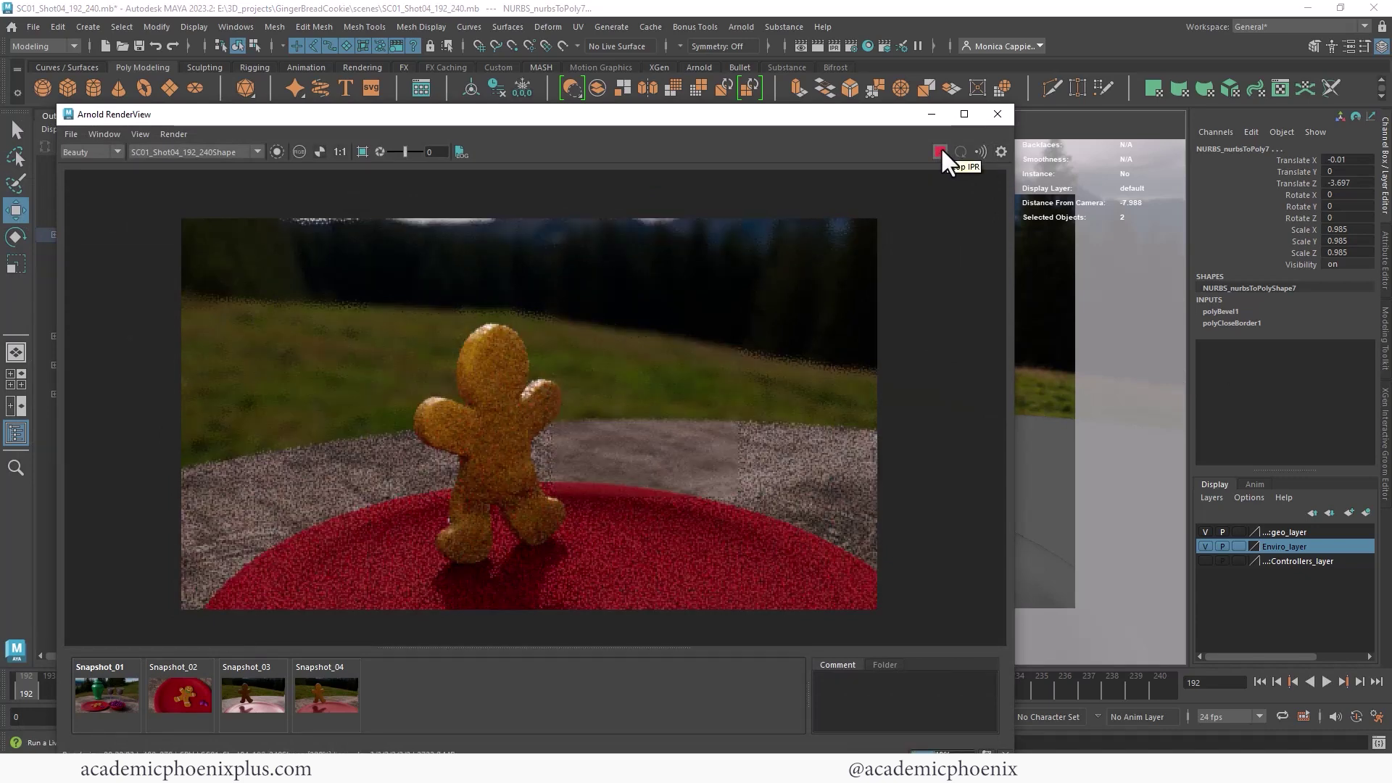
{"action": "left_click", "coordinate": [933, 115]}
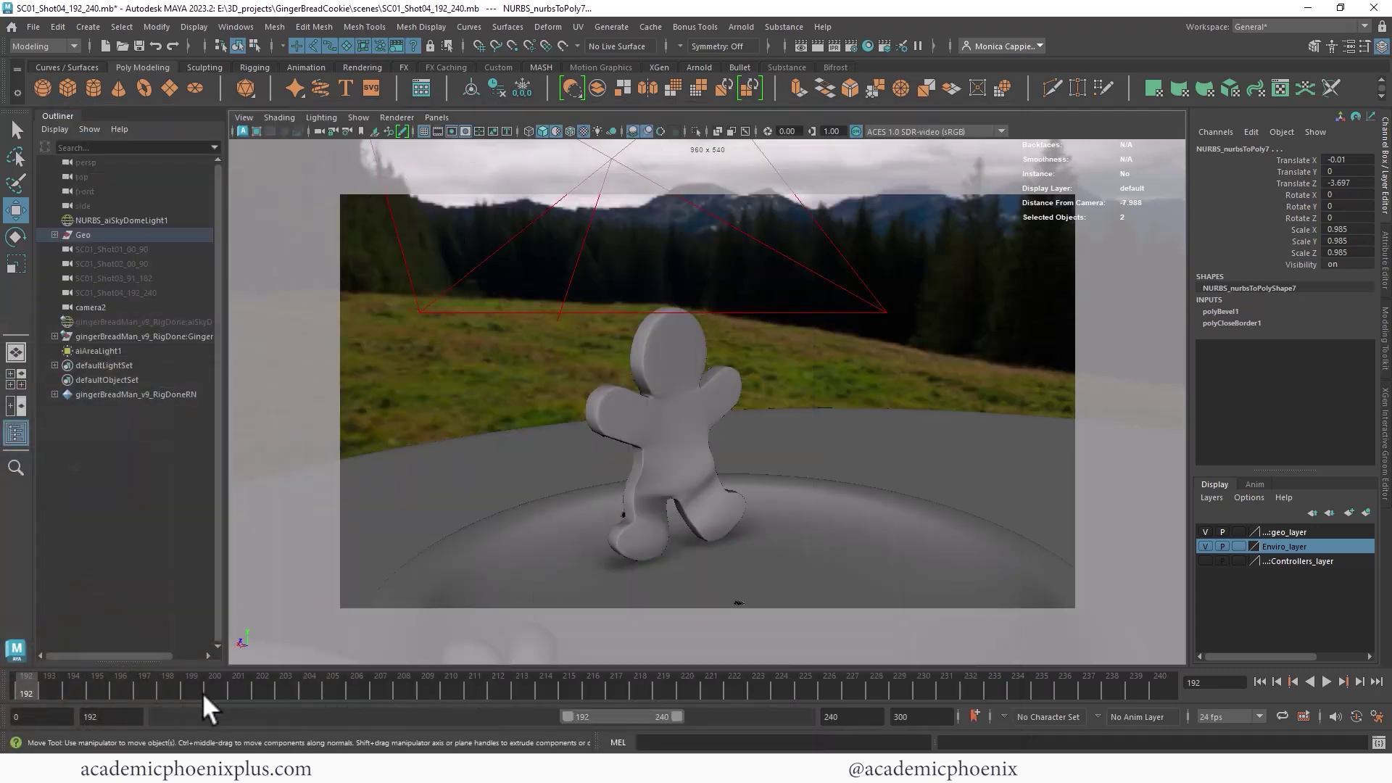
Step: Play the shot, stop at frame 228 and select the gingerbread man to read his distance from the camera
{"action": "key", "text": "alt+v"}
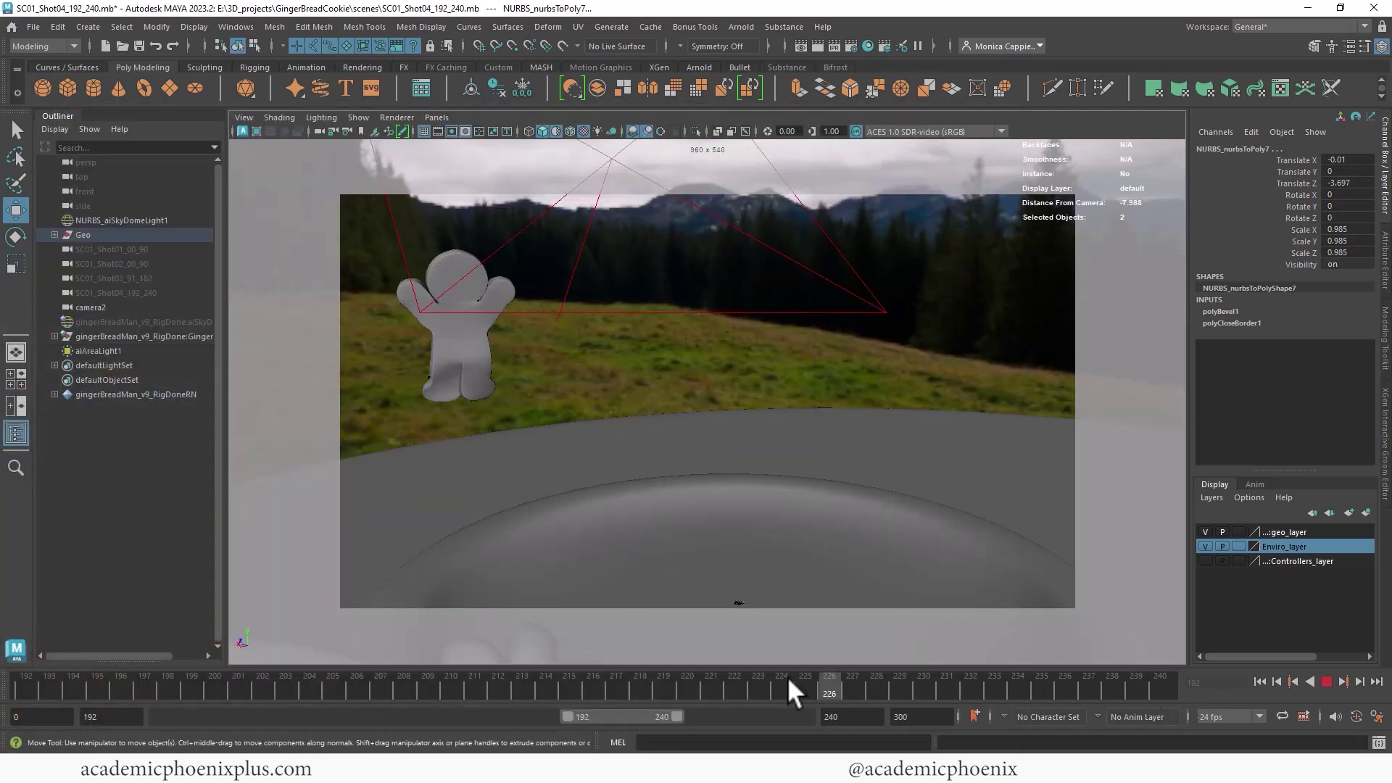
{"action": "left_click_drag", "start_coordinate": [766, 690], "coordinate": [875, 685]}
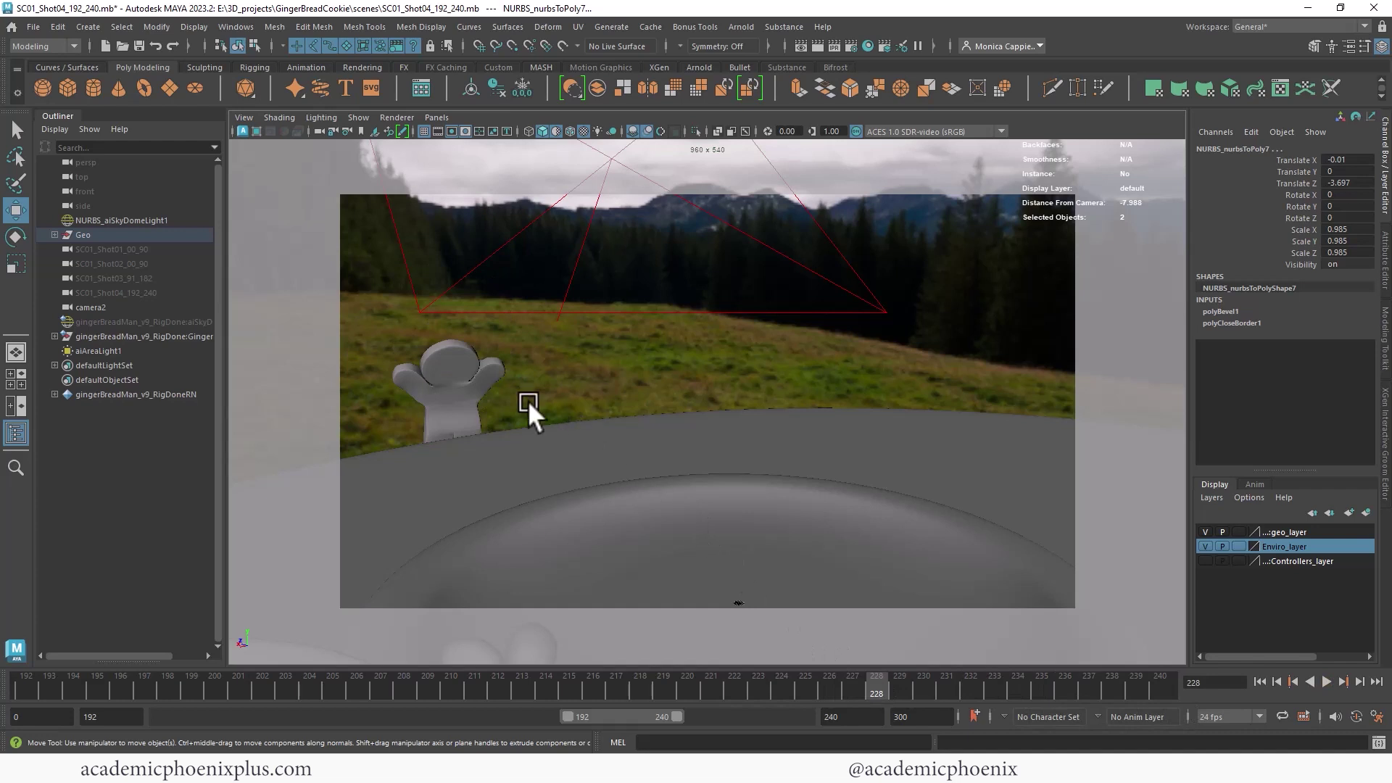
{"action": "left_click", "coordinate": [455, 395]}
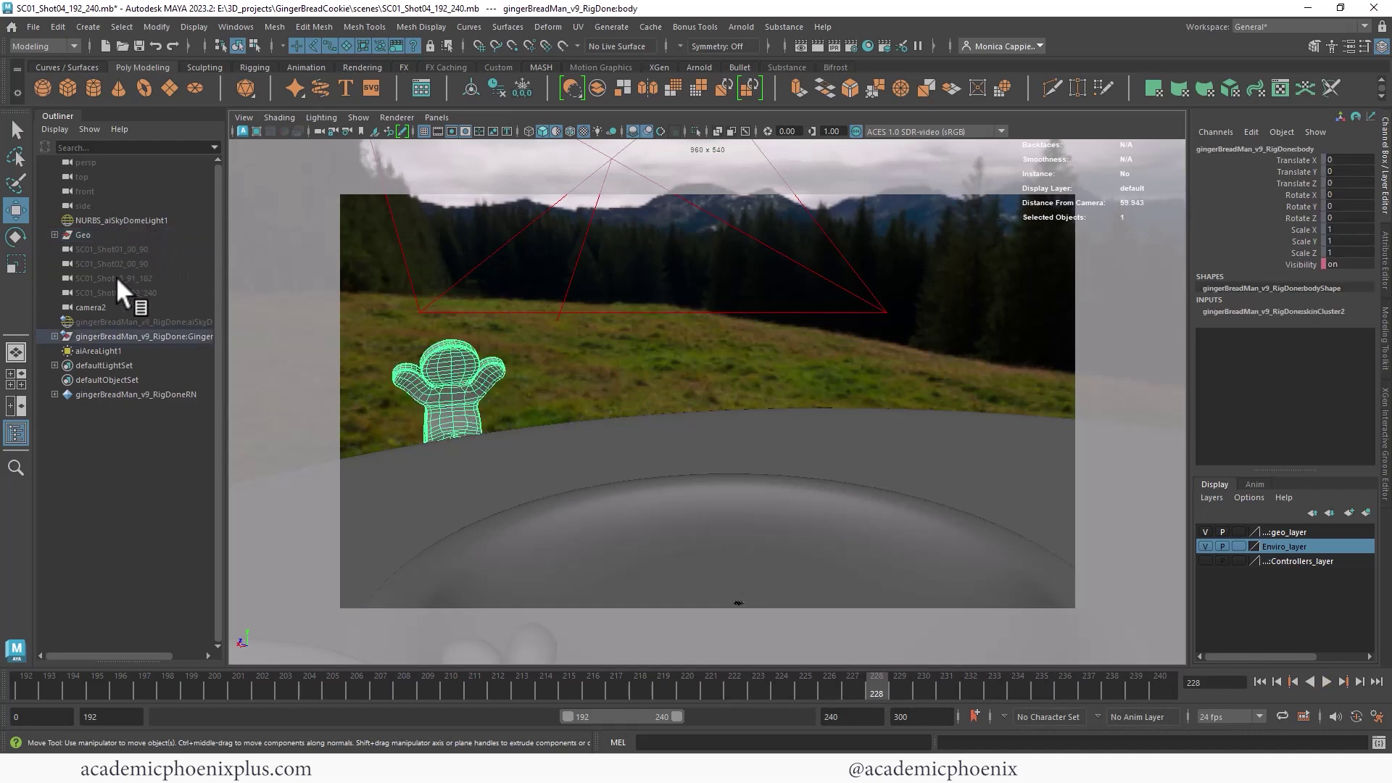
Step: Set a key on the SC01_Shot04_192_240 camera's Arnold Focus Distance at frame 192
{"action": "left_click", "coordinate": [148, 292]}
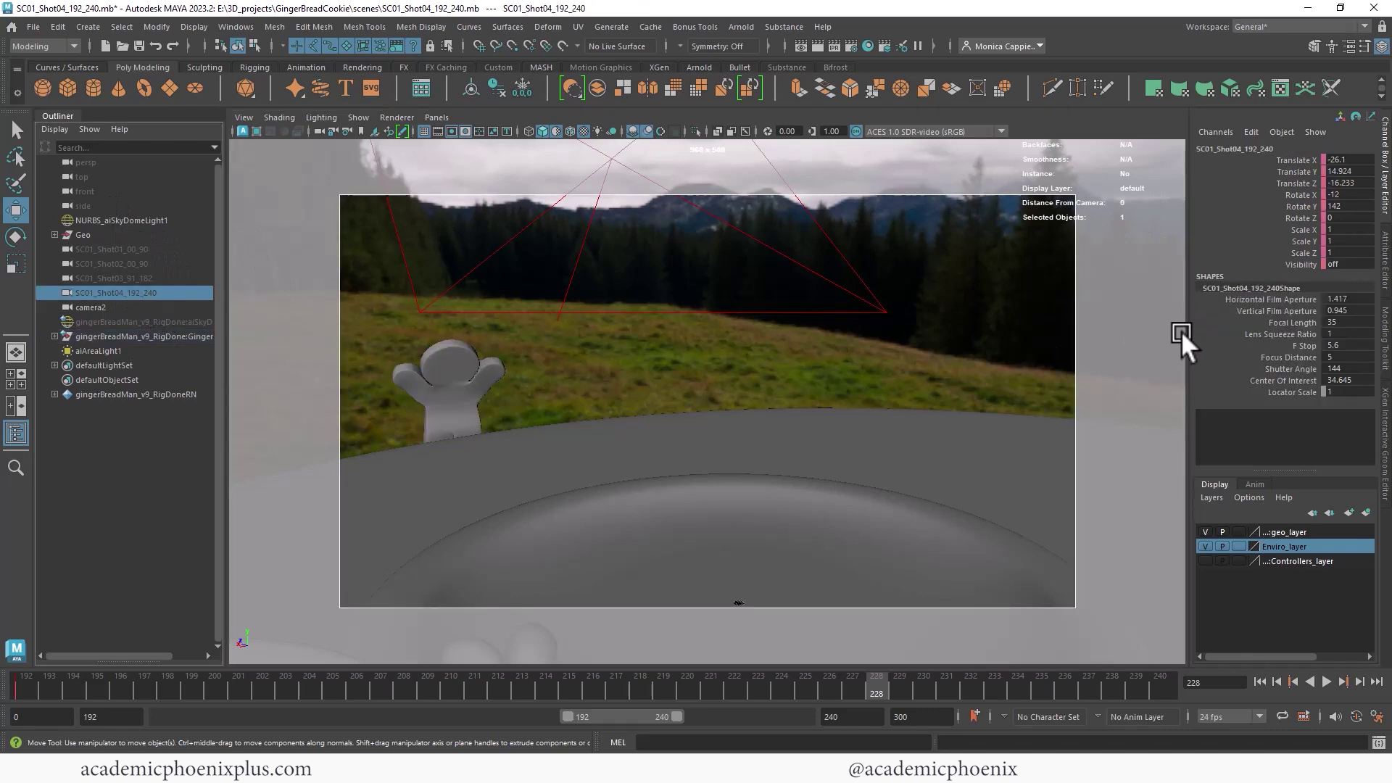
{"action": "key", "text": "ctrl+a"}
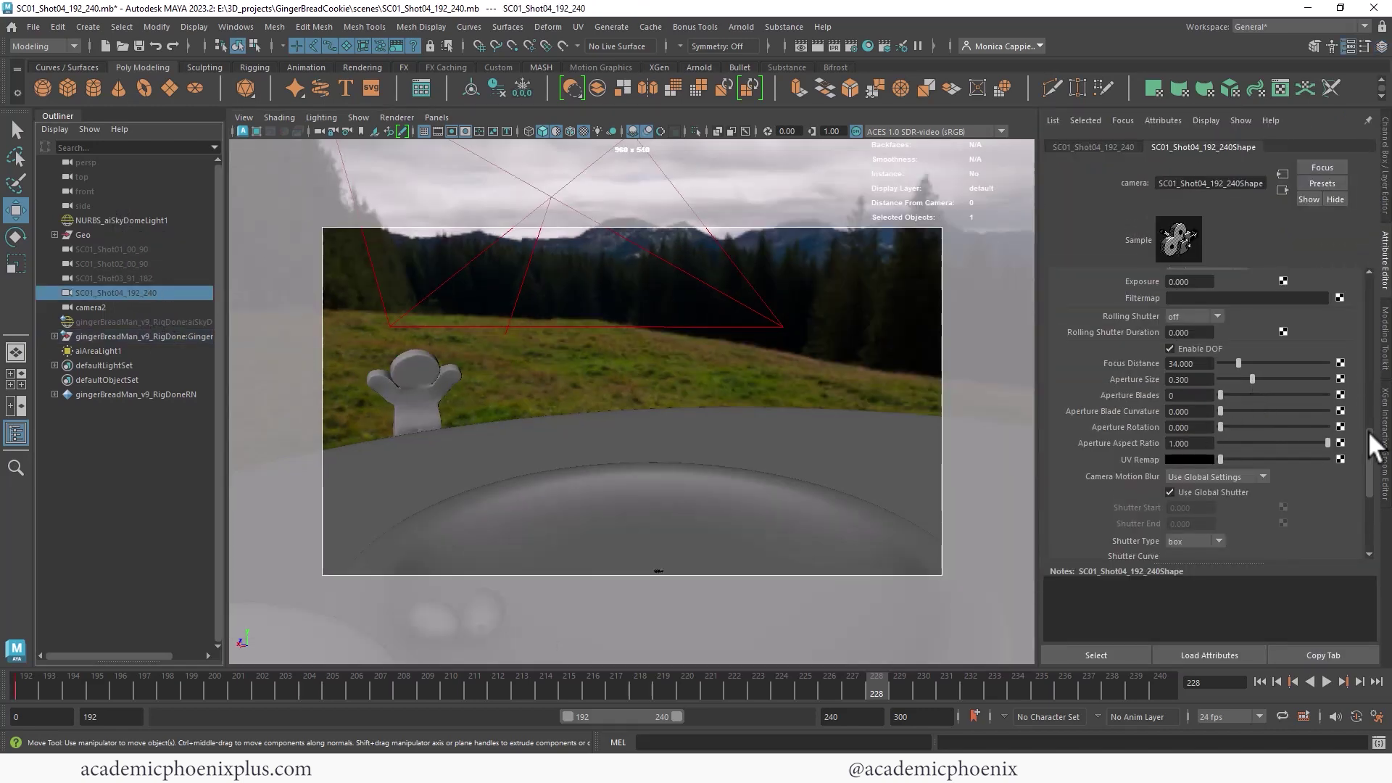
{"action": "scroll", "coordinate": [1368, 433], "scroll_direction": "down", "scroll_amount": 2}
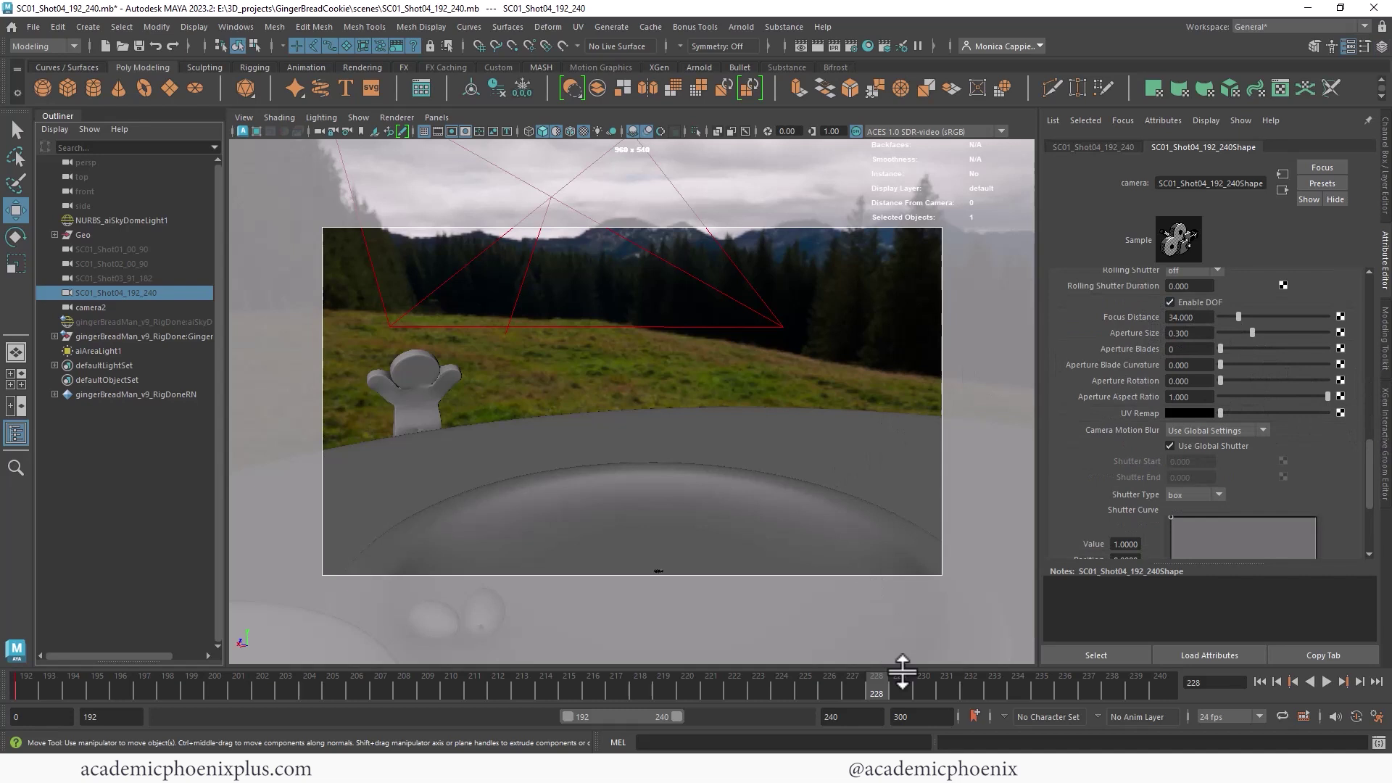
{"action": "left_click_drag", "start_coordinate": [878, 688], "coordinate": [61, 688]}
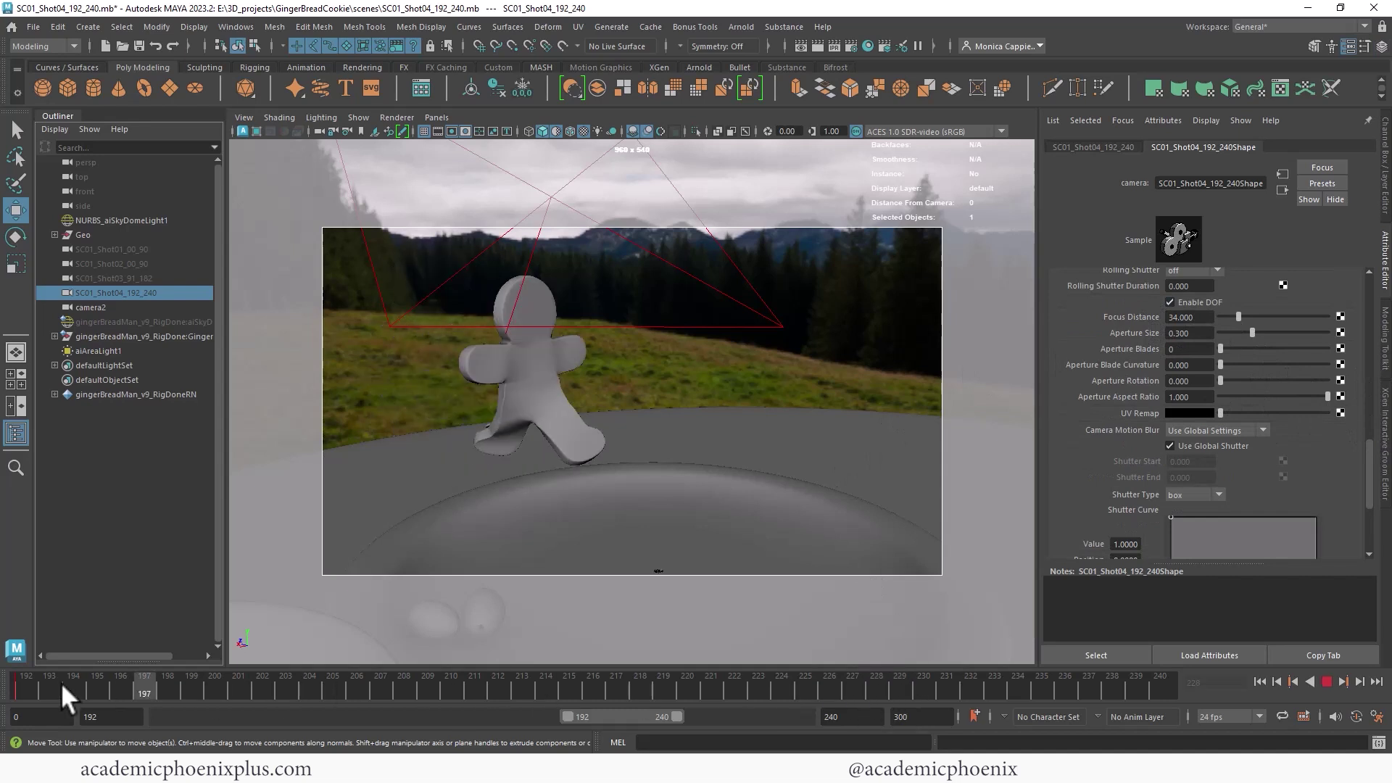
{"action": "right_click", "coordinate": [1135, 315]}
{"action": "left_click", "coordinate": [1155, 338]}
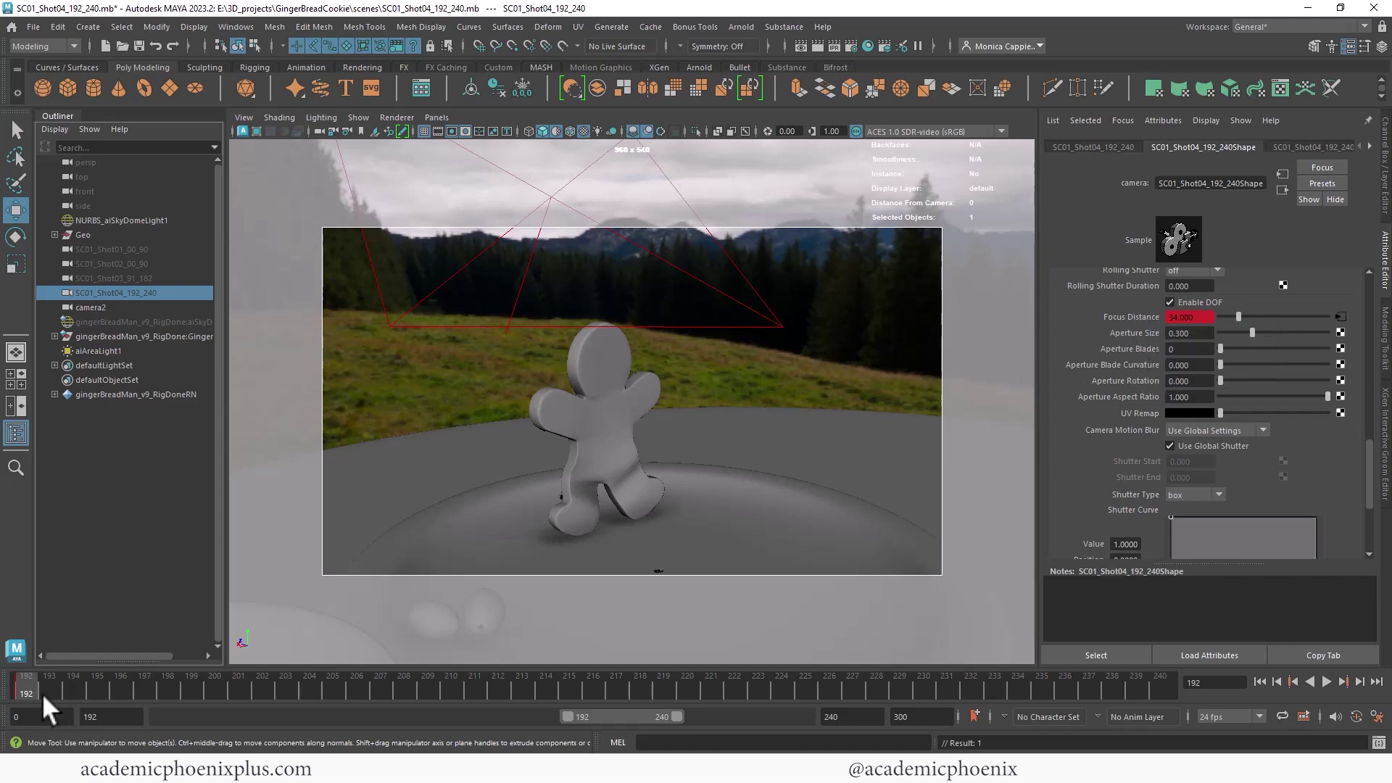
Step: Key the SC01_Shot04_192_240 camera's Focus Distance at 60 on frame 228 and test-render that frame
{"action": "left_click_drag", "start_coordinate": [37, 692], "coordinate": [876, 686]}
{"action": "left_click", "coordinate": [432, 376]}
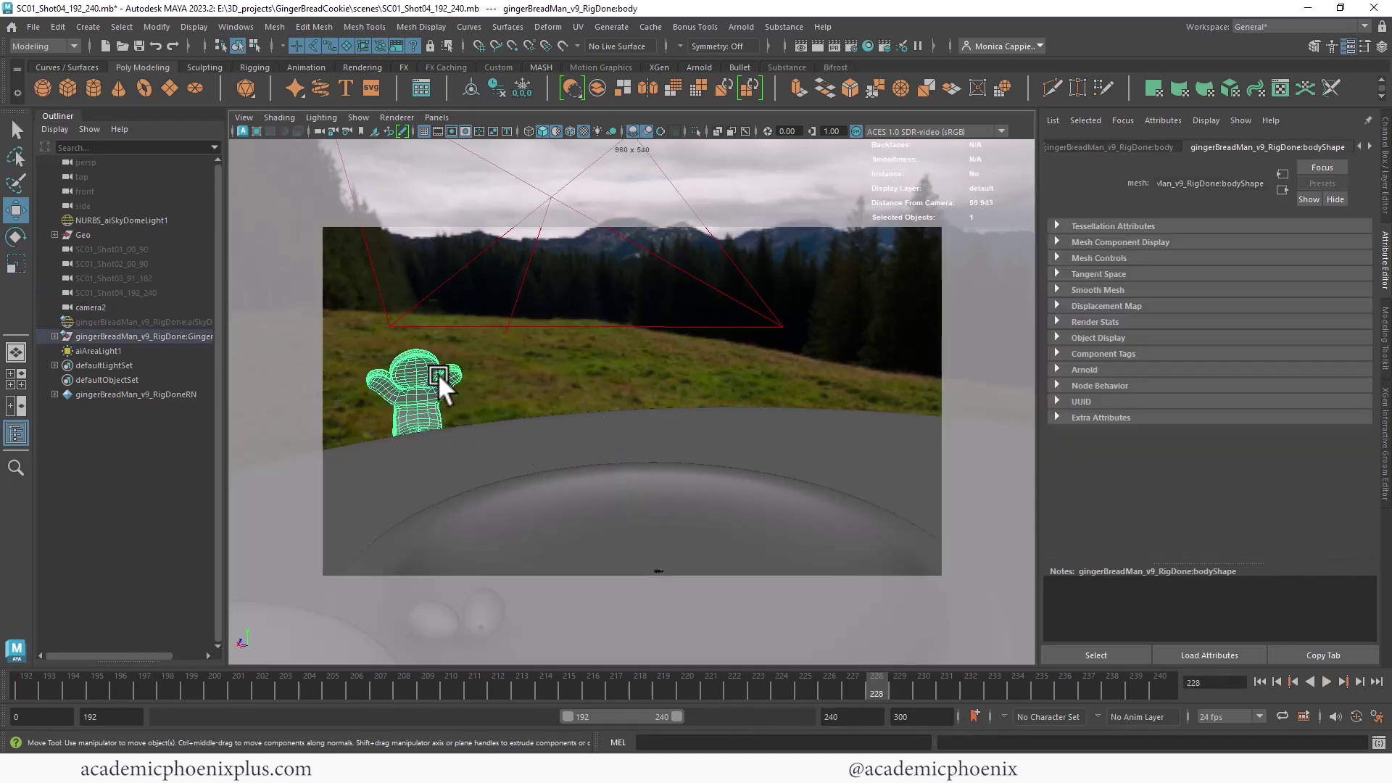
{"action": "left_click", "coordinate": [119, 292]}
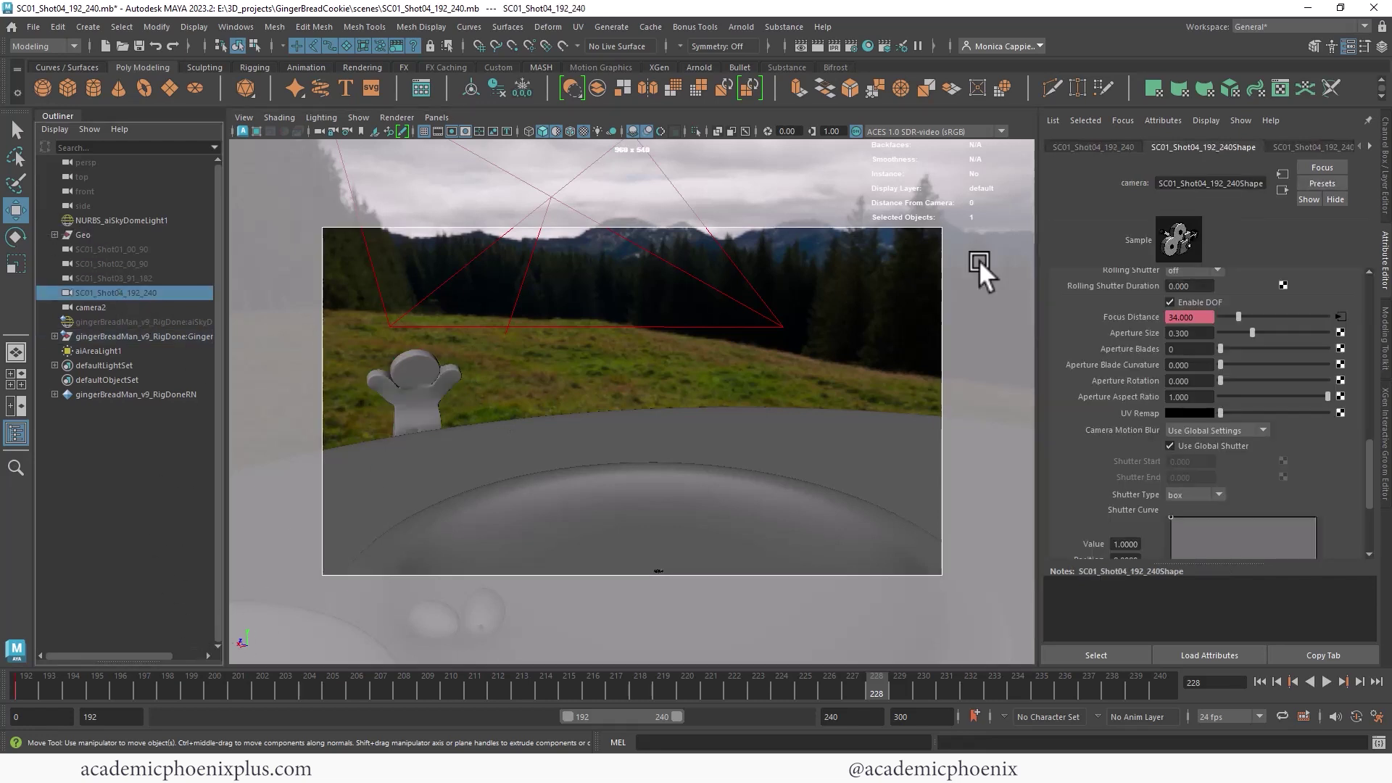
{"action": "type", "text": "60"}
{"action": "key", "text": "Return"}
{"action": "right_click", "coordinate": [1117, 317]}
{"action": "left_click", "coordinate": [1158, 339]}
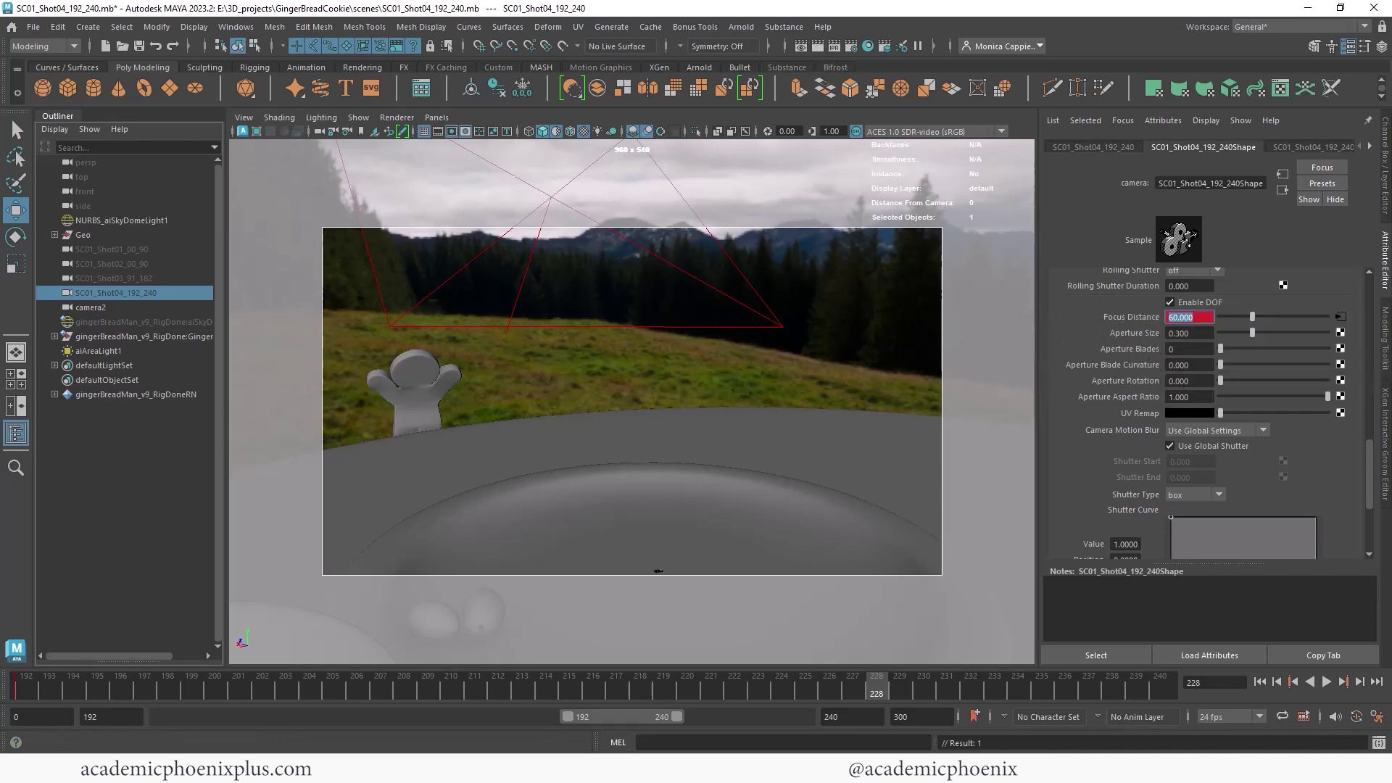
{"action": "left_click", "coordinate": [817, 46]}
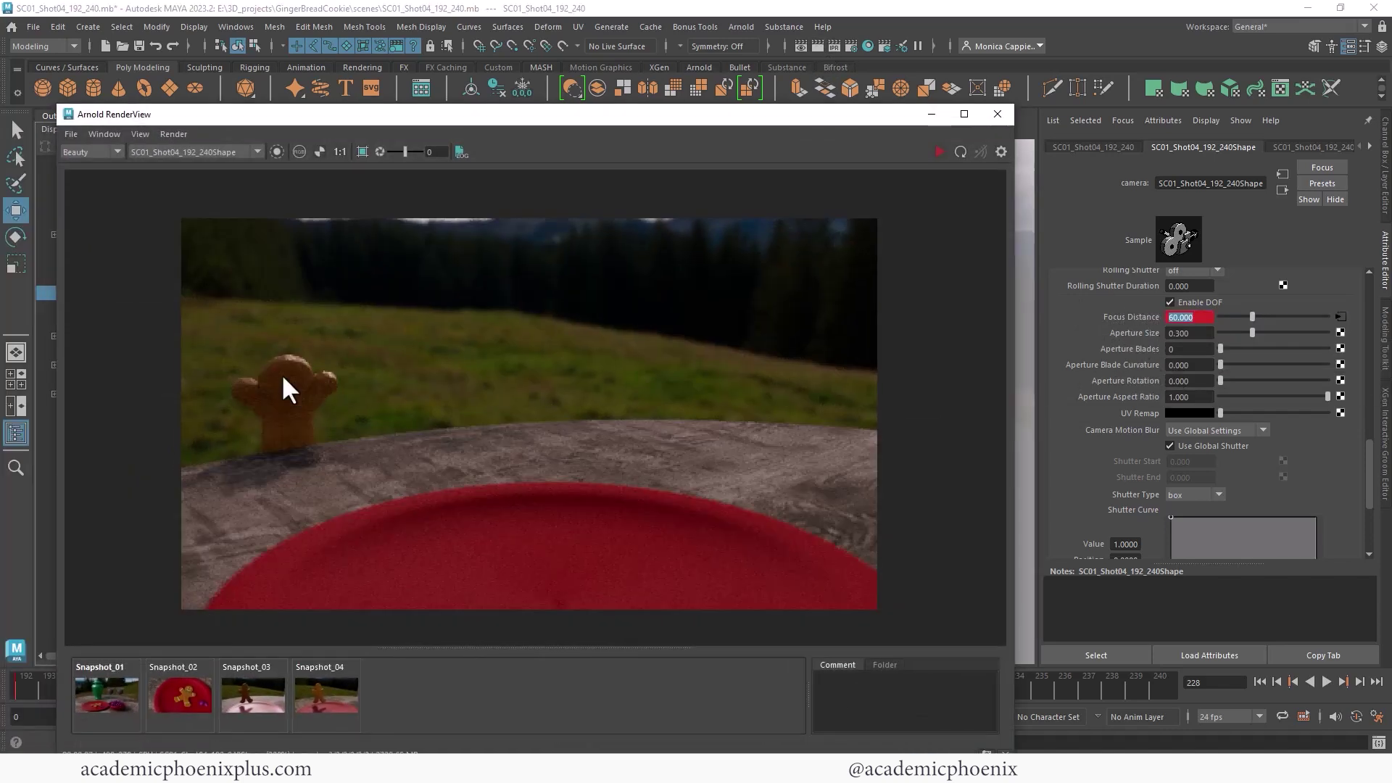
{"action": "left_click", "coordinate": [931, 115]}
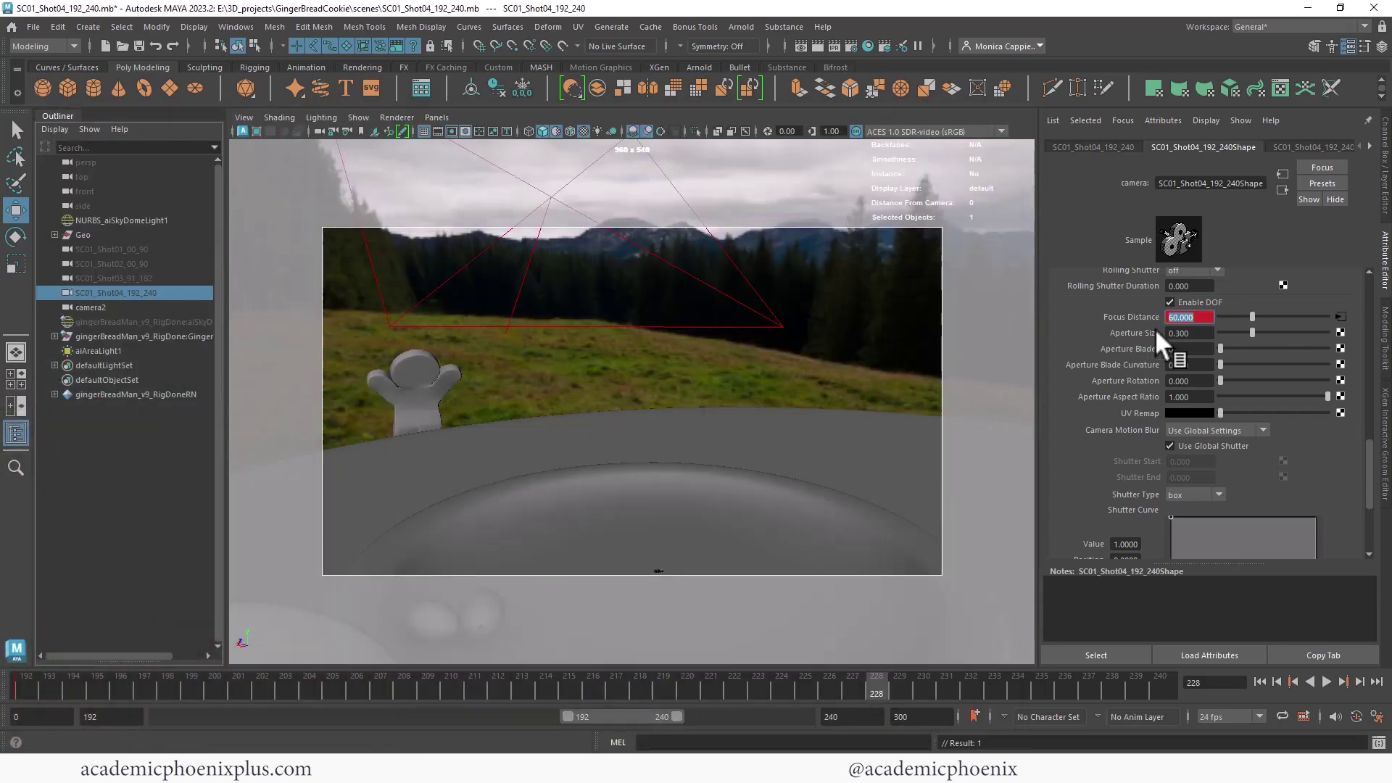
Step: At frame 210, check the gingerbread man's distance, key the shot camera's Arnold Focus Distance at 48, and save the scene
{"action": "left_click_drag", "start_coordinate": [804, 685], "coordinate": [451, 685]}
{"action": "left_click", "coordinate": [492, 359]}
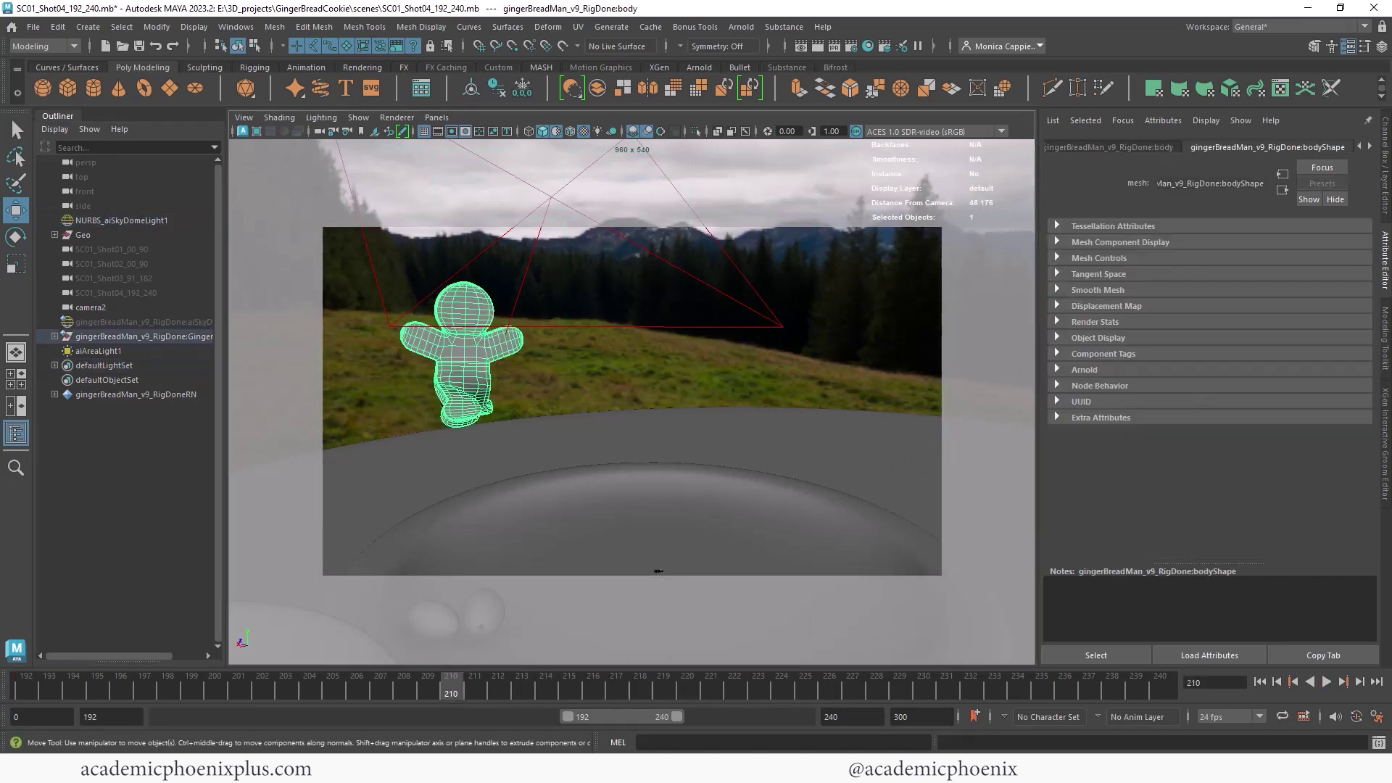
{"action": "left_click", "coordinate": [332, 131]}
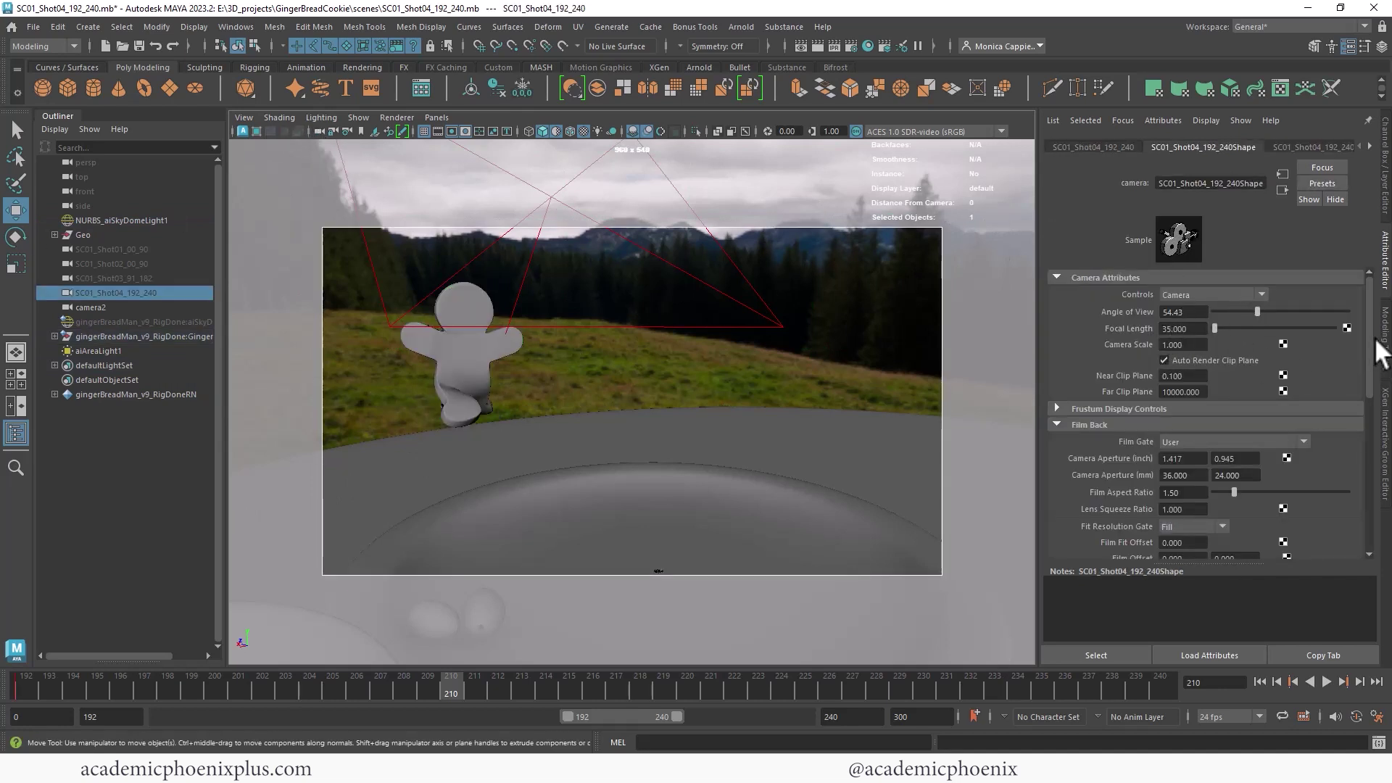
{"action": "scroll", "coordinate": [1357, 400], "scroll_direction": "down", "scroll_amount": 5}
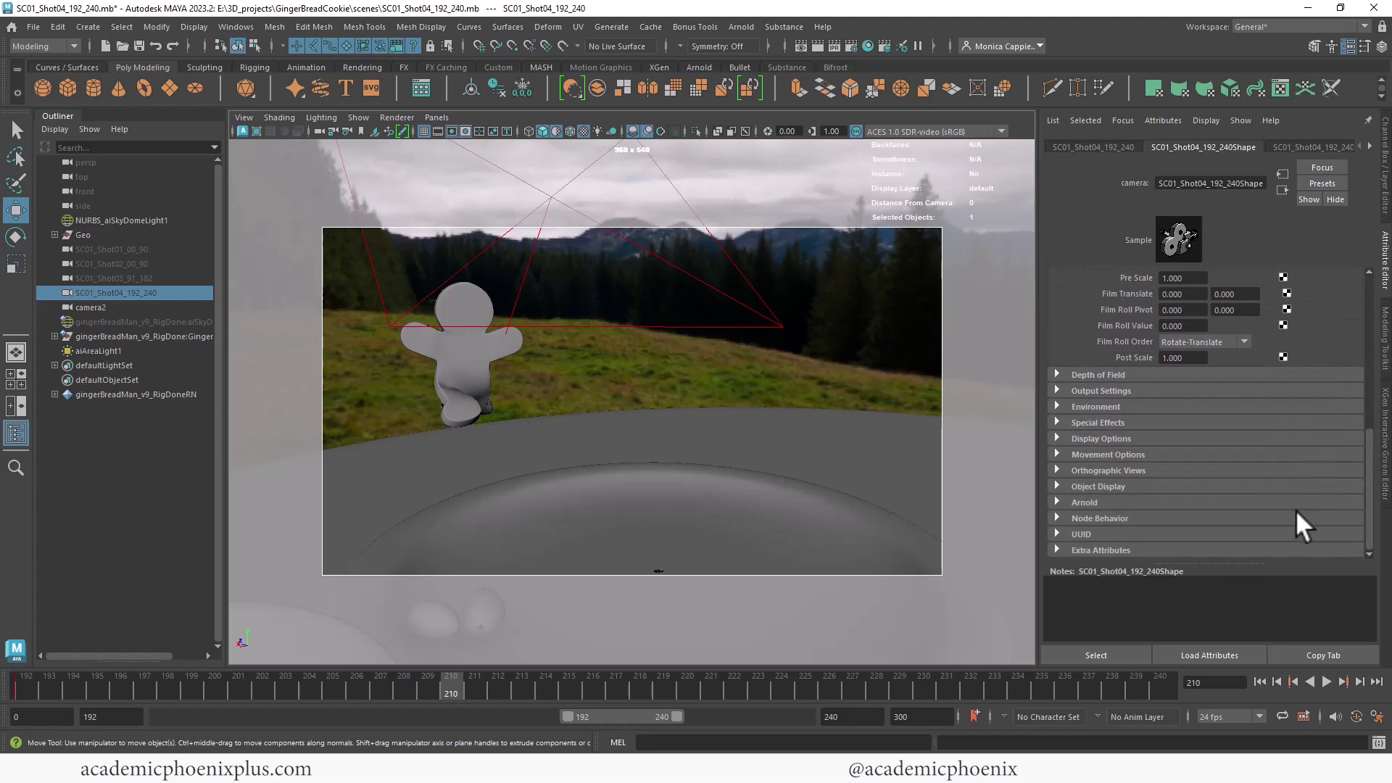
{"action": "left_click", "coordinate": [1348, 501]}
{"action": "scroll", "coordinate": [1349, 471], "scroll_direction": "down", "scroll_amount": 5}
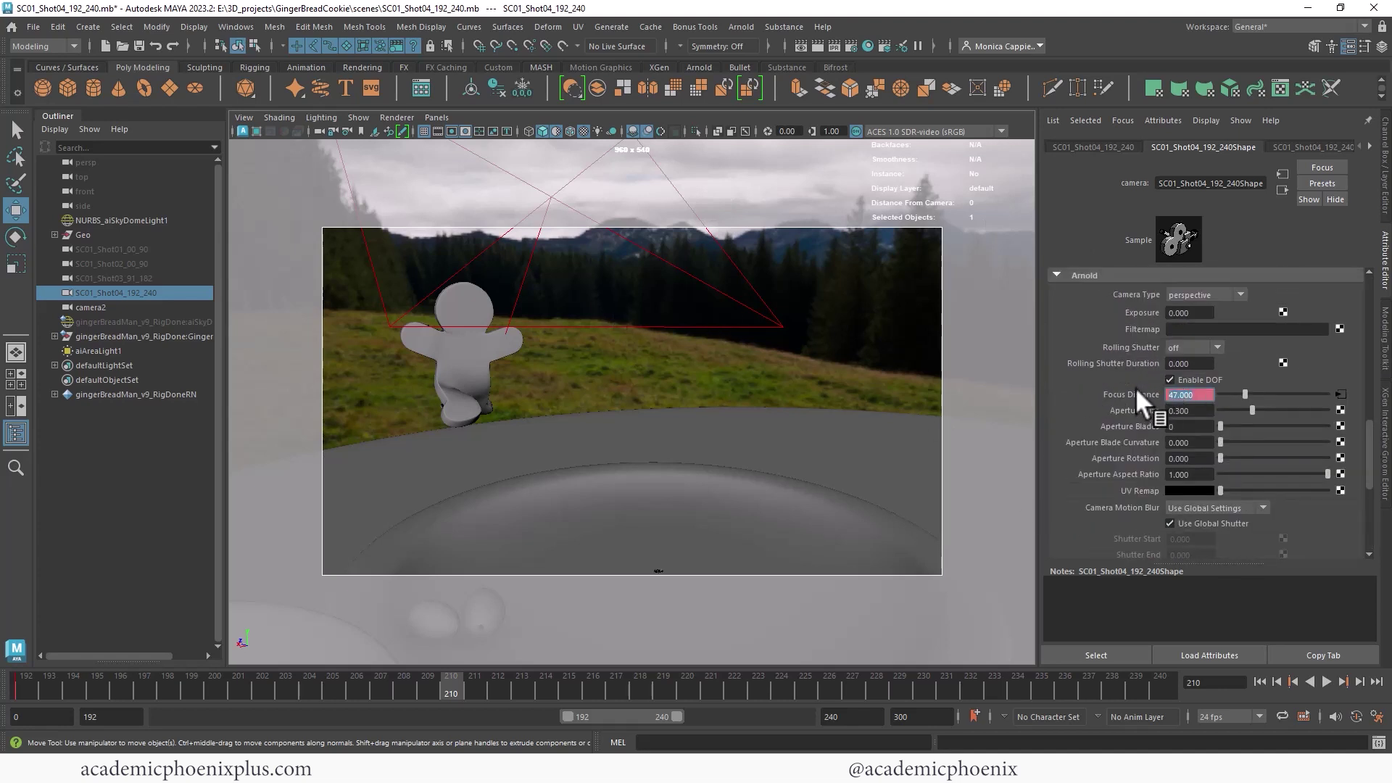
{"action": "type", "text": "48"}
{"action": "key", "text": "Return"}
{"action": "right_click", "coordinate": [1133, 392]}
{"action": "left_click", "coordinate": [1155, 405]}
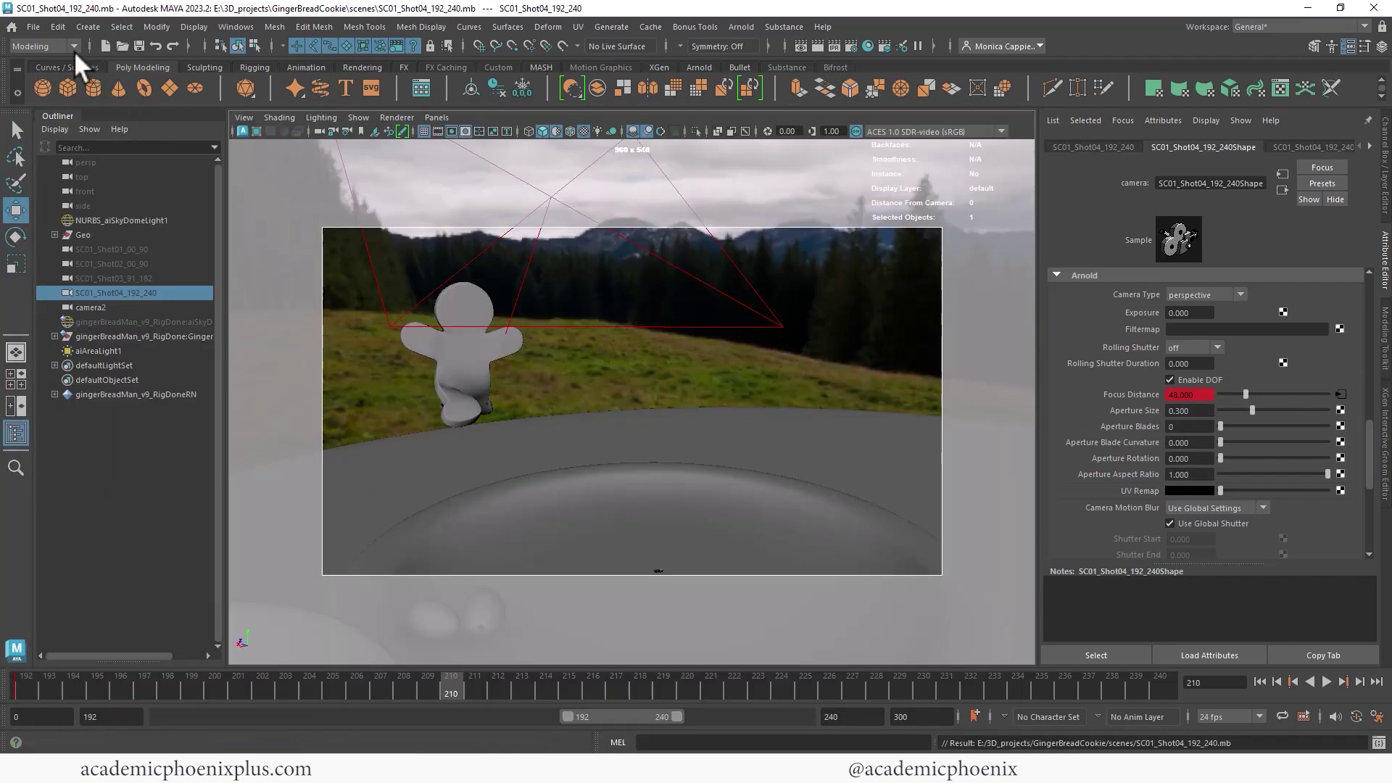
Step: Open the scene file SC01_Shot01_00_90.mb from the project's scenes folder
{"action": "left_click", "coordinate": [34, 27]}
{"action": "left_click", "coordinate": [47, 50]}
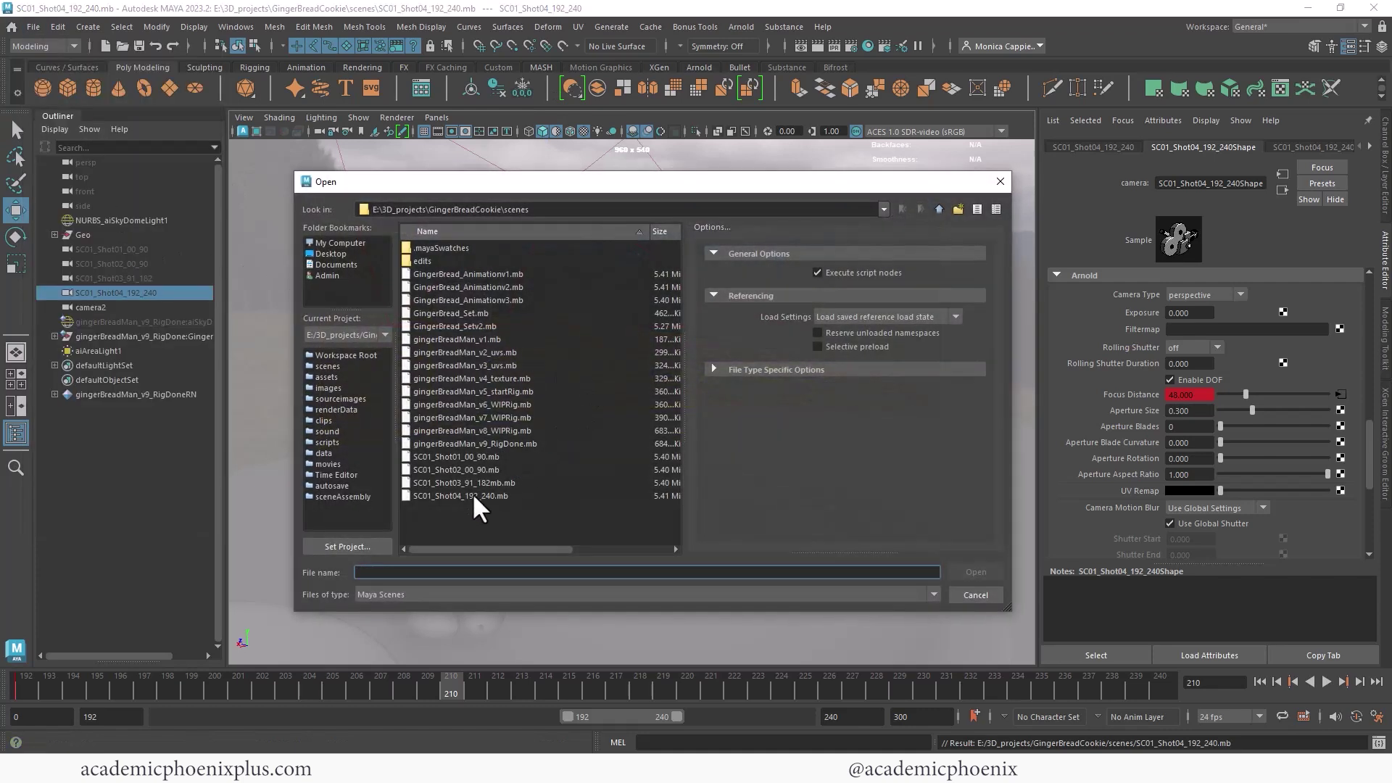
{"action": "double_click", "coordinate": [472, 456]}
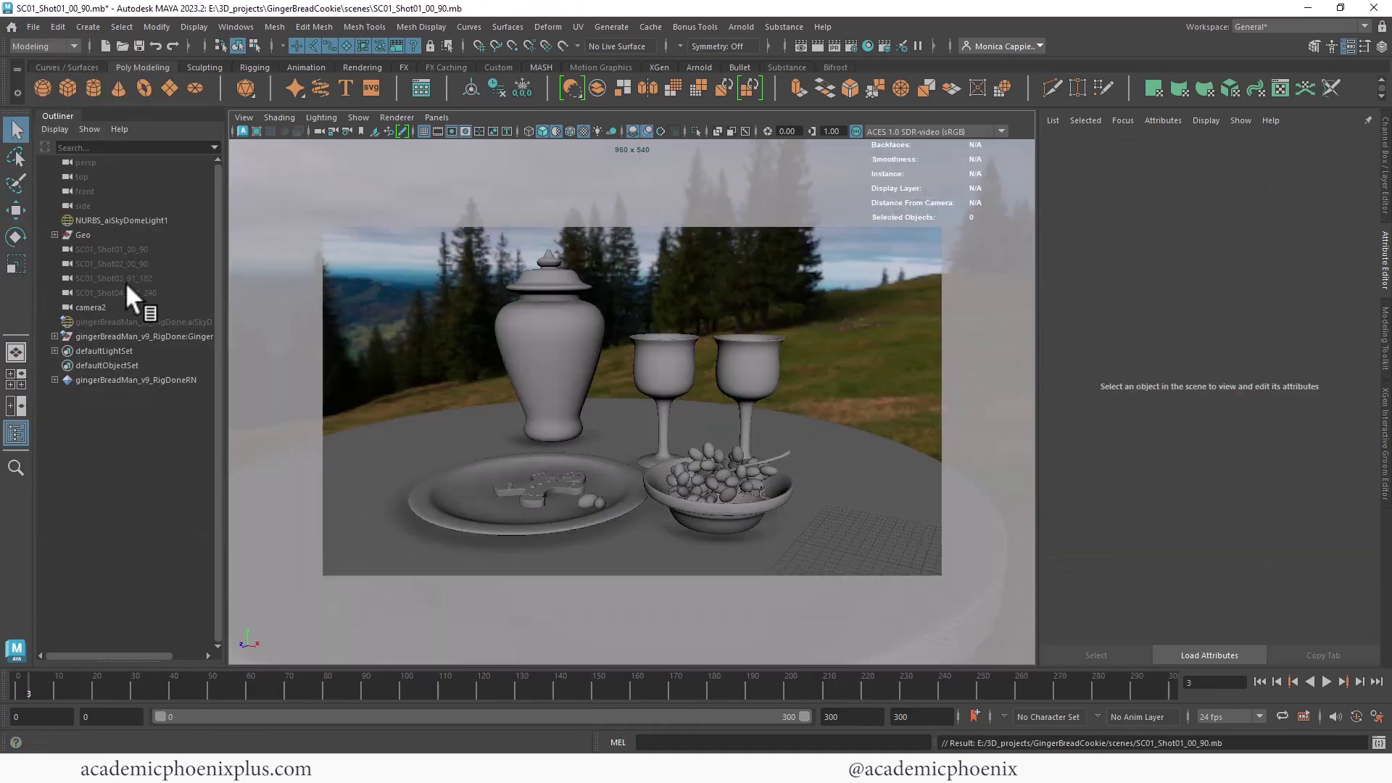
Step: Select the SC01_Shot01_00_90 camera and set the playback range to end at frame 90
{"action": "left_click", "coordinate": [111, 249]}
{"action": "left_click", "coordinate": [42, 685]}
{"action": "left_click", "coordinate": [855, 722]}
{"action": "key", "text": "BackSpace"}
{"action": "key", "text": "BackSpace"}
{"action": "key", "text": "BackSpace"}
{"action": "type", "text": "90"}
{"action": "key", "text": "Return"}
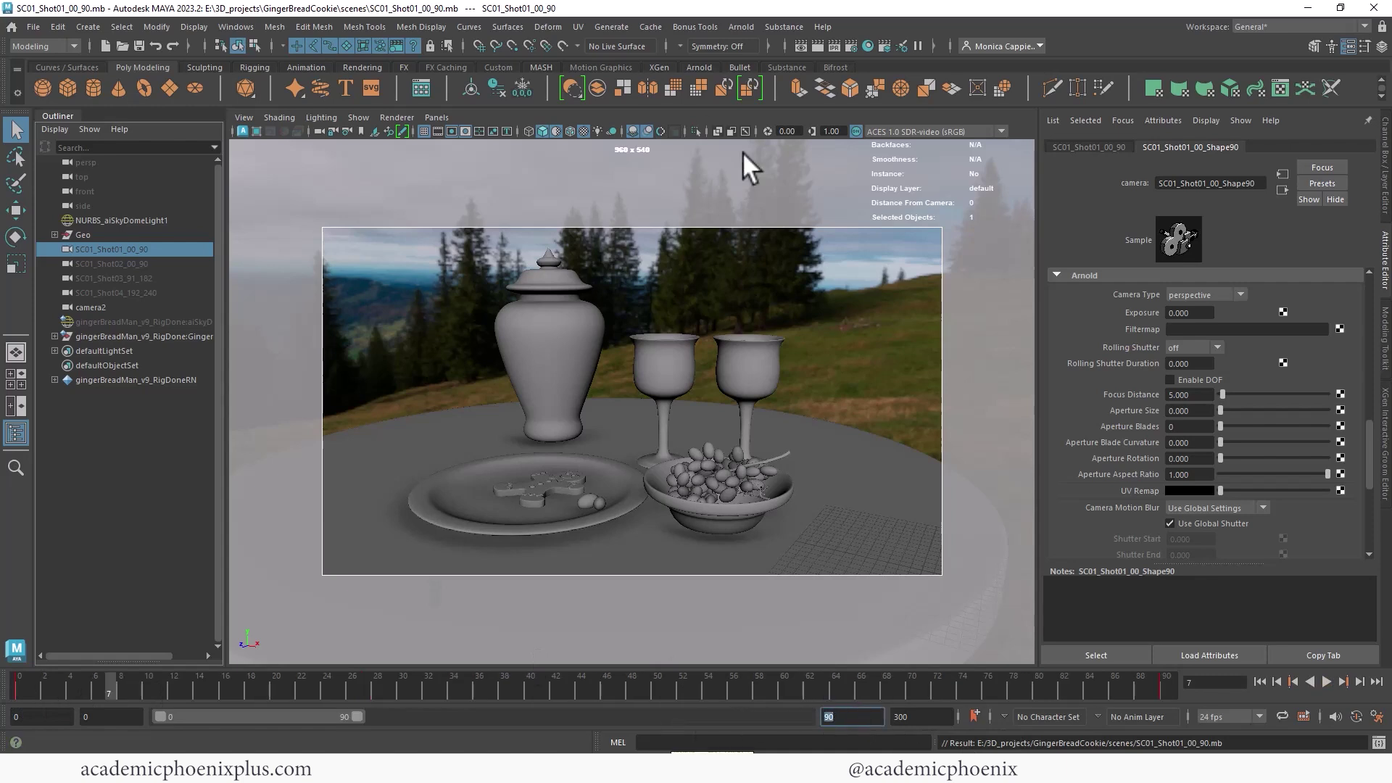
Step: In the render settings, set the file name prefix to SC01_Shot01\SC01_Shot01, based on the shot camera's name
{"action": "left_click", "coordinate": [848, 46]}
{"action": "double_click", "coordinate": [140, 250]}
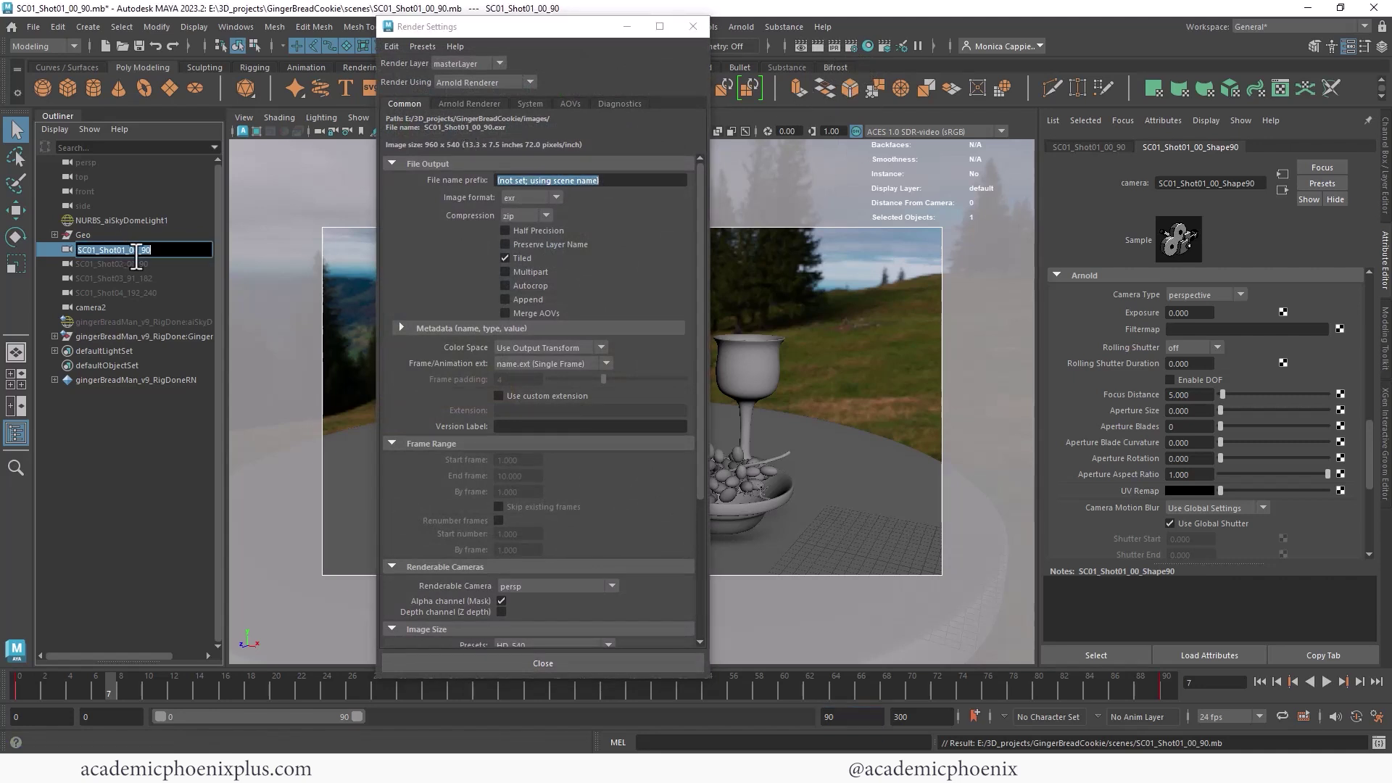
{"action": "key", "text": "ctrl+c"}
{"action": "left_click", "coordinate": [565, 181]}
{"action": "key", "text": "ctrl+v"}
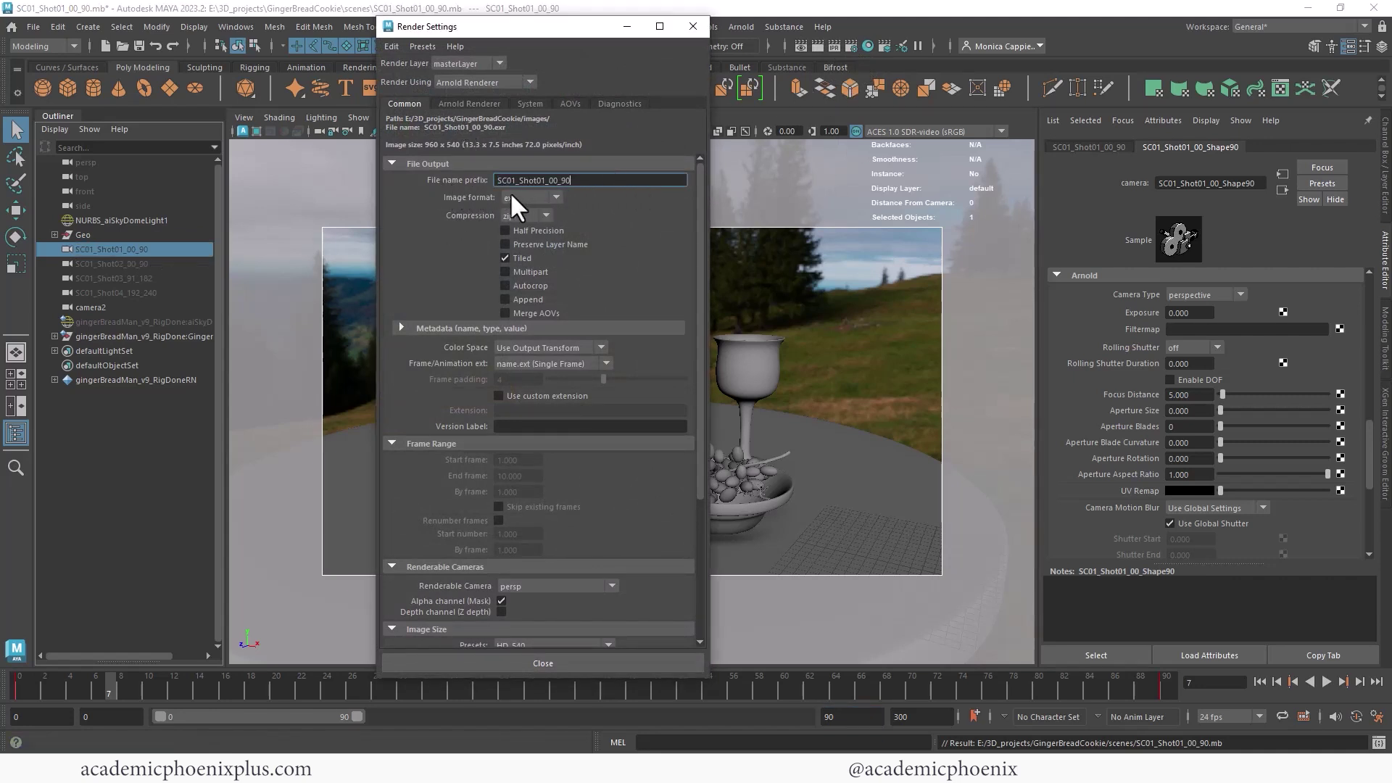
{"action": "left_click_drag", "start_coordinate": [545, 180], "coordinate": [629, 186]}
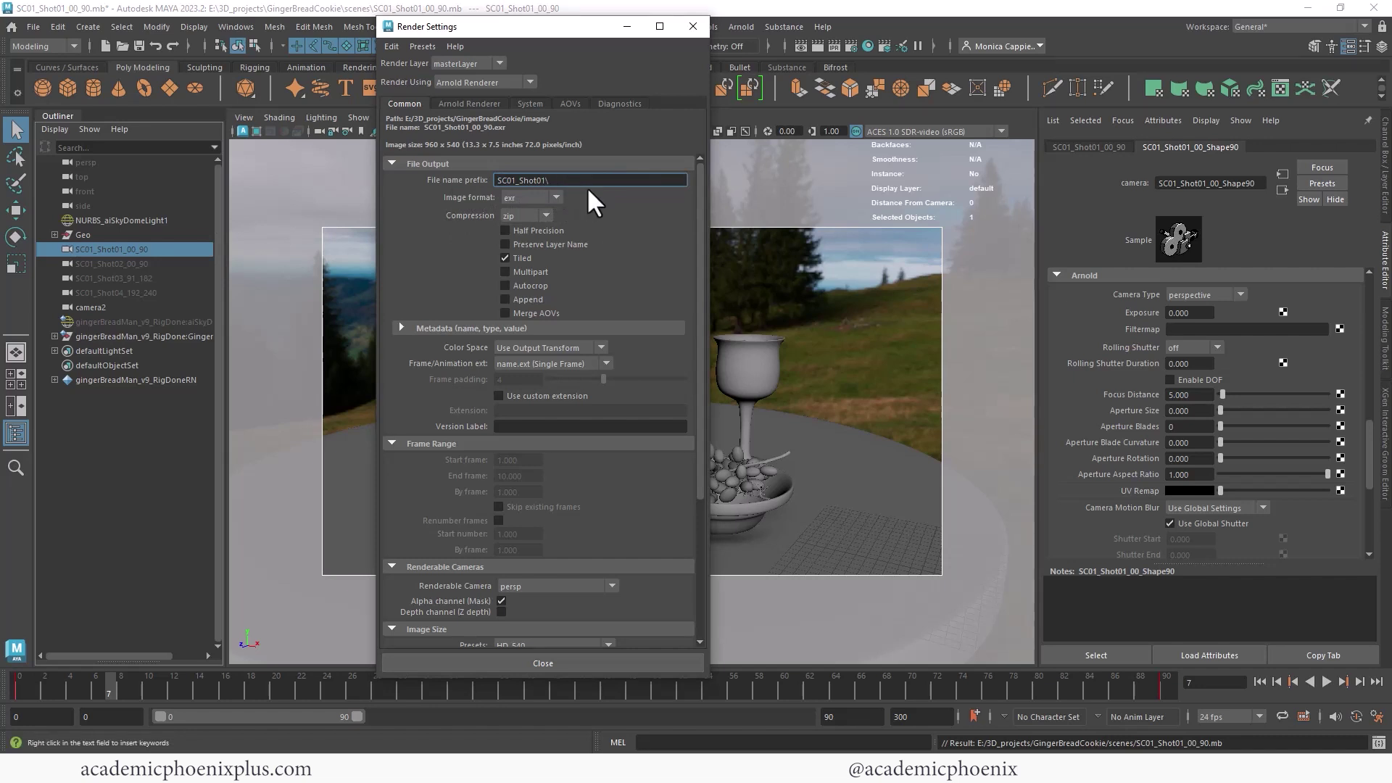
{"action": "type", "text": "\\SC01_Shot01"}
Step: Set the render output to png with the name.#.ext frame naming and a frame padding of 3
{"action": "left_click", "coordinate": [549, 198]}
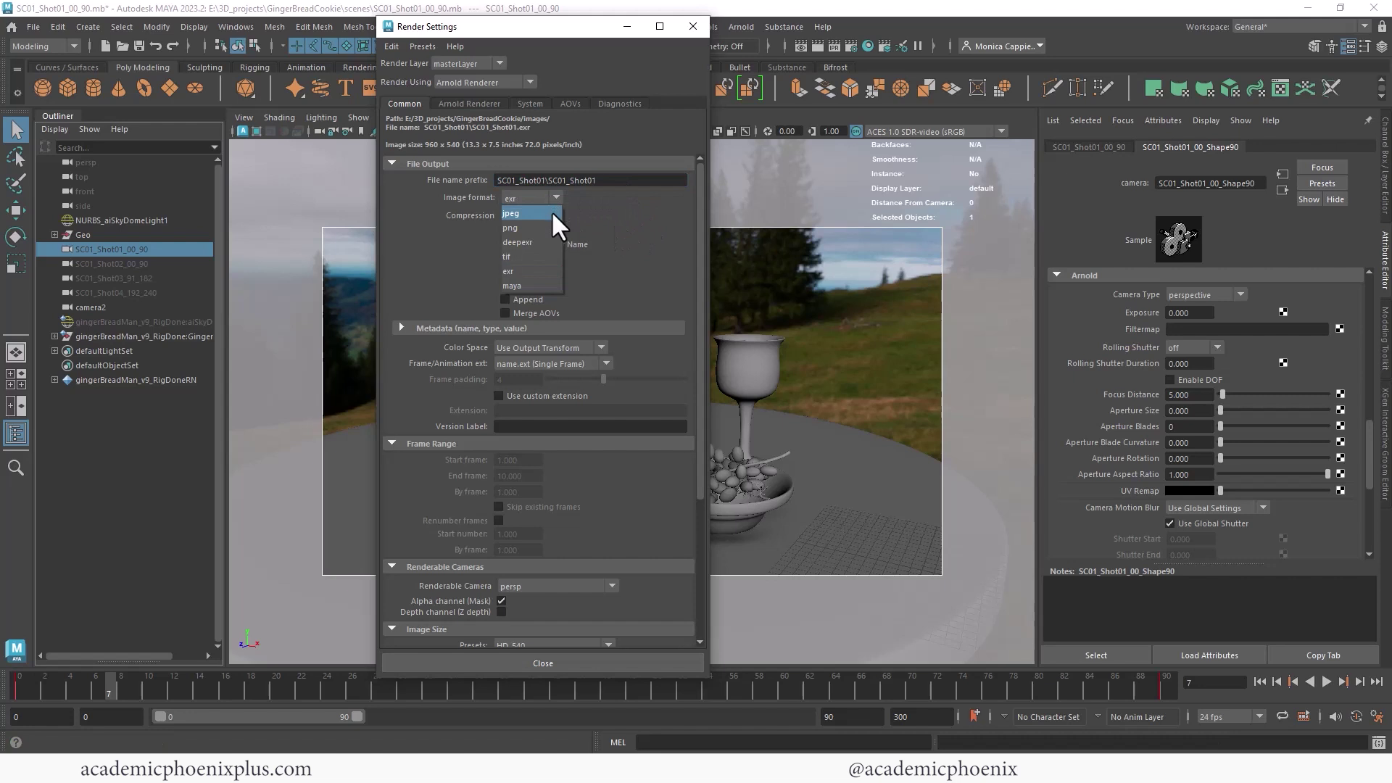
{"action": "left_click", "coordinate": [533, 226]}
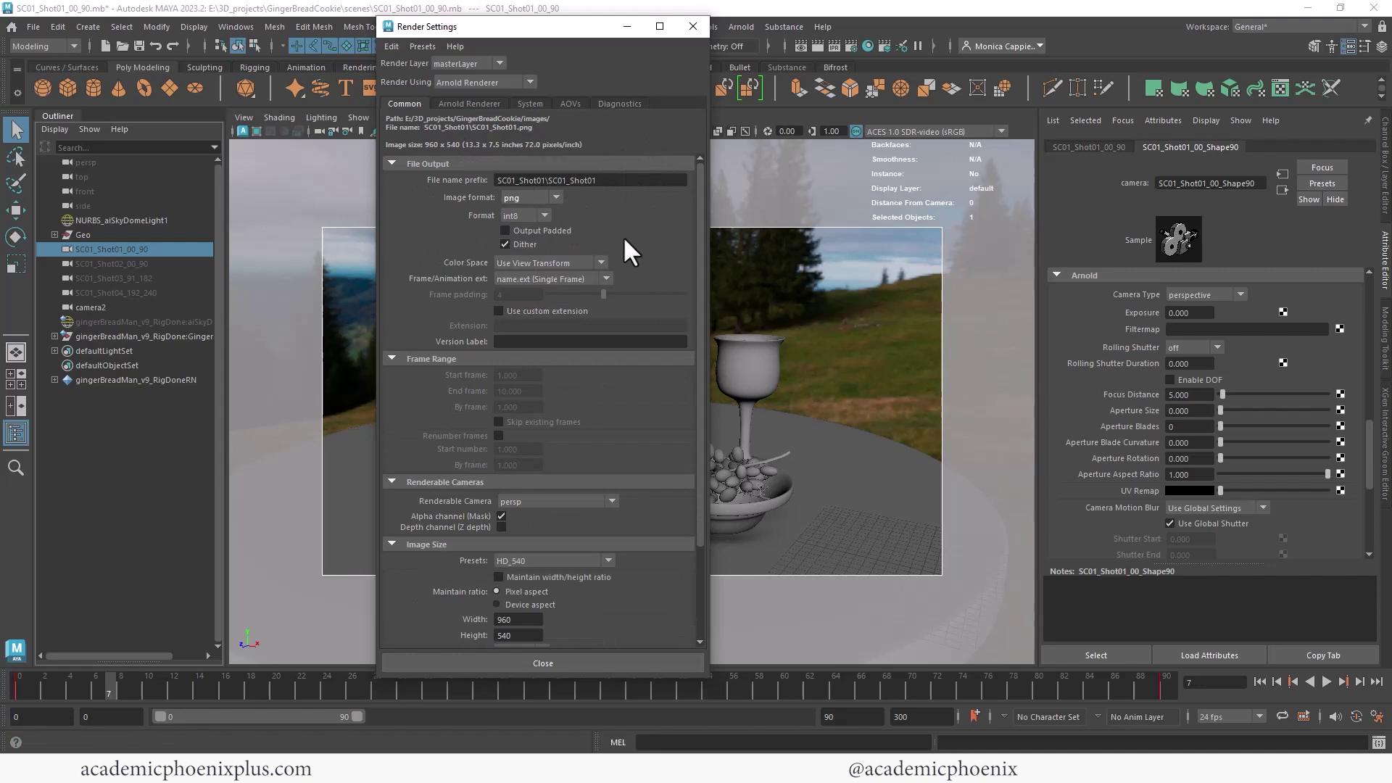
{"action": "scroll", "coordinate": [699, 258], "scroll_direction": "down", "scroll_amount": 1}
{"action": "left_click", "coordinate": [560, 275]}
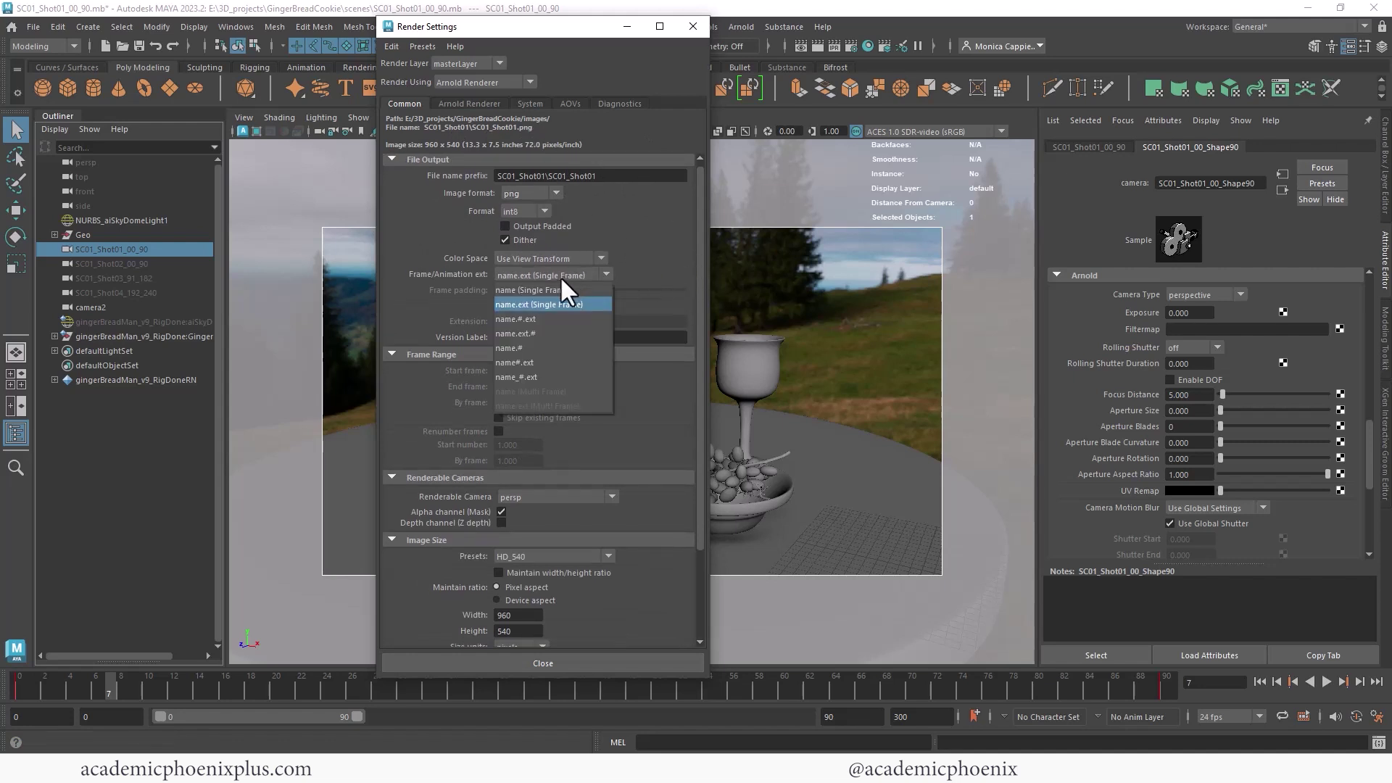
{"action": "left_click", "coordinate": [533, 312]}
{"action": "double_click", "coordinate": [501, 291]}
{"action": "key", "text": "BackSpace"}
{"action": "type", "text": "3"}
Step: Set the render frame range to end at frame 90
{"action": "left_click", "coordinate": [516, 371]}
{"action": "left_click", "coordinate": [527, 386]}
{"action": "type", "text": "90"}
{"action": "key", "text": "Return"}
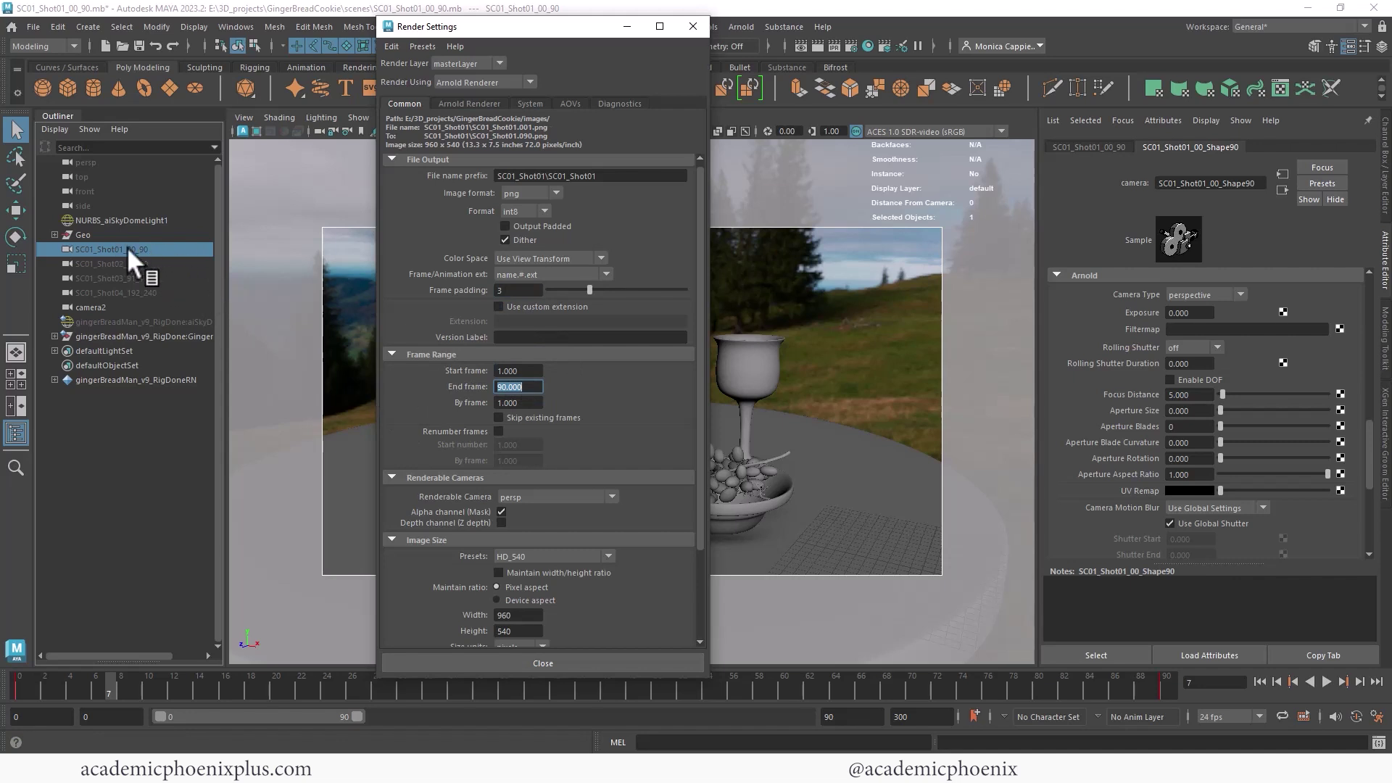
Step: Make SC01_Shot01_00_90 the renderable camera and choose the HD_720 image size preset
{"action": "left_click_drag", "start_coordinate": [699, 301], "coordinate": [700, 367]}
{"action": "left_click", "coordinate": [567, 386]}
{"action": "left_click", "coordinate": [568, 411]}
{"action": "left_click", "coordinate": [563, 445]}
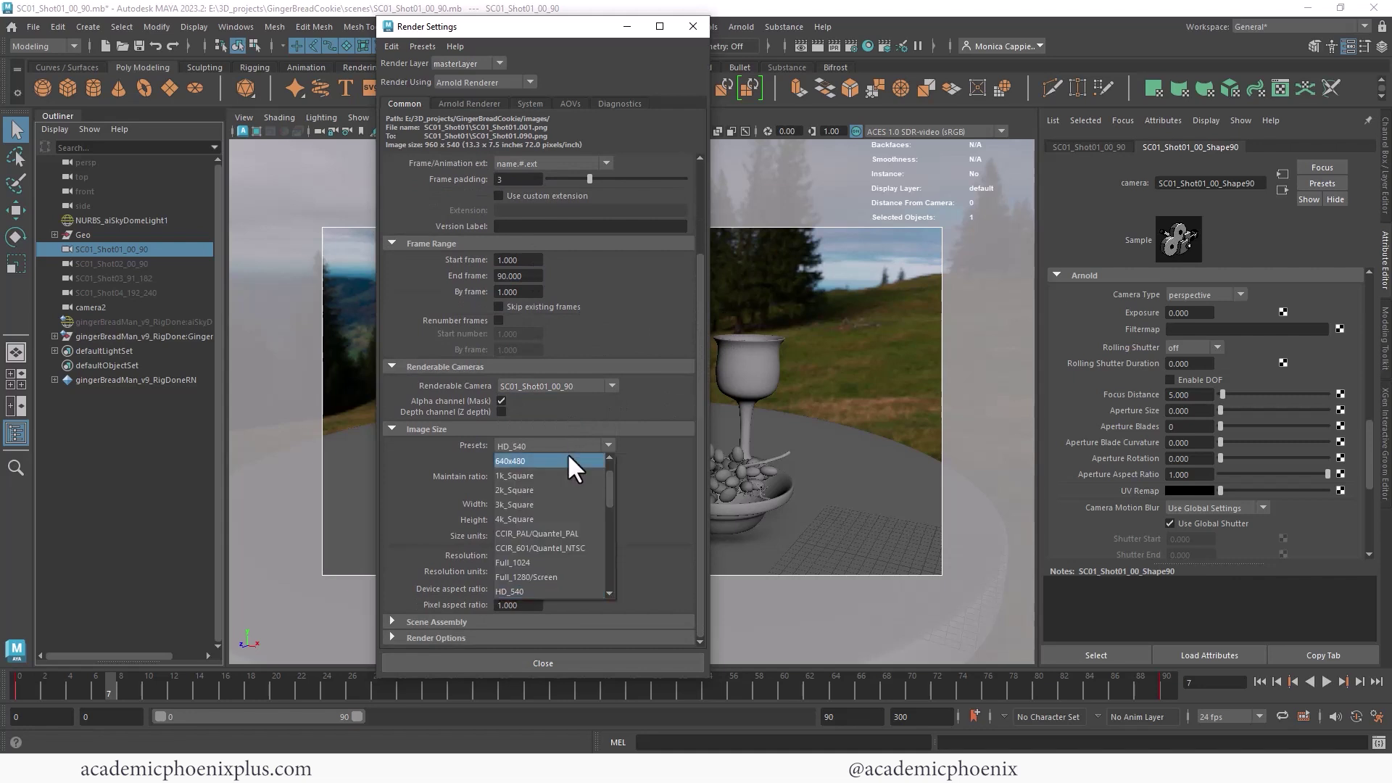
{"action": "left_click", "coordinate": [579, 586]}
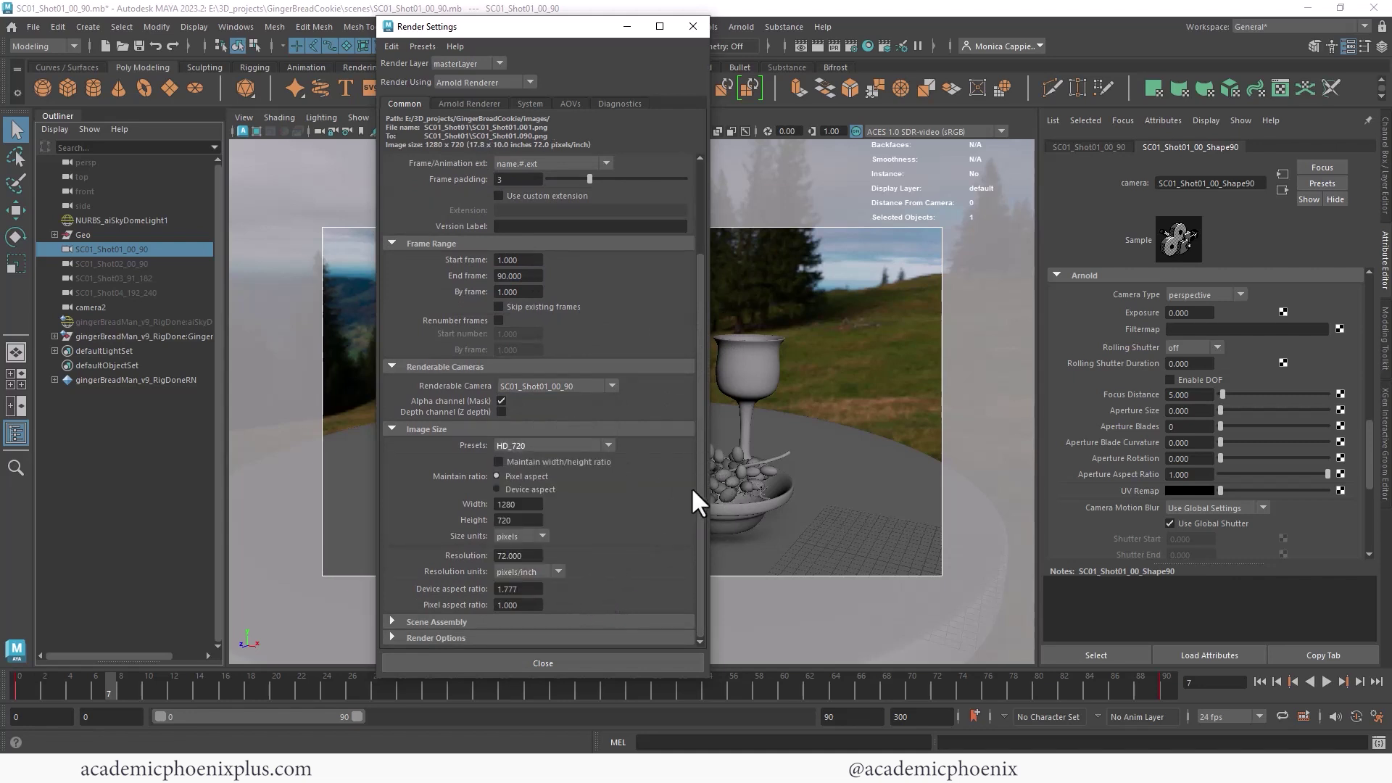
{"action": "left_click", "coordinate": [608, 445]}
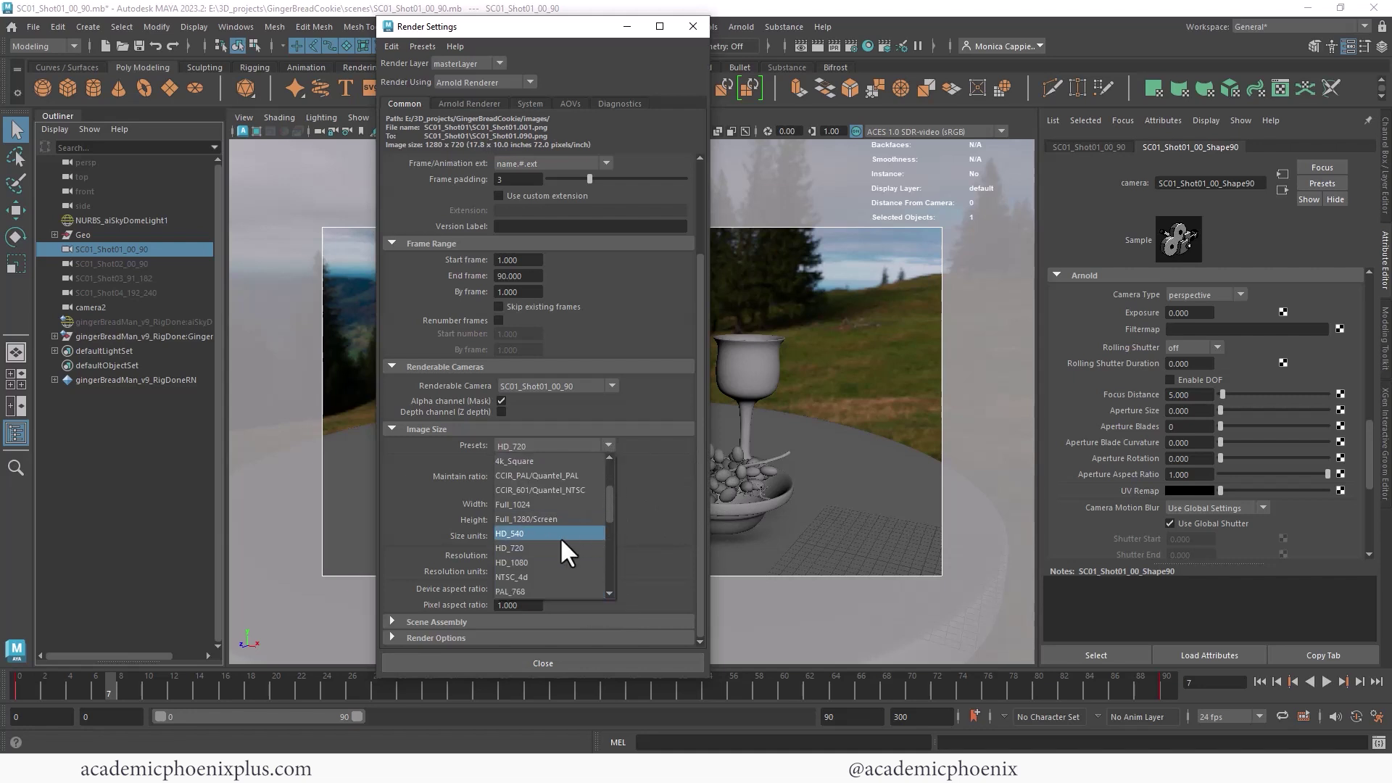
{"action": "left_click", "coordinate": [701, 506]}
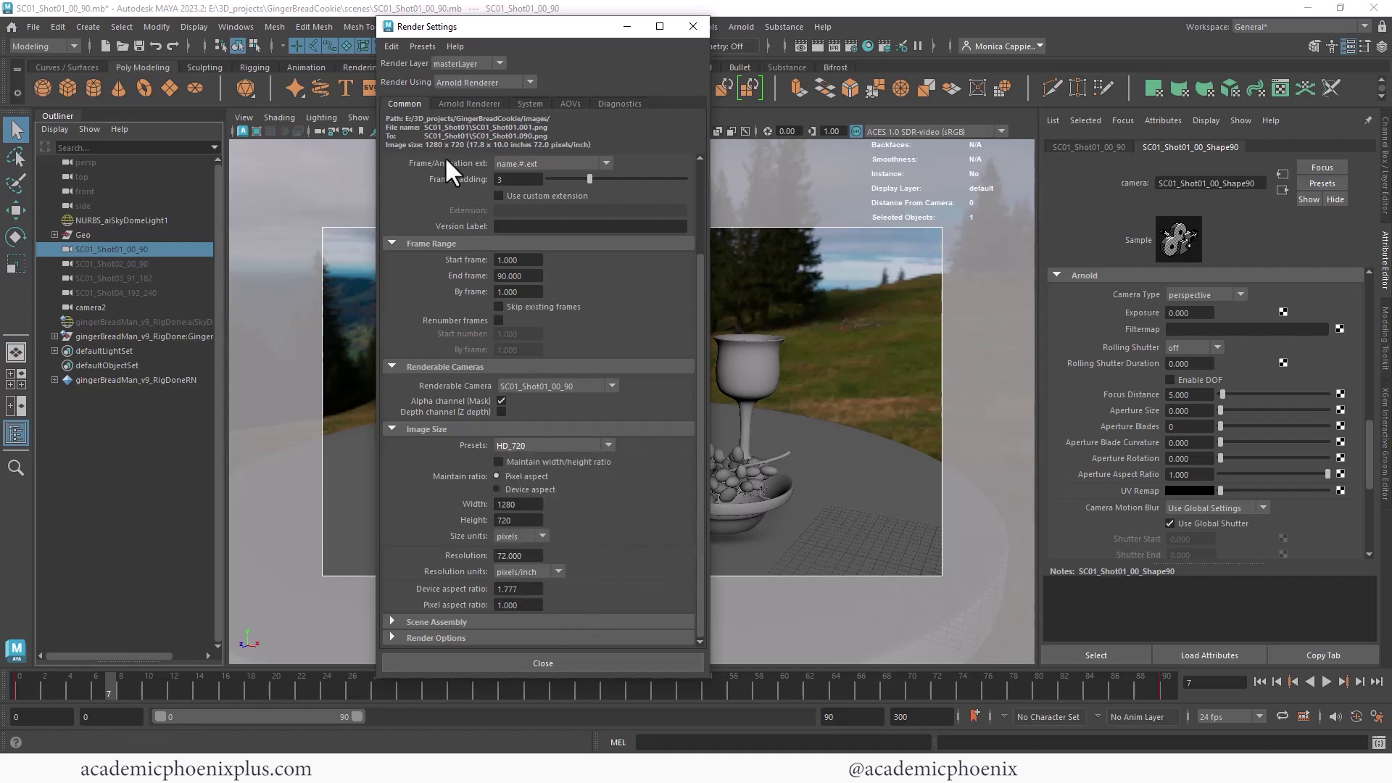
Step: Set the Arnold samples to Camera (AA) 4, Diffuse, Specular, Transmission and SSS 3, and Volume Indirect 1
{"action": "left_click", "coordinate": [469, 103]}
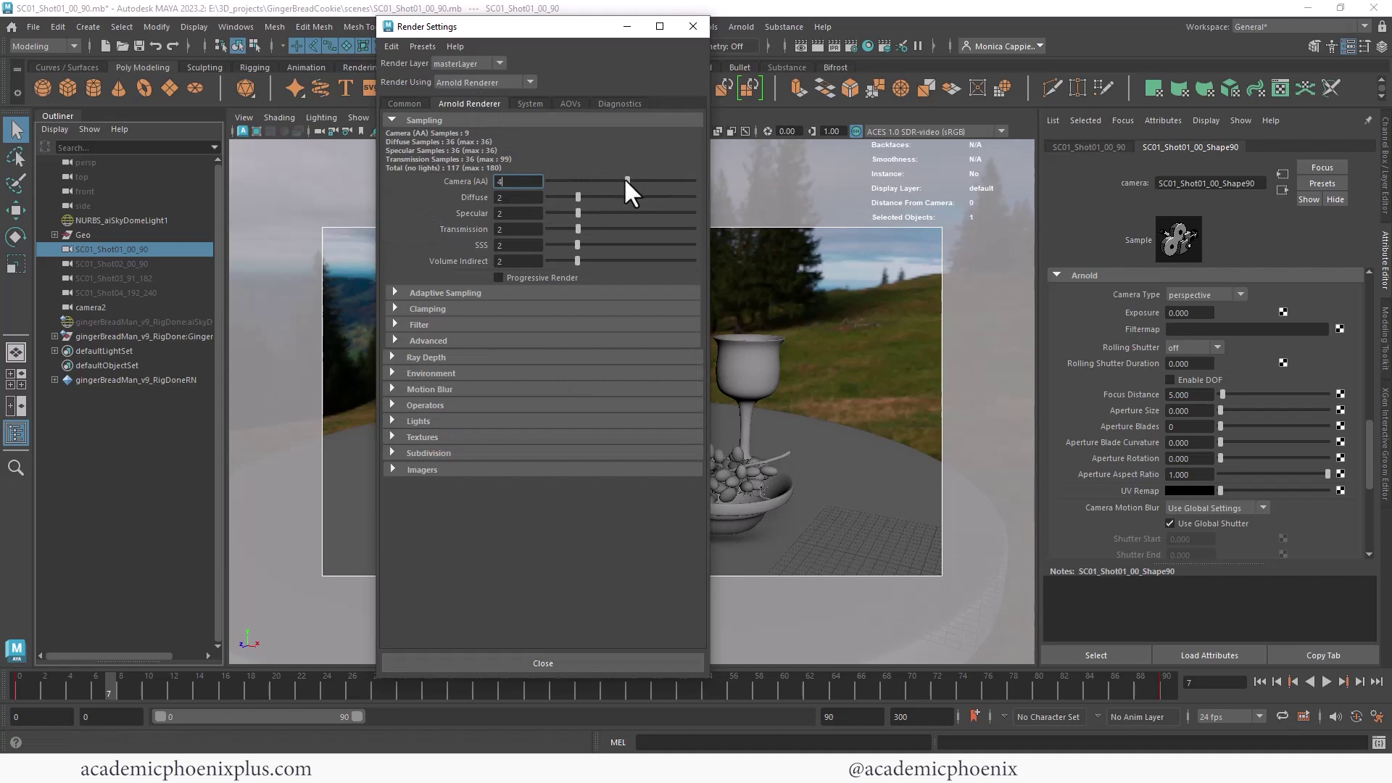
{"action": "left_click_drag", "start_coordinate": [580, 196], "coordinate": [594, 228]}
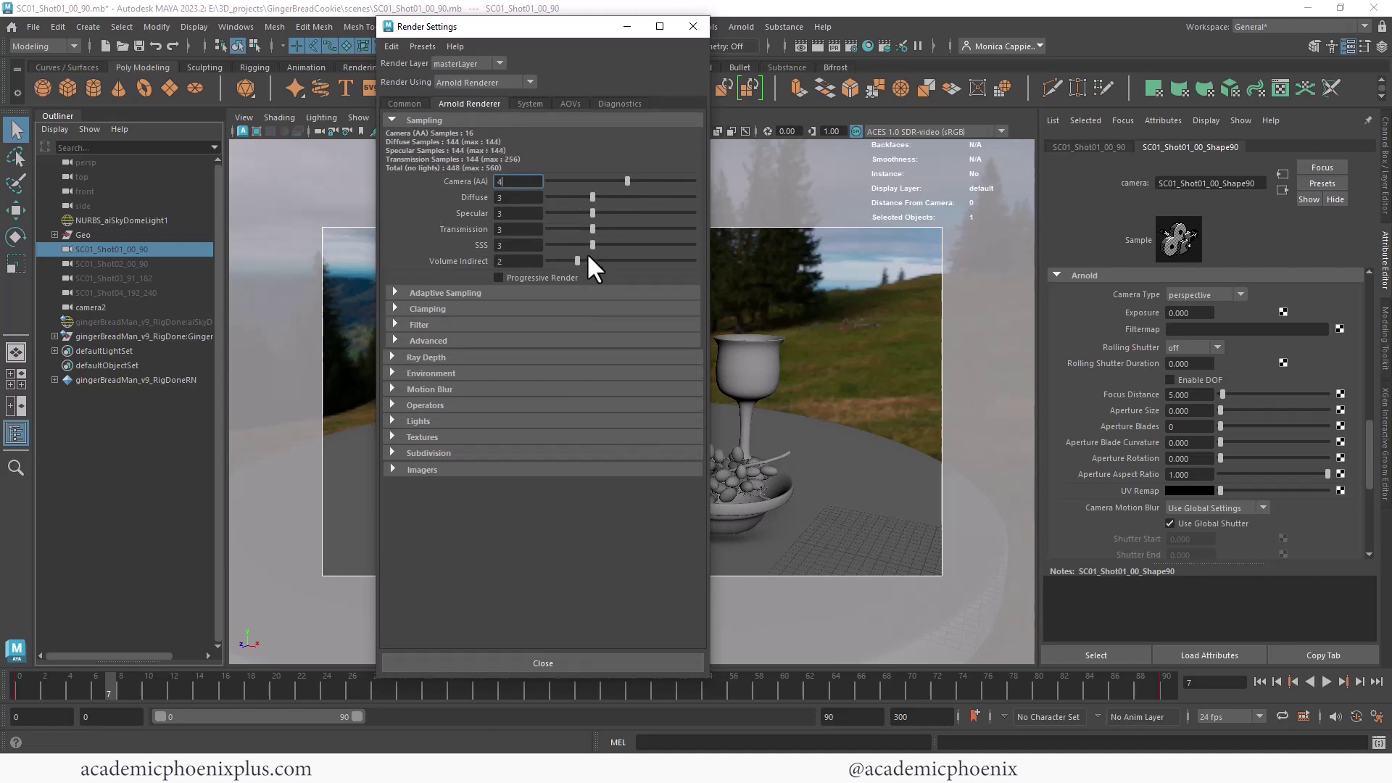
{"action": "left_click_drag", "start_coordinate": [572, 263], "coordinate": [562, 261]}
Step: Enable adaptive sampling with Max. Camera (AA) 8, close the render settings and save the scene
{"action": "left_click", "coordinate": [470, 293]}
{"action": "left_click", "coordinate": [501, 308]}
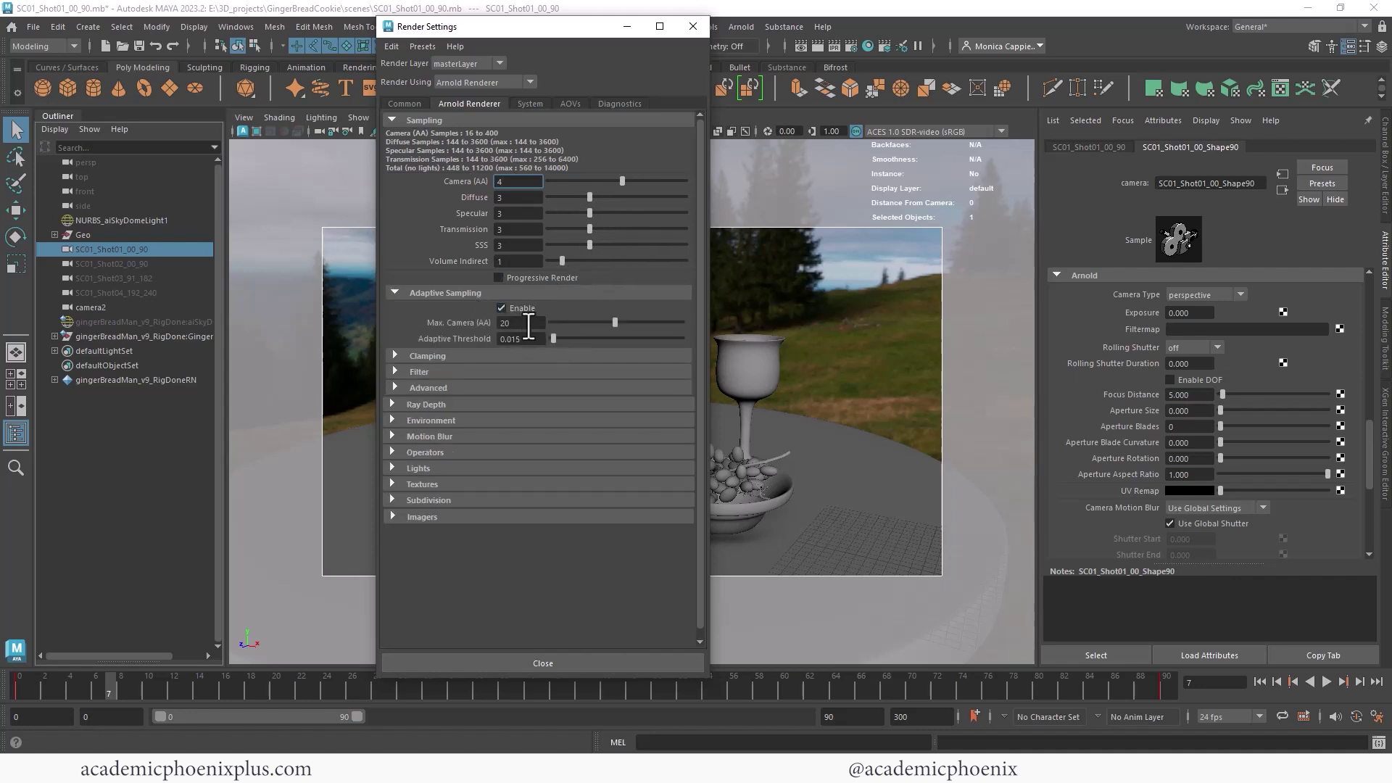
{"action": "double_click", "coordinate": [512, 323]}
{"action": "type", "text": "8"}
{"action": "key", "text": "Return"}
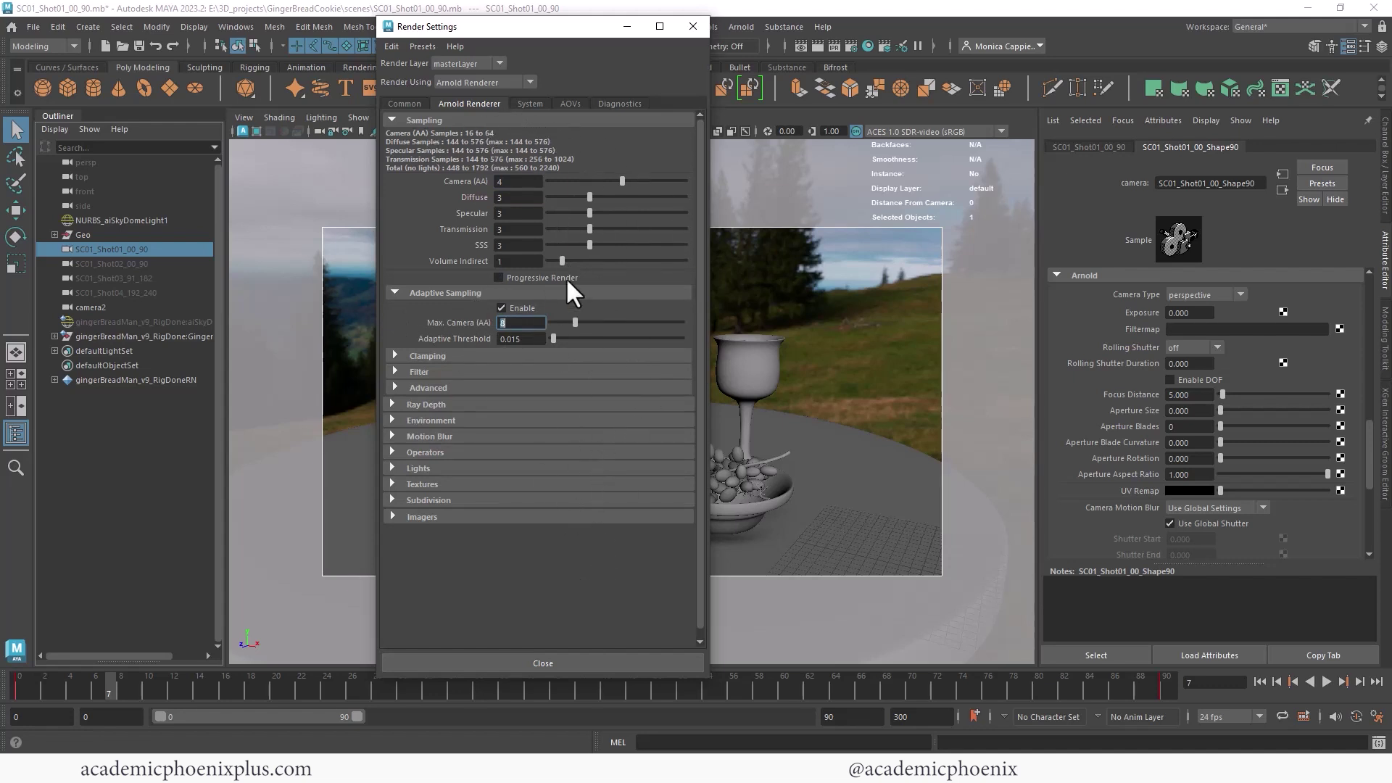
{"action": "left_click", "coordinate": [700, 27]}
{"action": "key", "text": "ctrl+s"}
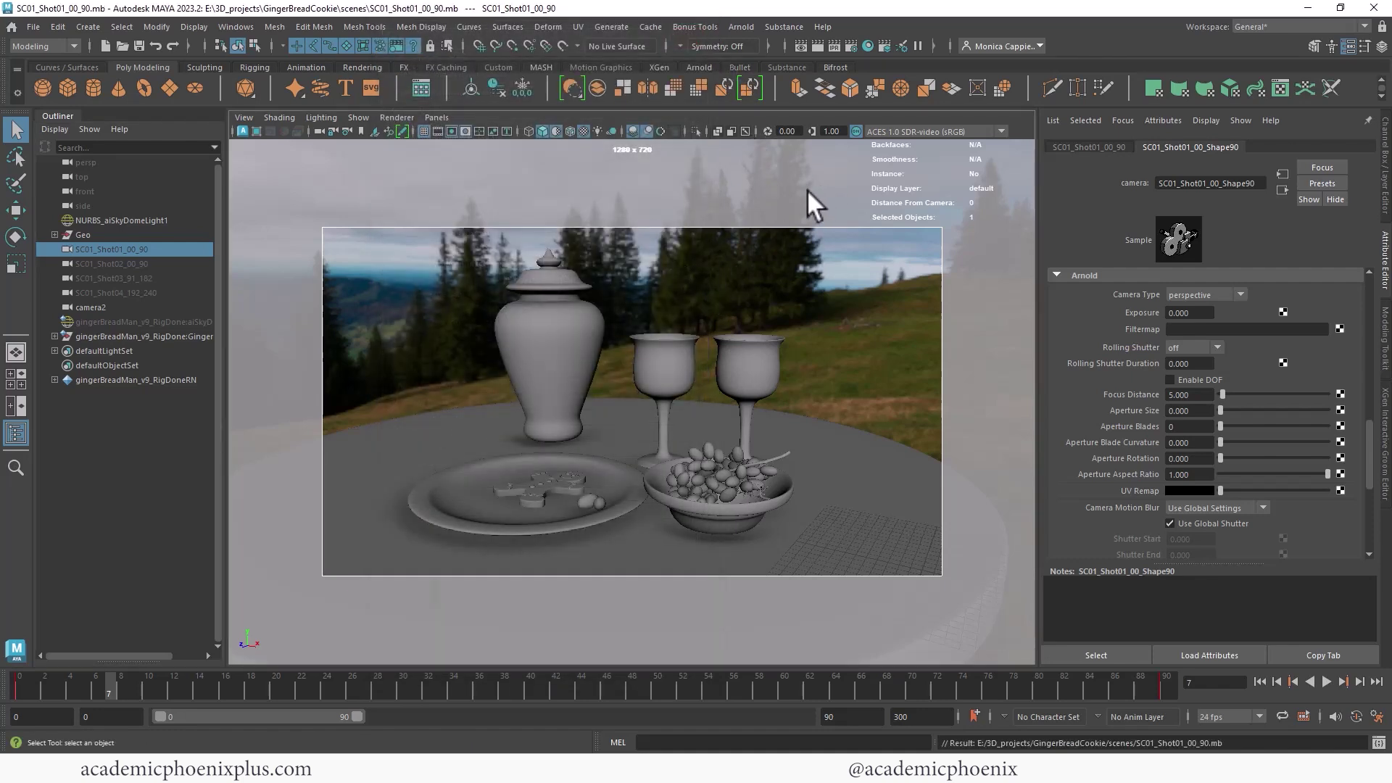
Step: Switch to the Rendering menu set and open the Render Sequence options with SC01_Shot01_00_90 as the current camera
{"action": "left_click", "coordinate": [34, 27]}
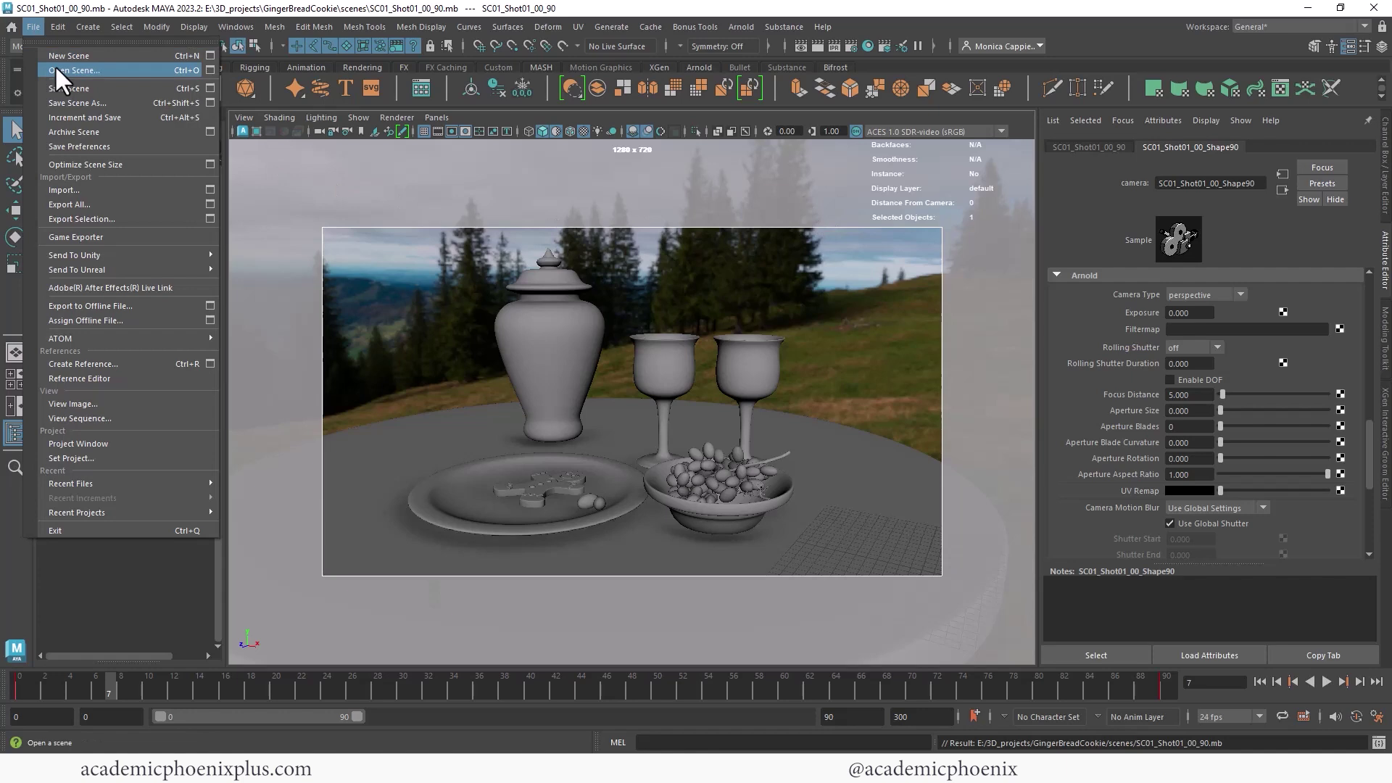
{"action": "left_click", "coordinate": [88, 27]}
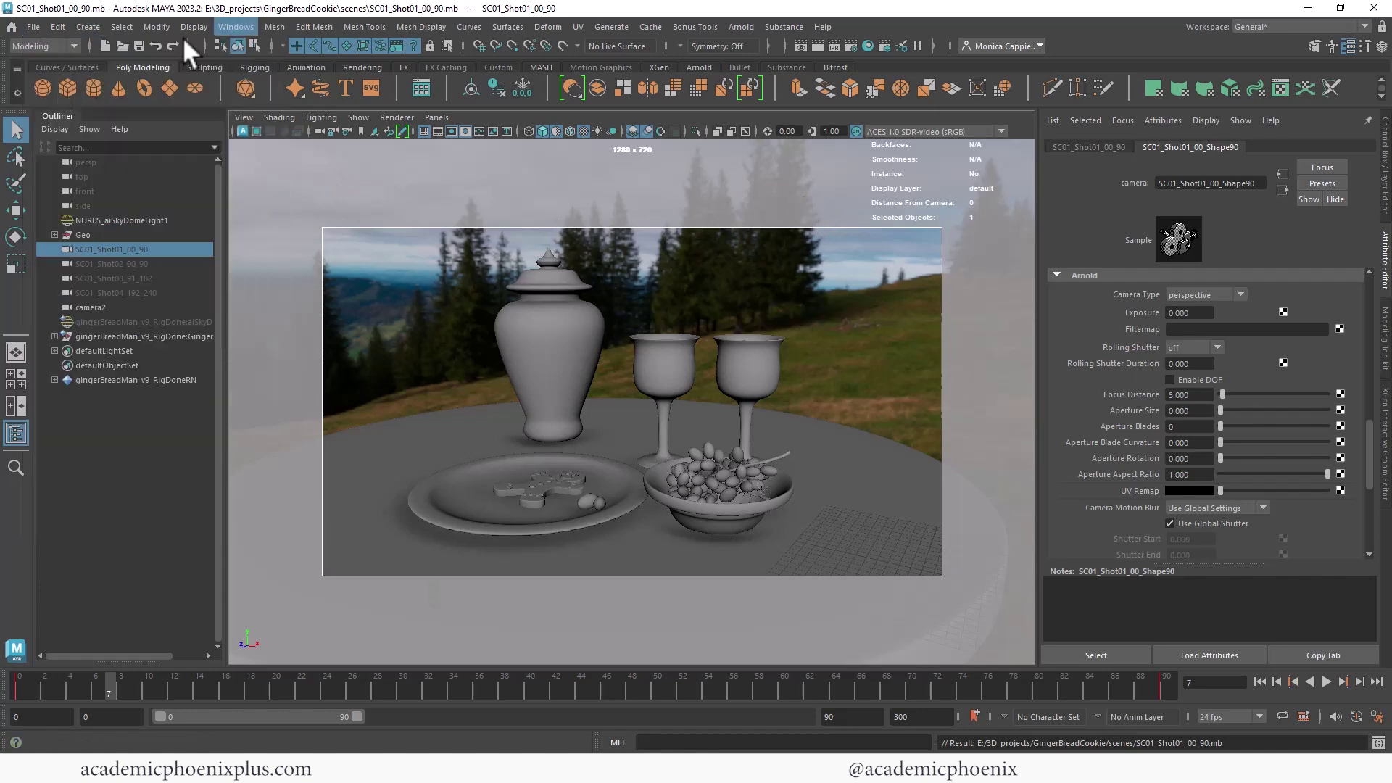
{"action": "left_click", "coordinate": [43, 46]}
{"action": "left_click", "coordinate": [45, 120]}
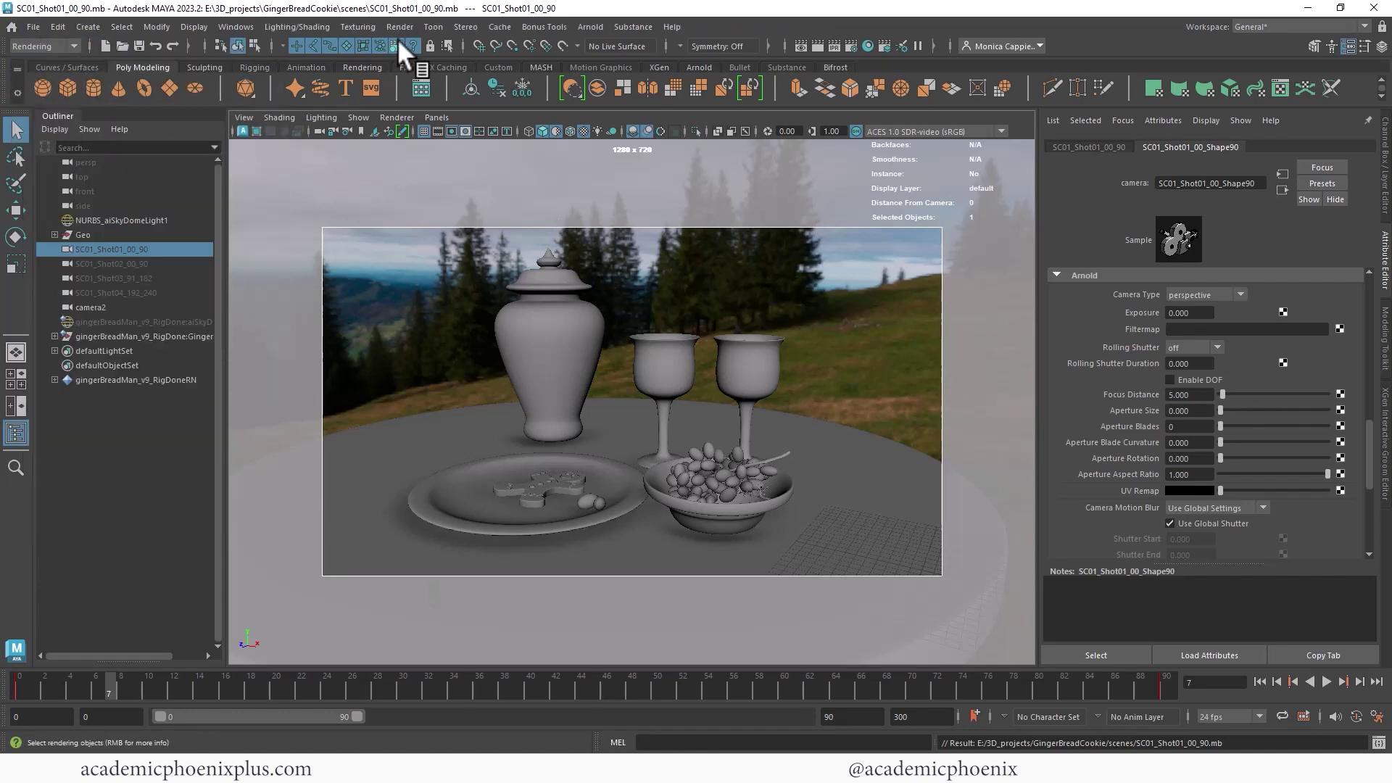
{"action": "left_click", "coordinate": [401, 29]}
{"action": "left_click", "coordinate": [540, 221]}
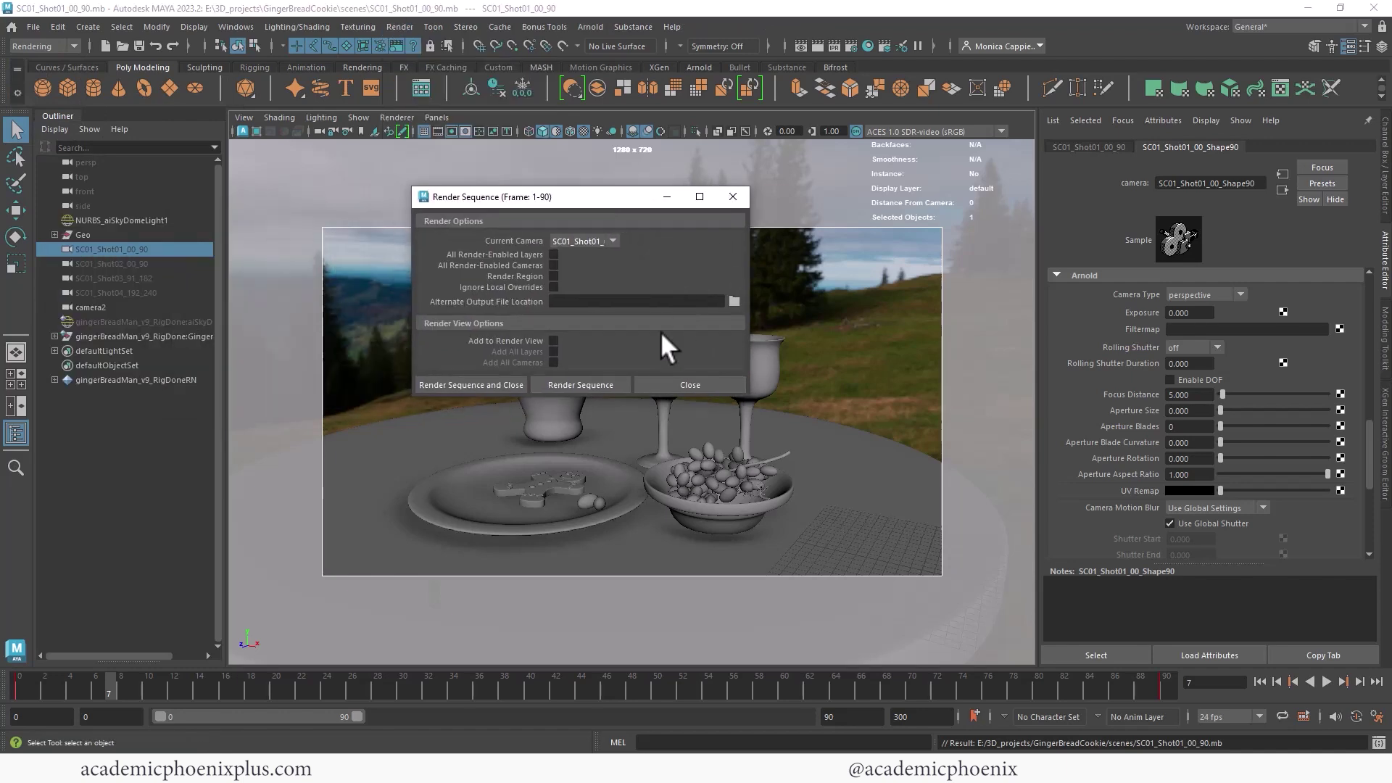
{"action": "left_click", "coordinate": [613, 239]}
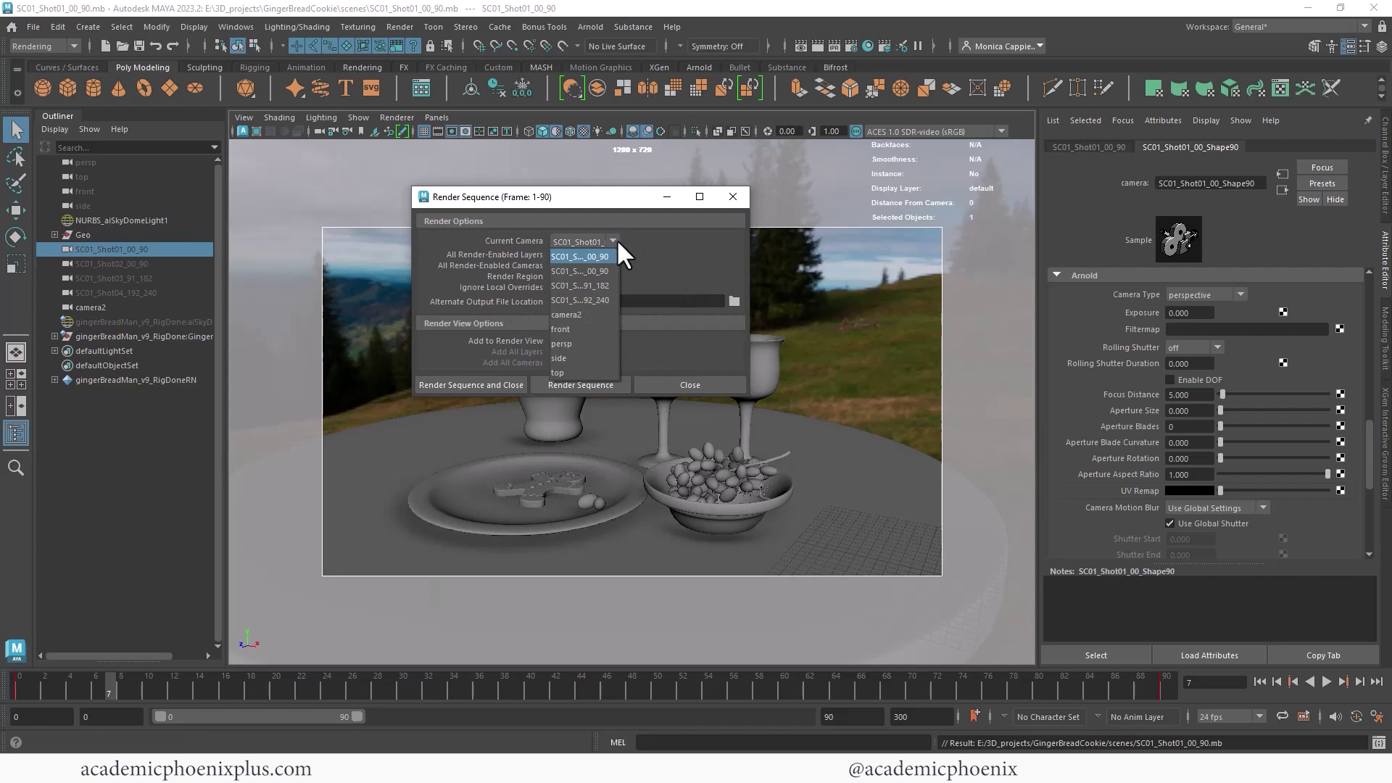
{"action": "left_click", "coordinate": [608, 255]}
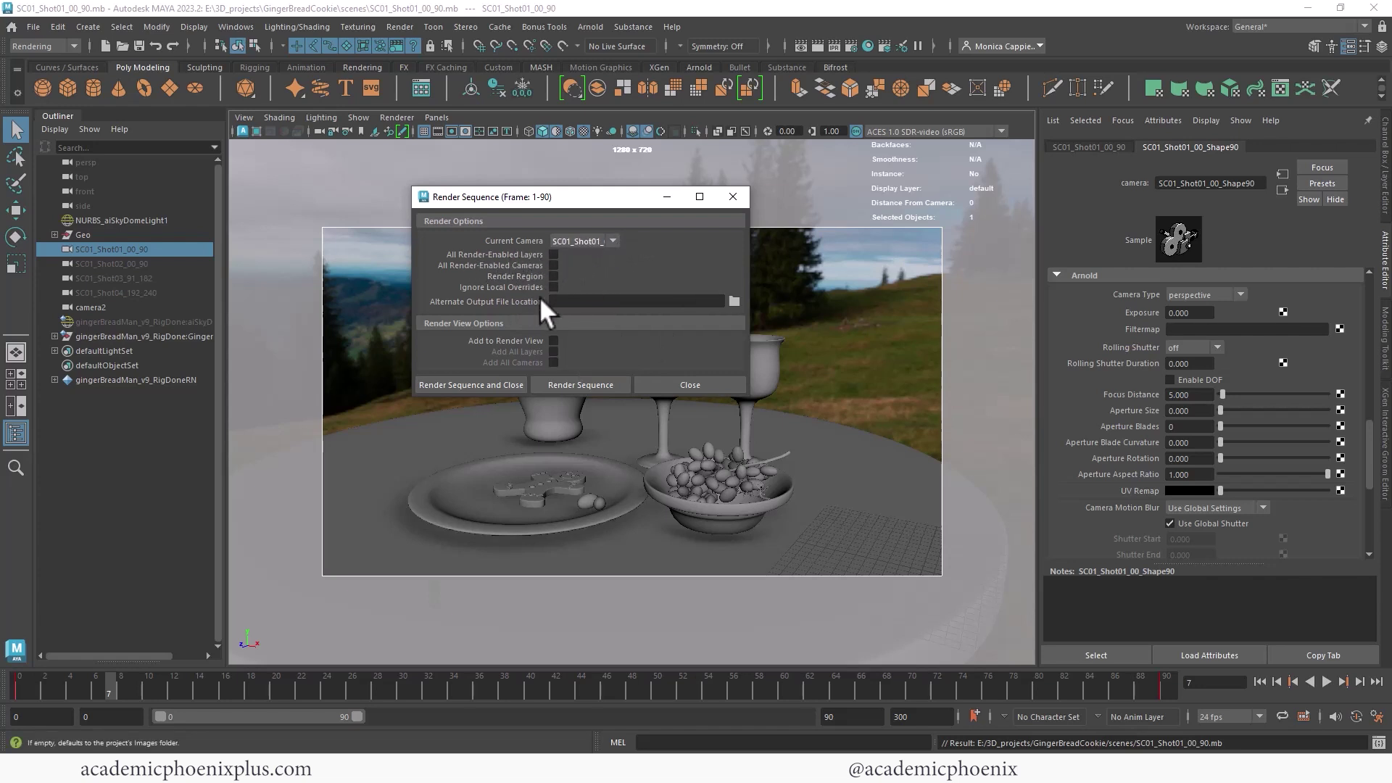
Step: Close the Render Sequence options and open the SC01_Shot02_00_90.mb scene
{"action": "left_click", "coordinate": [734, 197]}
{"action": "left_click", "coordinate": [34, 26]}
{"action": "left_click", "coordinate": [52, 60]}
{"action": "left_click", "coordinate": [484, 470]}
{"action": "double_click", "coordinate": [484, 470]}
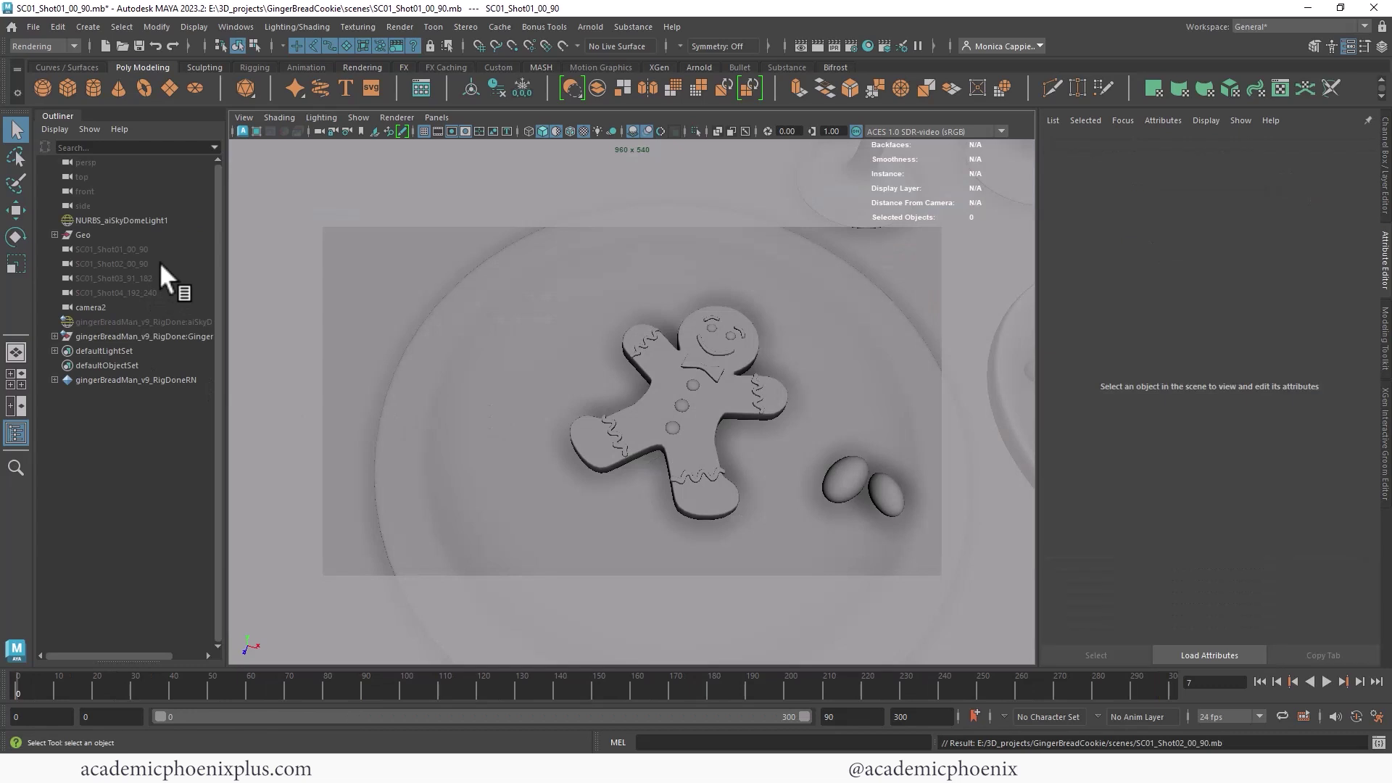
Step: Copy SC01_Shot02 from the shot camera's name and set the render file name prefix to SC01_Shot02\SC01_Shot02
{"action": "left_click", "coordinate": [110, 264]}
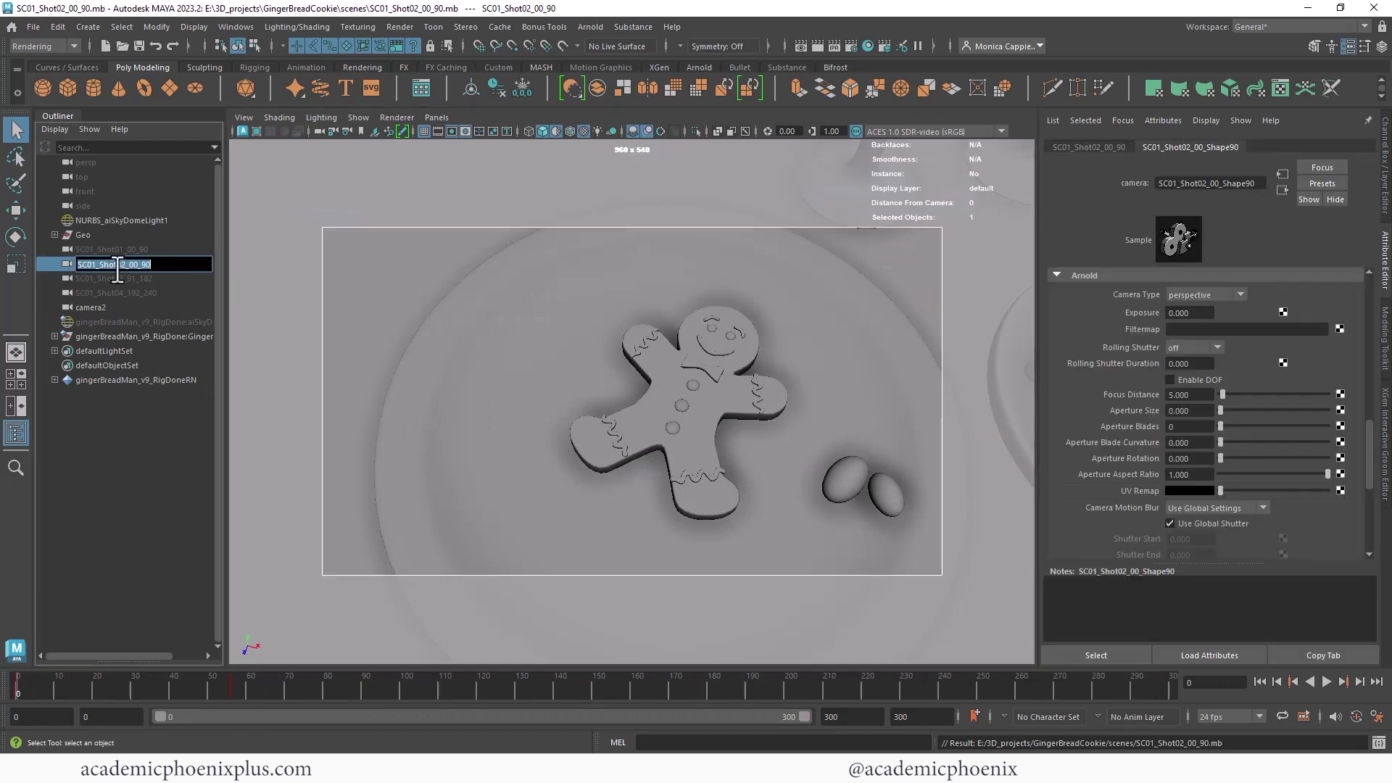
{"action": "double_click", "coordinate": [129, 265]}
{"action": "left_click_drag", "start_coordinate": [127, 265], "coordinate": [73, 265]}
{"action": "key", "text": "ctrl+c"}
{"action": "left_click", "coordinate": [851, 47]}
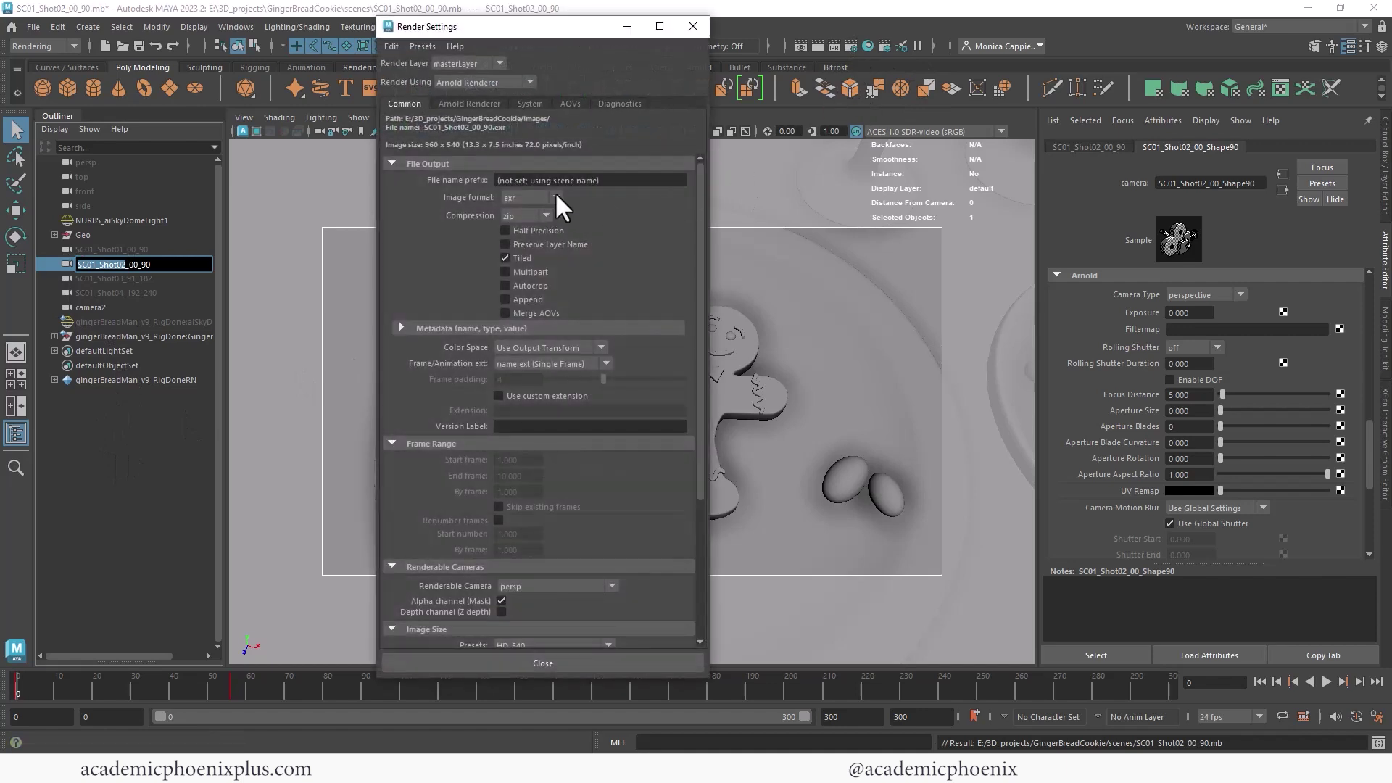
{"action": "left_click", "coordinate": [500, 180]}
{"action": "key", "text": "ctrl+v"}
{"action": "type", "text": "\\"}
{"action": "key", "text": "ctrl+v"}
Step: Set the render output to png with the name.#.ext frame extension and a frame padding of 3
{"action": "left_click", "coordinate": [535, 198]}
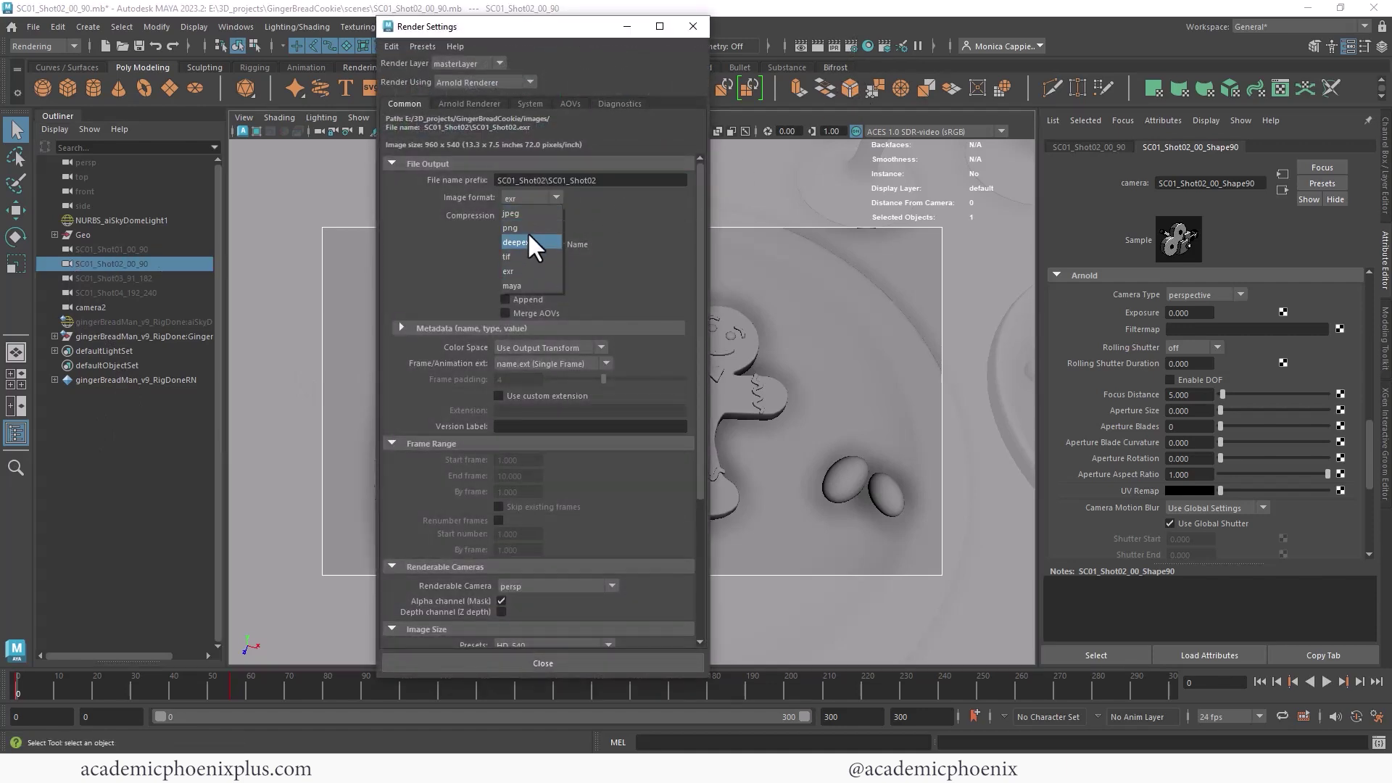
{"action": "left_click", "coordinate": [520, 228]}
{"action": "left_click", "coordinate": [580, 277]}
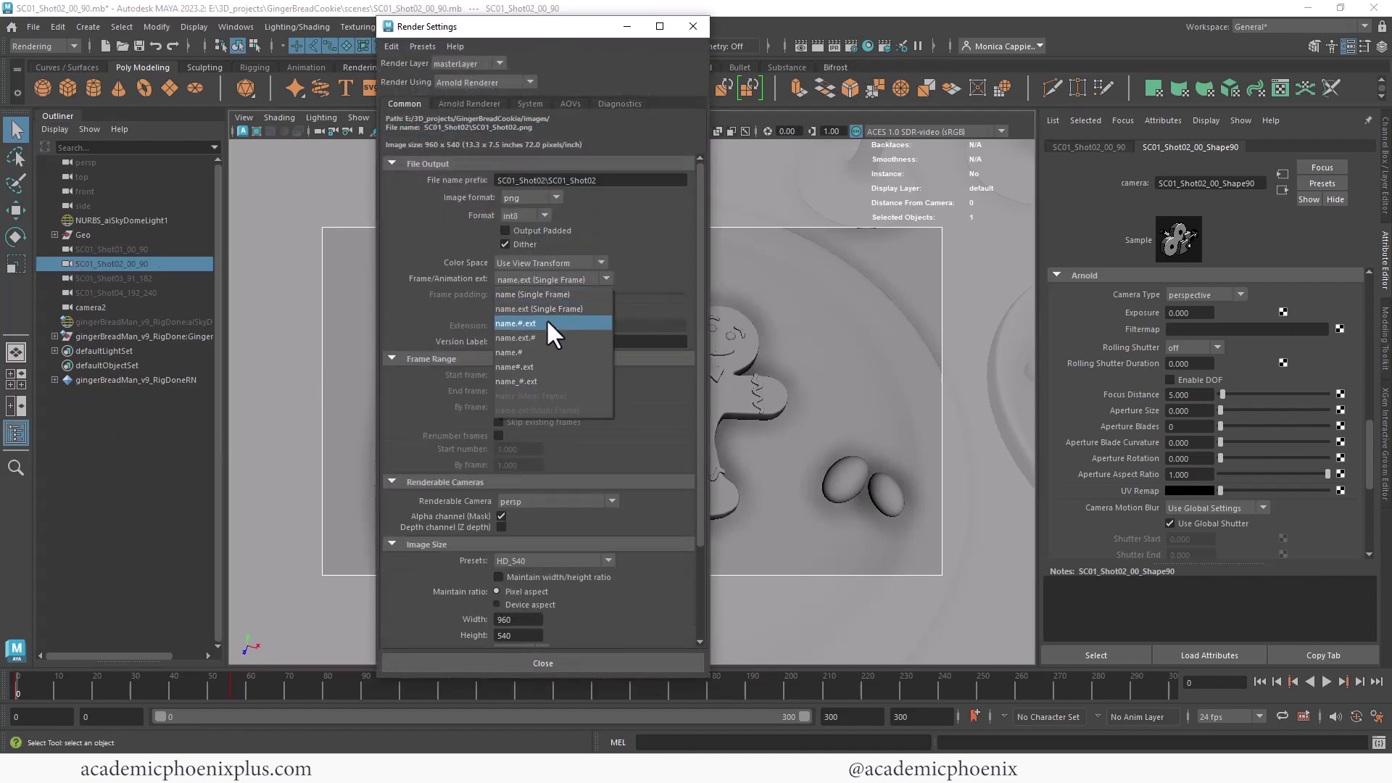
{"action": "left_click", "coordinate": [546, 319]}
{"action": "left_click", "coordinate": [595, 293]}
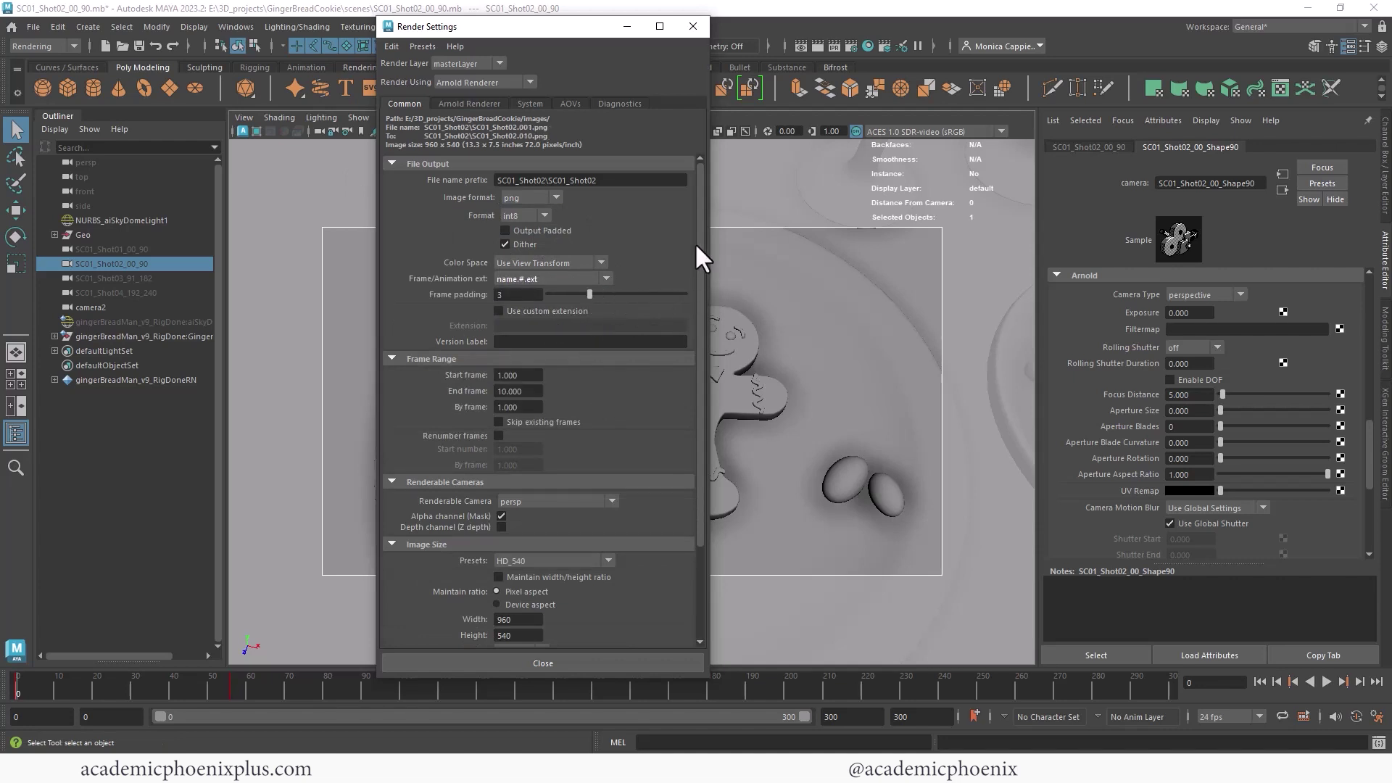
Step: Set the end frame of the render frame range to 90
{"action": "scroll", "coordinate": [702, 296], "scroll_direction": "down", "scroll_amount": 3}
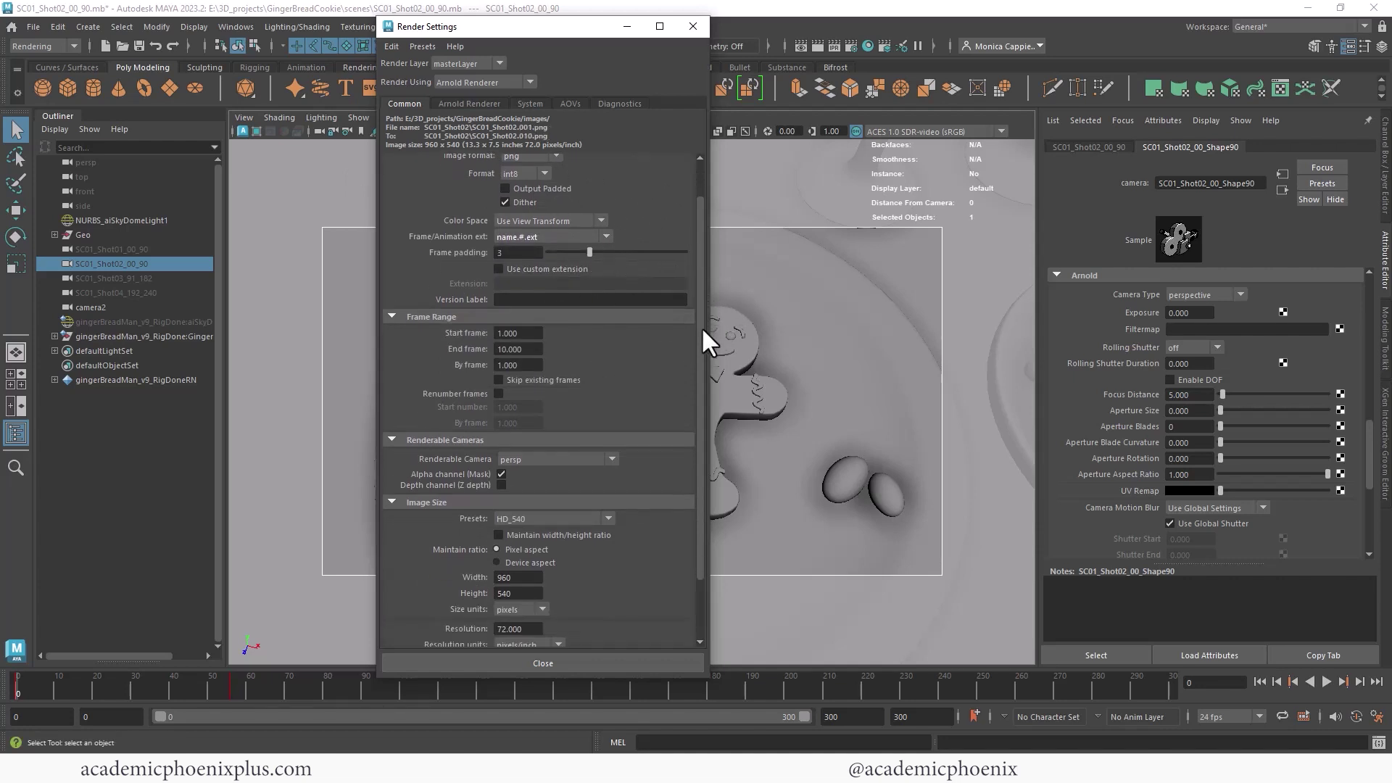
{"action": "left_click_drag", "start_coordinate": [540, 348], "coordinate": [414, 346]}
{"action": "type", "text": "90"}
{"action": "key", "text": "Return"}
Step: Make SC01_Shot02_00_90 the renderable camera and choose the HD_720 image size preset
{"action": "scroll", "coordinate": [698, 324], "scroll_direction": "down", "scroll_amount": 5}
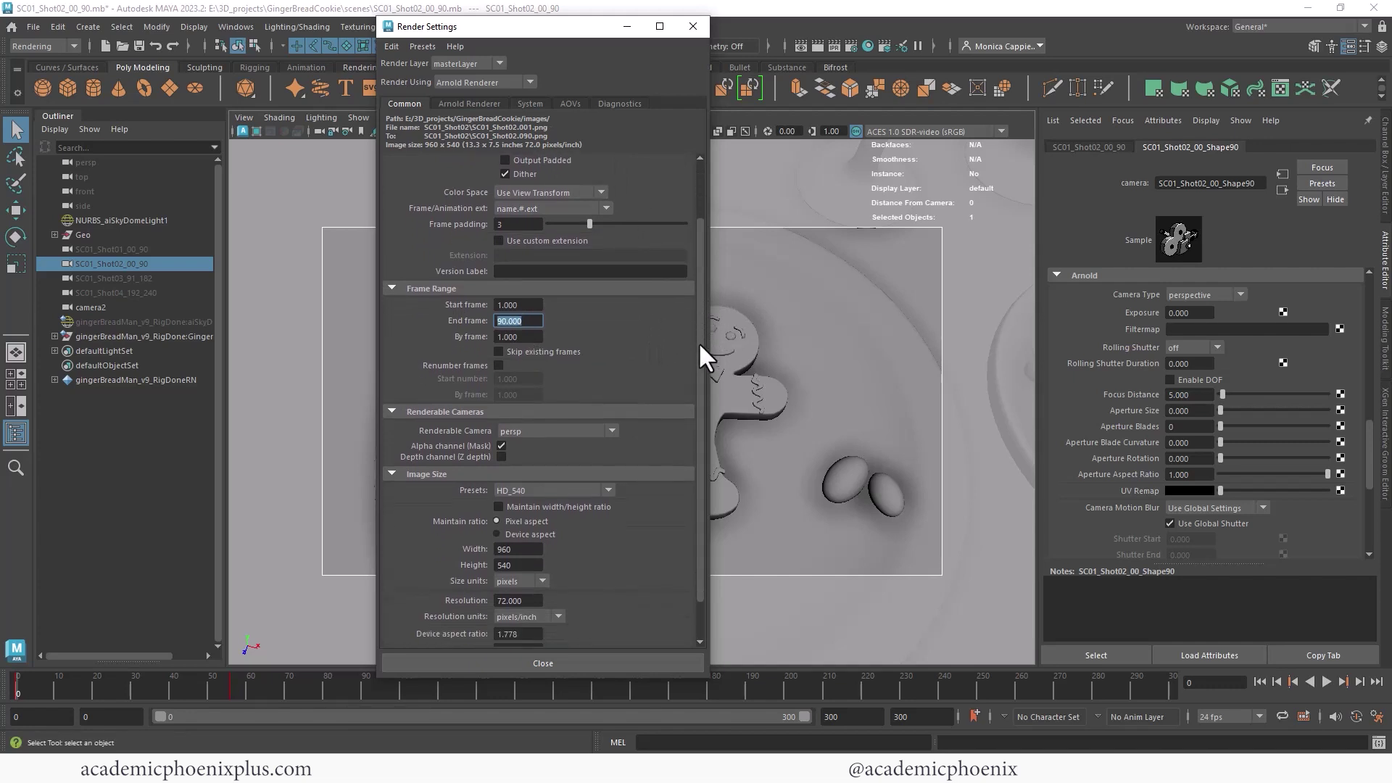
{"action": "left_click", "coordinate": [555, 386]}
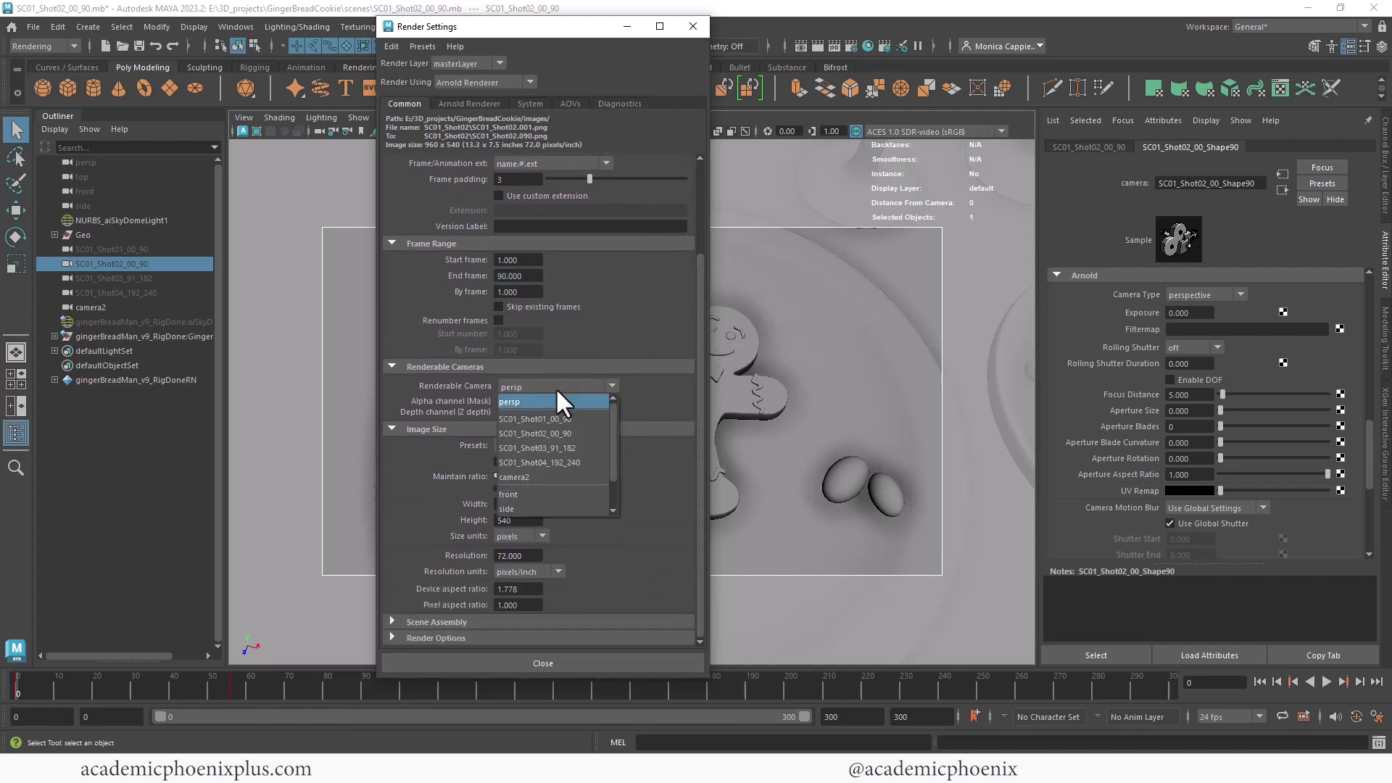
{"action": "left_click", "coordinate": [571, 432]}
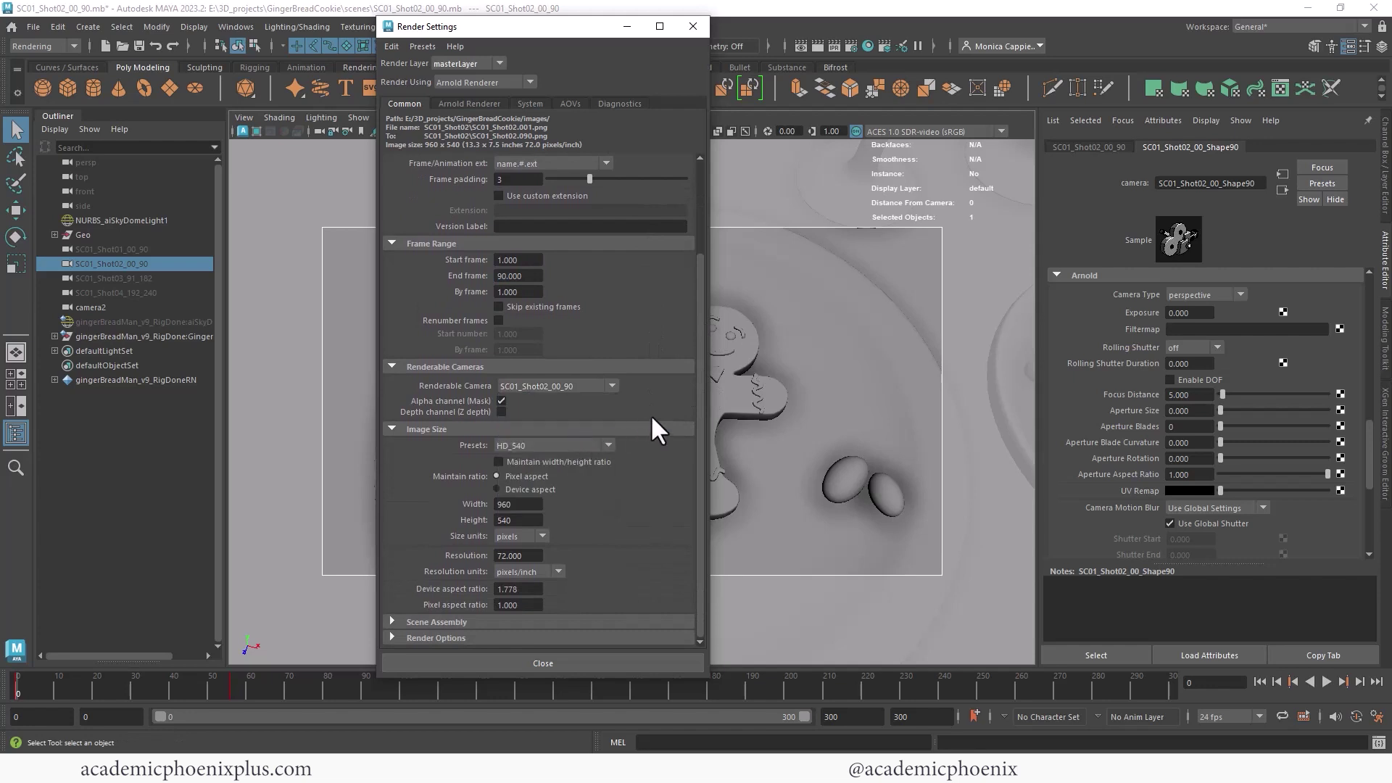
{"action": "left_click", "coordinate": [572, 442]}
{"action": "left_click", "coordinate": [606, 590]}
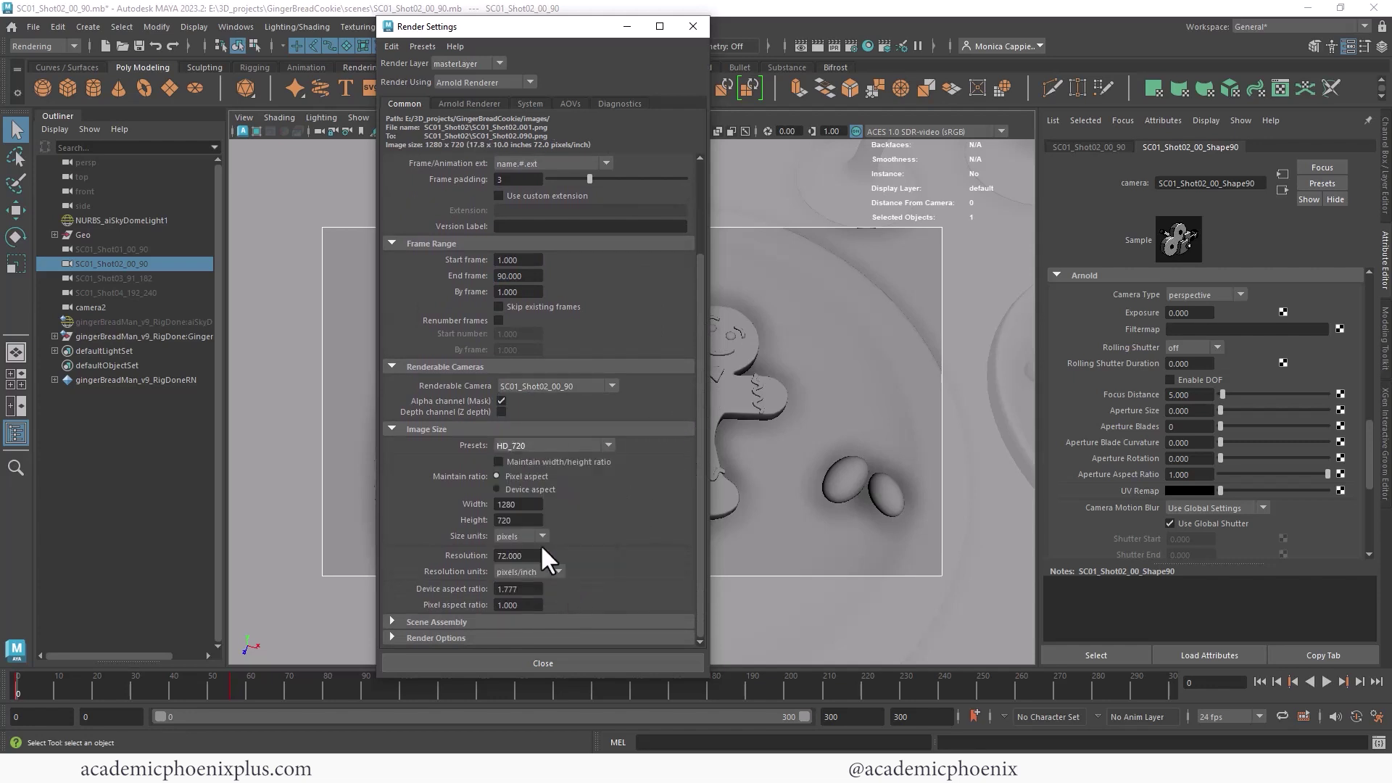
Step: Set the Arnold samples to Camera (AA) 4, Diffuse, Specular, Transmission and SSS 3, and Volume Indirect 1
{"action": "left_click", "coordinate": [487, 103]}
{"action": "left_click_drag", "start_coordinate": [621, 177], "coordinate": [628, 178]}
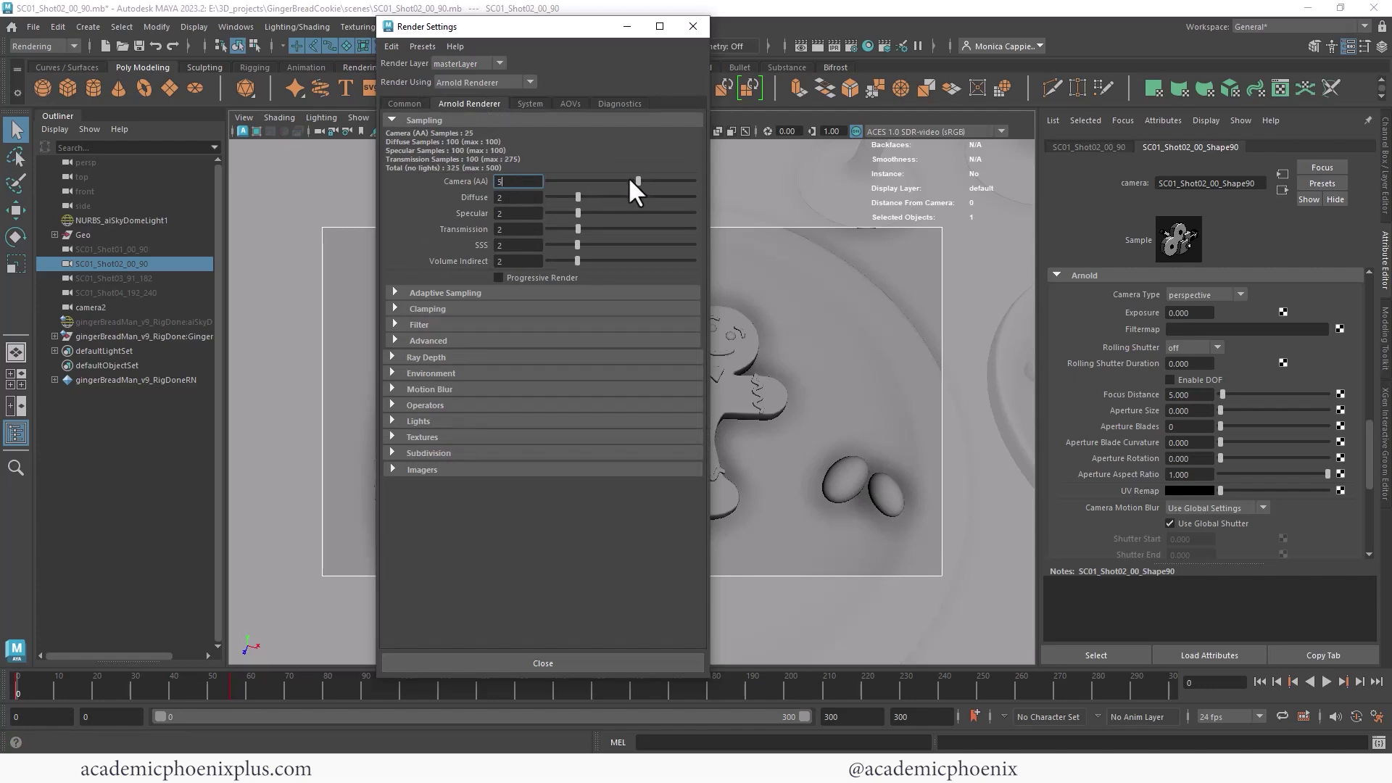
{"action": "left_click", "coordinate": [593, 213]}
{"action": "left_click", "coordinate": [597, 228]}
{"action": "left_click", "coordinate": [618, 245]}
Step: Enable adaptive sampling with Max. Camera (AA) 8, close the render settings and save the Shot02 scene
{"action": "left_click", "coordinate": [440, 293]}
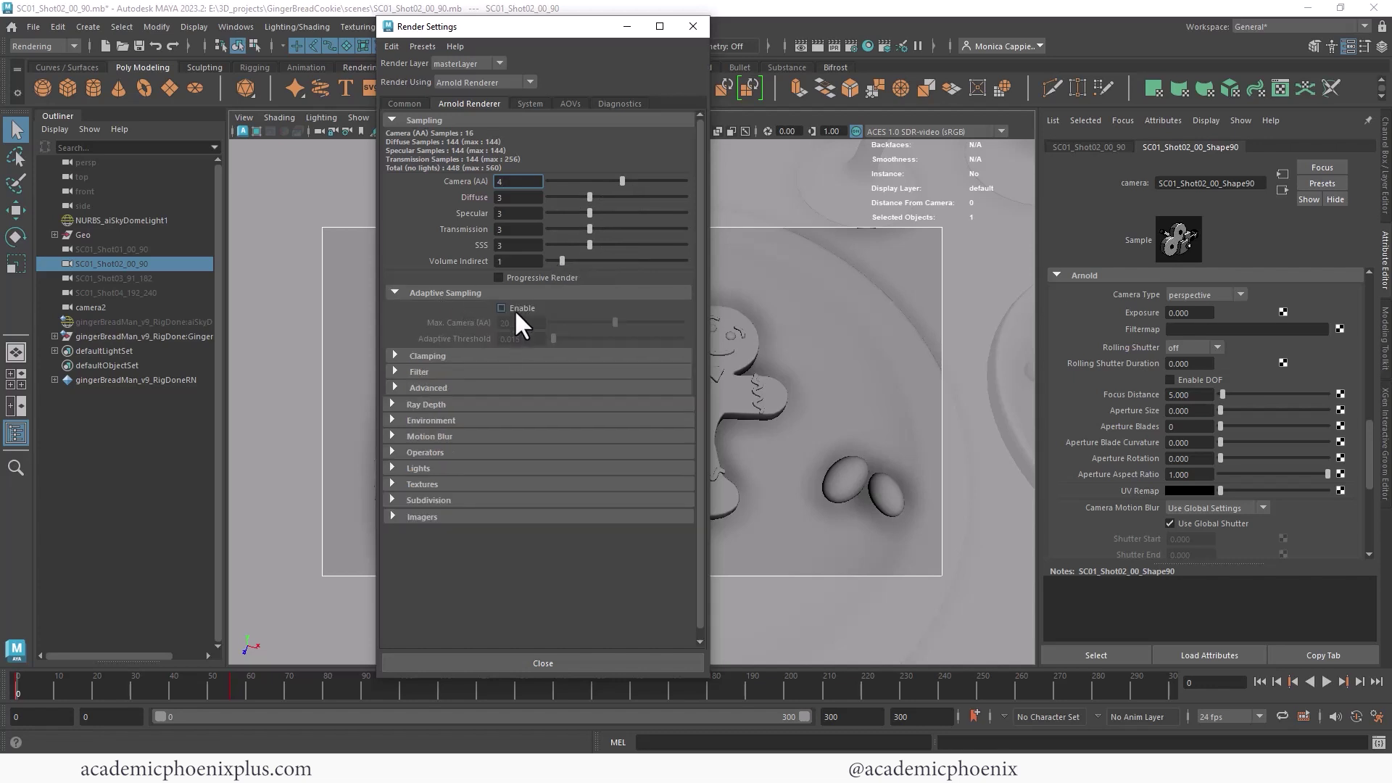
{"action": "left_click", "coordinate": [501, 307]}
{"action": "double_click", "coordinate": [519, 322]}
{"action": "type", "text": "8"}
{"action": "key", "text": "Return"}
{"action": "left_click", "coordinate": [710, 301]}
{"action": "key", "text": "ctrl+s"}
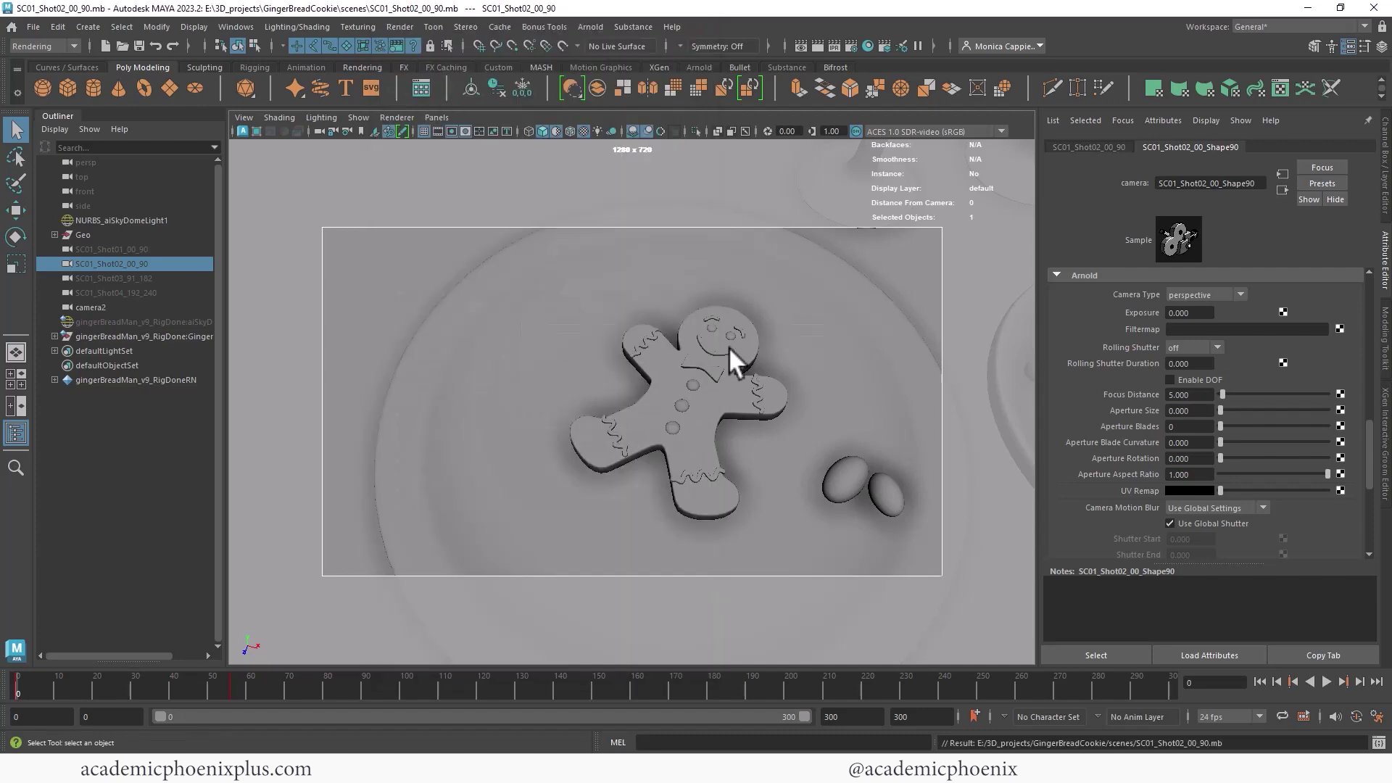
Step: Open the SC01_Shot03_91_182mb.mb scene, accepting the student version notice, and set the playback end frame to 182
{"action": "left_click", "coordinate": [33, 27]}
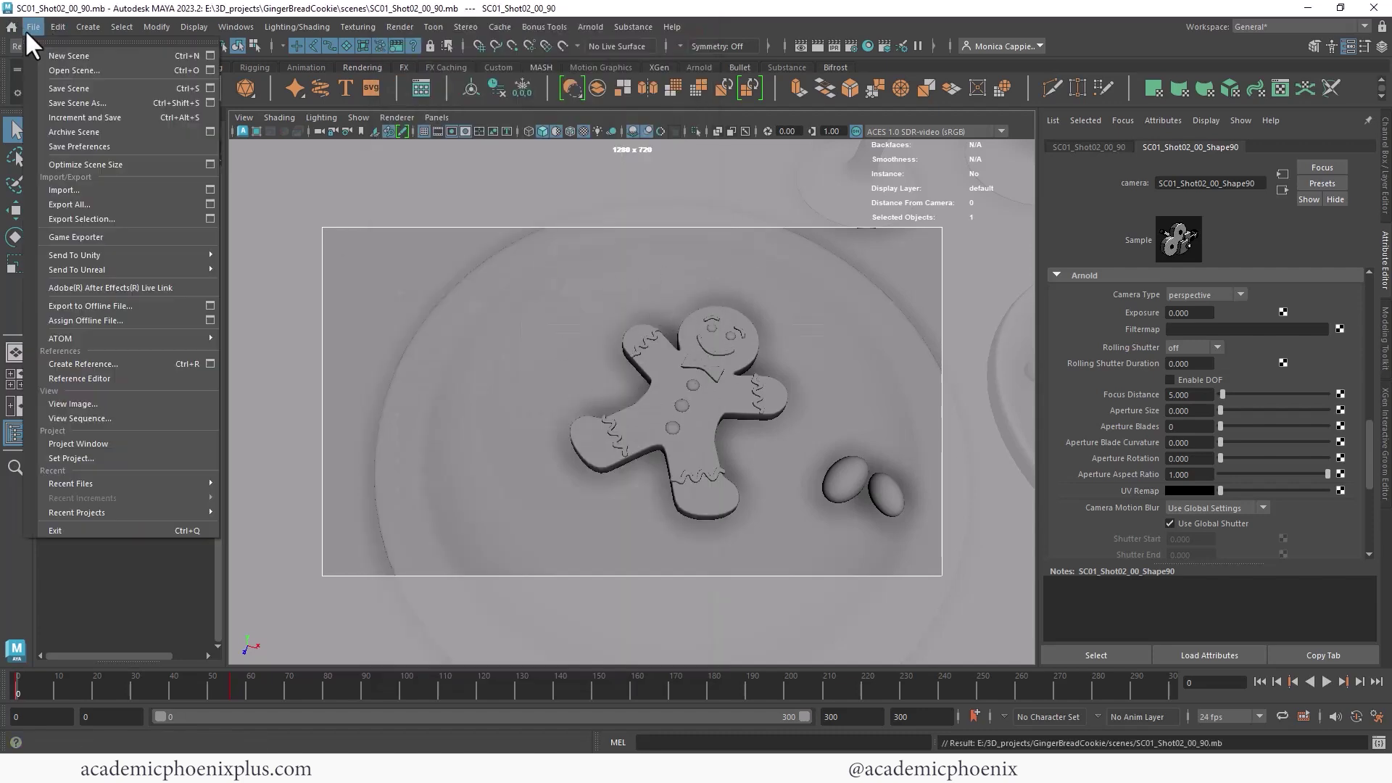
{"action": "left_click", "coordinate": [53, 64]}
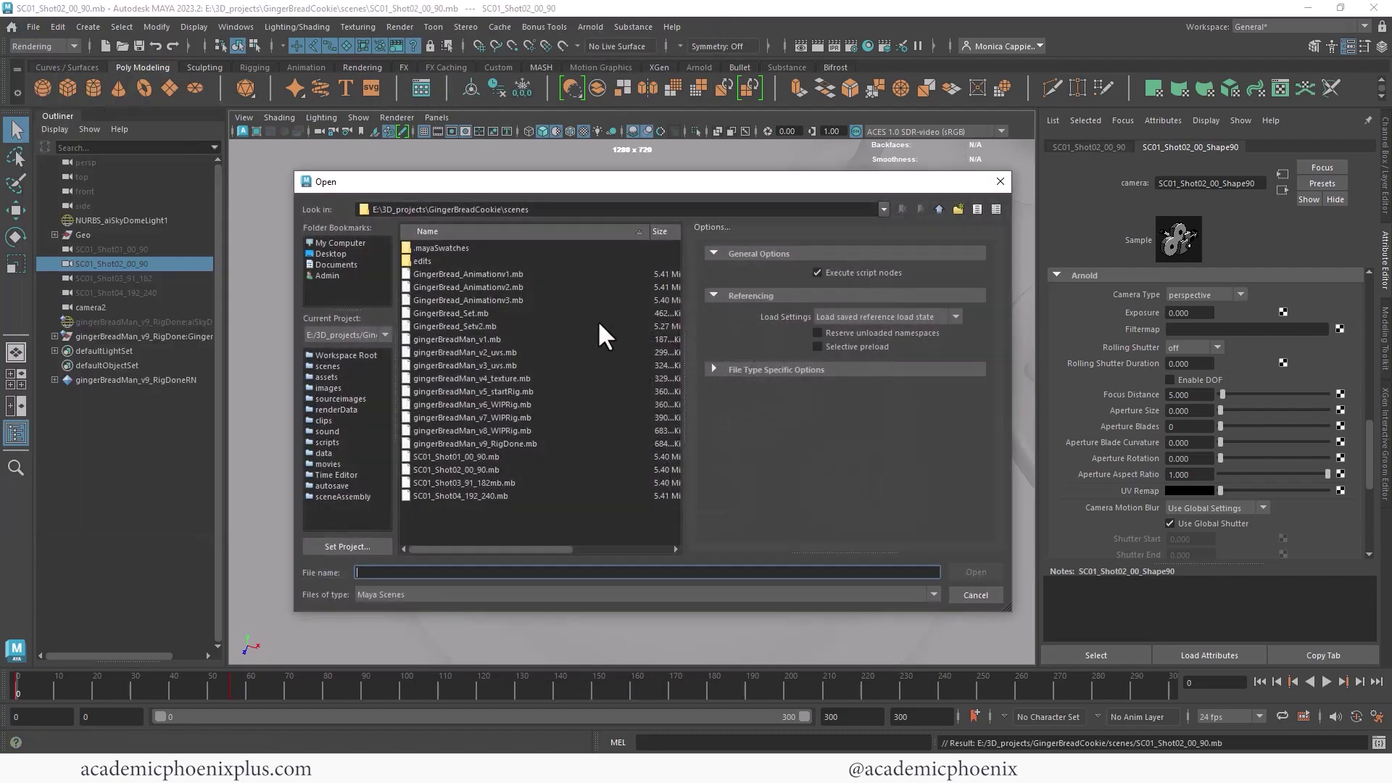
{"action": "double_click", "coordinate": [506, 483]}
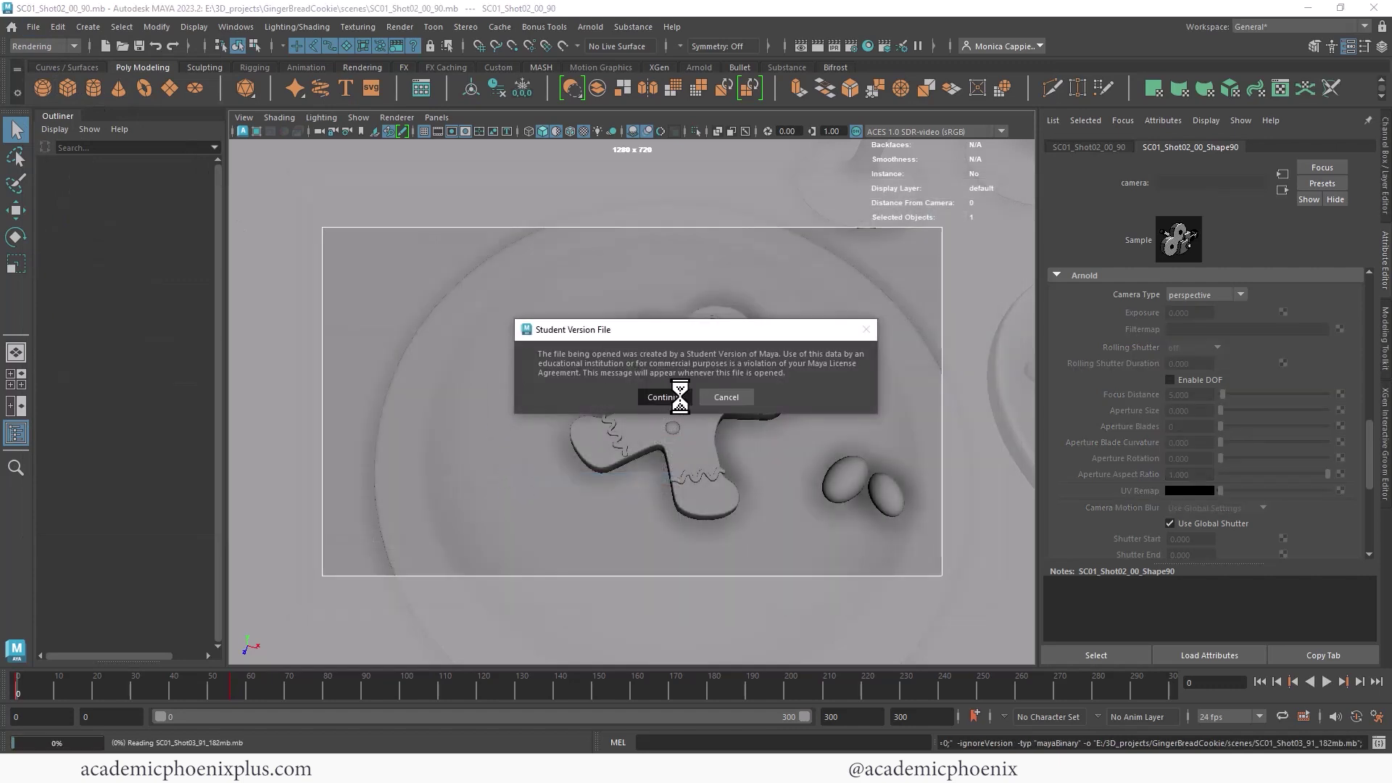
{"action": "left_click", "coordinate": [663, 396]}
{"action": "left_click", "coordinate": [852, 717]}
Step: Open the render settings and set the file name prefix to SC01_Shot03\SC01_Shot03
{"action": "left_click", "coordinate": [851, 46]}
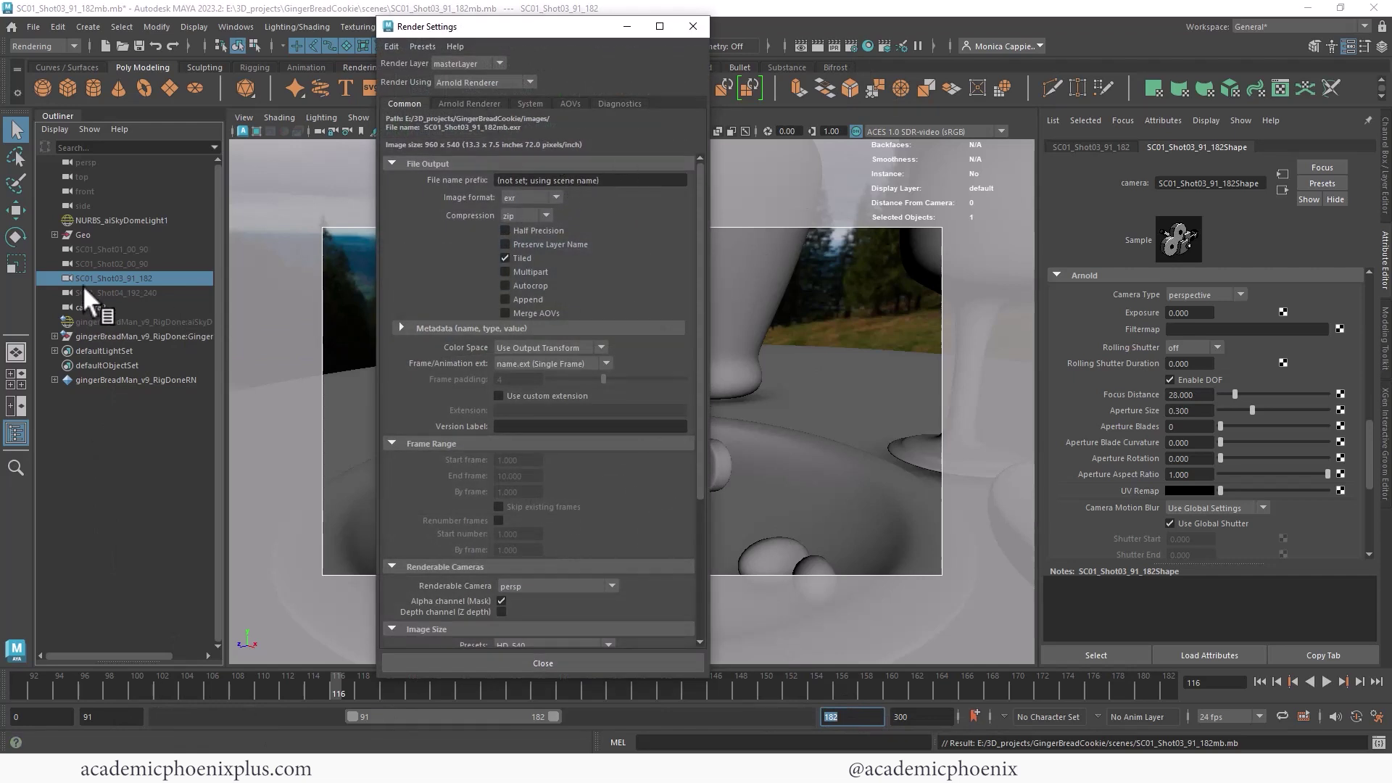
{"action": "left_click_drag", "start_coordinate": [84, 283], "coordinate": [546, 179]}
{"action": "key", "text": "BackSpace"}
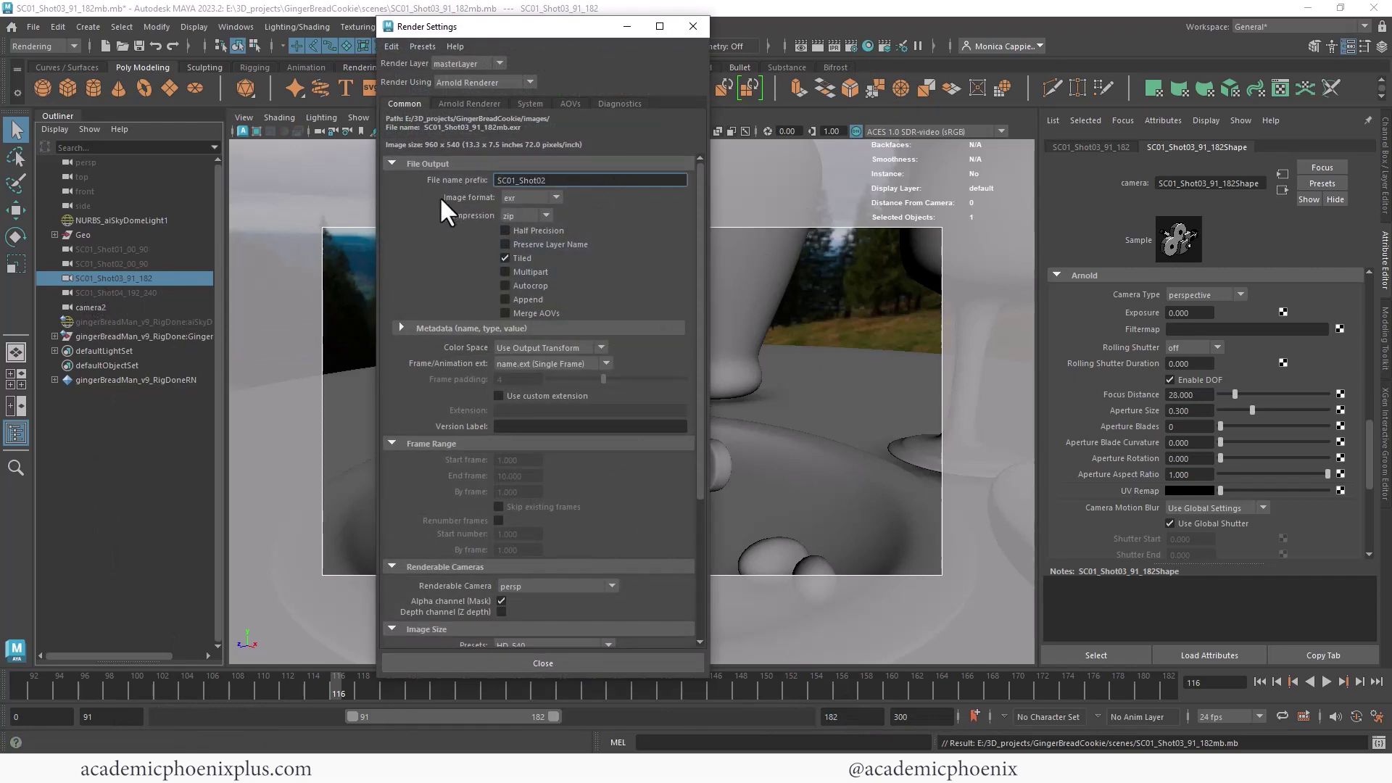
{"action": "key", "text": "BackSpace"}
{"action": "type", "text": "3\\"}
{"action": "type", "text": "SC01_Shot02"}
{"action": "key", "text": "BackSpace"}
{"action": "type", "text": "3"}
{"action": "key", "text": "Return"}
Step: Set the Shot03 render output to png with name.#.ext frame naming and a frame padding of 3
{"action": "left_click", "coordinate": [554, 198]}
{"action": "left_click", "coordinate": [534, 227]}
{"action": "left_click", "coordinate": [563, 279]}
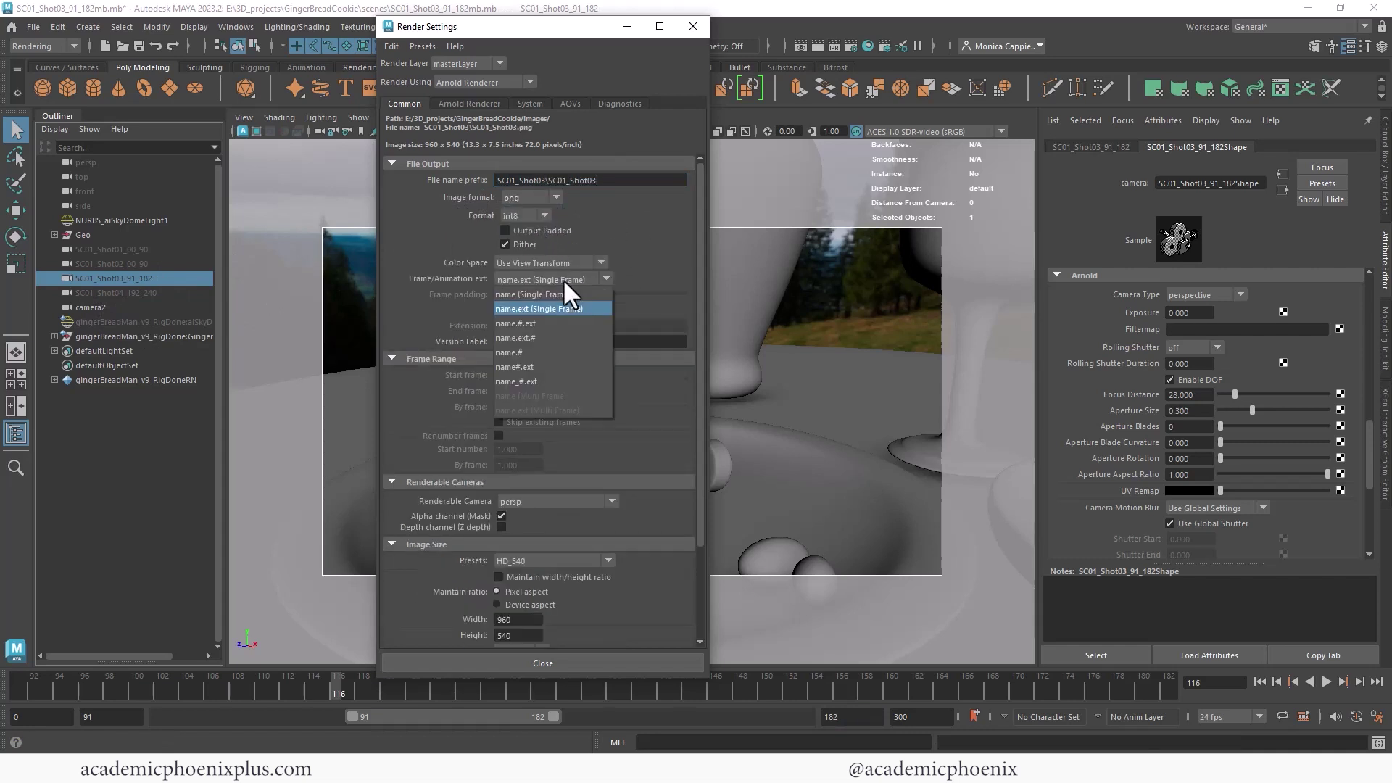
{"action": "left_click", "coordinate": [554, 324]}
{"action": "left_click_drag", "start_coordinate": [603, 294], "coordinate": [593, 291]}
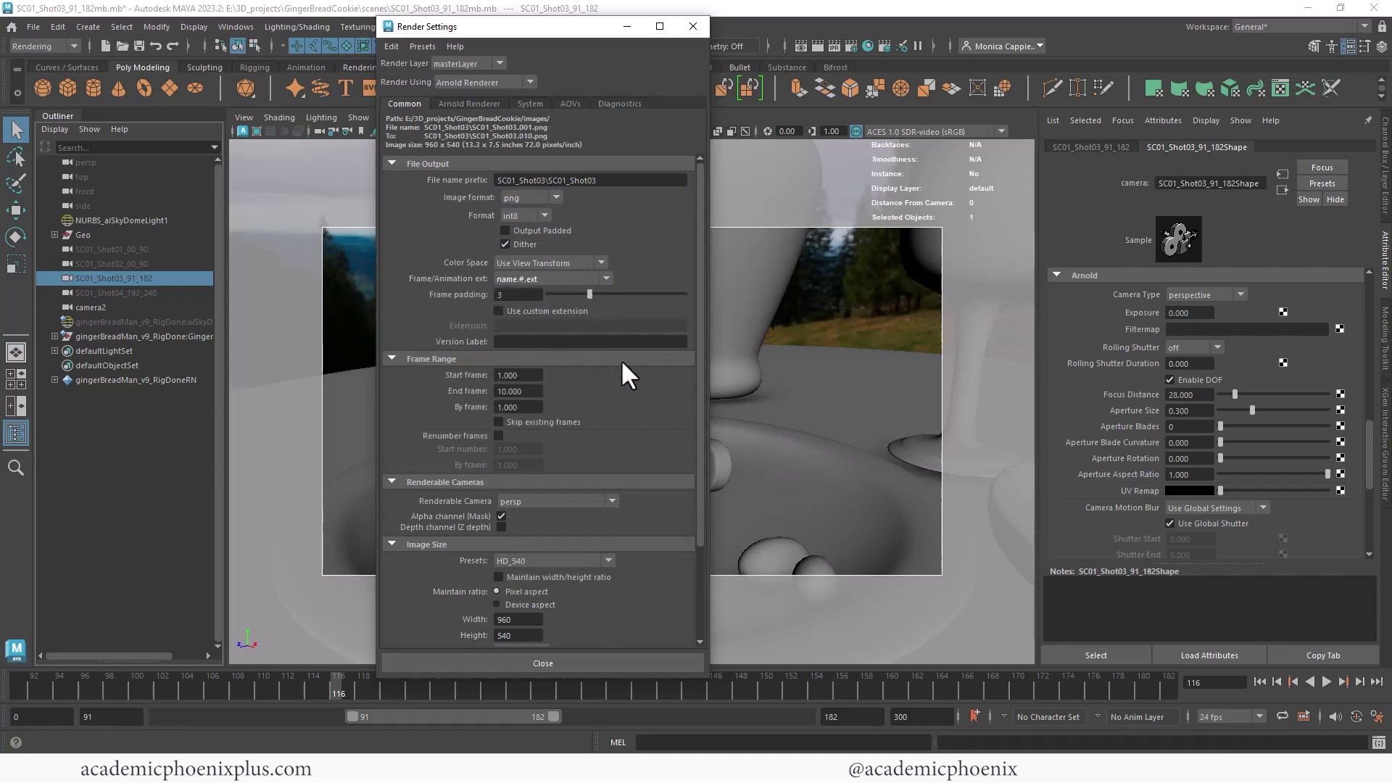
Step: Set the render frame range to start at frame 91 and end at frame 182
{"action": "left_click_drag", "start_coordinate": [535, 375], "coordinate": [425, 370]}
{"action": "type", "text": "91"}
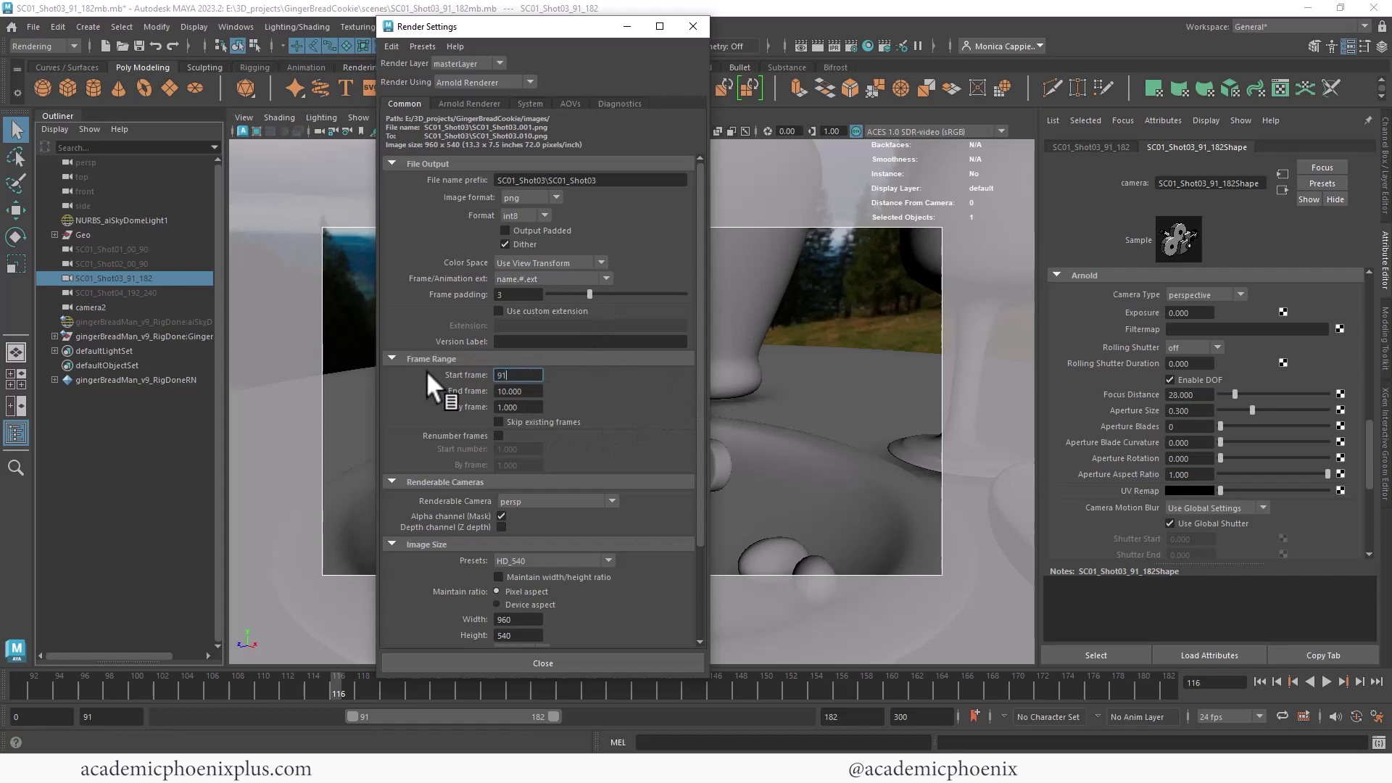
{"action": "key", "text": "Tab"}
{"action": "type", "text": "182"}
{"action": "key", "text": "Tab"}
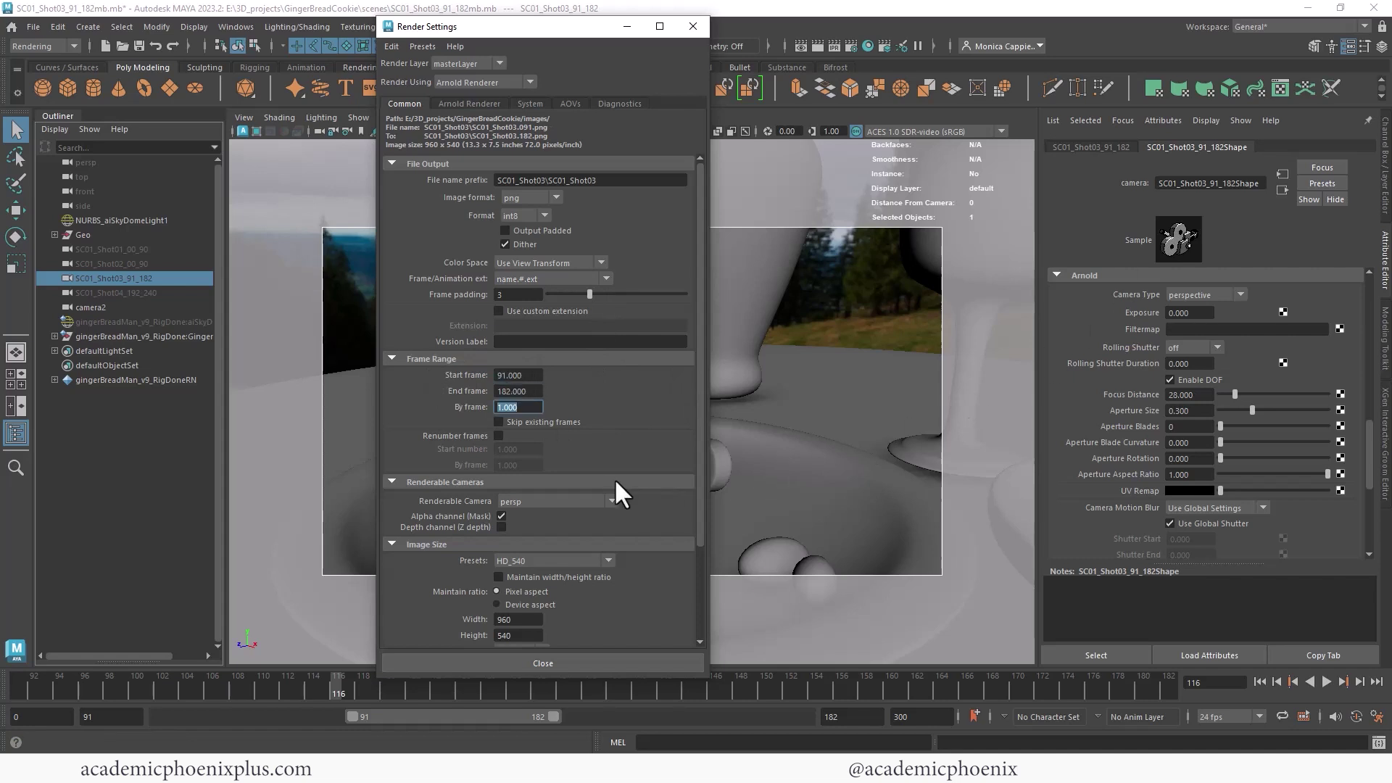
Step: Make SC01_Shot03_91_182 the renderable camera and choose the HD_720 image size preset
{"action": "left_click", "coordinate": [594, 502]}
{"action": "left_click", "coordinate": [576, 554]}
{"action": "scroll", "coordinate": [698, 516], "scroll_direction": "down", "scroll_amount": 1}
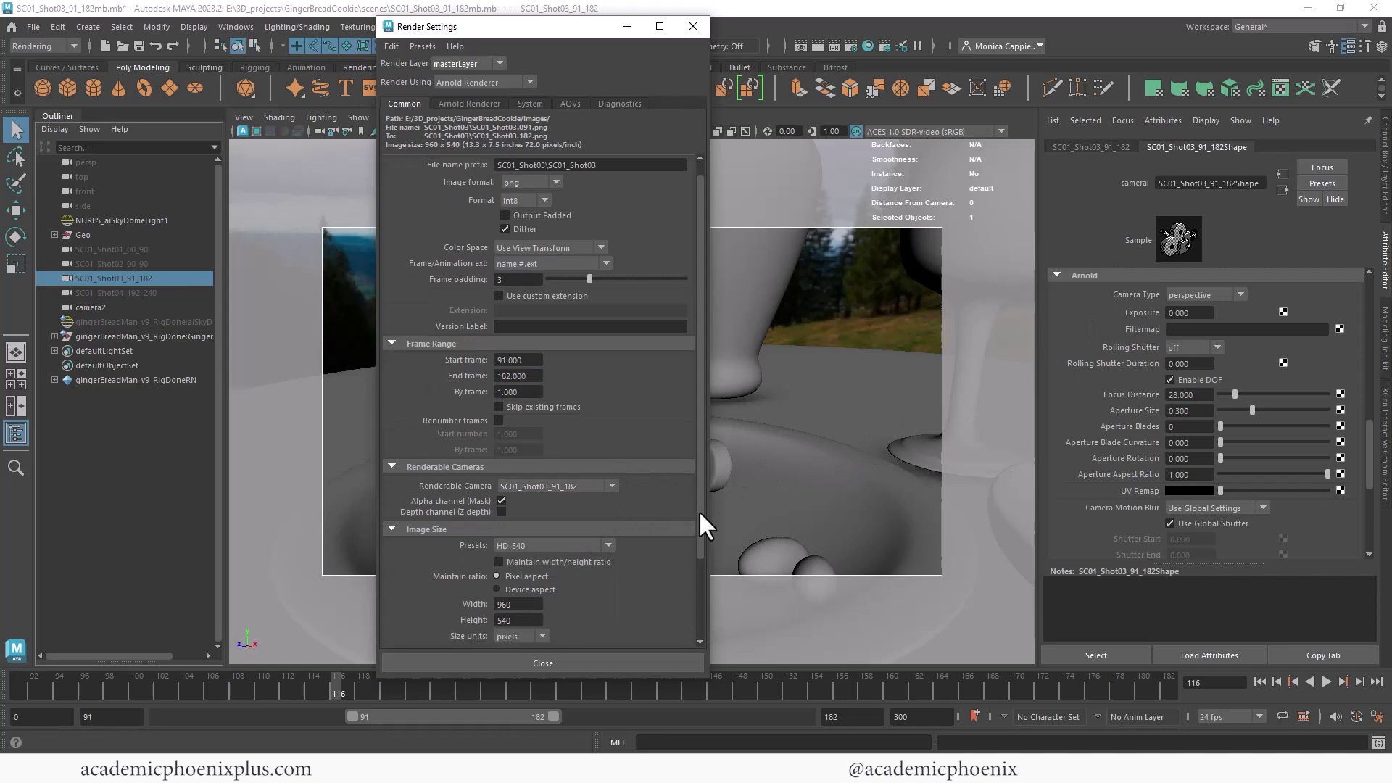
{"action": "scroll", "coordinate": [697, 516], "scroll_direction": "down", "scroll_amount": 2}
{"action": "left_click", "coordinate": [585, 464]}
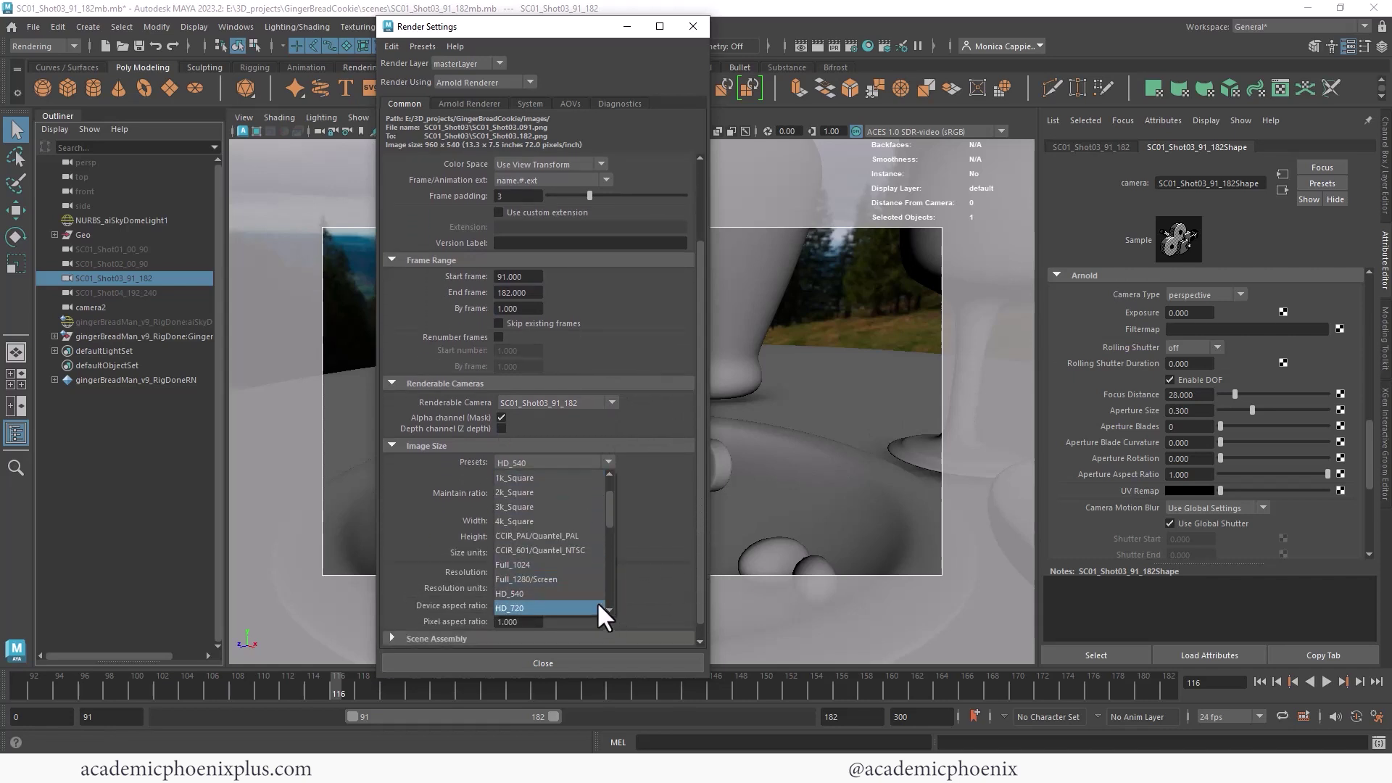
{"action": "left_click", "coordinate": [581, 606]}
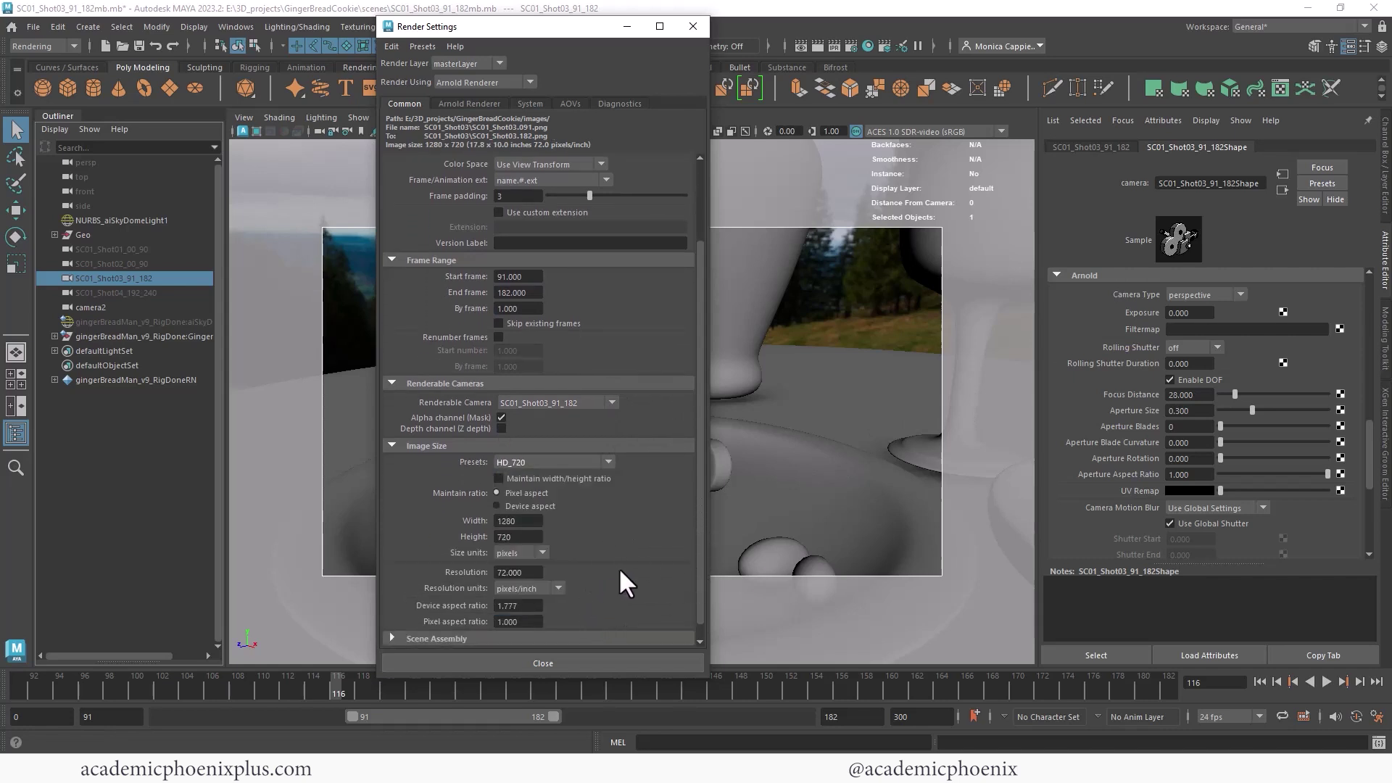
Step: Set the Arnold samples to Camera (AA) 4 and Diffuse, Specular, Transmission and SSS 3, and enable adaptive sampling
{"action": "left_click", "coordinate": [491, 108]}
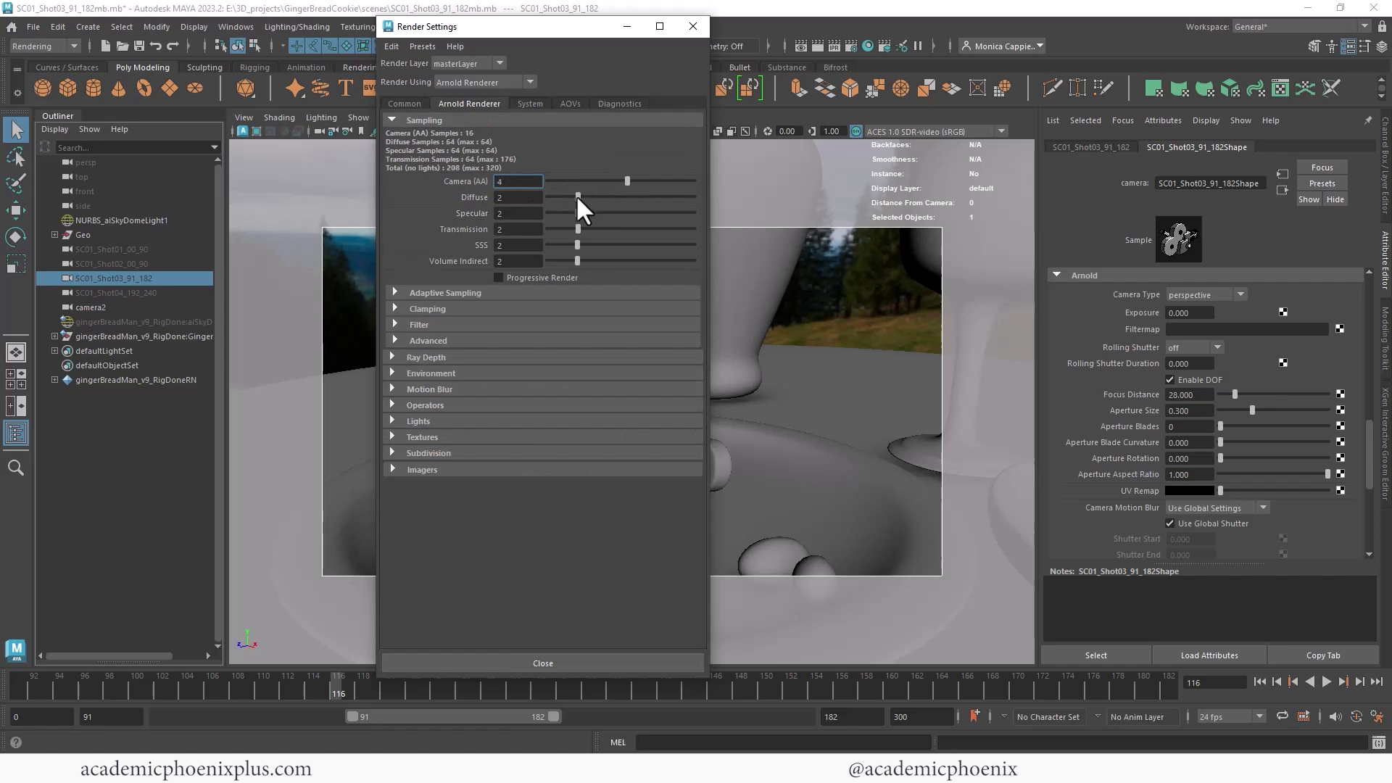
{"action": "left_click_drag", "start_coordinate": [578, 197], "coordinate": [593, 231]}
{"action": "left_click", "coordinate": [529, 292]}
{"action": "left_click", "coordinate": [501, 308]}
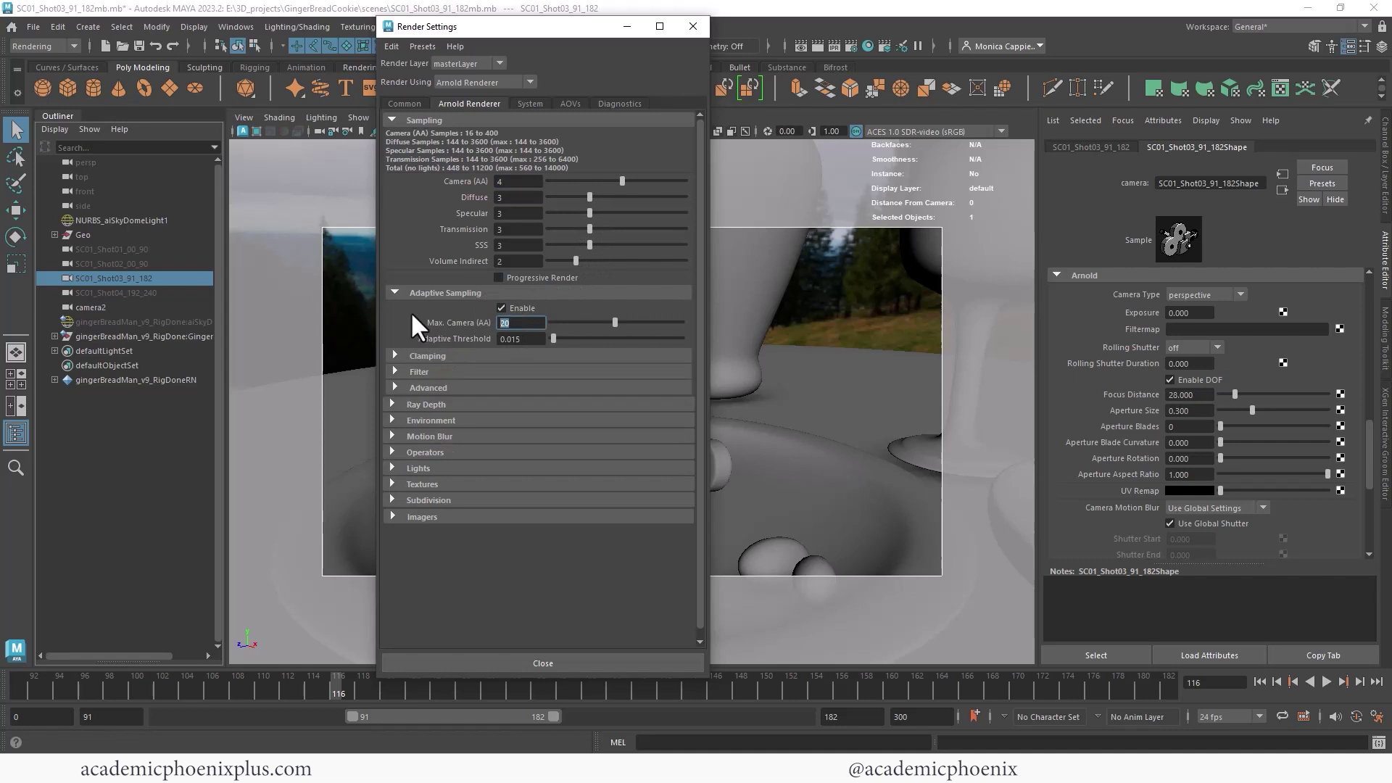
Step: Set the adaptive sampling's Max. Camera (AA), close the render settings and save the Shot03 scene
{"action": "key", "text": "Return"}
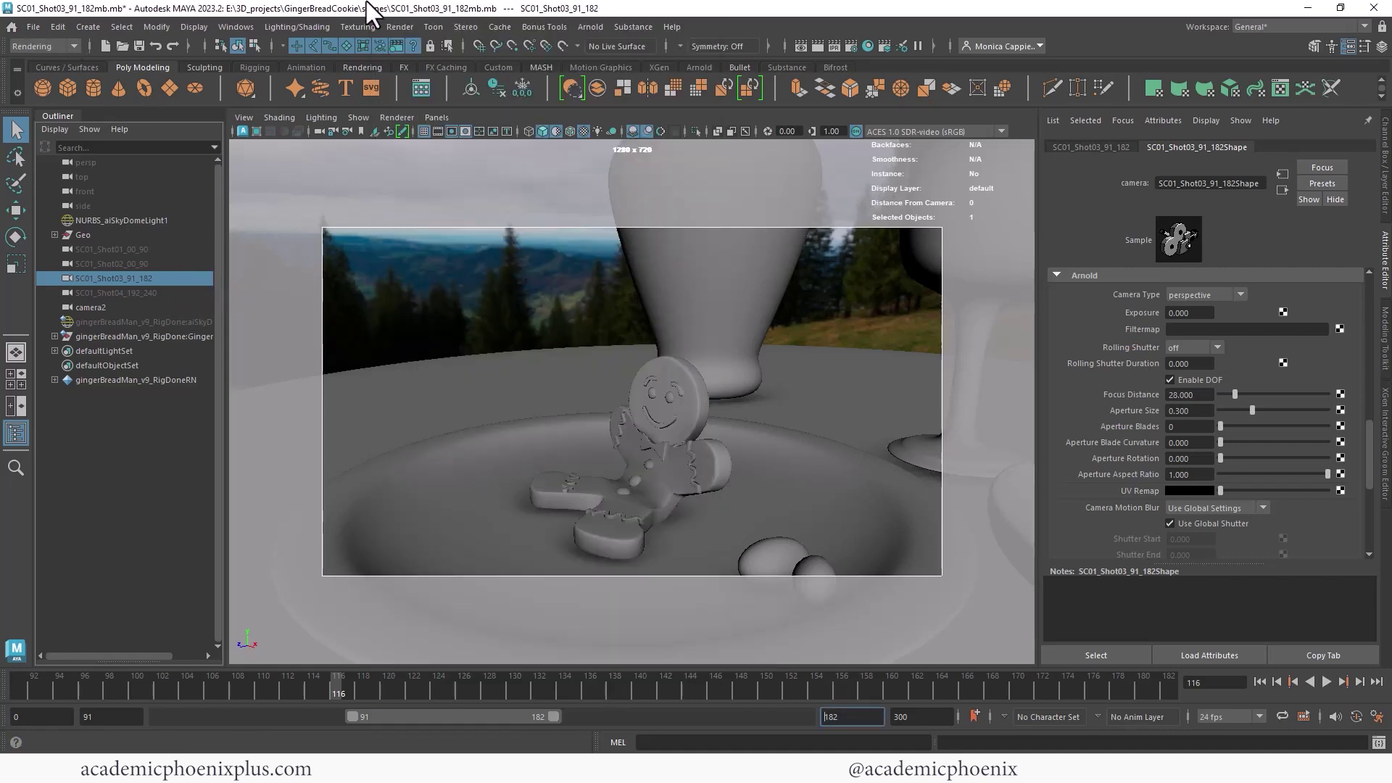
{"action": "left_click", "coordinate": [585, 281]}
{"action": "key", "text": "ctrl+s"}
Step: Open the SC01_Shot04_192_240.mb scene and set the playback start frame to 192
{"action": "left_click", "coordinate": [34, 27]}
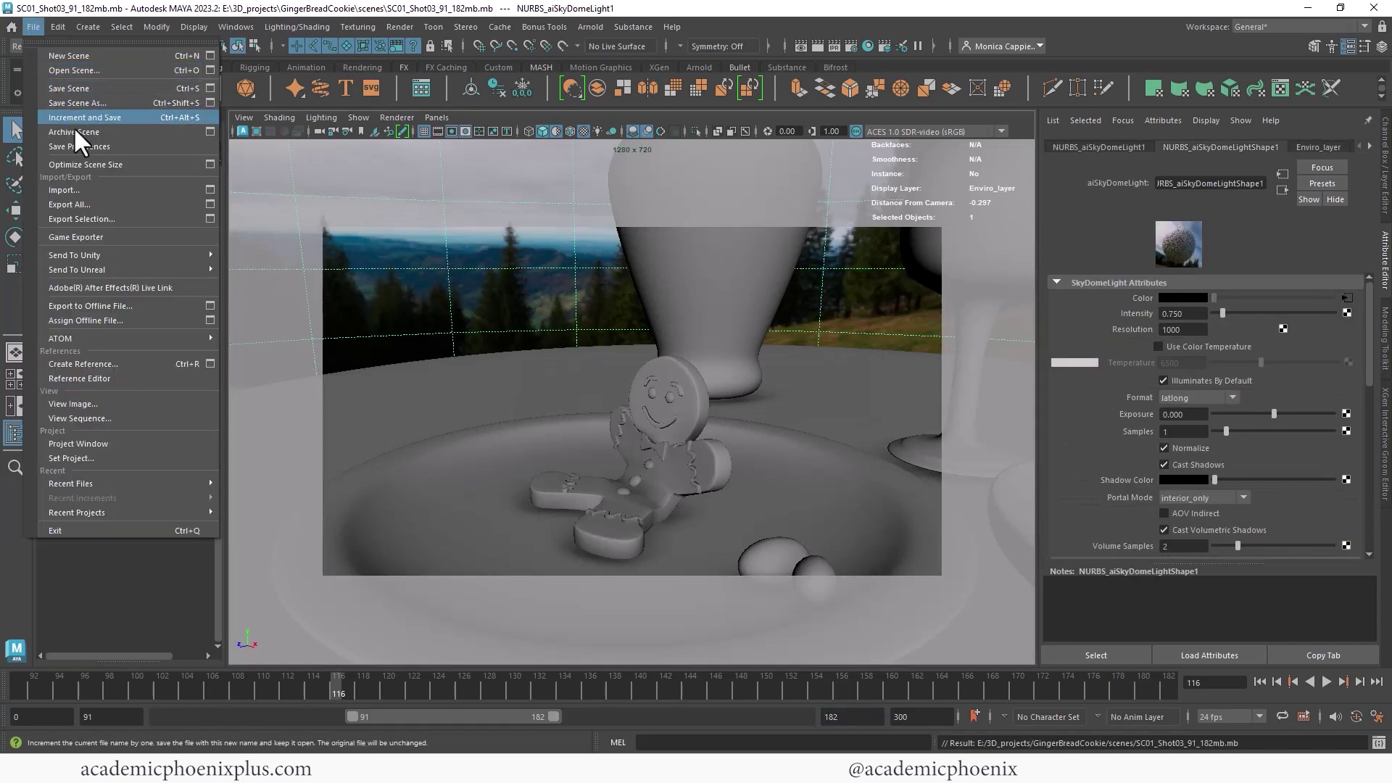
{"action": "left_click", "coordinate": [156, 70]}
{"action": "double_click", "coordinate": [434, 497]}
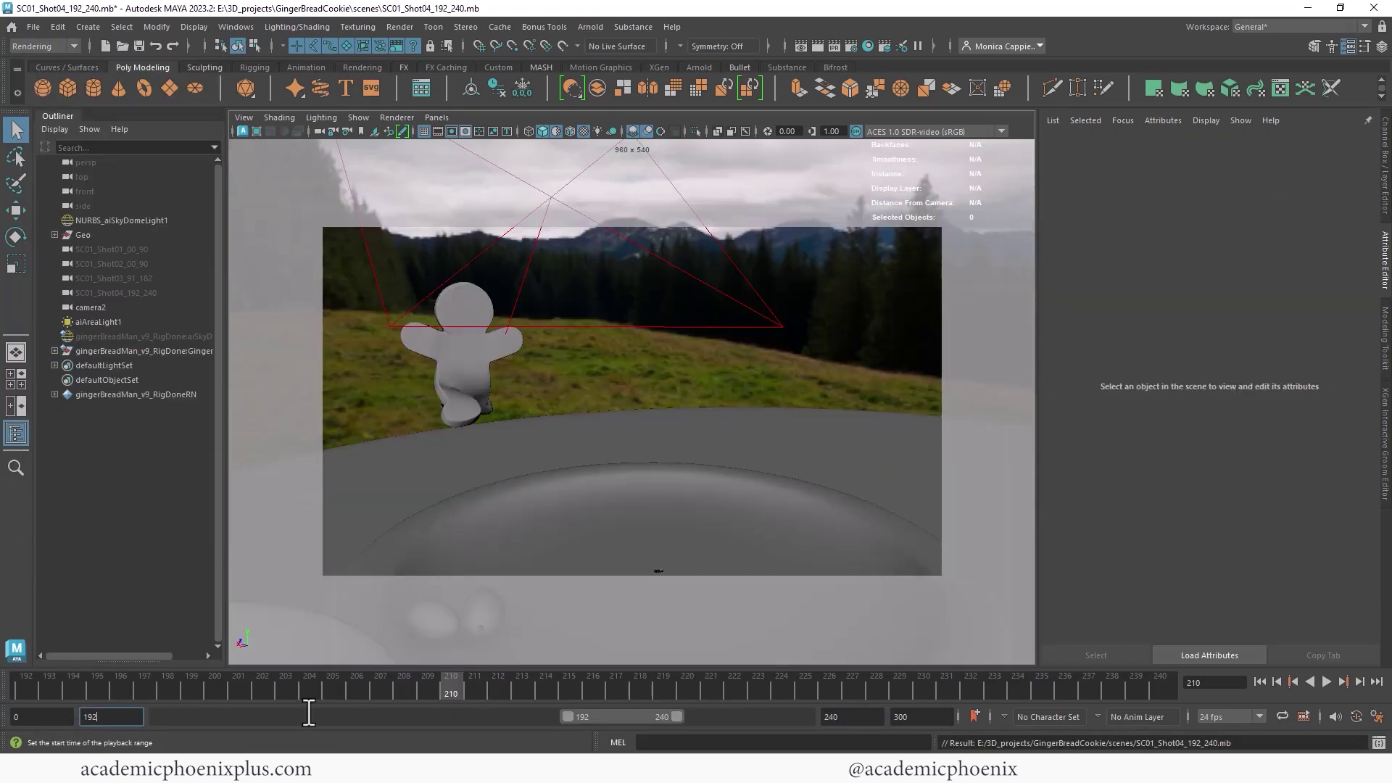
Step: Open the render settings and set the file name prefix to SC01_Shot04\SC01_Shot04
{"action": "left_click", "coordinate": [852, 45]}
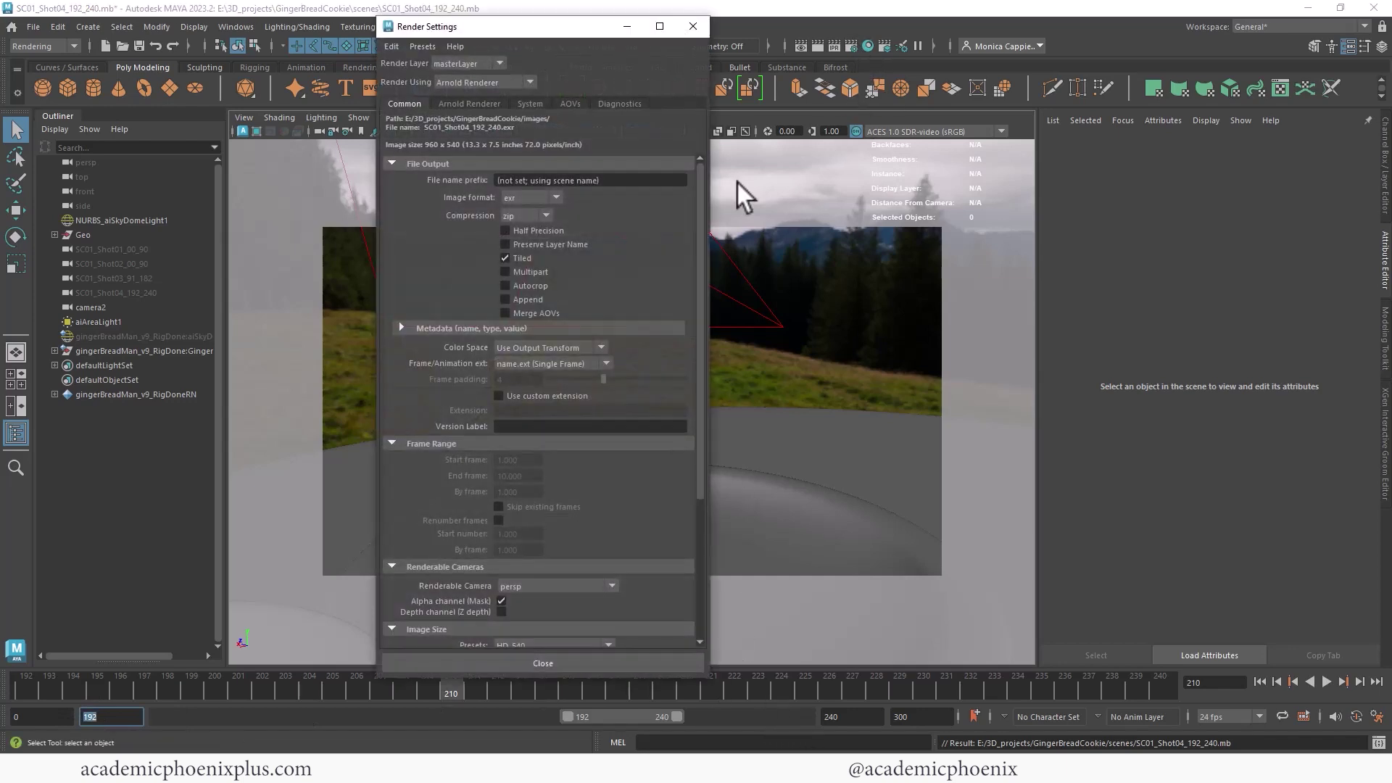
{"action": "key", "text": "BackSpace"}
{"action": "type", "text": "4\\"}
{"action": "type", "text": "\\SC01_Shot04"}
{"action": "key", "text": "Return"}
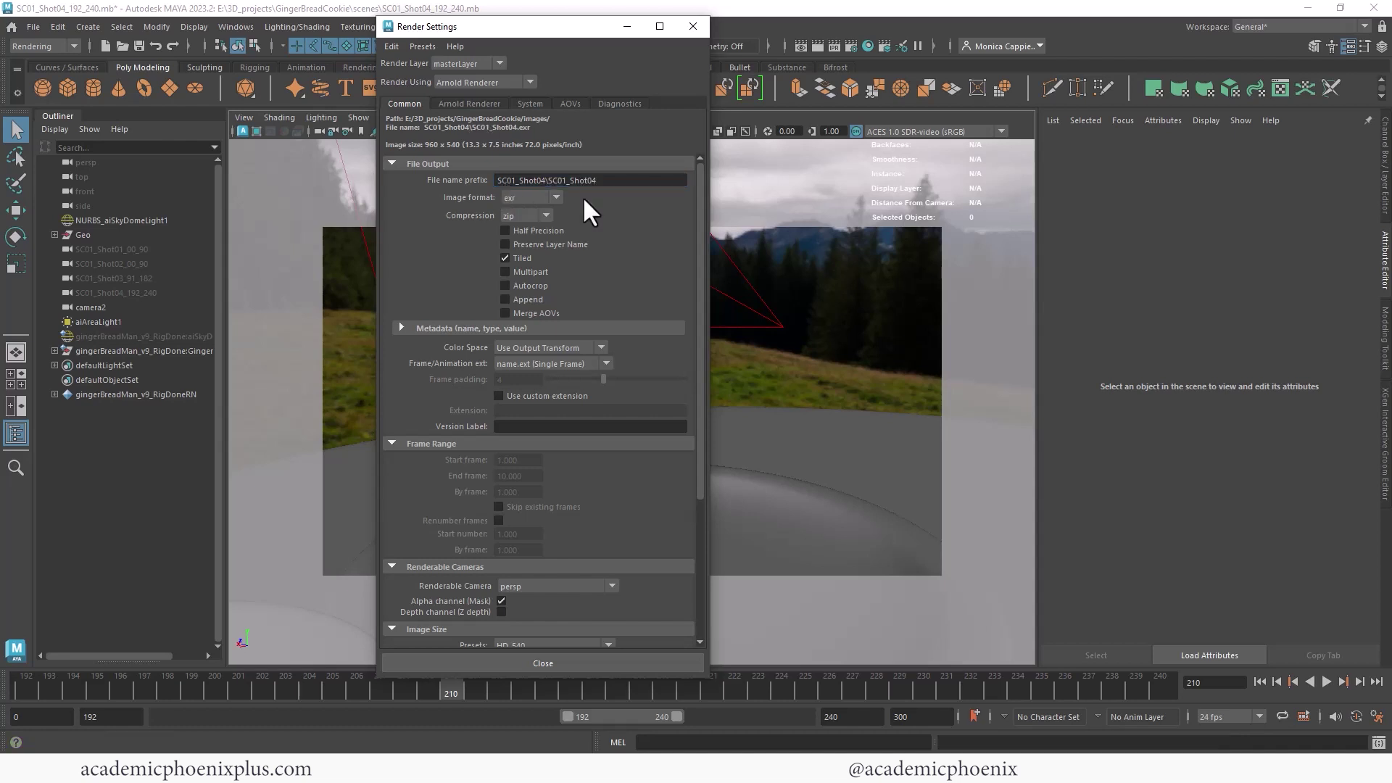
Step: Set the Shot04 render output to png with the name.#.ext frame extension
{"action": "left_click", "coordinate": [556, 198]}
{"action": "left_click", "coordinate": [528, 228]}
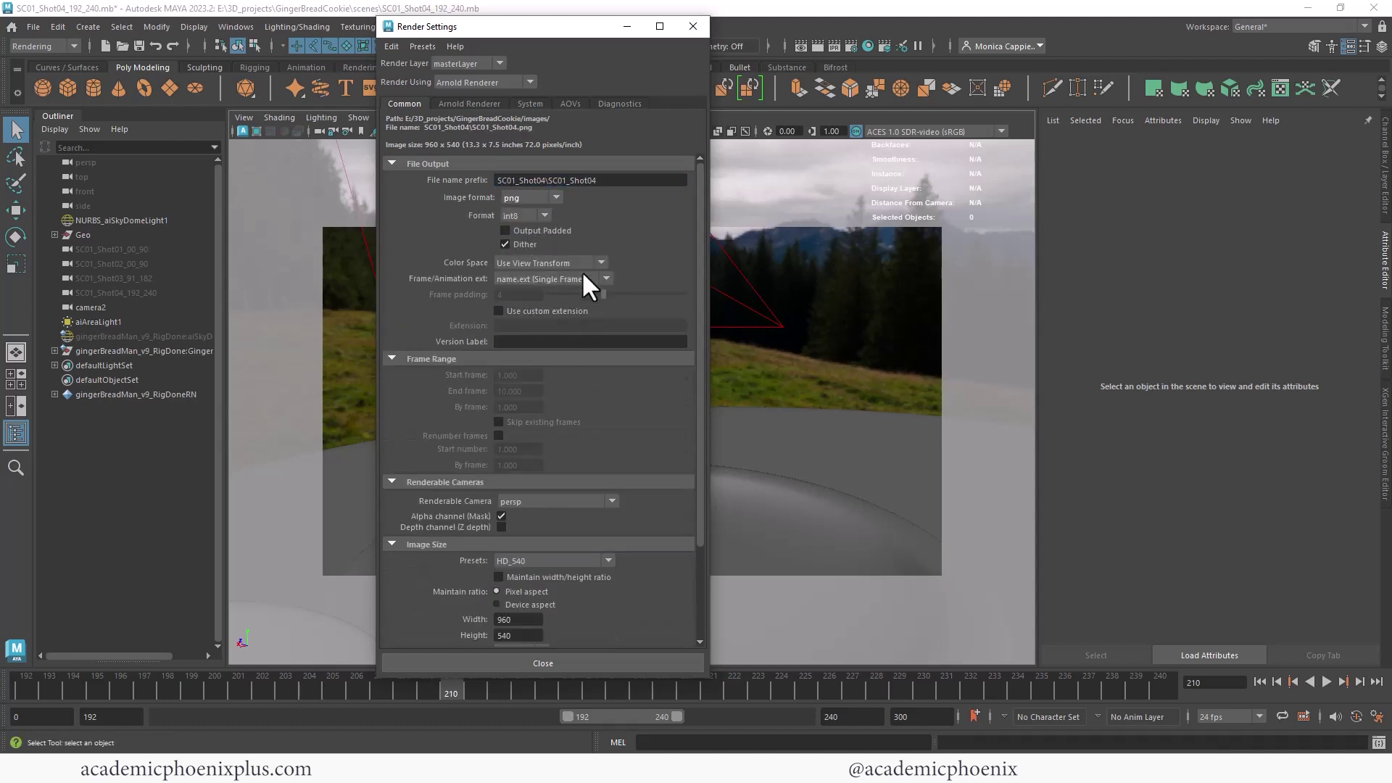
{"action": "left_click", "coordinate": [571, 279]}
{"action": "left_click", "coordinate": [549, 323]}
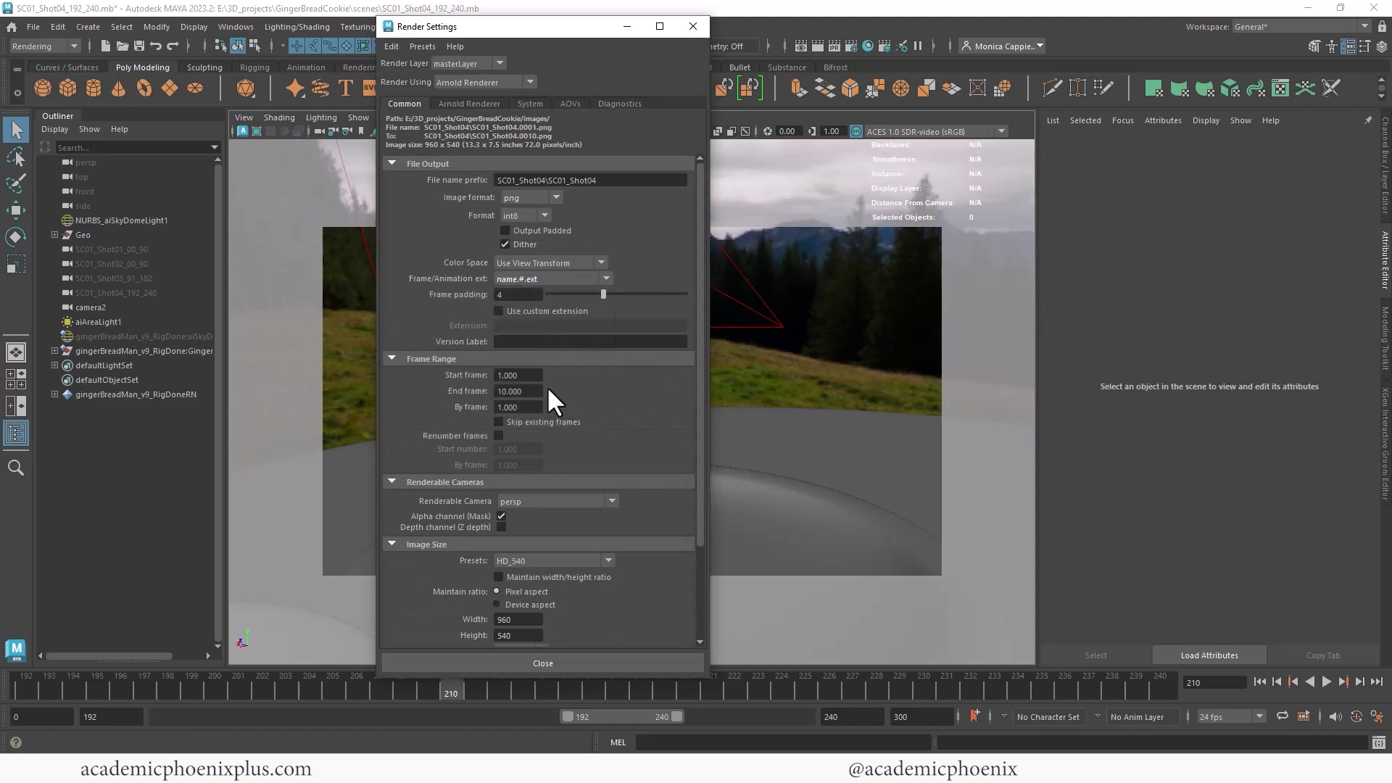
Step: Set the Shot04 render's frame range to start at 192 and end at 240
{"action": "left_click_drag", "start_coordinate": [533, 376], "coordinate": [444, 371]}
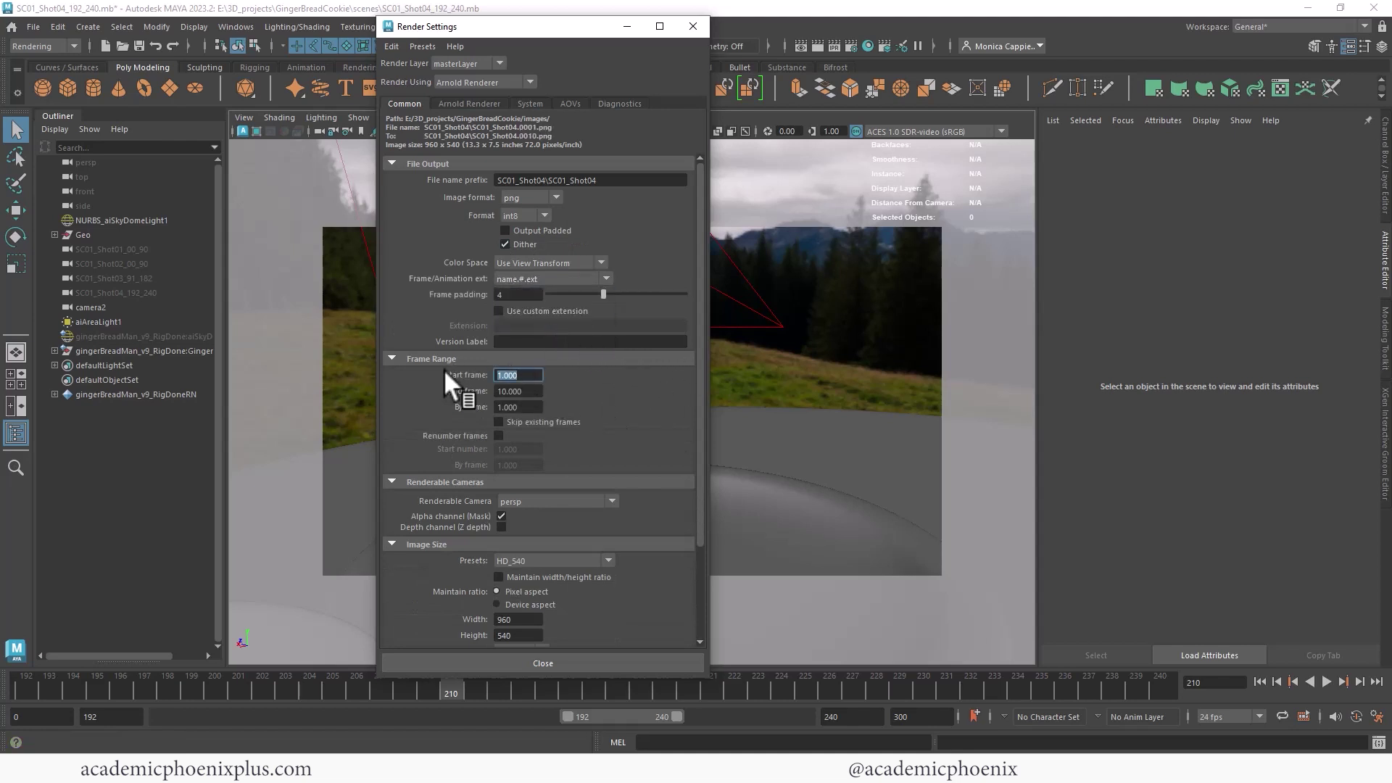
{"action": "type", "text": "192"}
{"action": "key", "text": "Tab"}
{"action": "type", "text": "240"}
Step: Choose SC01_Shot04_192_240 as the renderable camera and set the image size preset to HD_720
{"action": "left_click", "coordinate": [555, 502]}
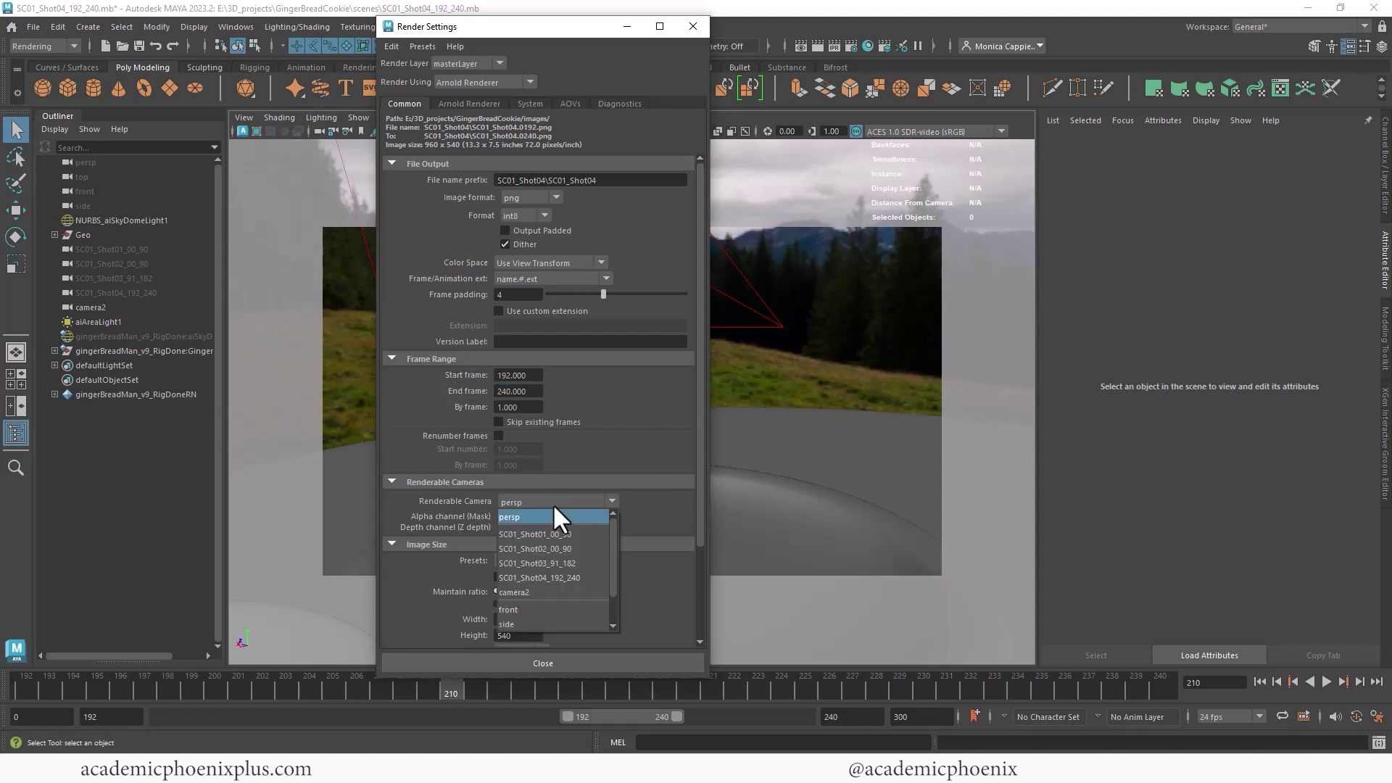
{"action": "left_click", "coordinate": [574, 578]}
{"action": "scroll", "coordinate": [698, 544], "scroll_direction": "down", "scroll_amount": 3}
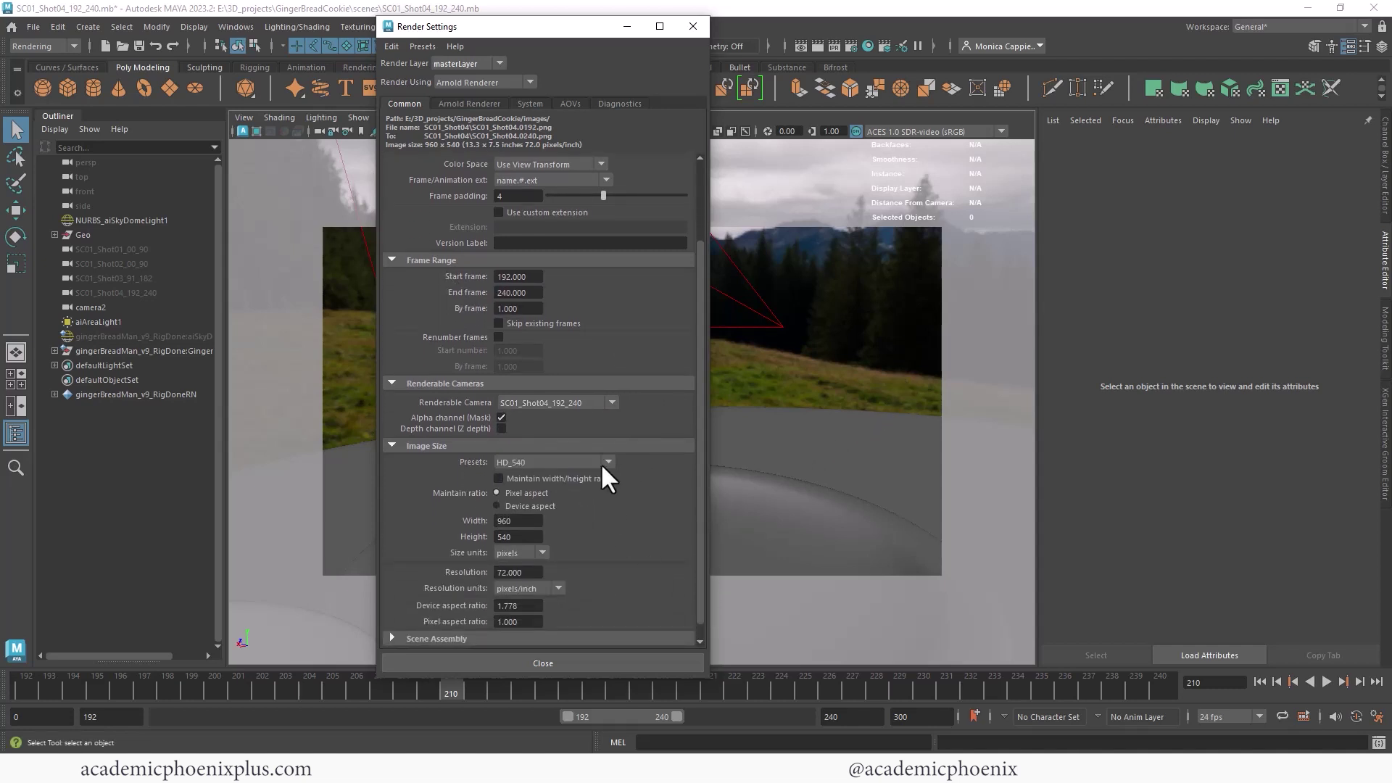
{"action": "left_click", "coordinate": [605, 464]}
{"action": "left_click", "coordinate": [580, 606]}
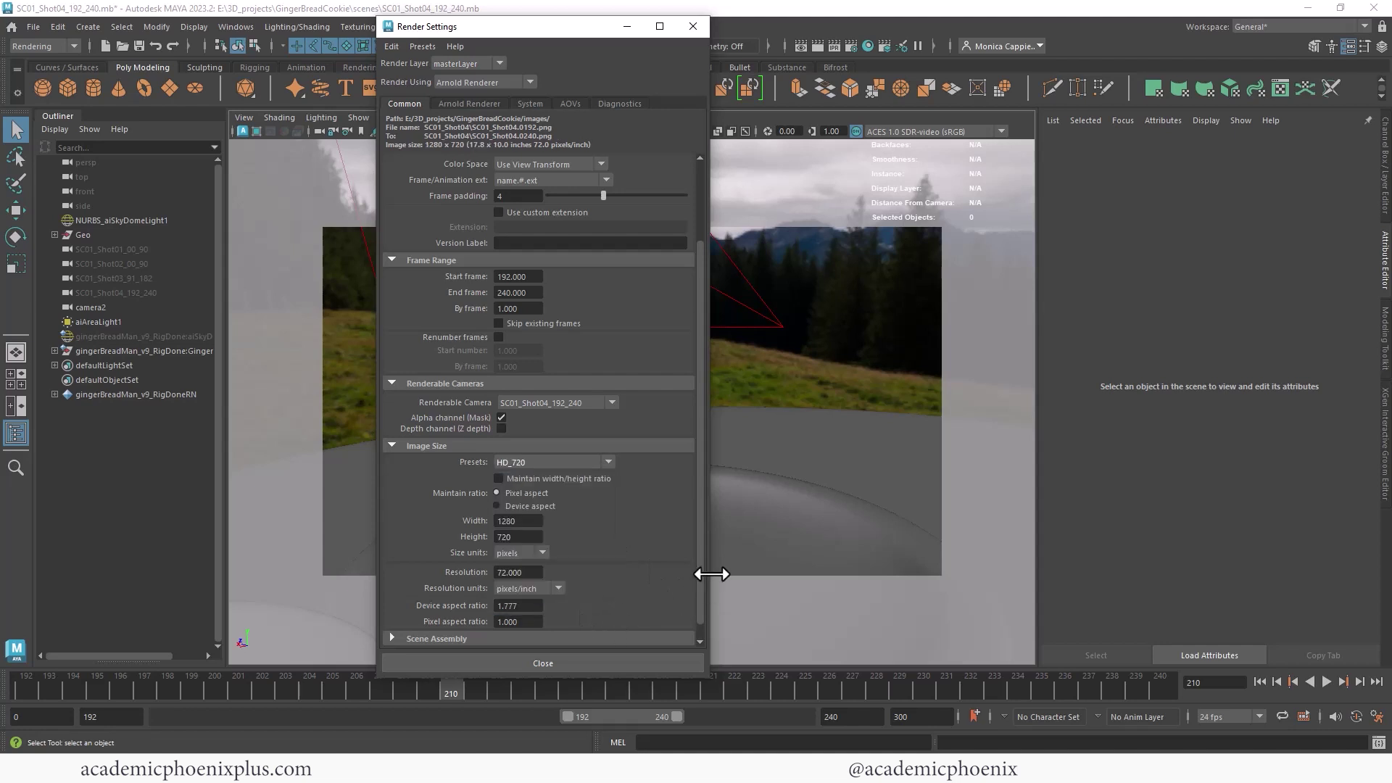
Step: Set the Arnold sampling to 4 for Camera (AA) and 3 for Diffuse, Specular, Transmission and SSS
{"action": "scroll", "coordinate": [701, 594], "scroll_direction": "down", "scroll_amount": 2}
{"action": "left_click", "coordinate": [493, 104]}
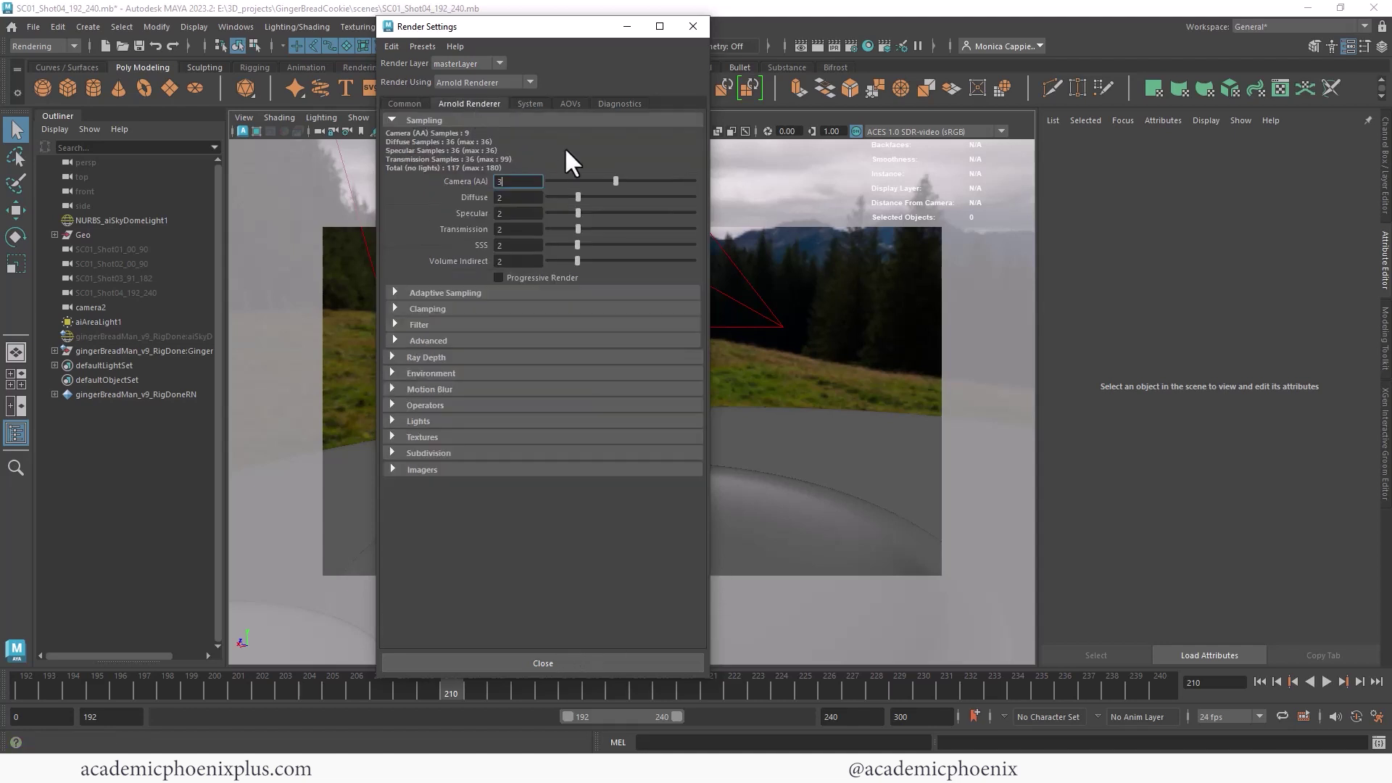
{"action": "left_click", "coordinate": [585, 196]}
{"action": "left_click", "coordinate": [584, 213]}
{"action": "left_click", "coordinate": [590, 228]}
Step: Enable adaptive sampling and set its Max. Camera (AA) to 8
{"action": "left_click", "coordinate": [464, 293]}
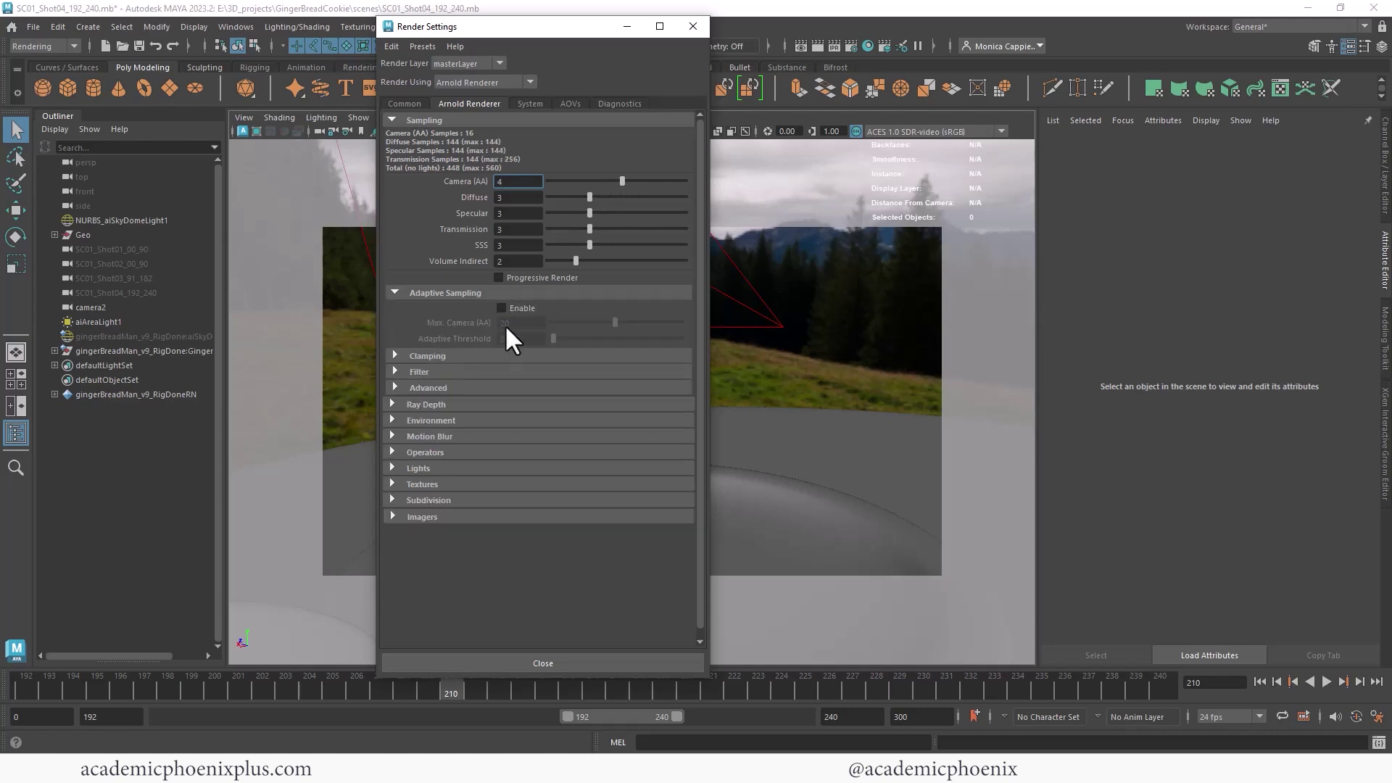
{"action": "left_click", "coordinate": [501, 308]}
{"action": "double_click", "coordinate": [518, 322]}
{"action": "type", "text": "8"}
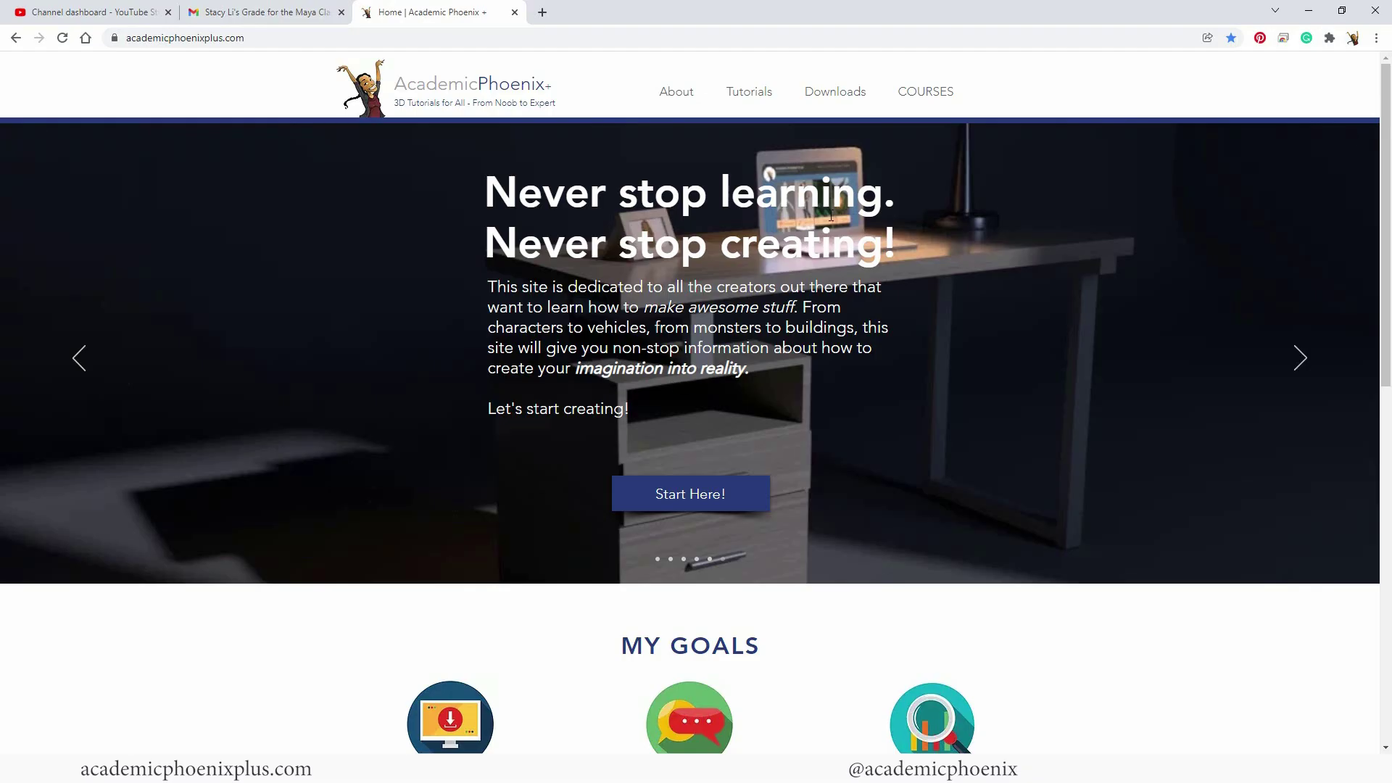
Step: In the browser, open the Academic Phoenix courses and look through the Maya Beginner still life course page
{"action": "left_click", "coordinate": [932, 99]}
{"action": "scroll", "coordinate": [1386, 235], "scroll_direction": "down", "scroll_amount": 1}
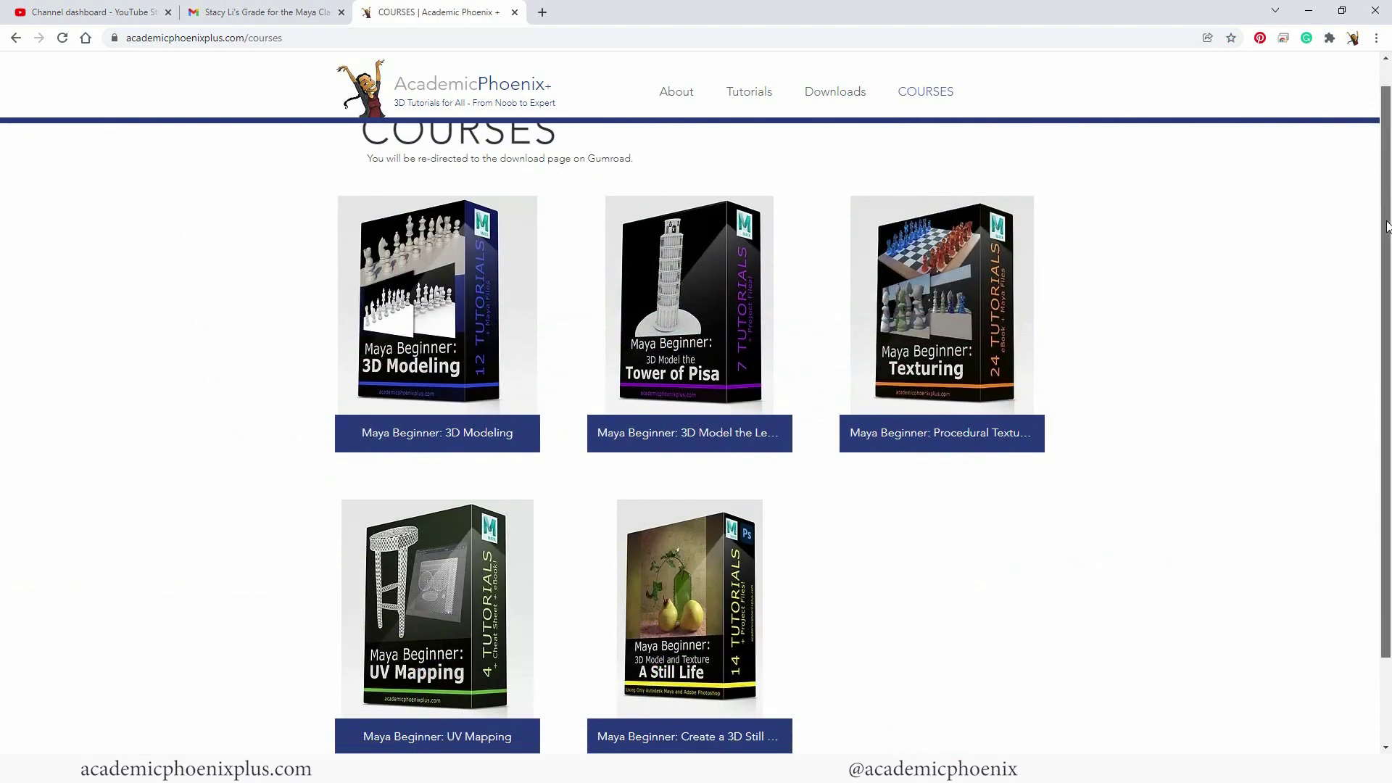
{"action": "left_click", "coordinate": [752, 575]}
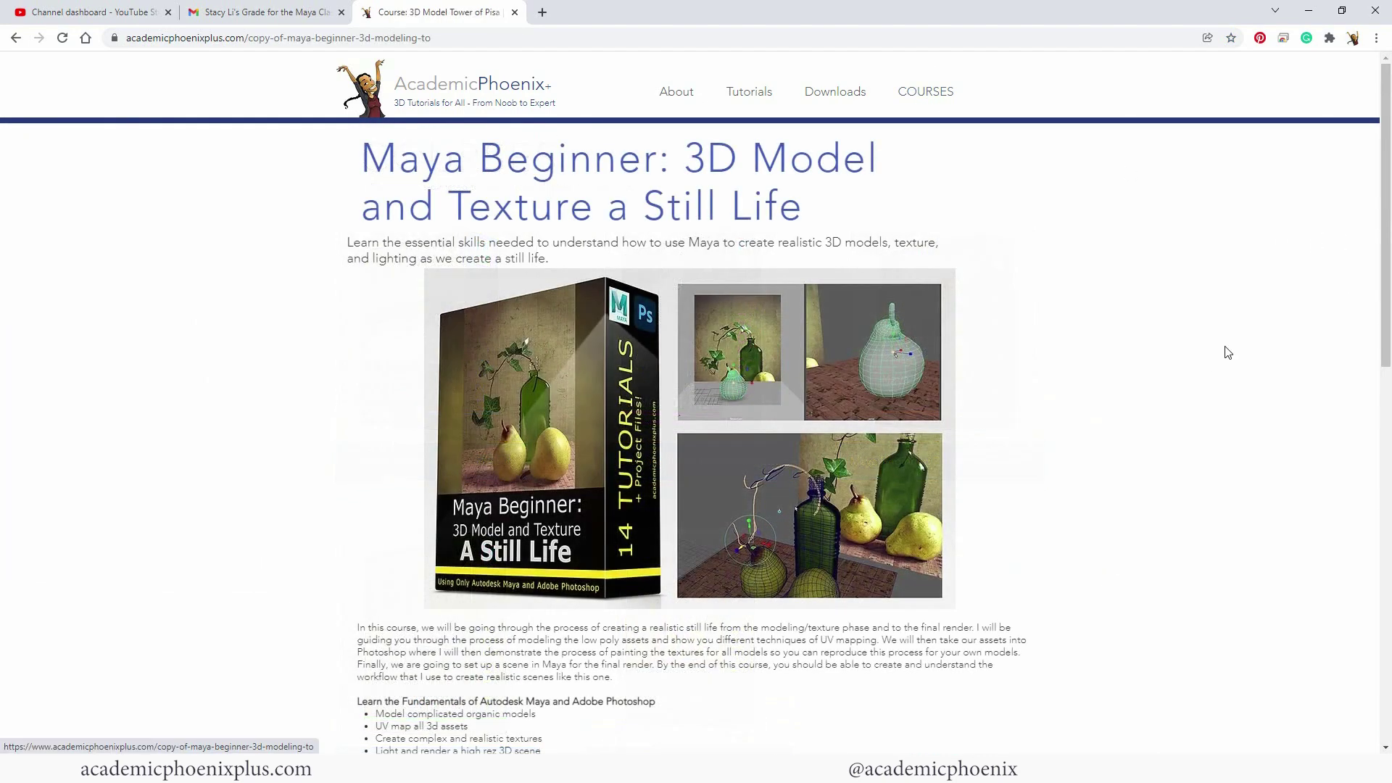
{"action": "scroll", "coordinate": [1300, 491], "scroll_direction": "down", "scroll_amount": 8}
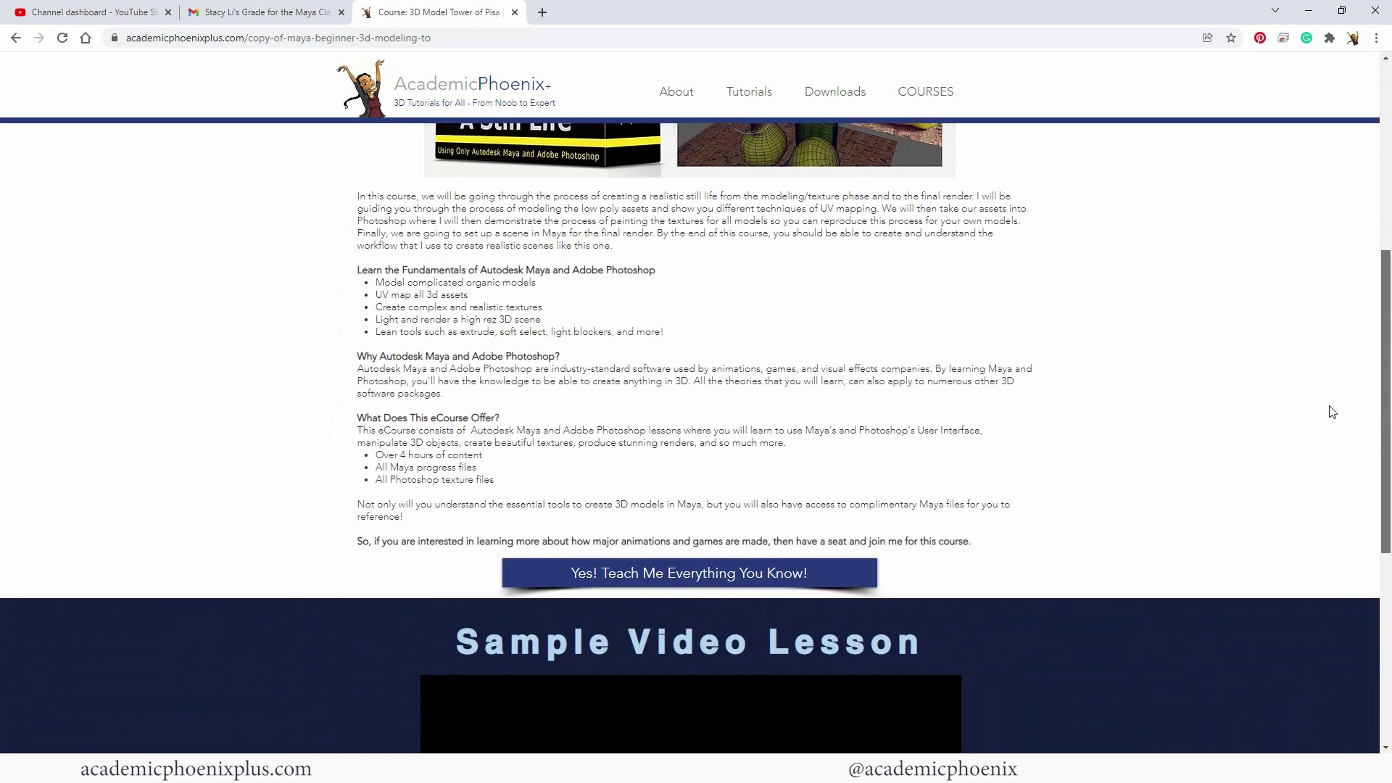
{"action": "scroll", "coordinate": [1322, 544], "scroll_direction": "down", "scroll_amount": 2}
{"action": "scroll", "coordinate": [1325, 542], "scroll_direction": "up", "scroll_amount": 9}
{"action": "scroll", "coordinate": [1343, 232], "scroll_direction": "up", "scroll_amount": 1}
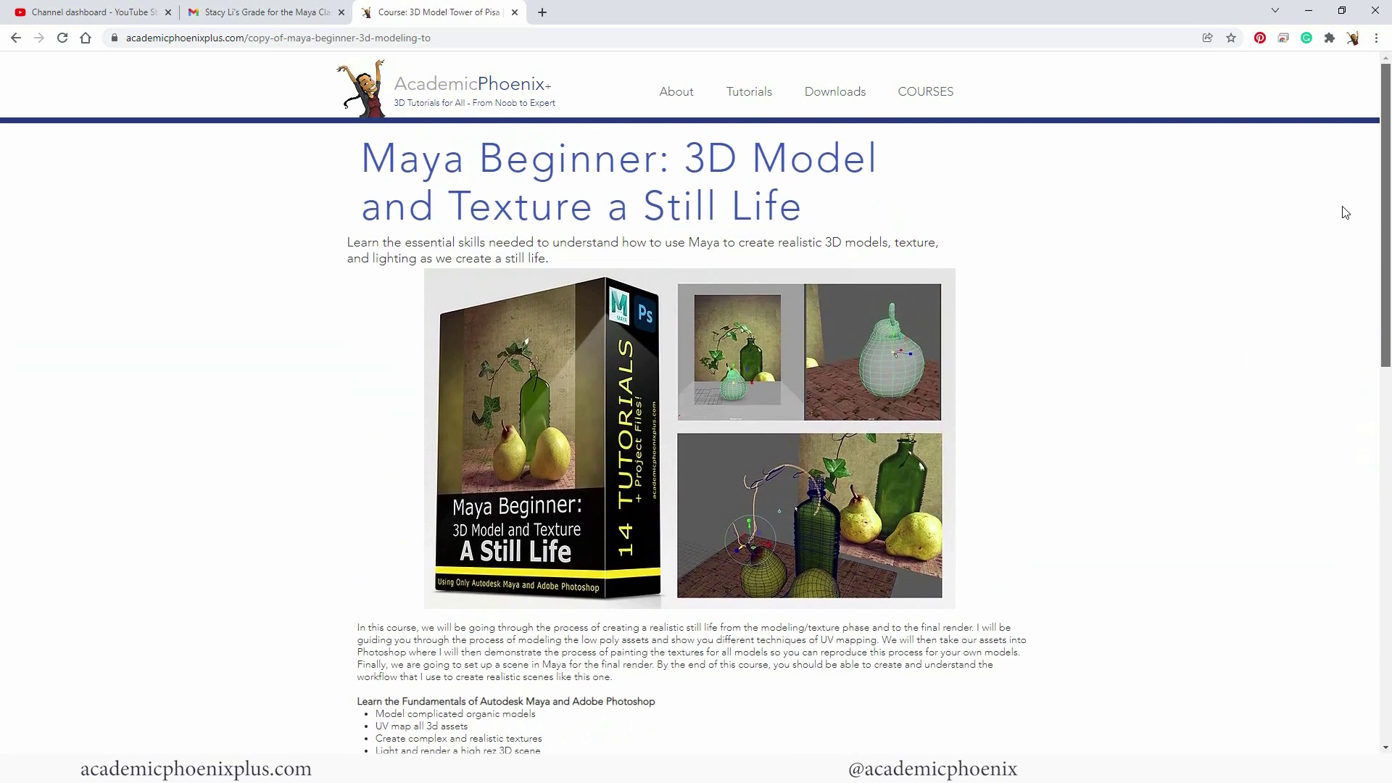
Step: Return to the course list and look through the Maya Beginner: 3D Modeling course page
{"action": "left_click", "coordinate": [922, 93]}
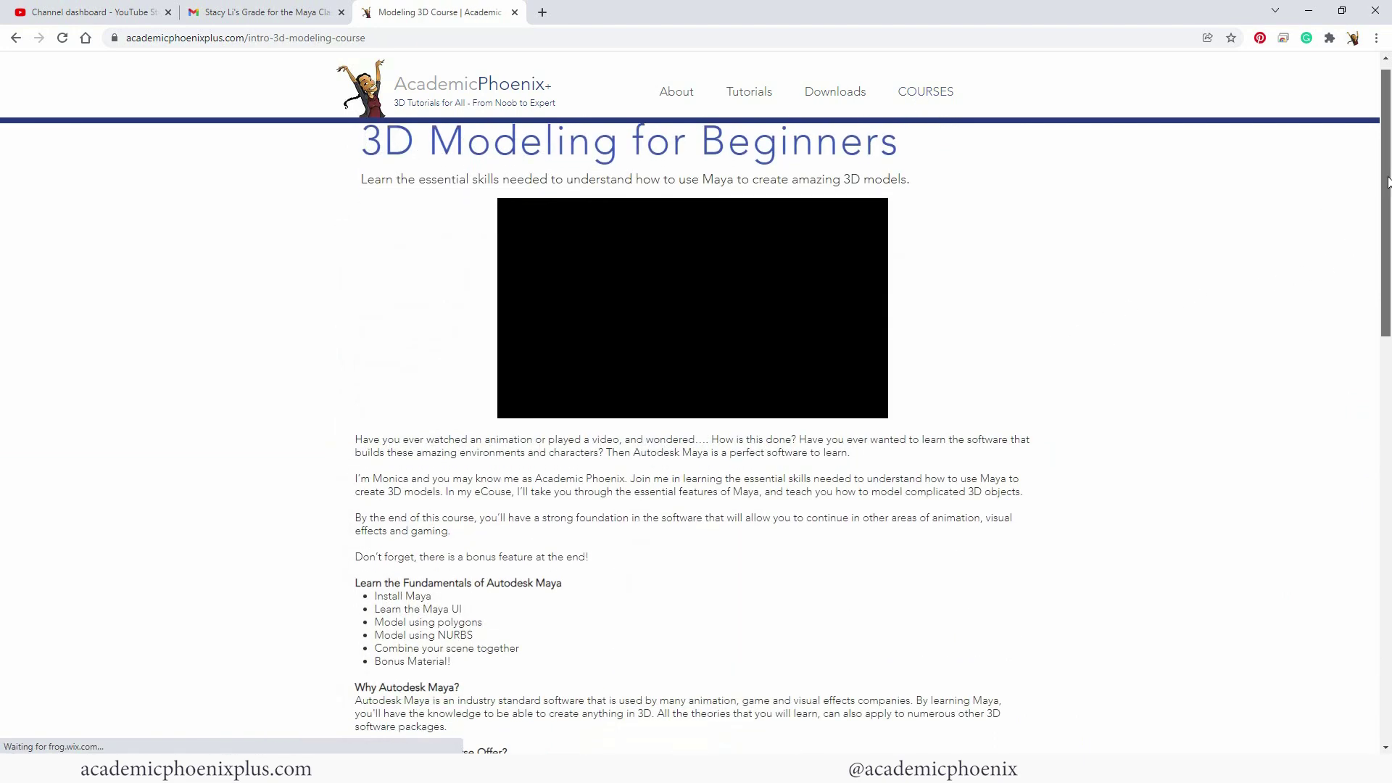
{"action": "scroll", "coordinate": [1386, 185], "scroll_direction": "down", "scroll_amount": 1}
{"action": "scroll", "coordinate": [1387, 184], "scroll_direction": "down", "scroll_amount": 7}
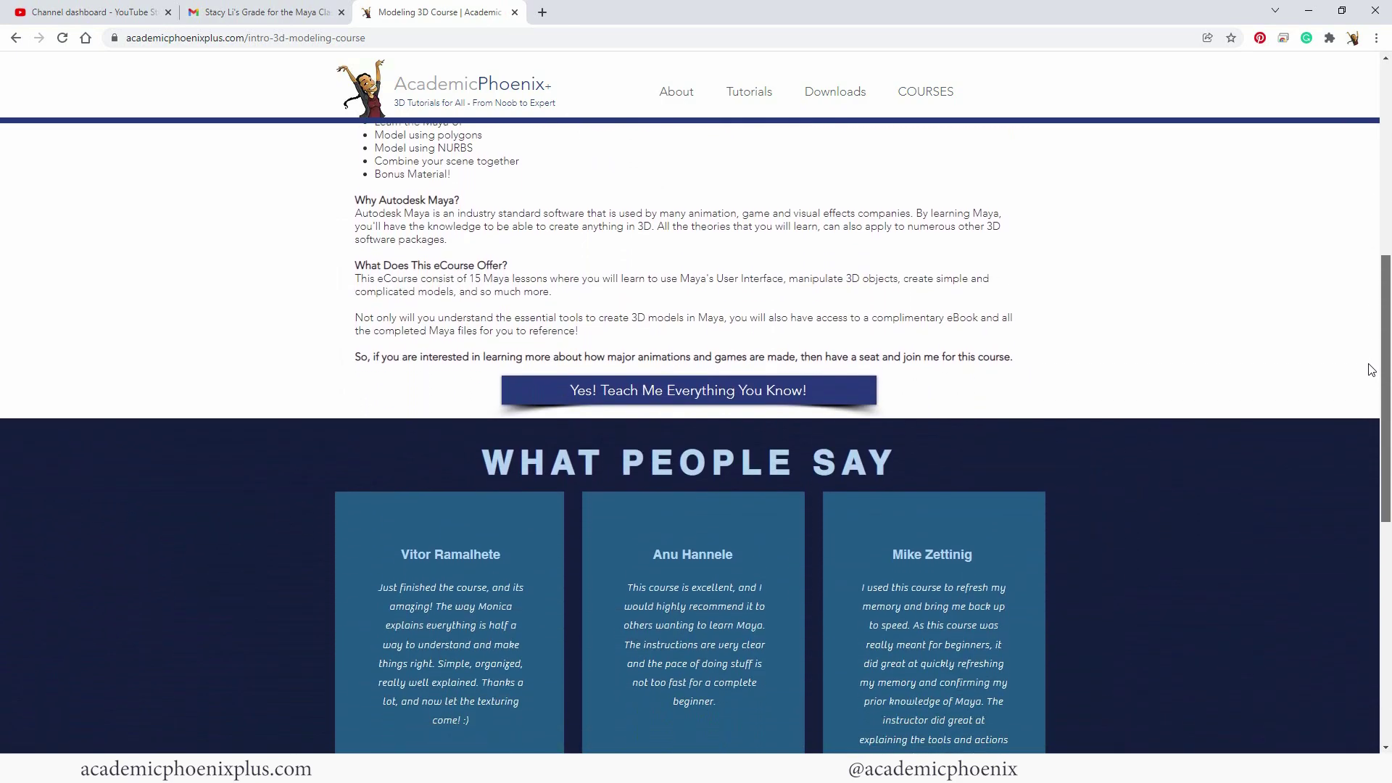